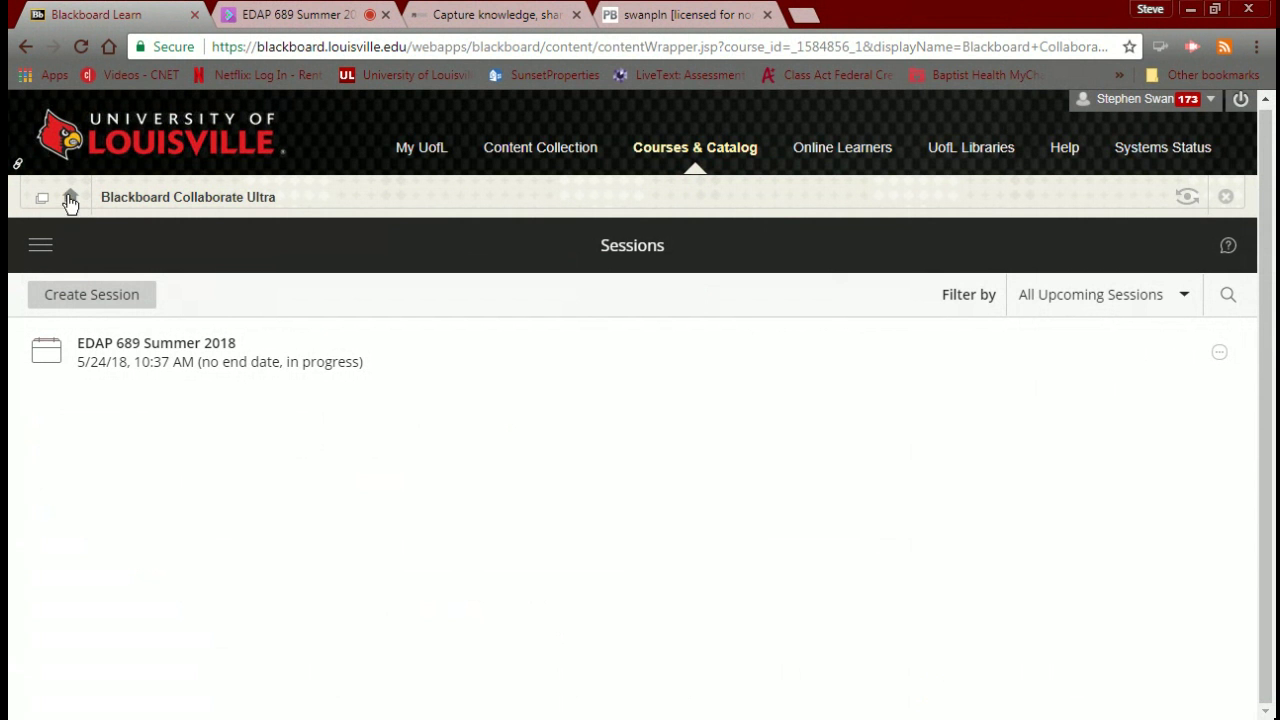
Go from Collaborate to Course Modules and scroll to Module 4's Pinterest board assignment.
{"action": "left_click", "coordinate": [70, 198]}
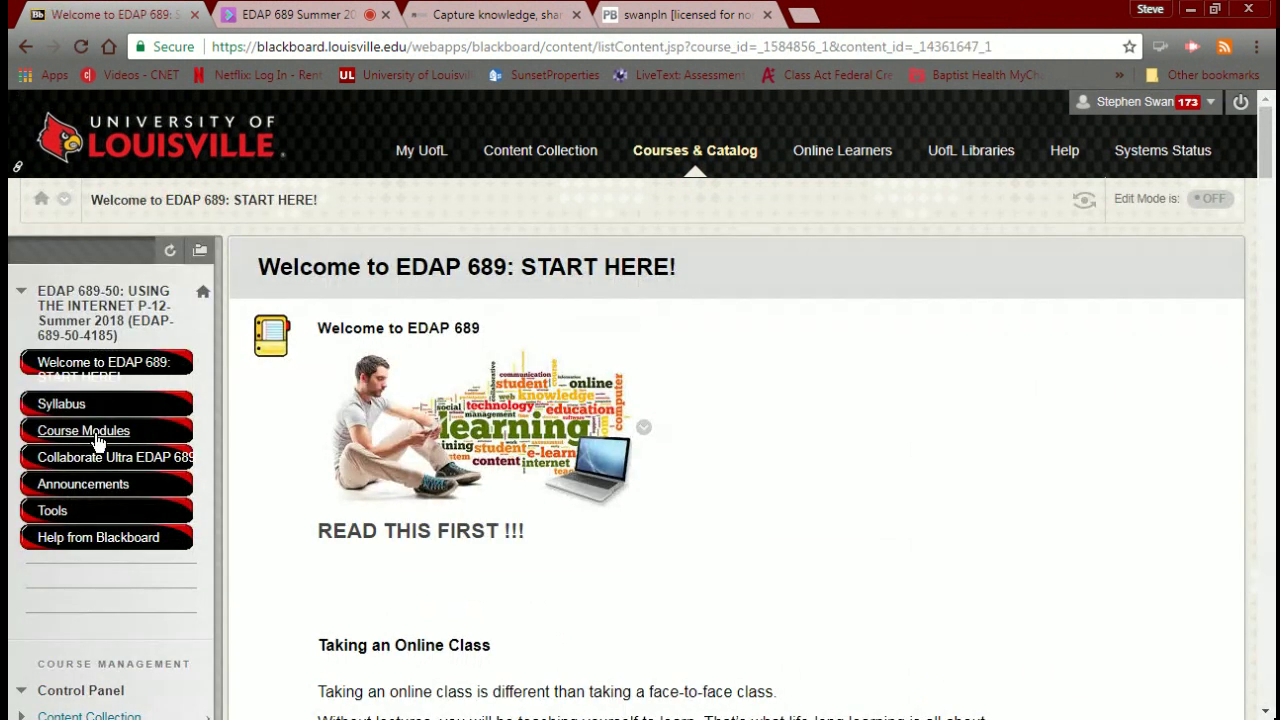
{"action": "left_click", "coordinate": [99, 440]}
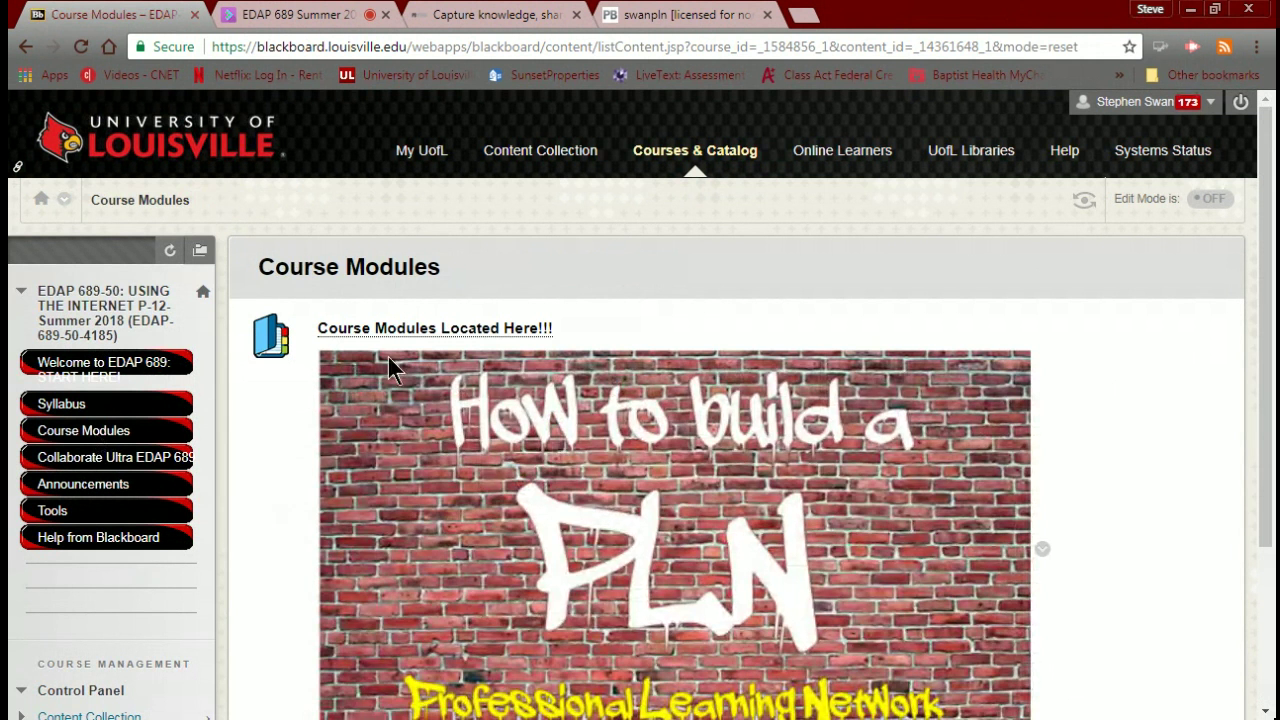
{"action": "left_click", "coordinate": [370, 338]}
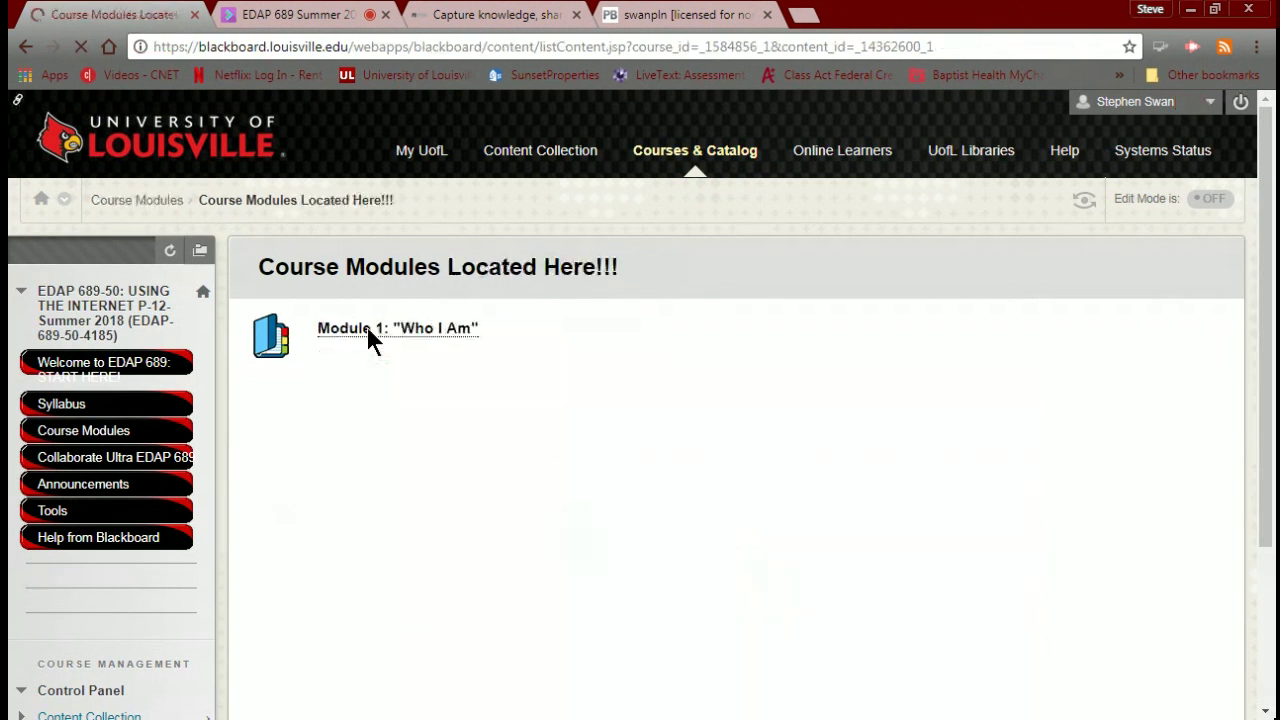
{"action": "scroll", "coordinate": [365, 323], "scroll_direction": "down", "scroll_amount": 3}
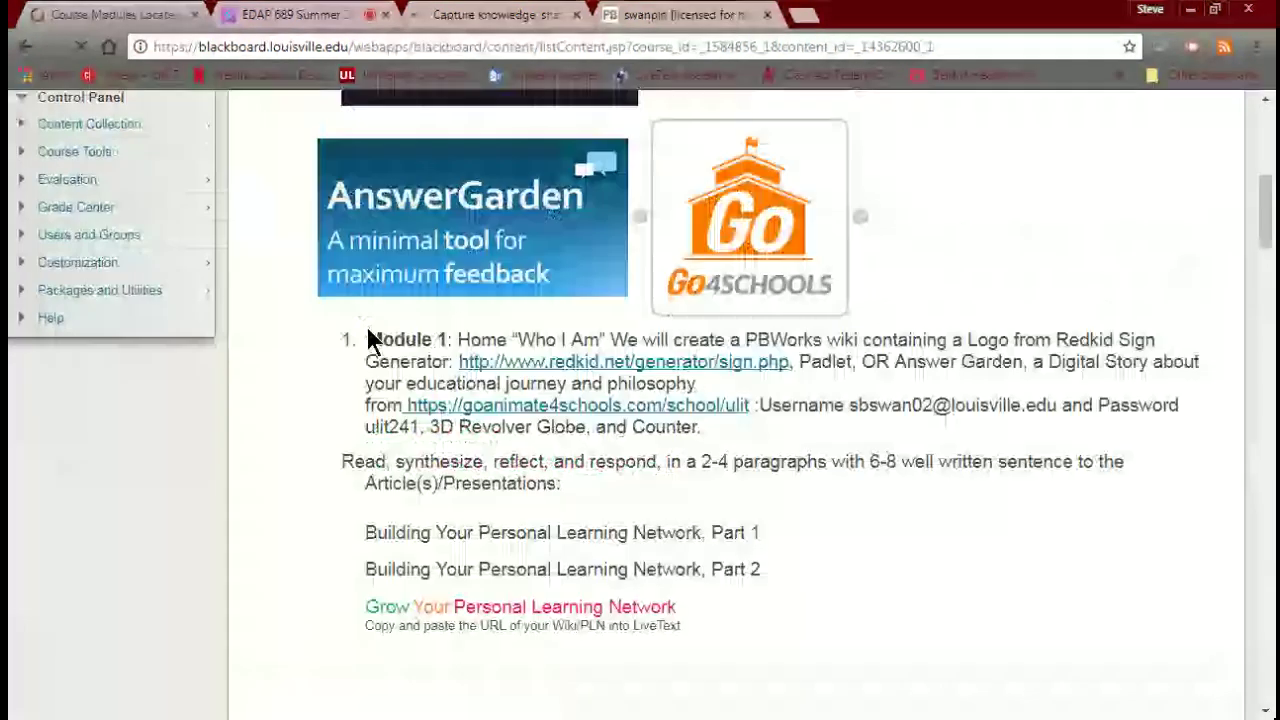
{"action": "scroll", "coordinate": [366, 326], "scroll_direction": "down", "scroll_amount": 15}
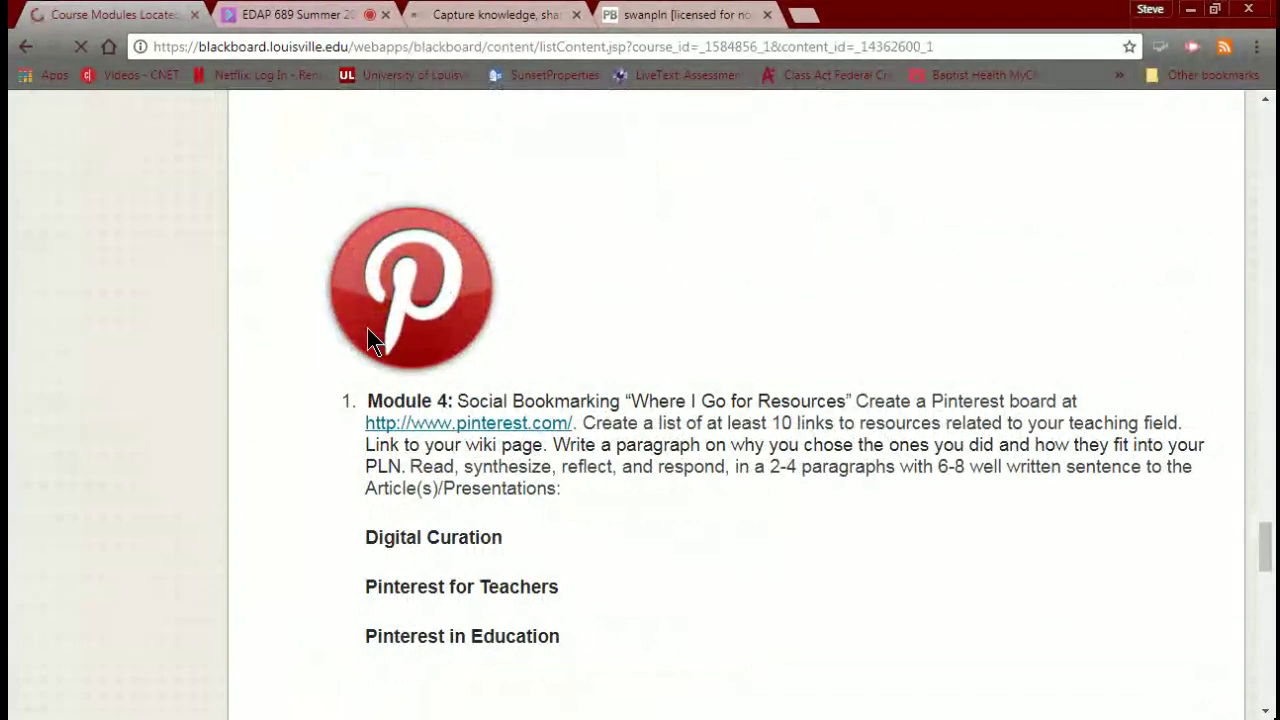
{"action": "scroll", "coordinate": [366, 326], "scroll_direction": "up", "scroll_amount": 2}
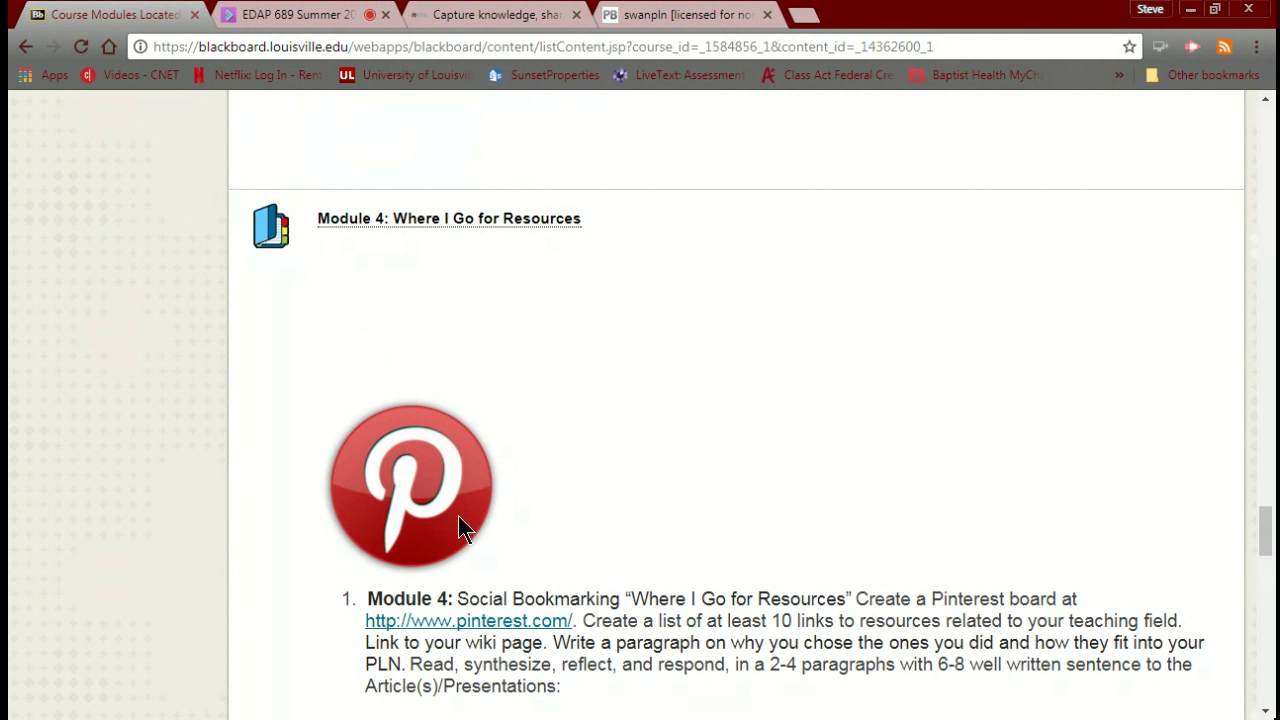
Follow Module 4's pinterest.com link into a new tab and log in to Pinterest.
{"action": "left_click", "coordinate": [471, 620]}
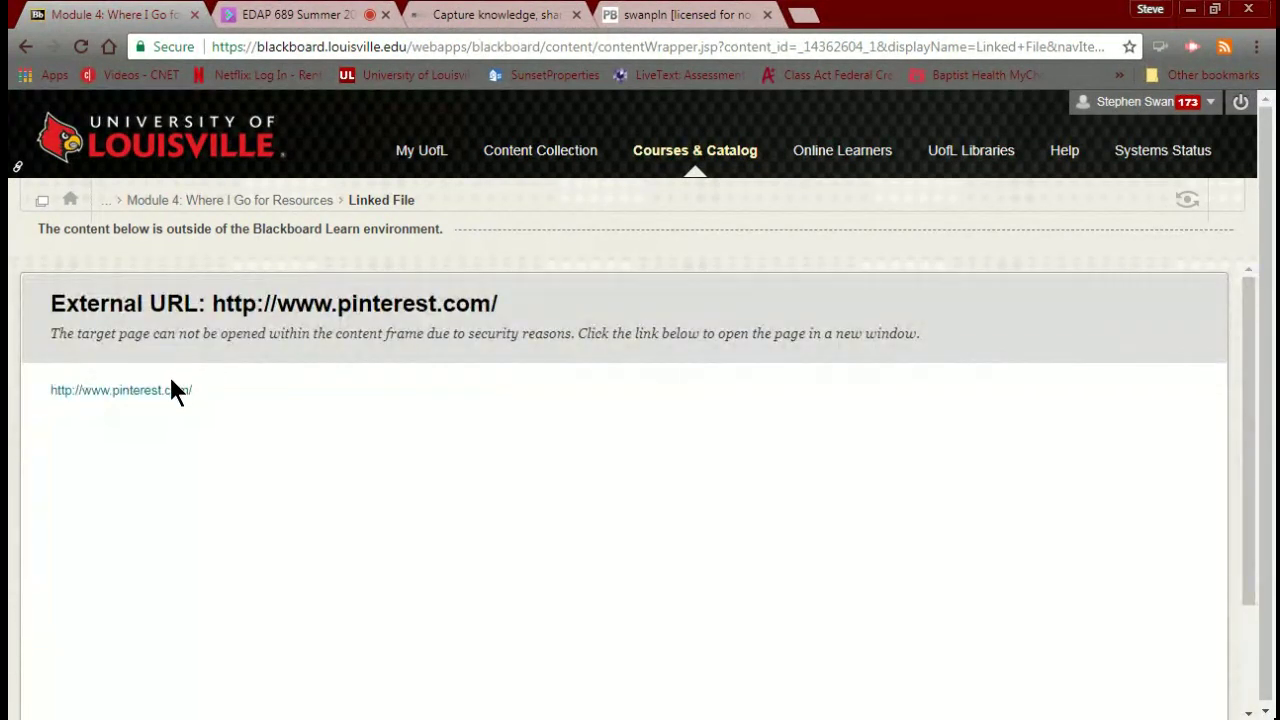
{"action": "left_click", "coordinate": [172, 388]}
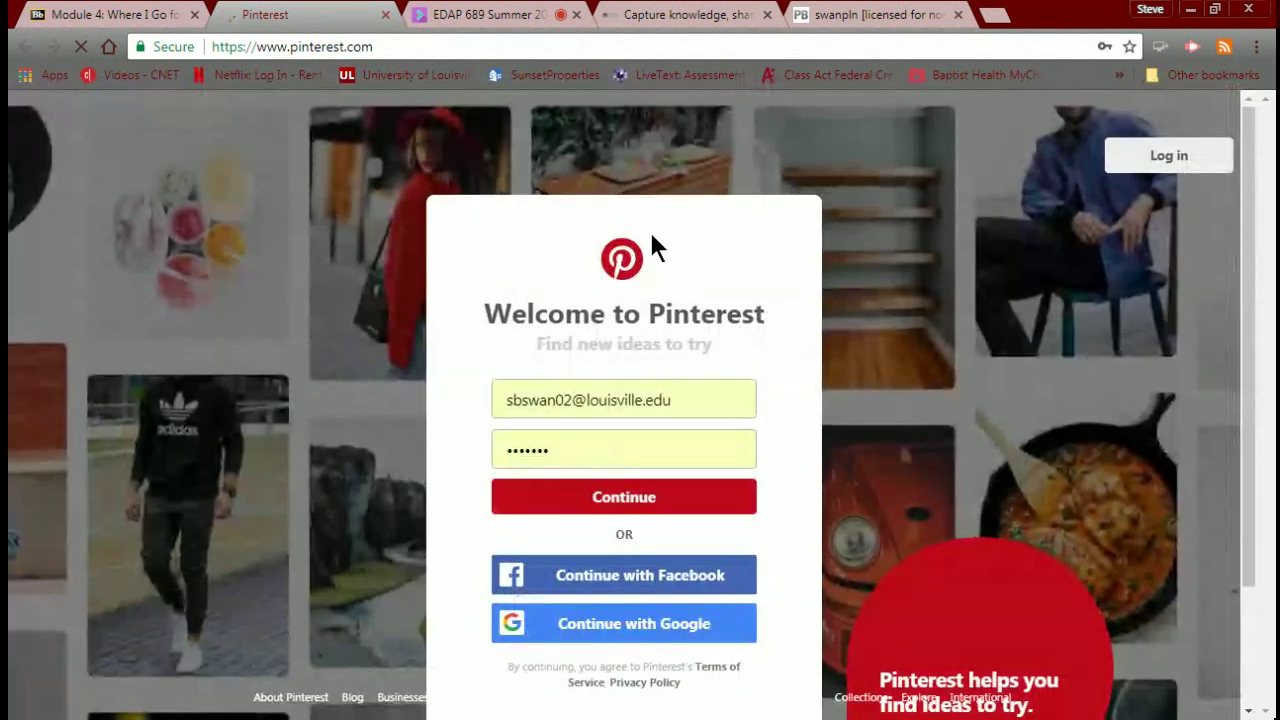
{"action": "left_click", "coordinate": [620, 500]}
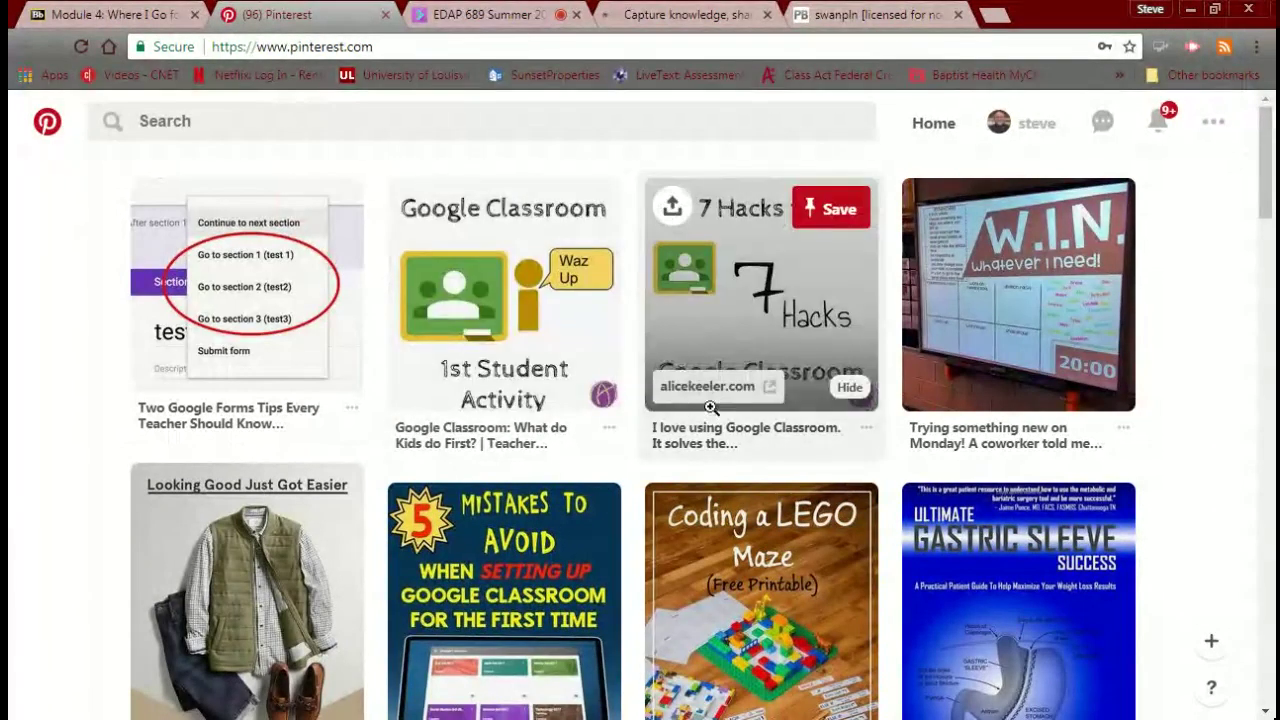
{"action": "scroll", "coordinate": [812, 398], "scroll_direction": "down", "scroll_amount": 1}
{"action": "scroll", "coordinate": [812, 398], "scroll_direction": "down", "scroll_amount": 6}
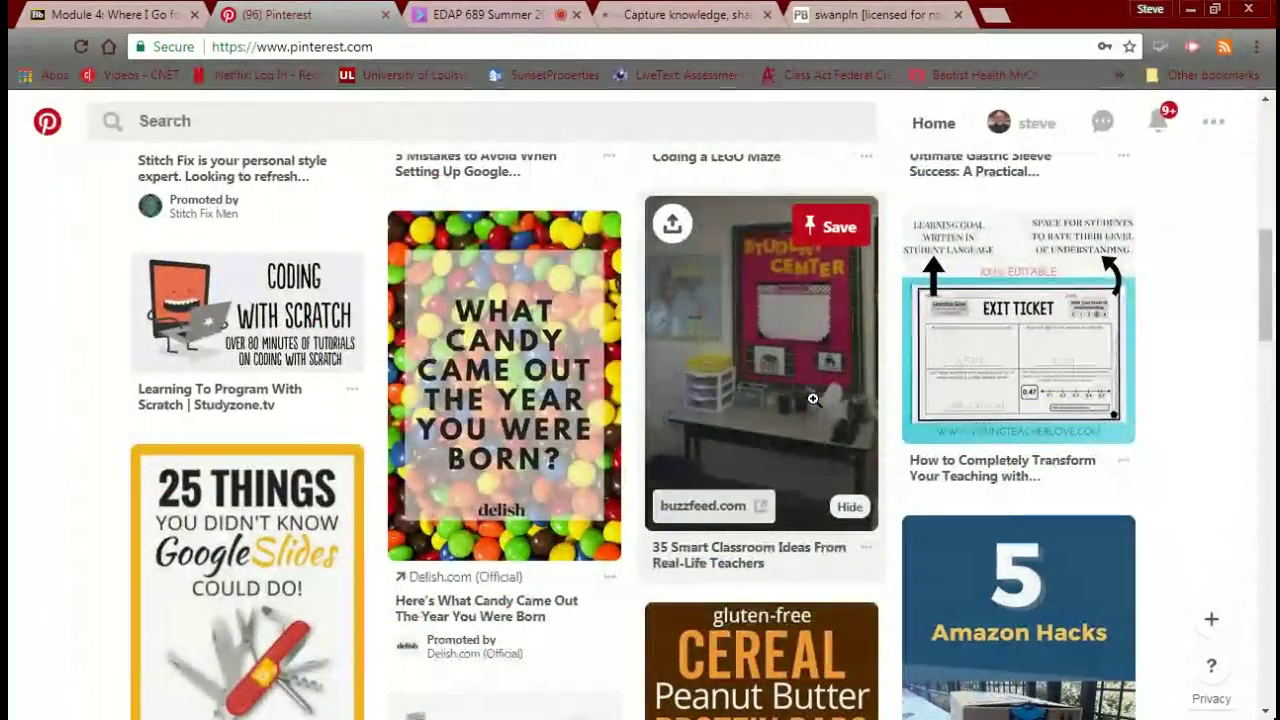
{"action": "scroll", "coordinate": [812, 398], "scroll_direction": "down", "scroll_amount": 2}
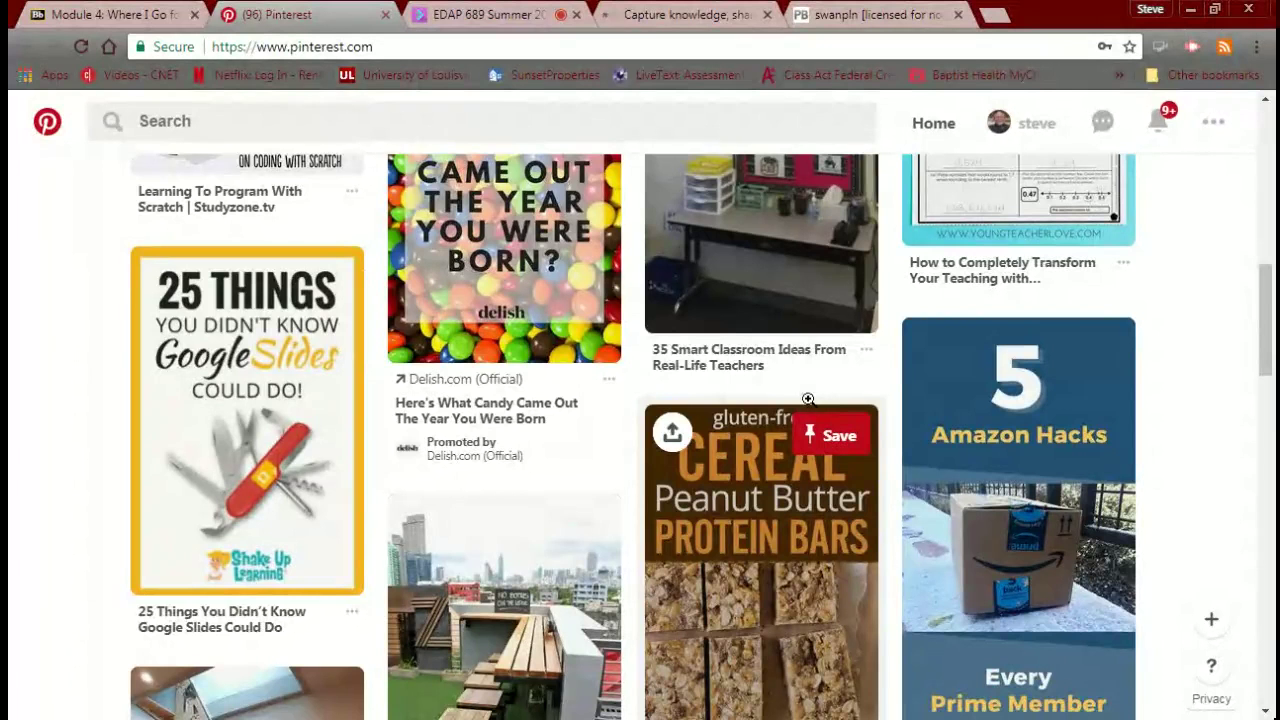
{"action": "scroll", "coordinate": [767, 401], "scroll_direction": "down", "scroll_amount": 1}
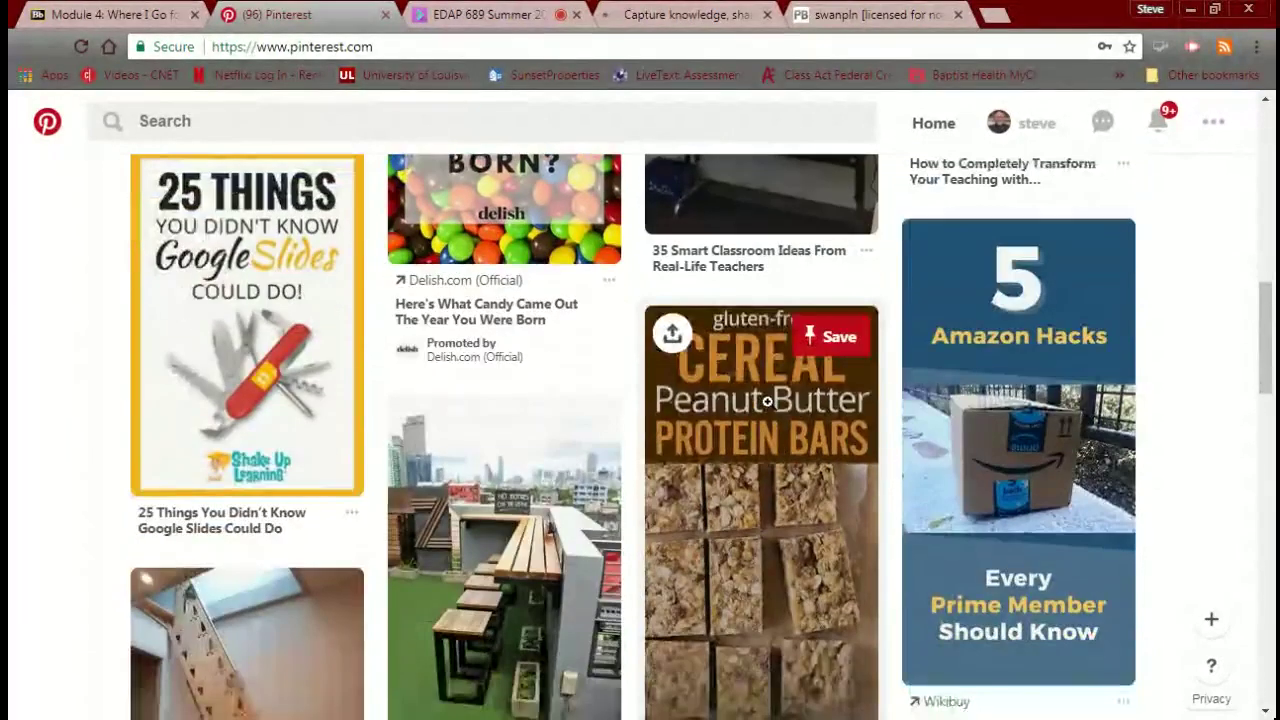
{"action": "scroll", "coordinate": [767, 401], "scroll_direction": "down", "scroll_amount": 3}
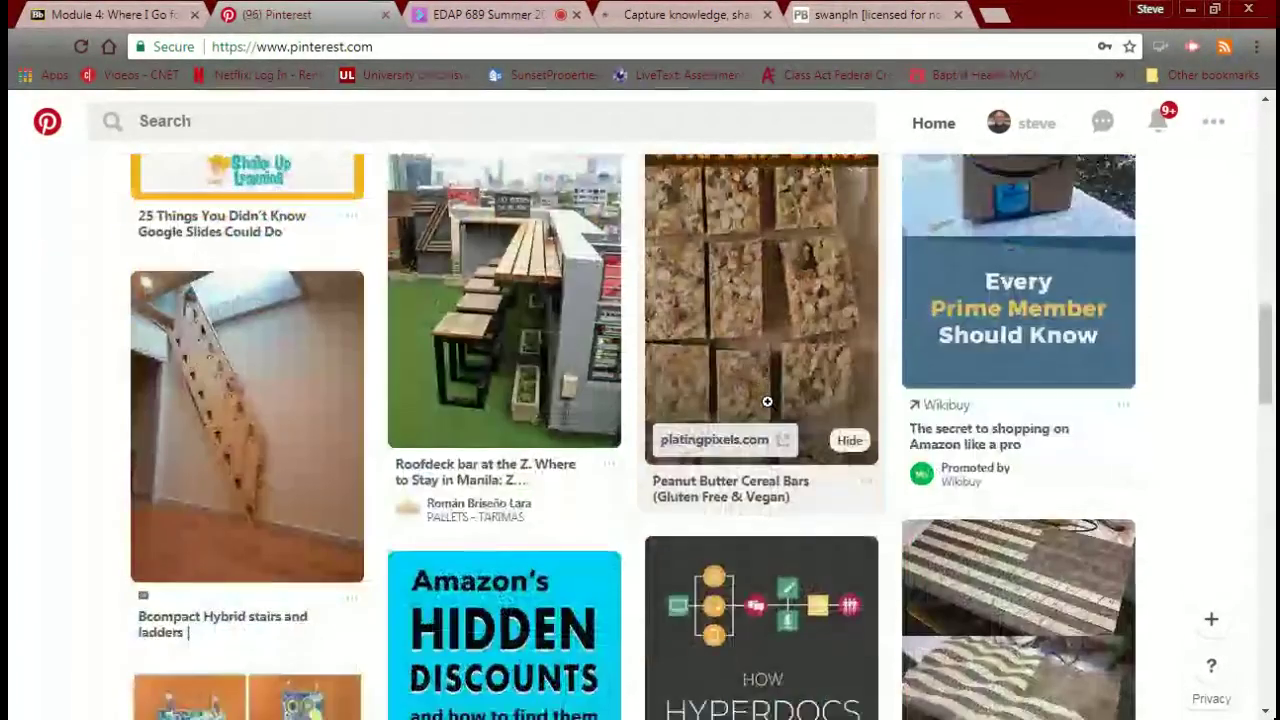
{"action": "scroll", "coordinate": [767, 401], "scroll_direction": "up", "scroll_amount": 3}
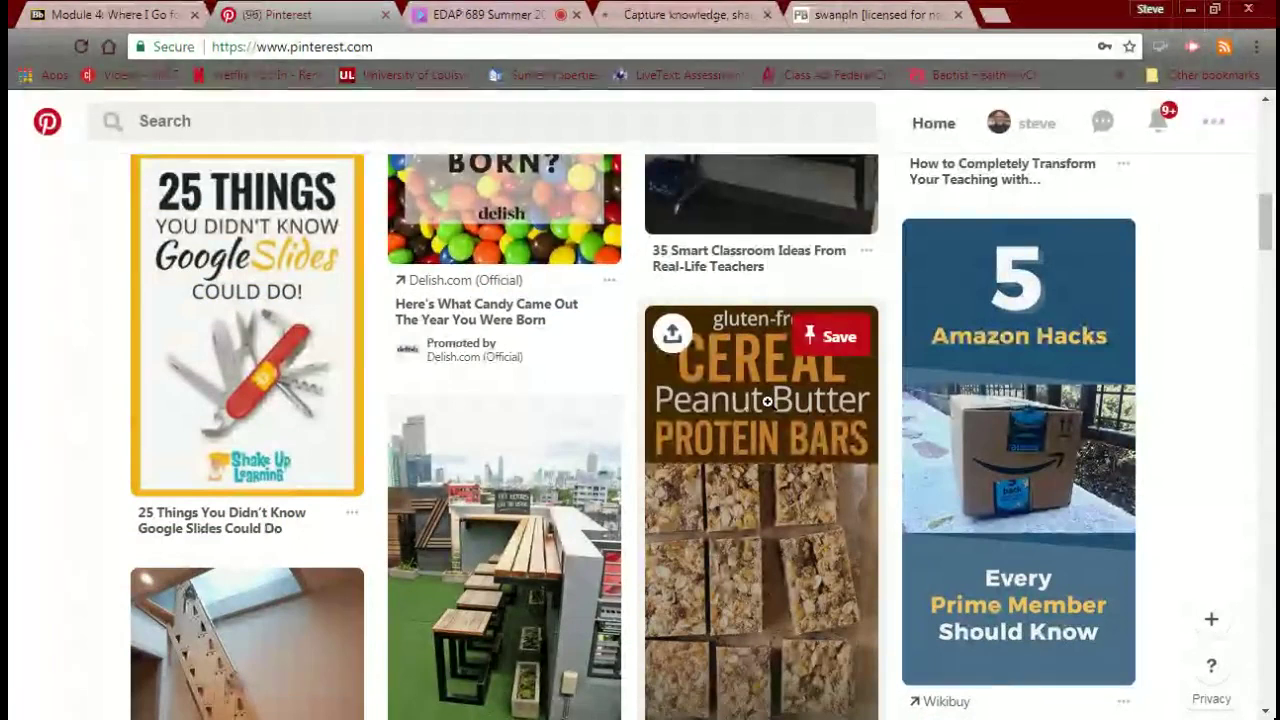
{"action": "scroll", "coordinate": [767, 401], "scroll_direction": "down", "scroll_amount": 5}
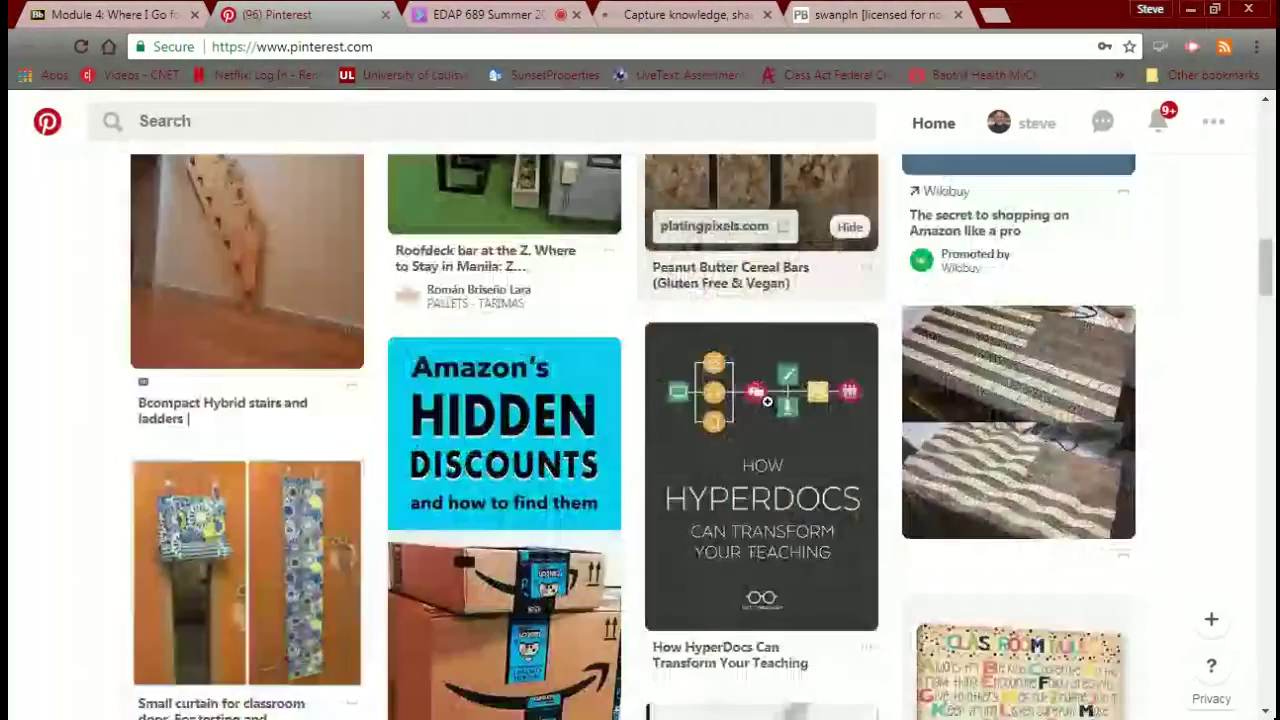
{"action": "scroll", "coordinate": [767, 401], "scroll_direction": "down", "scroll_amount": 1}
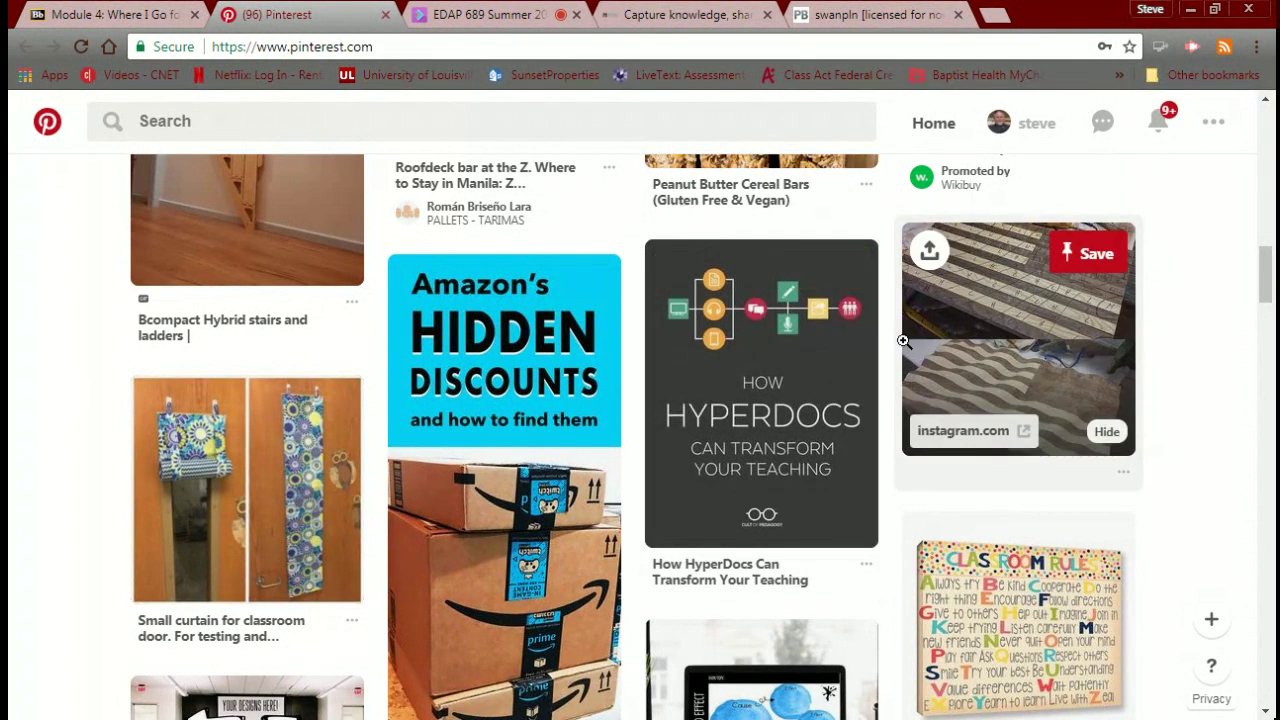
{"action": "scroll", "coordinate": [907, 347], "scroll_direction": "up", "scroll_amount": 8}
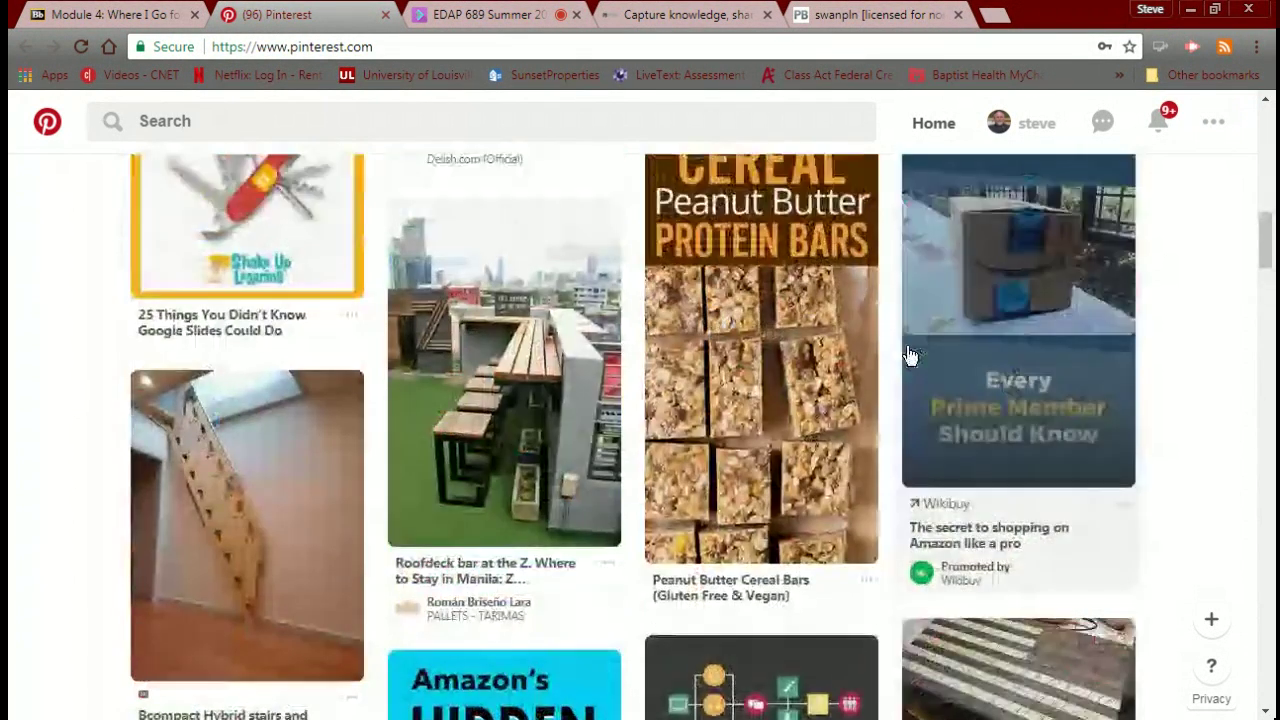
{"action": "scroll", "coordinate": [907, 347], "scroll_direction": "up", "scroll_amount": 4}
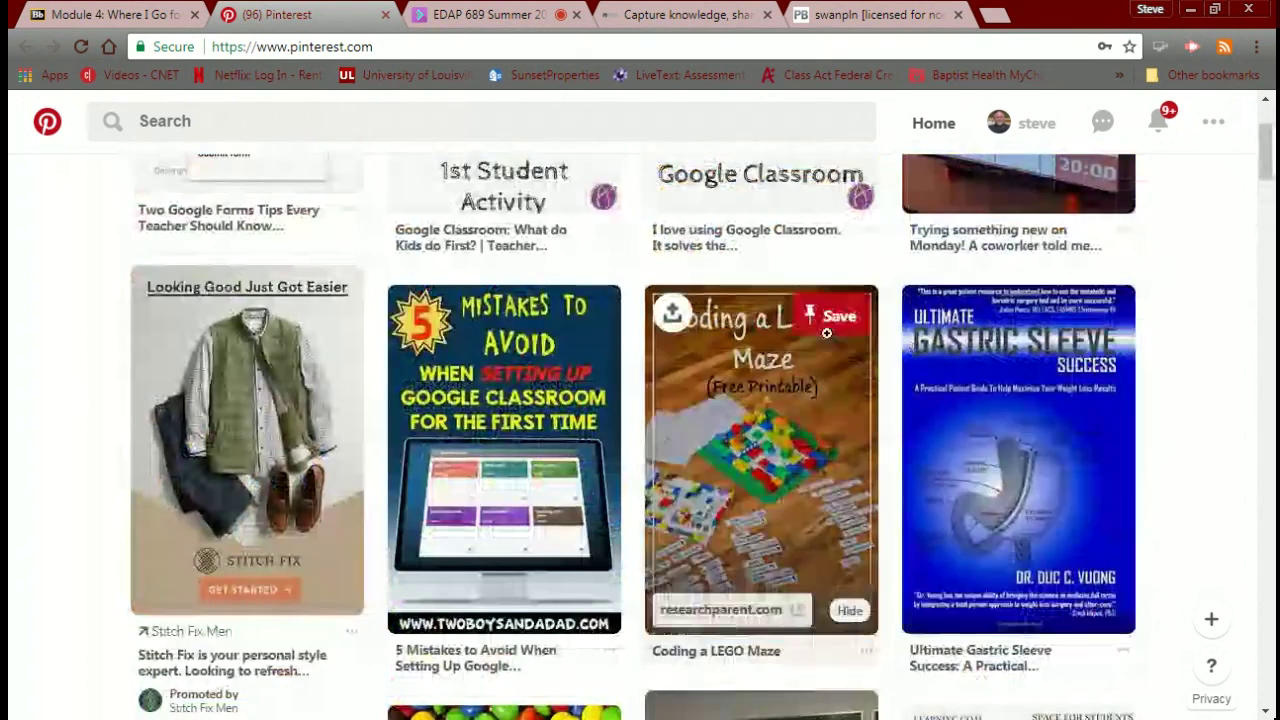
{"action": "scroll", "coordinate": [478, 365], "scroll_direction": "up", "scroll_amount": 2}
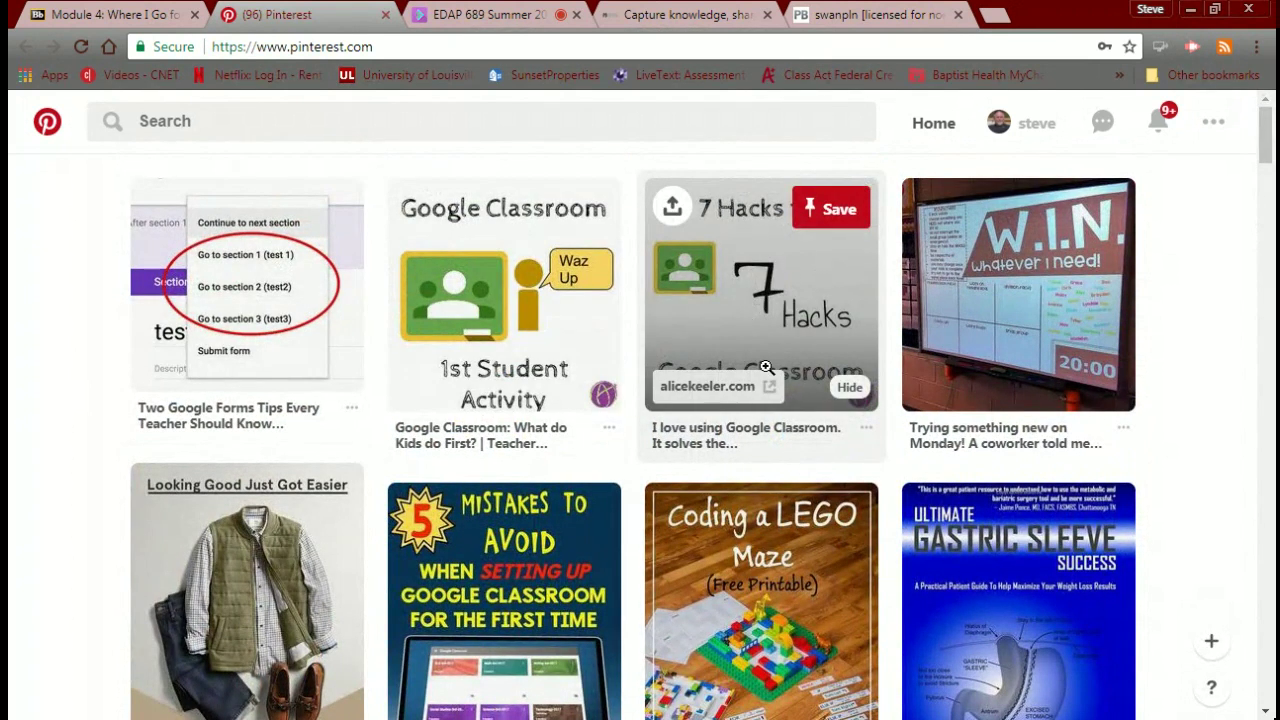
{"action": "scroll", "coordinate": [766, 366], "scroll_direction": "down", "scroll_amount": 10}
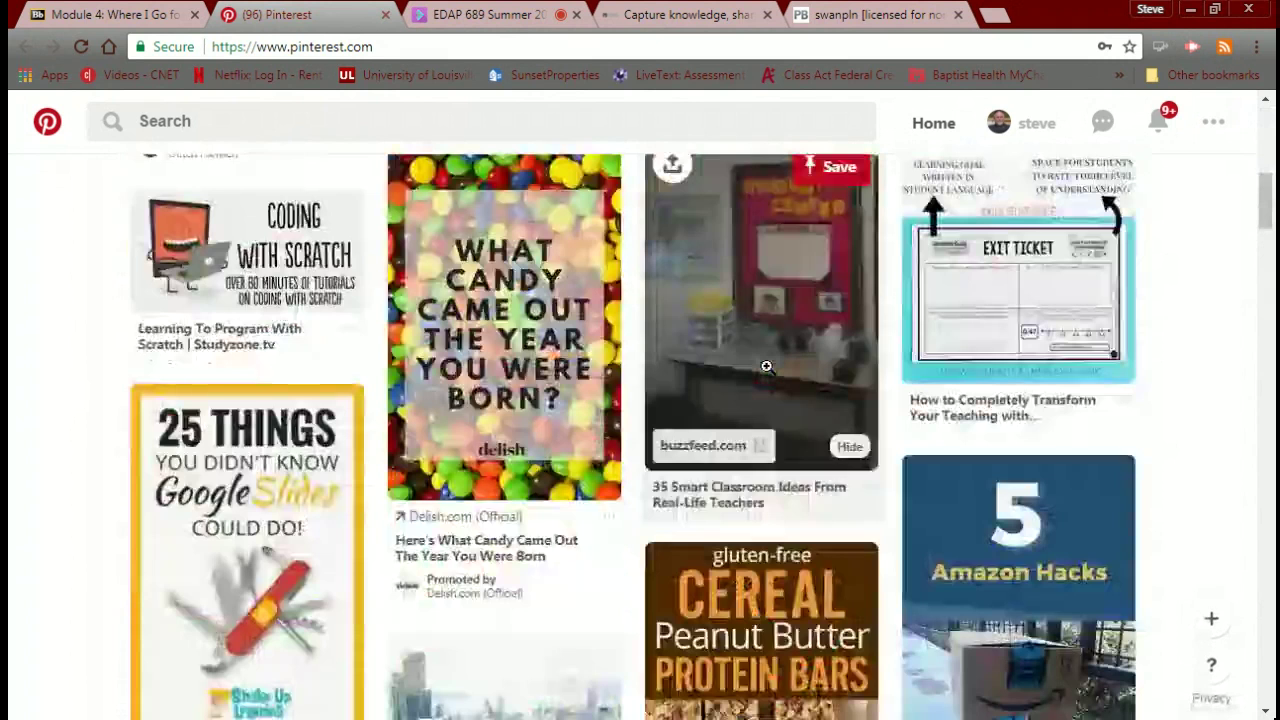
{"action": "scroll", "coordinate": [766, 366], "scroll_direction": "down", "scroll_amount": 10}
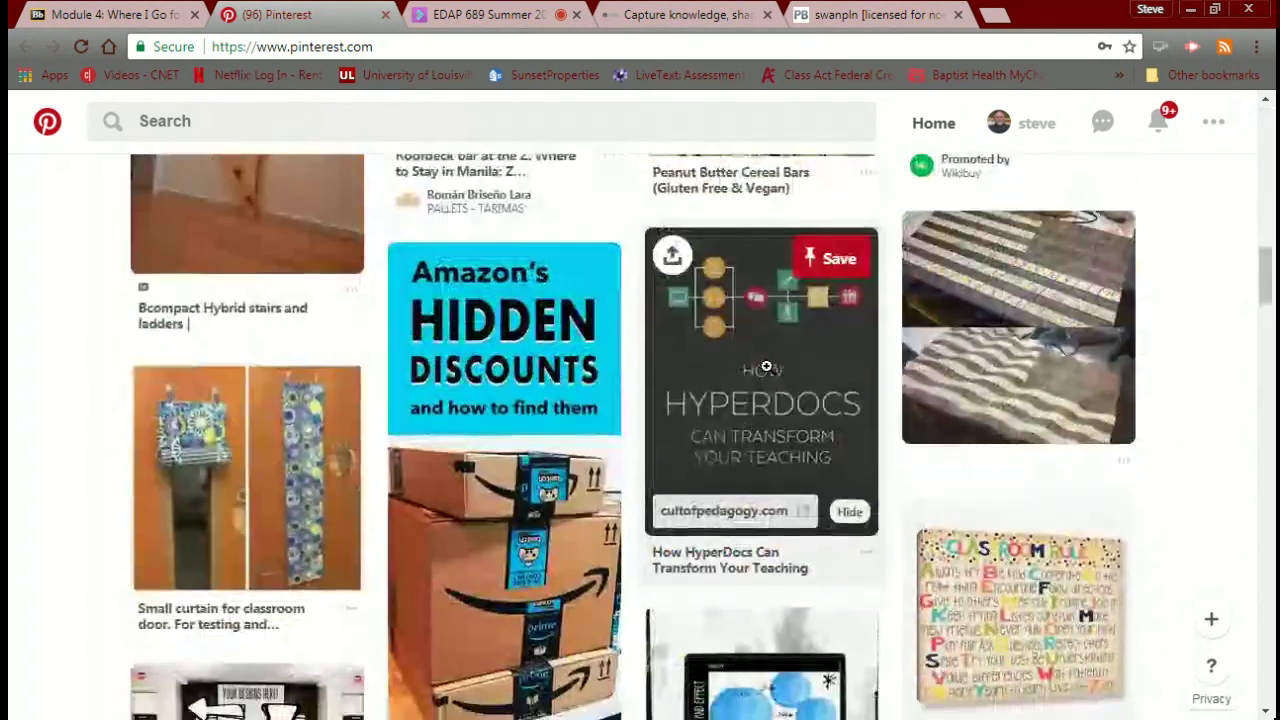
{"action": "scroll", "coordinate": [766, 366], "scroll_direction": "down", "scroll_amount": 1}
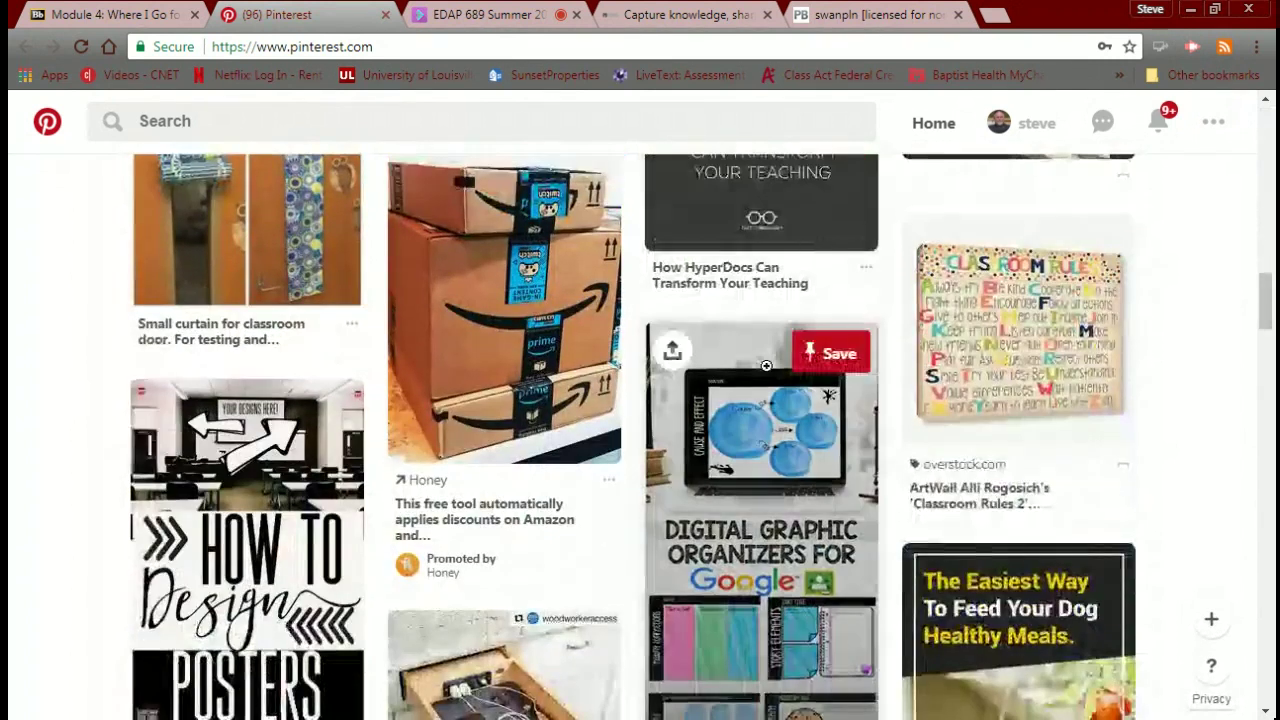
{"action": "scroll", "coordinate": [845, 440], "scroll_direction": "down", "scroll_amount": 2}
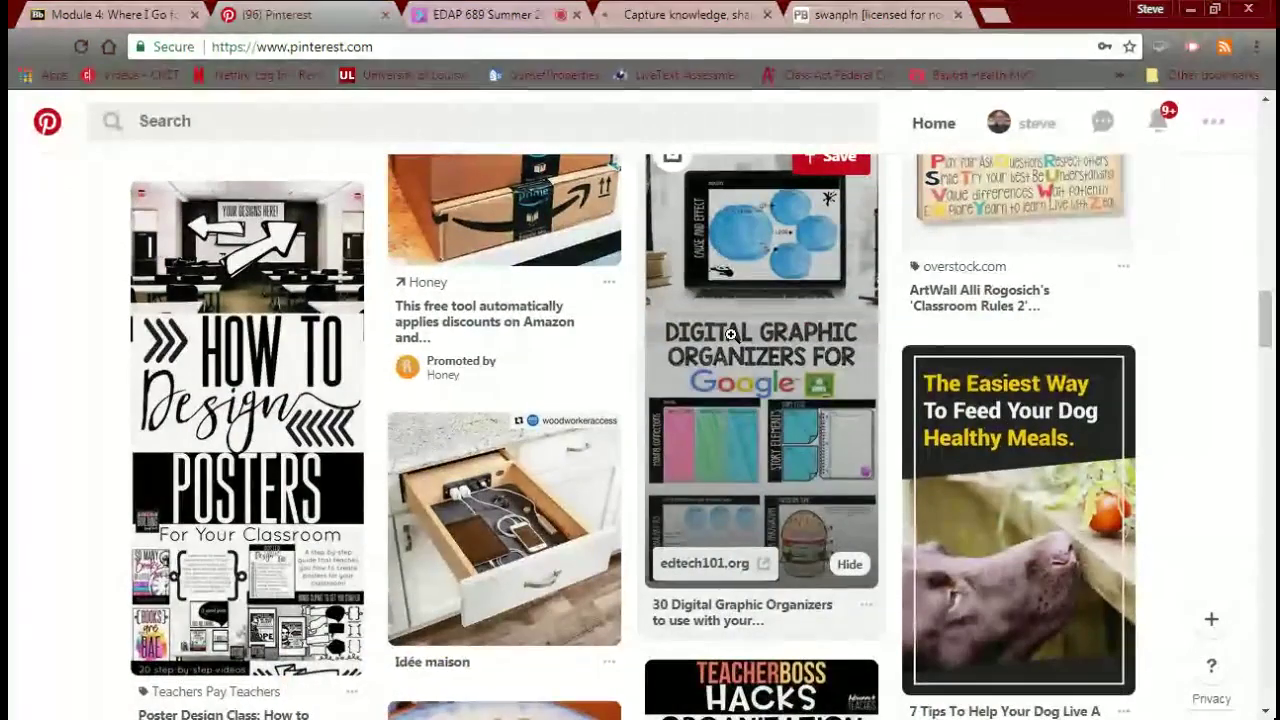
{"action": "scroll", "coordinate": [731, 334], "scroll_direction": "down", "scroll_amount": 1}
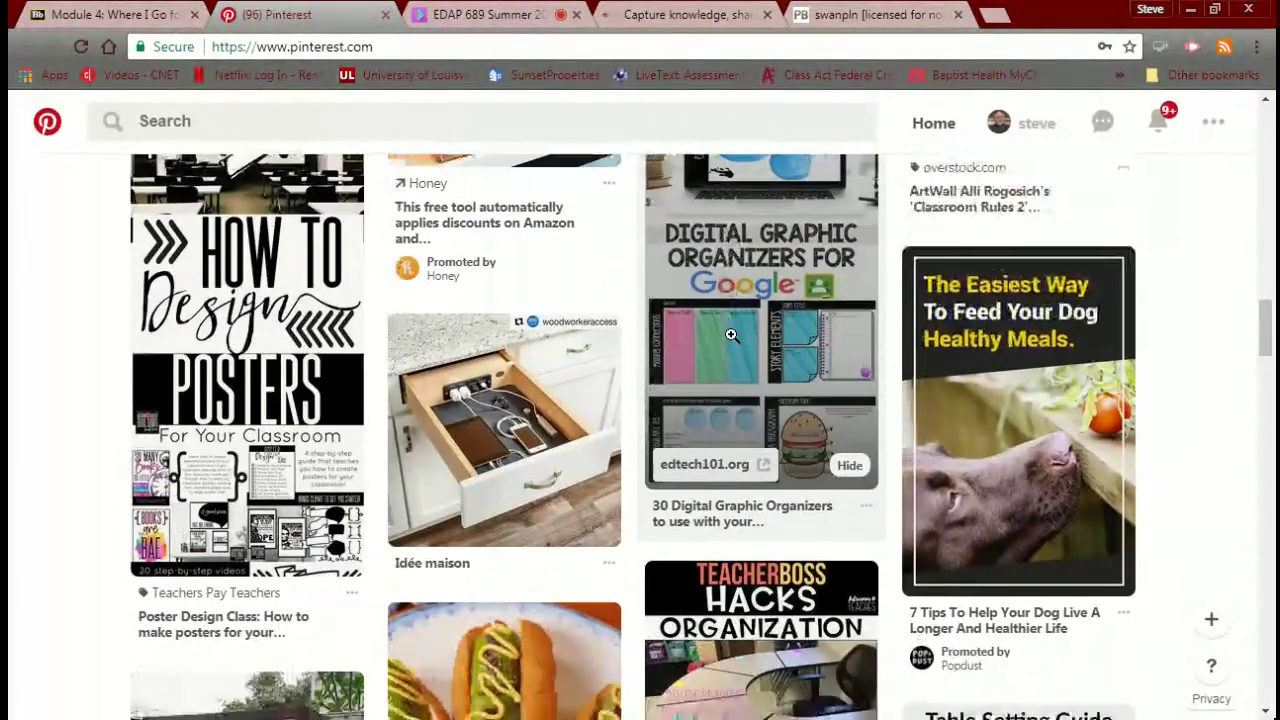
{"action": "scroll", "coordinate": [731, 334], "scroll_direction": "down", "scroll_amount": 2}
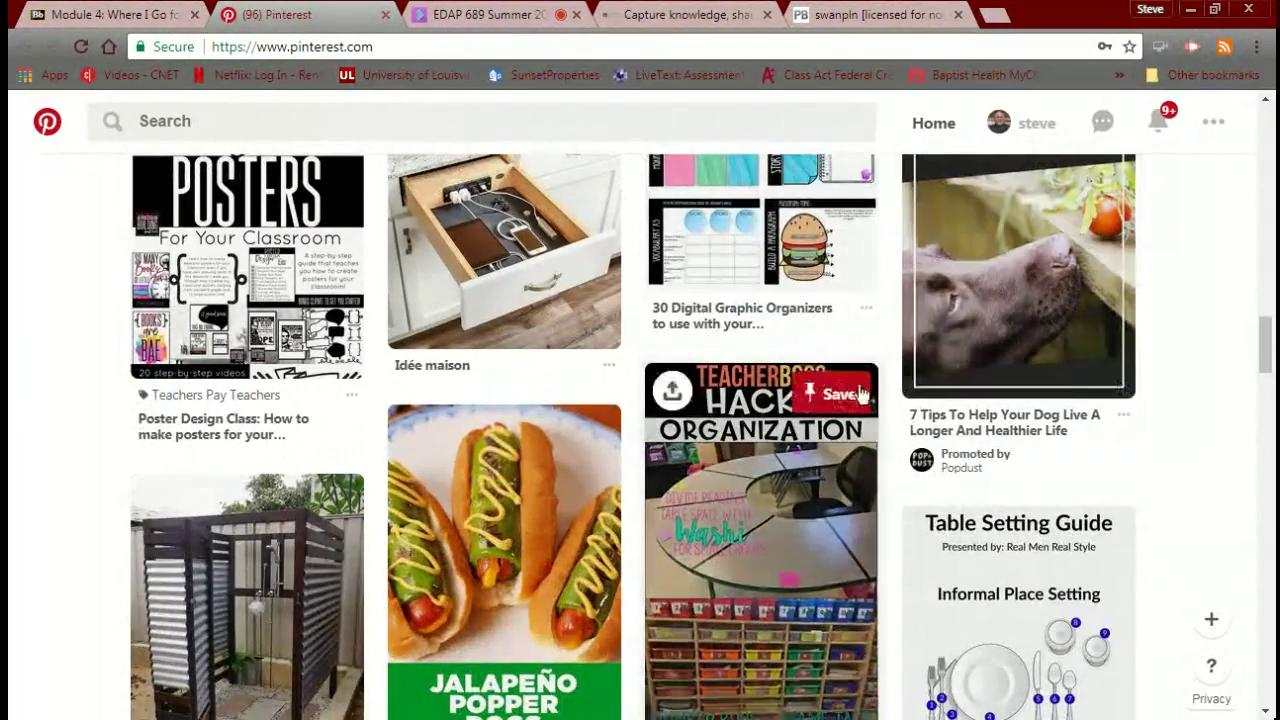
{"action": "scroll", "coordinate": [738, 399], "scroll_direction": "down", "scroll_amount": 2}
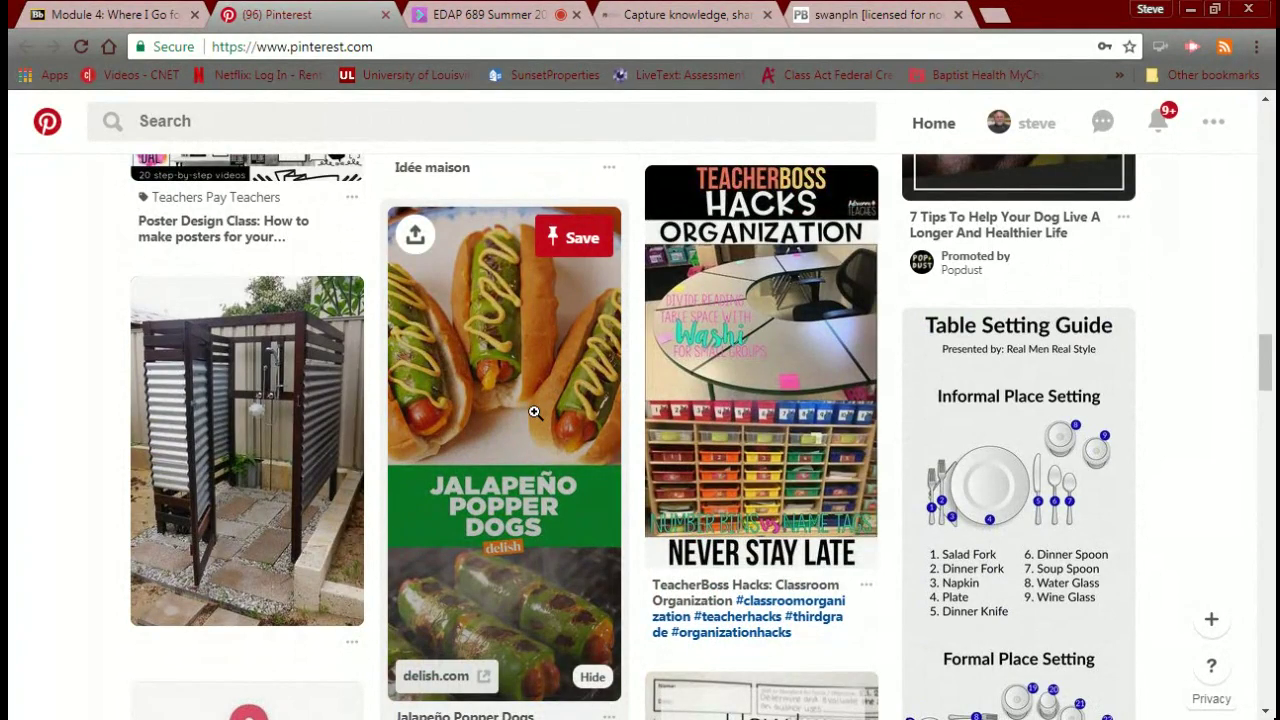
{"action": "scroll", "coordinate": [535, 412], "scroll_direction": "down", "scroll_amount": 4}
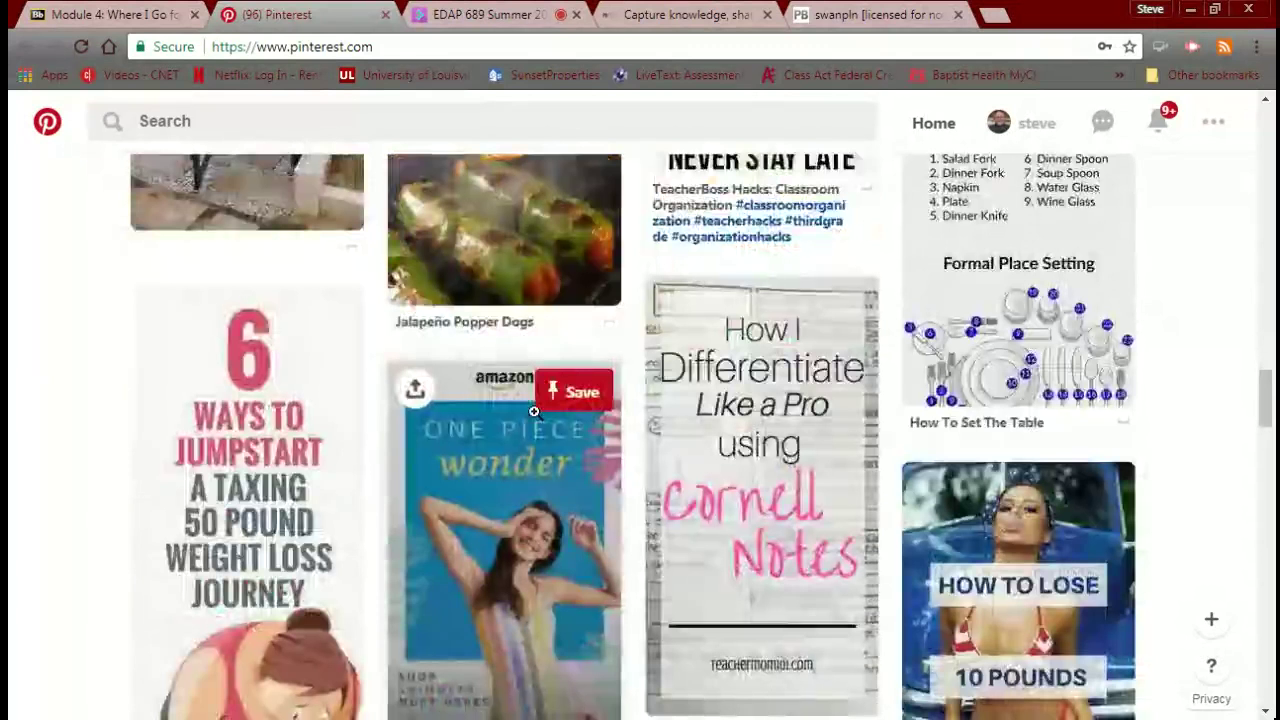
{"action": "scroll", "coordinate": [535, 412], "scroll_direction": "down", "scroll_amount": 5}
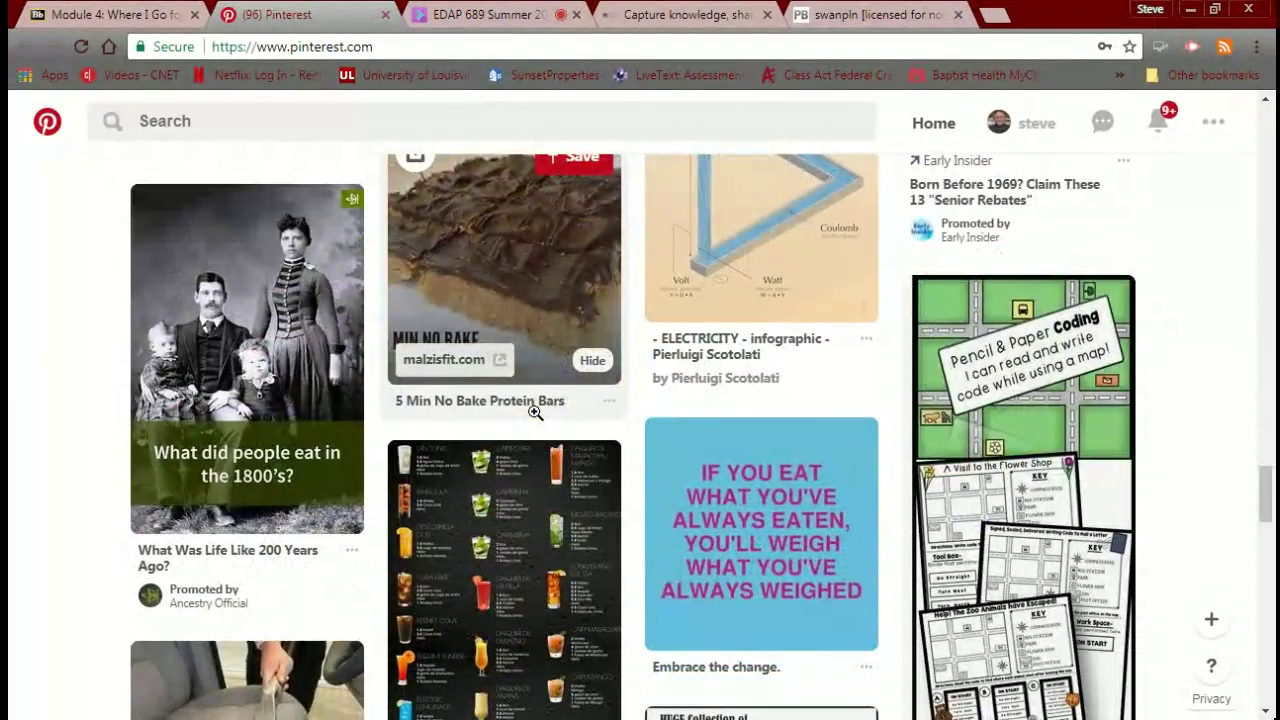
{"action": "scroll", "coordinate": [535, 412], "scroll_direction": "down", "scroll_amount": 1}
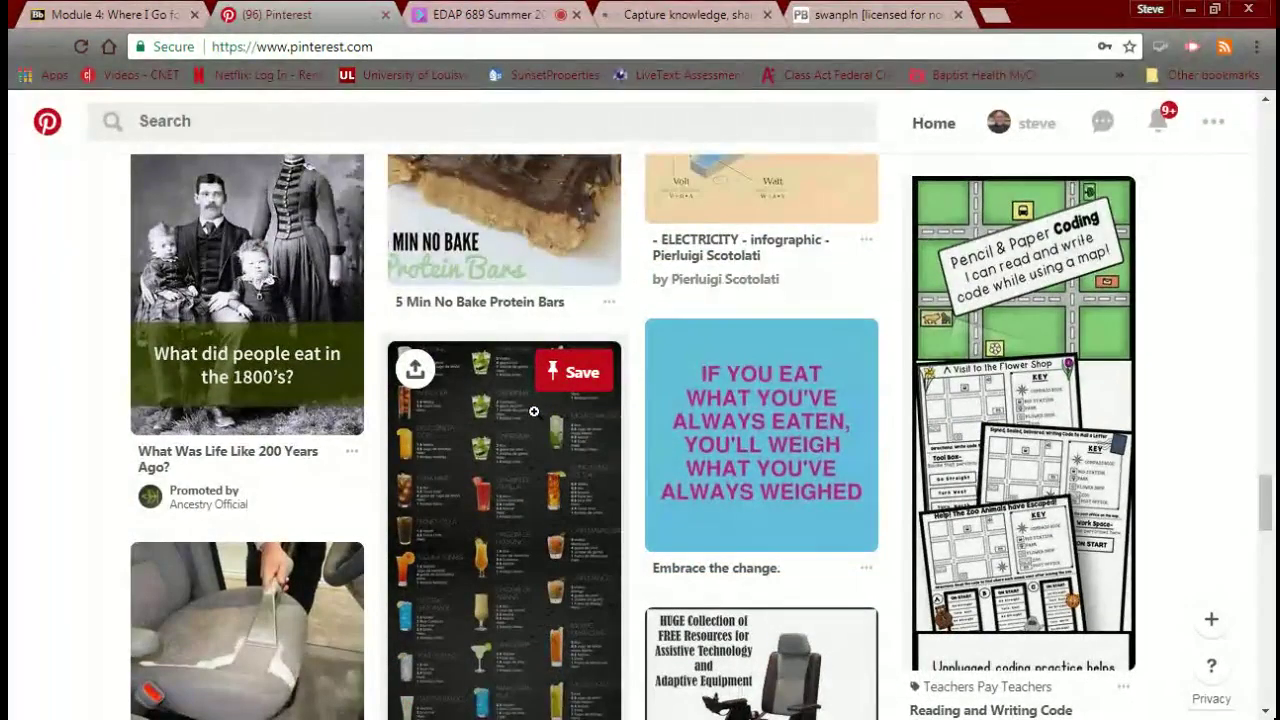
{"action": "scroll", "coordinate": [535, 415], "scroll_direction": "up", "scroll_amount": 10}
{"action": "scroll", "coordinate": [534, 411], "scroll_direction": "up", "scroll_amount": 10}
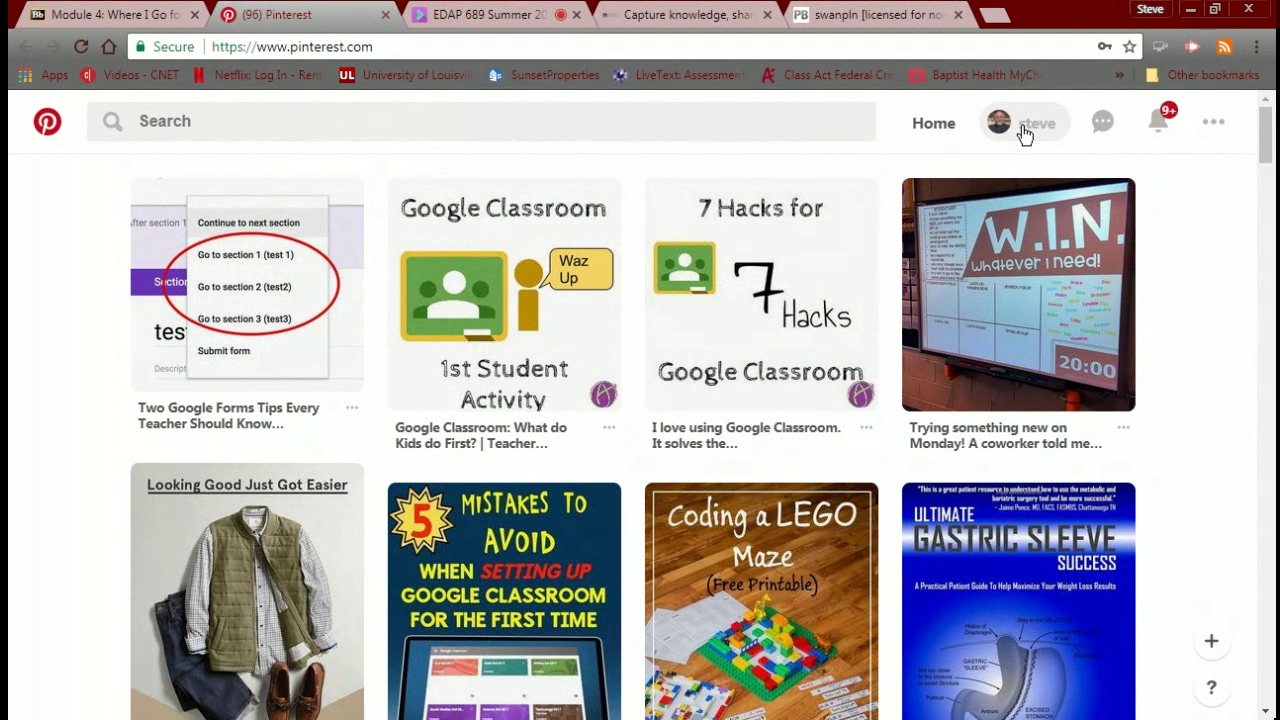
Refresh the Pinterest home feed, look over the new pins, and activate the search bar.
{"action": "left_click", "coordinate": [938, 134]}
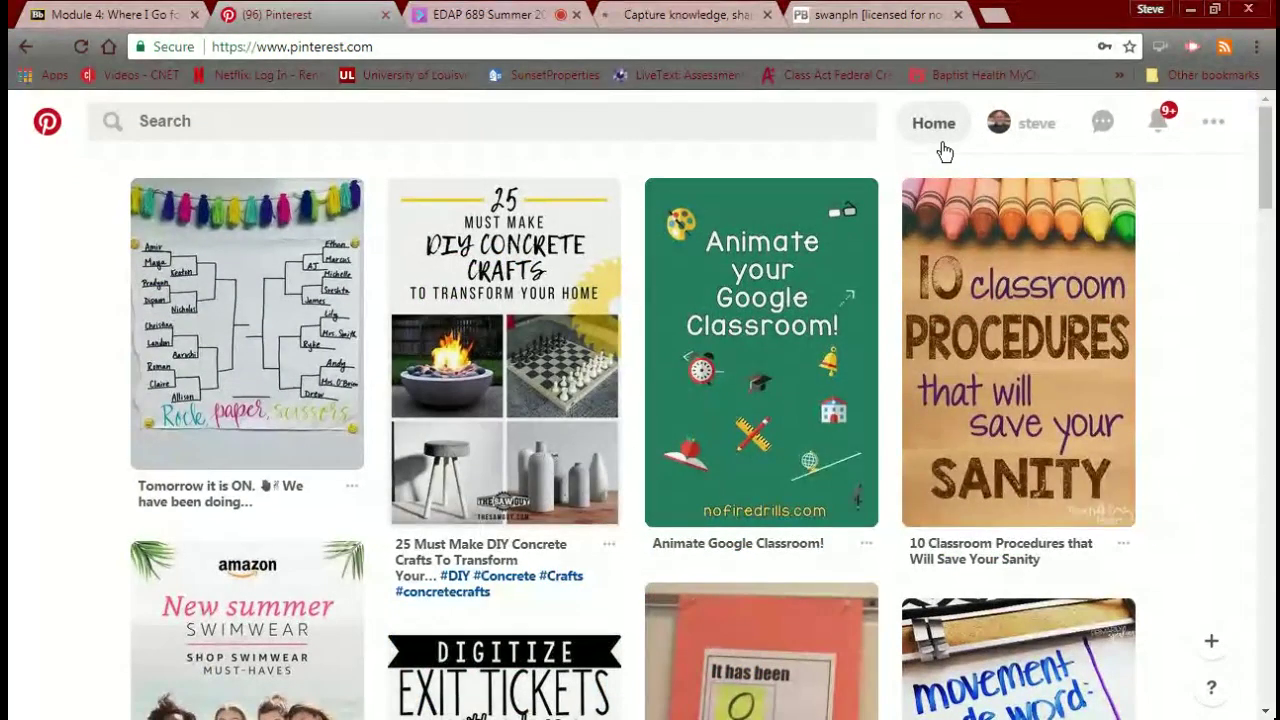
{"action": "mouse_move", "coordinate": [853, 253]}
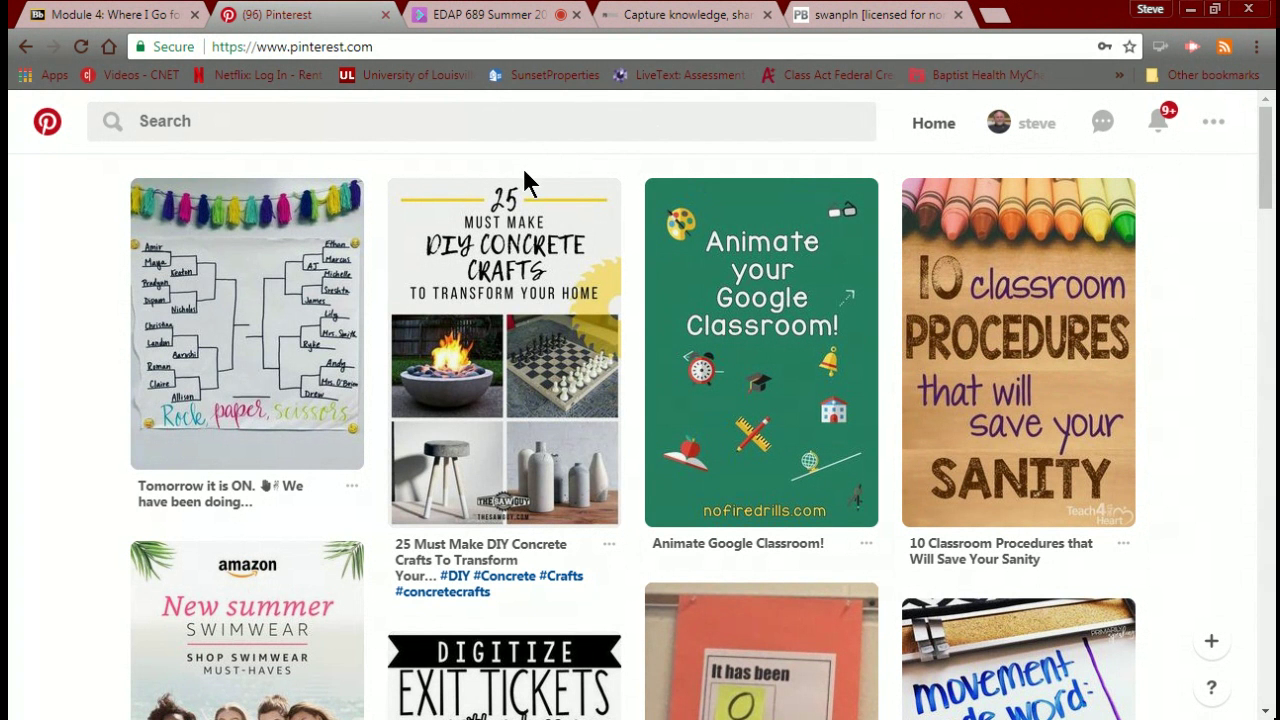
{"action": "mouse_move", "coordinate": [458, 235]}
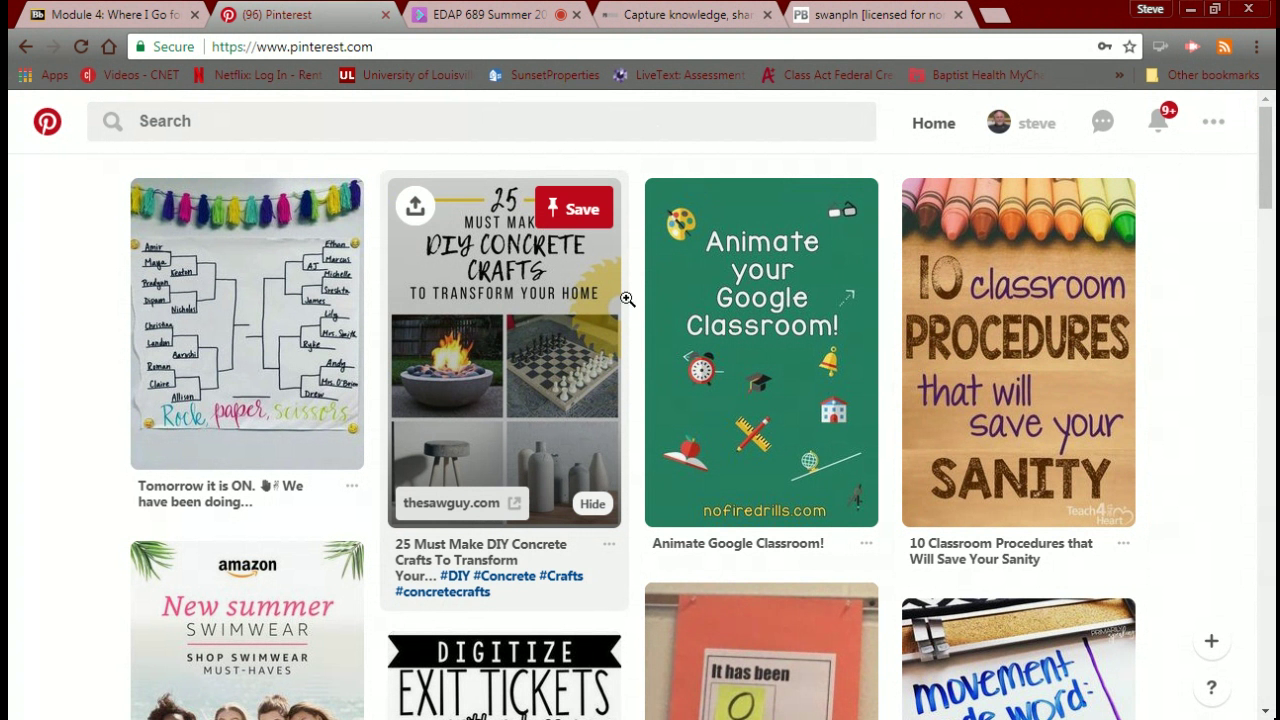
{"action": "mouse_move", "coordinate": [715, 287]}
{"action": "left_click", "coordinate": [202, 125]}
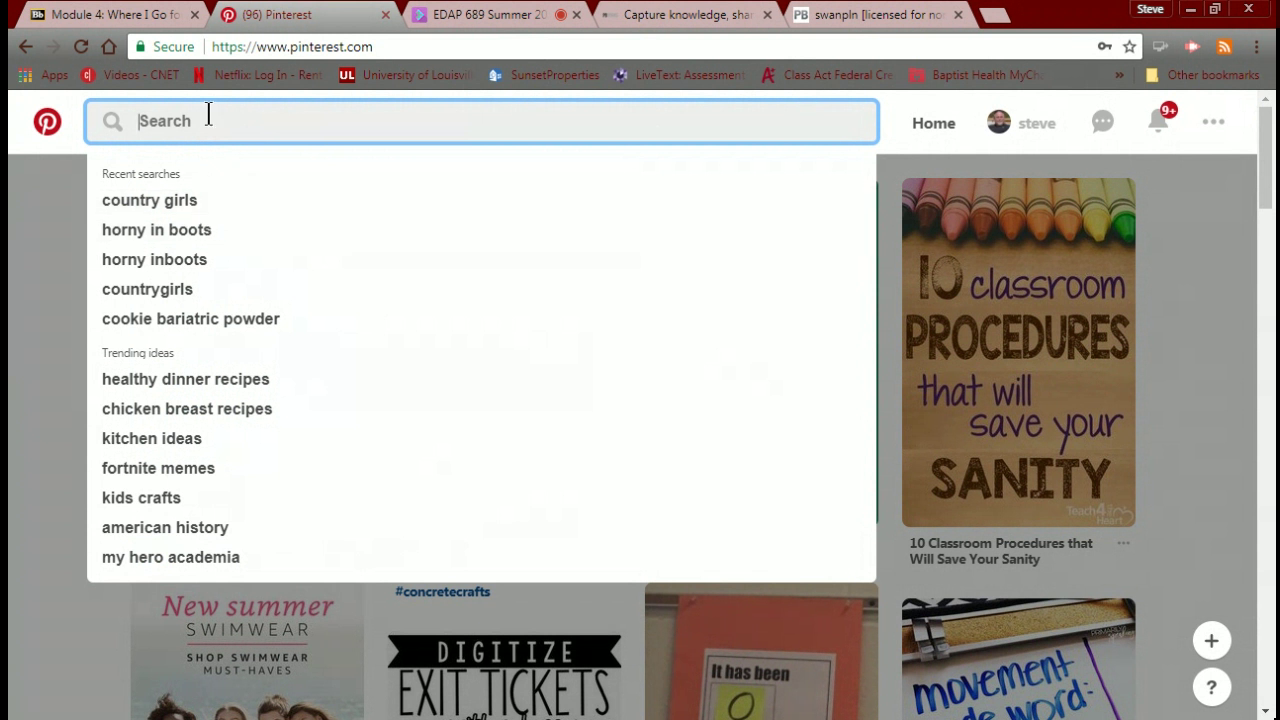
Search Pinterest for STEM, check the All Pins filter, and reveal topics like For Kids and Classroom.
{"action": "type", "text": "STEM"}
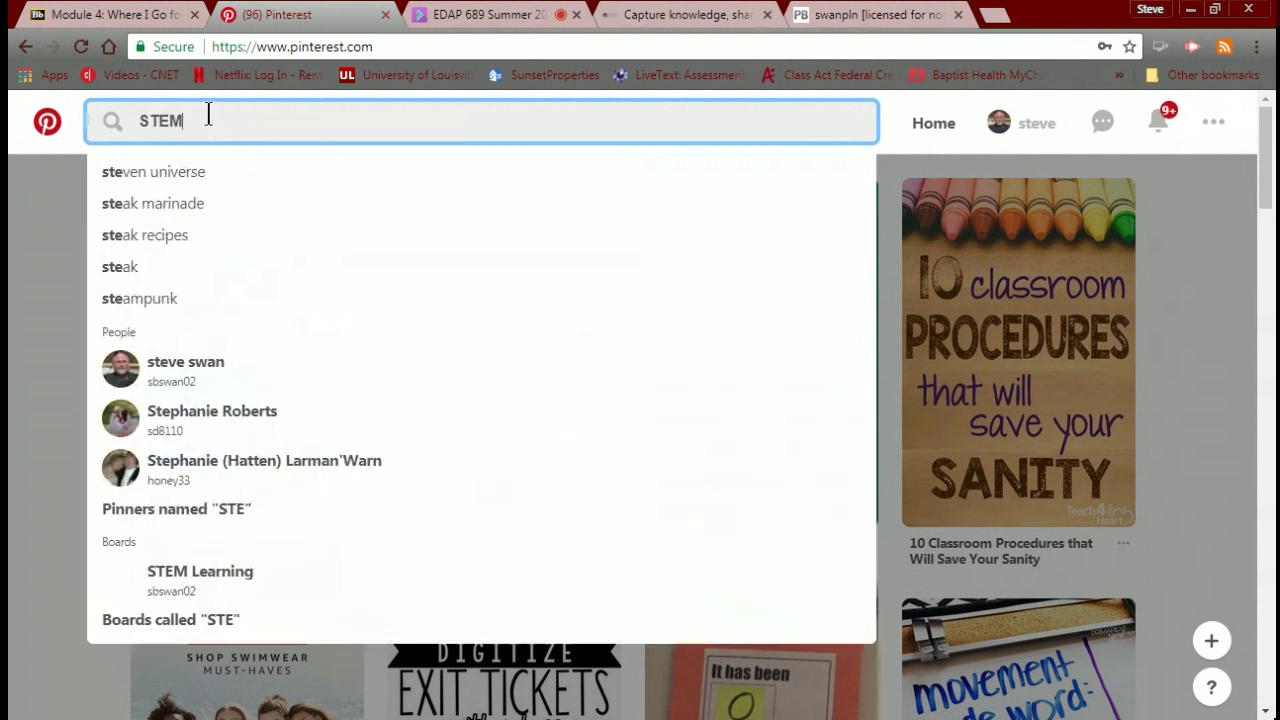
{"action": "key", "text": "Return"}
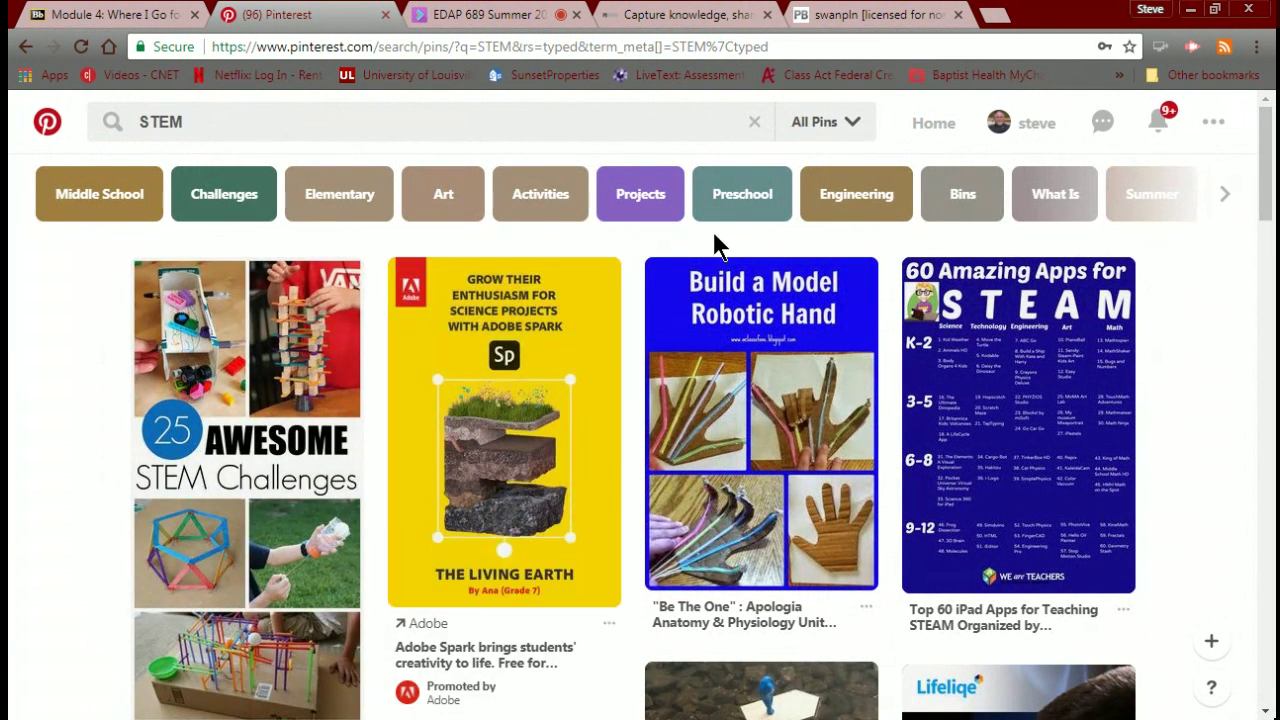
{"action": "left_click", "coordinate": [852, 124]}
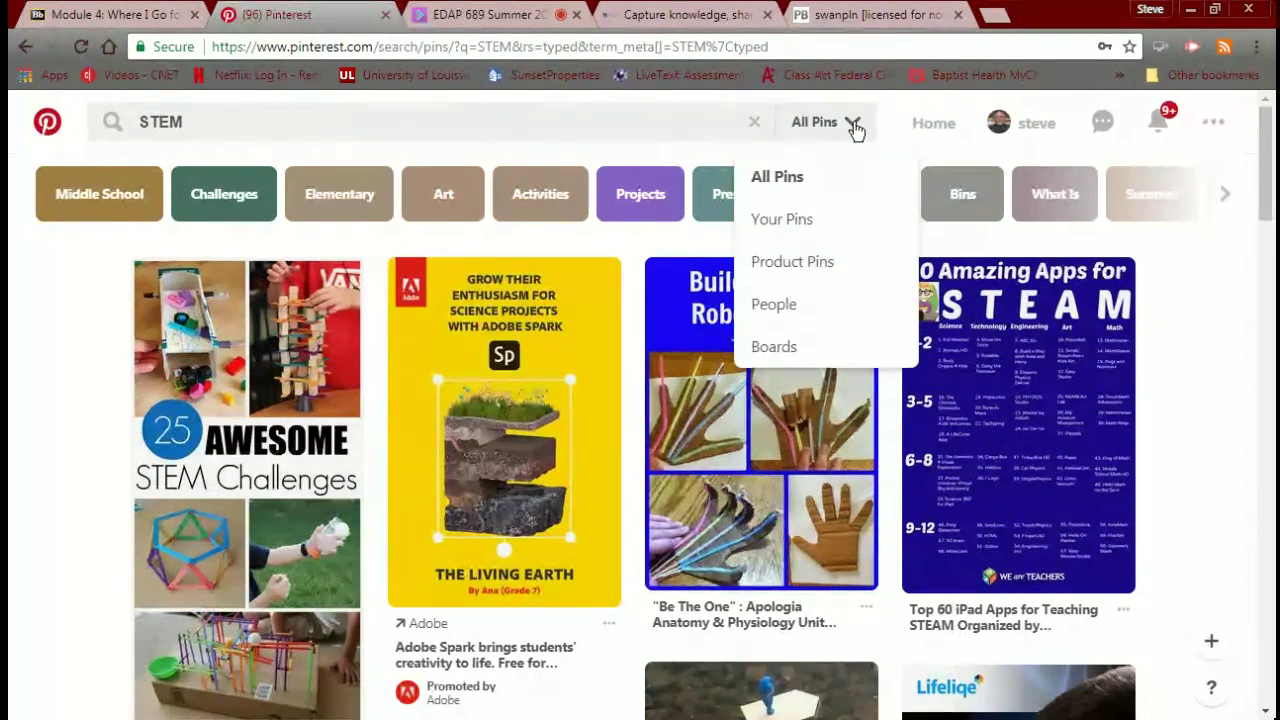
{"action": "left_click", "coordinate": [852, 124]}
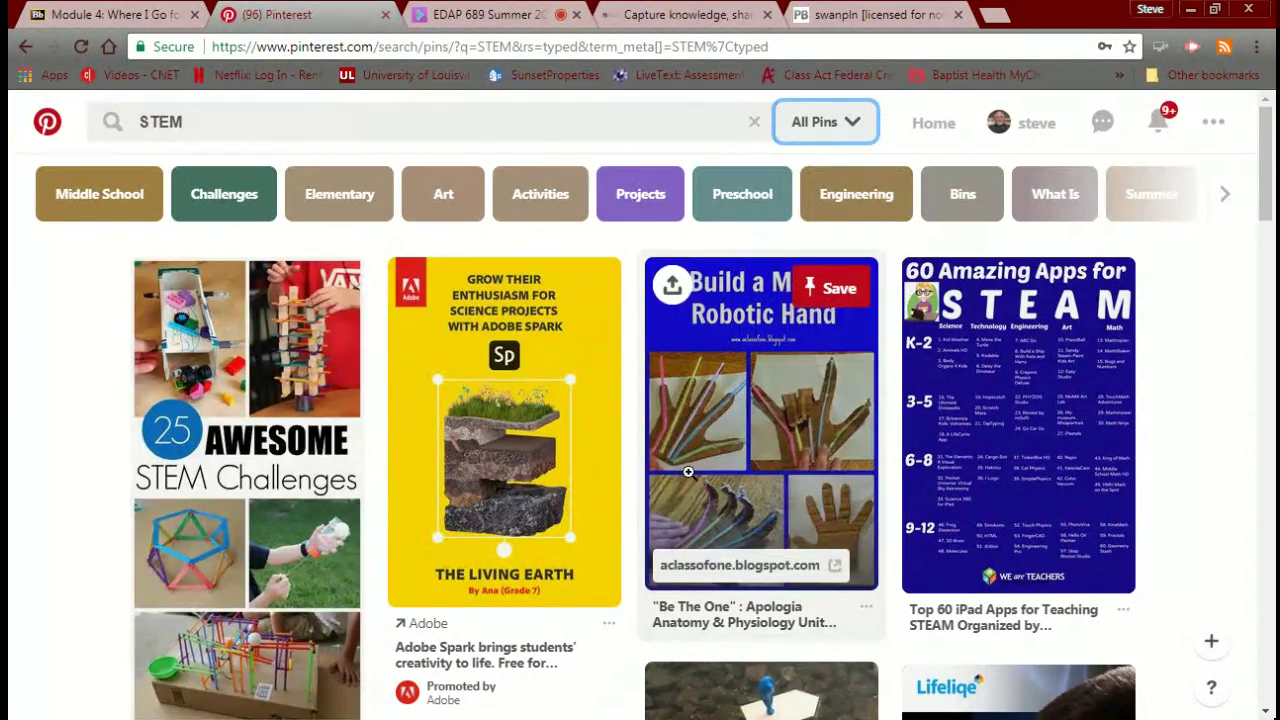
{"action": "scroll", "coordinate": [692, 480], "scroll_direction": "down", "scroll_amount": 5}
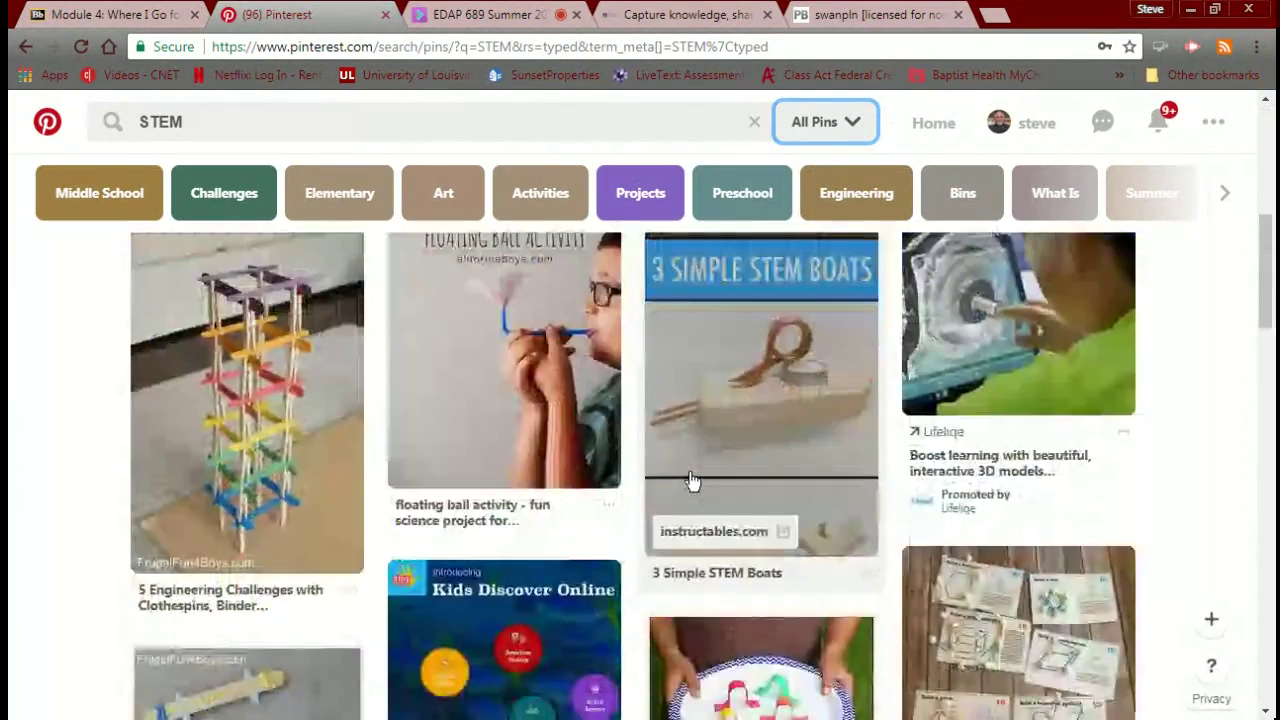
{"action": "scroll", "coordinate": [690, 470], "scroll_direction": "up", "scroll_amount": 6}
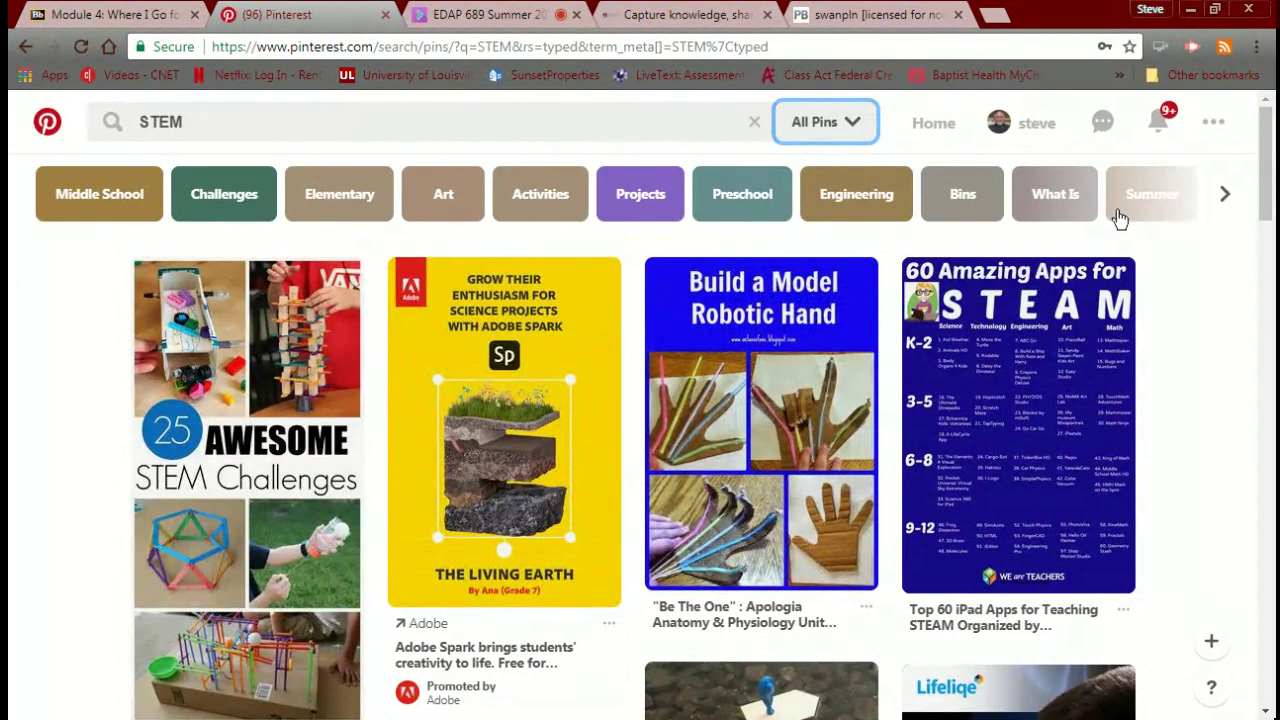
{"action": "left_click", "coordinate": [1226, 196]}
{"action": "left_click", "coordinate": [1226, 196]}
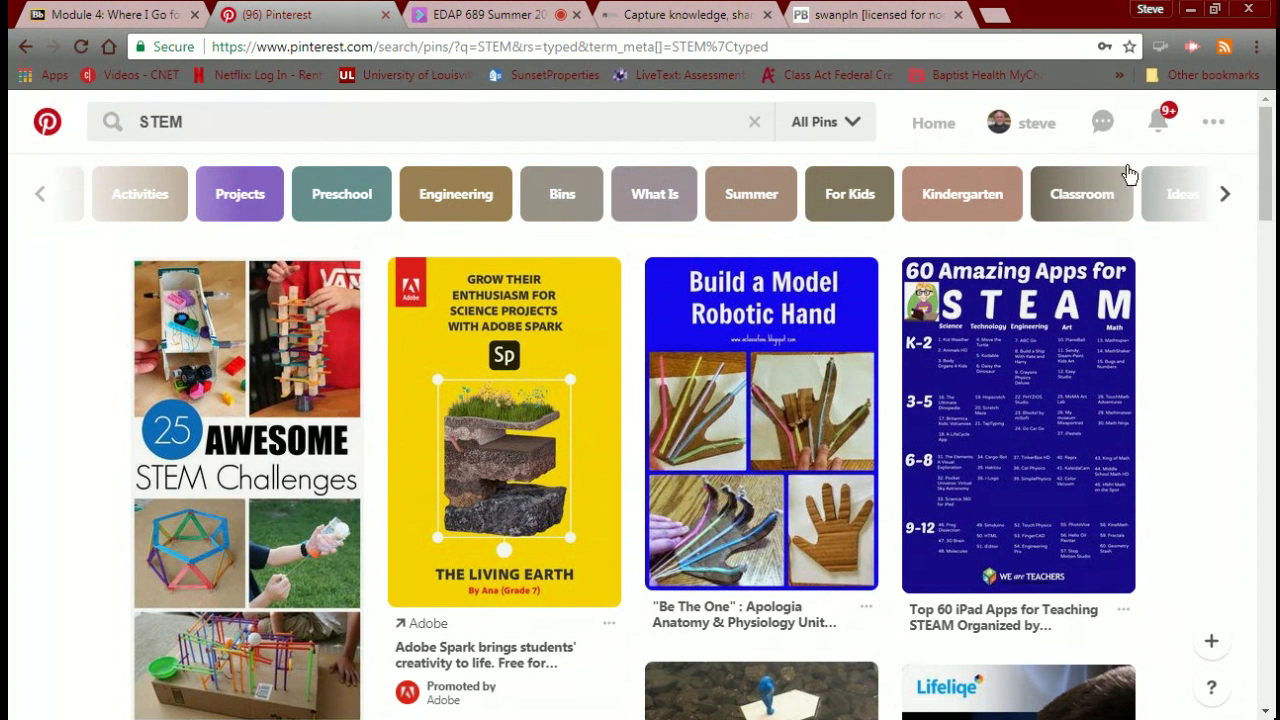
Check the account options menu and notifications, leaving the messages panel with Pinterest's conversation showing.
{"action": "left_click", "coordinate": [1209, 124]}
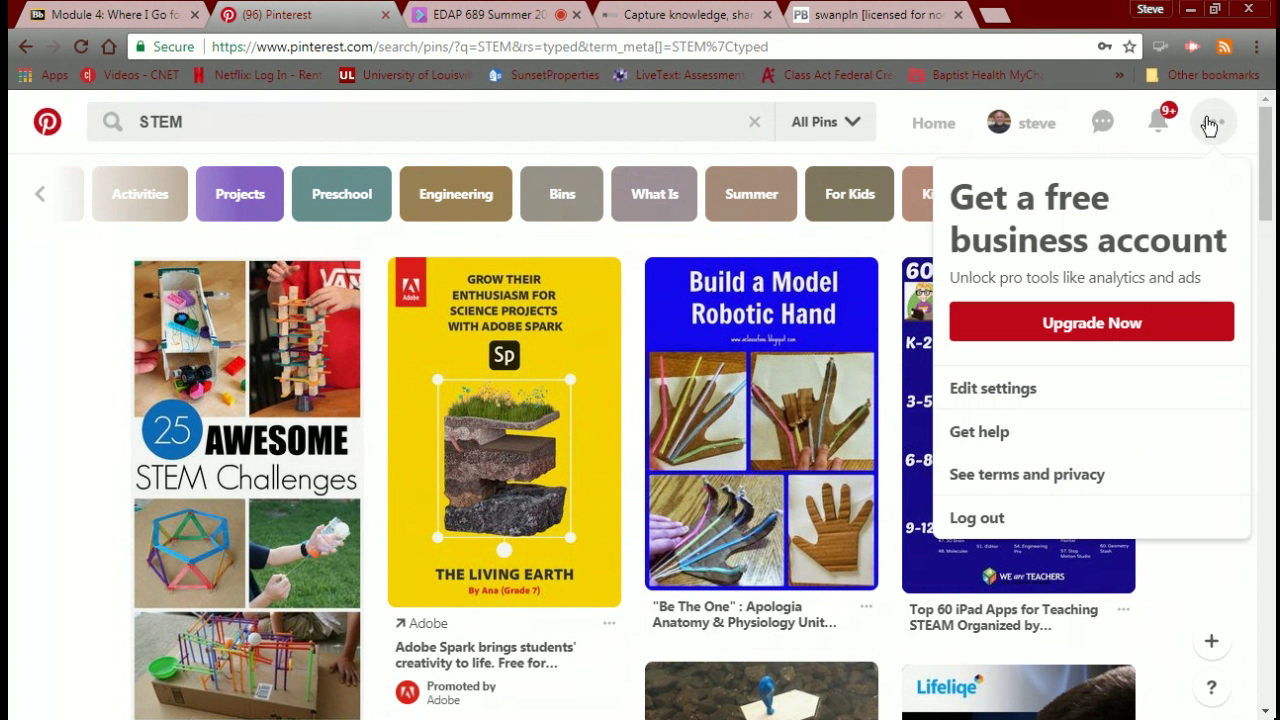
{"action": "left_click", "coordinate": [1209, 124]}
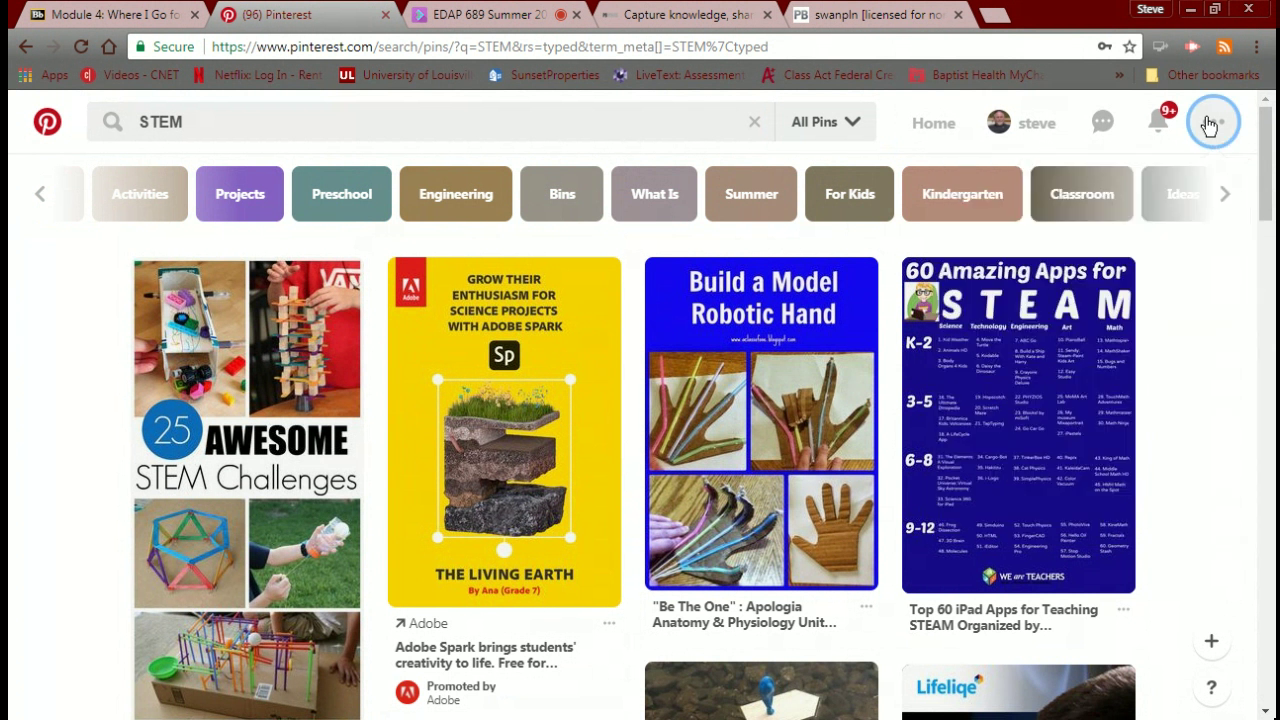
{"action": "left_click", "coordinate": [1097, 125]}
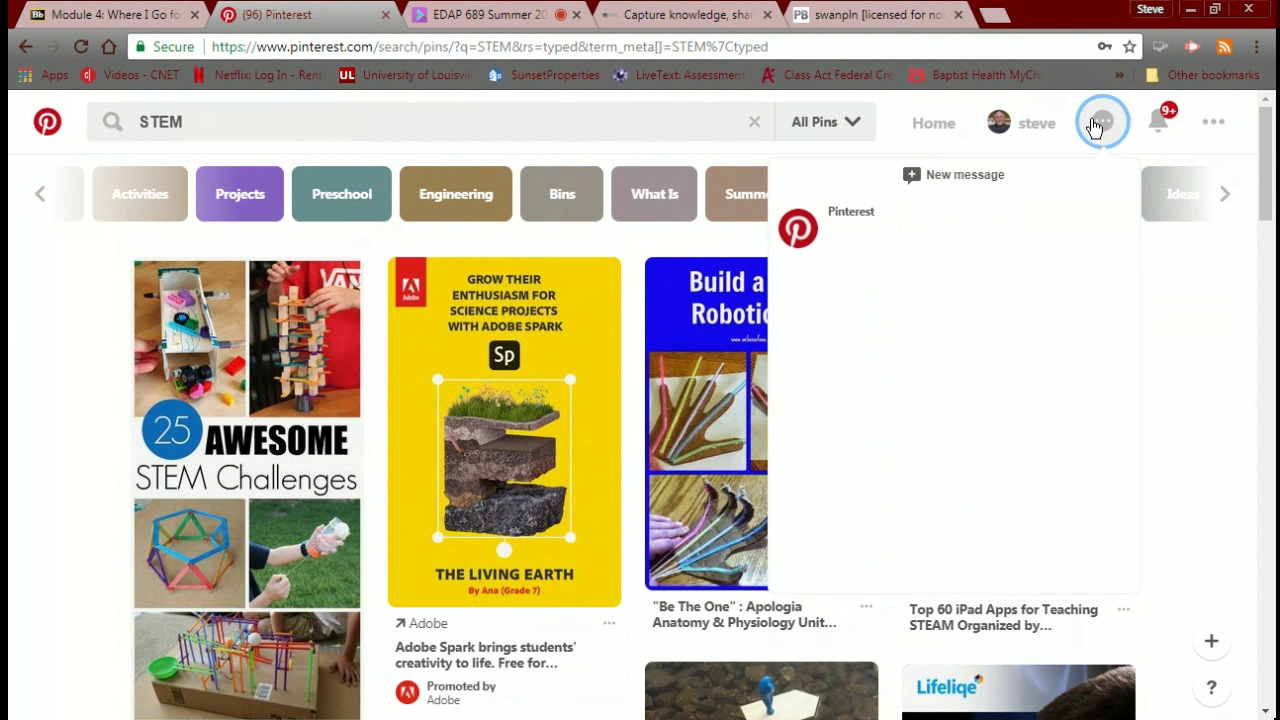
{"action": "left_click", "coordinate": [1097, 125]}
{"action": "left_click", "coordinate": [1159, 127]}
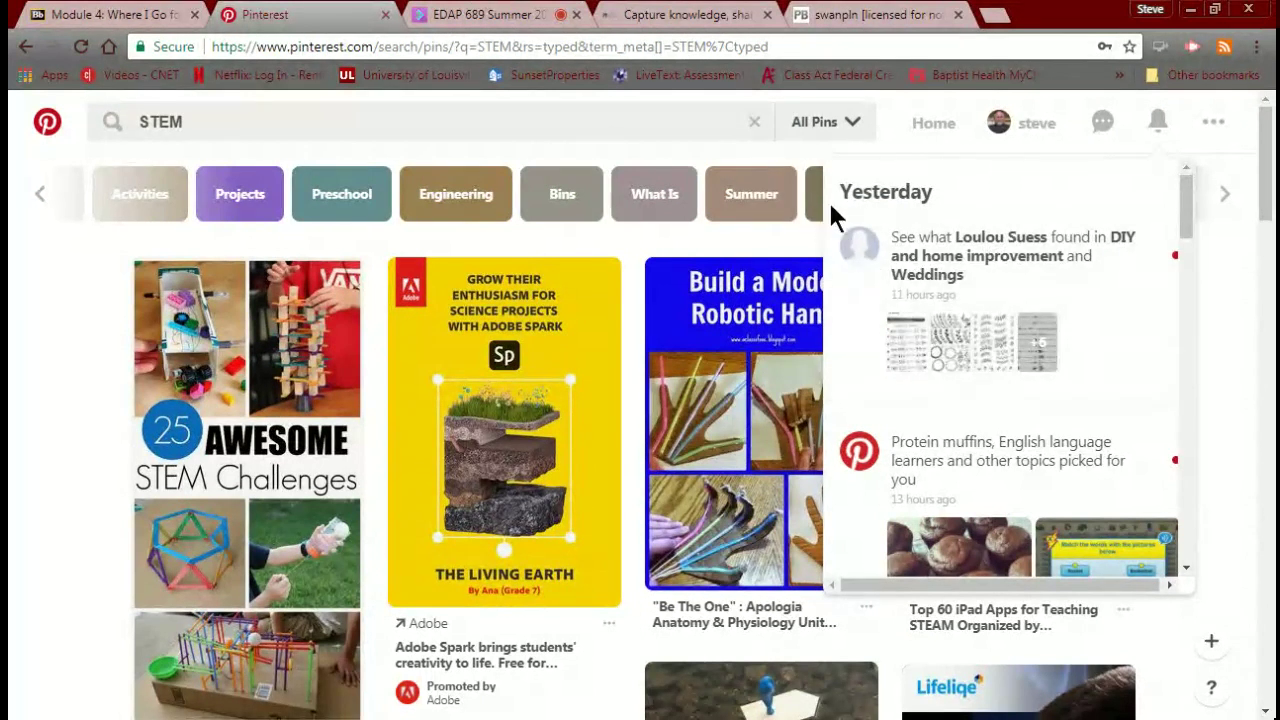
{"action": "left_click", "coordinate": [1102, 122]}
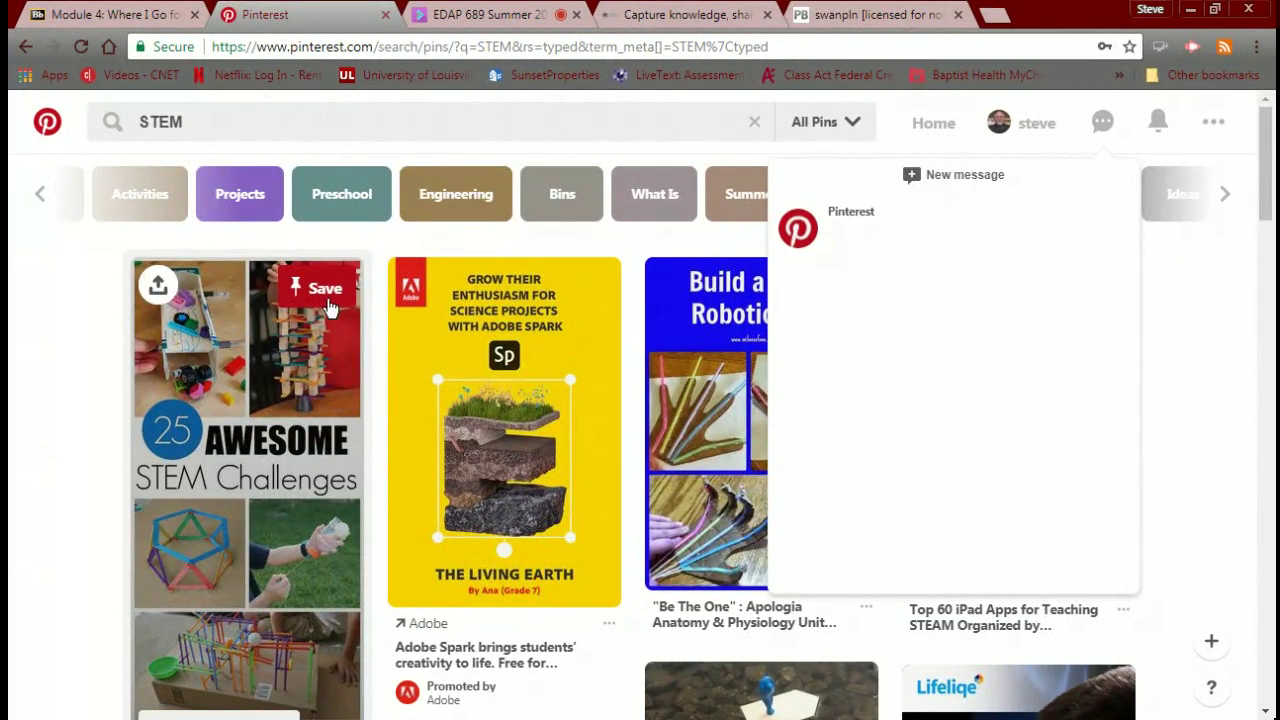
Open the 25 Awesome STEM Challenges pin and save it to the STEM Learning board.
{"action": "left_click", "coordinate": [268, 346]}
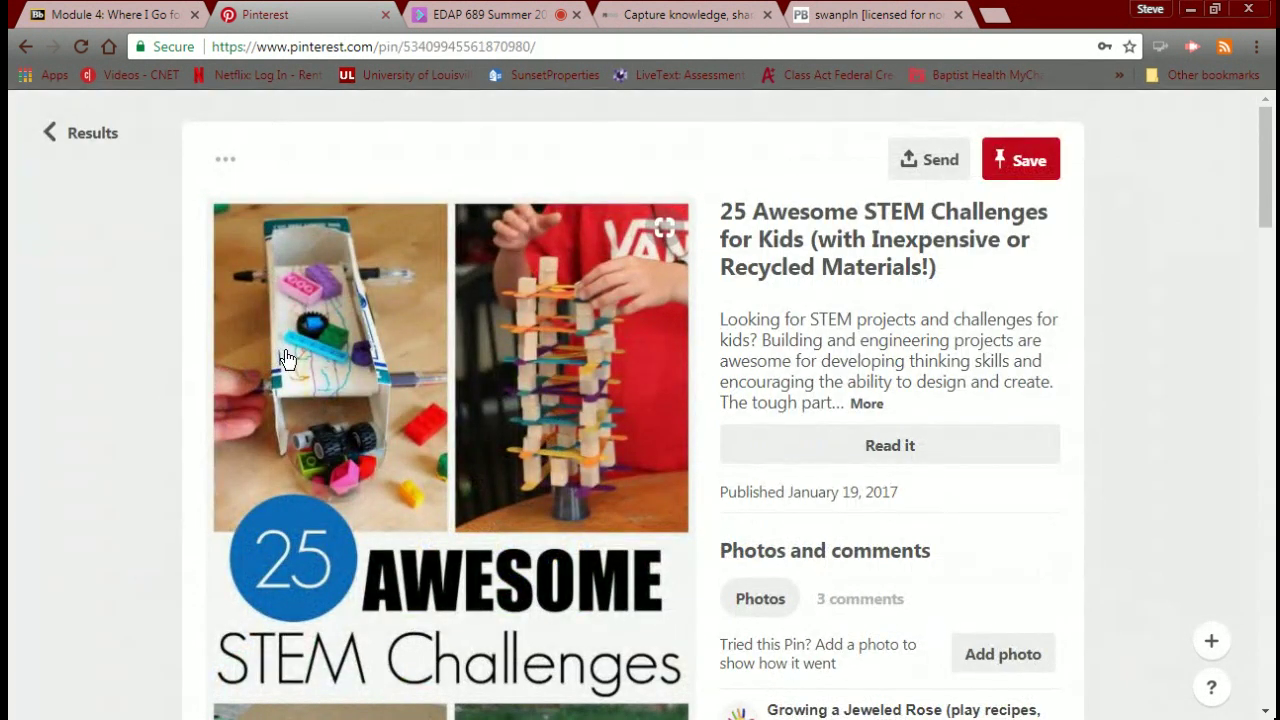
{"action": "scroll", "coordinate": [287, 358], "scroll_direction": "down", "scroll_amount": 3}
{"action": "scroll", "coordinate": [287, 358], "scroll_direction": "down", "scroll_amount": 2}
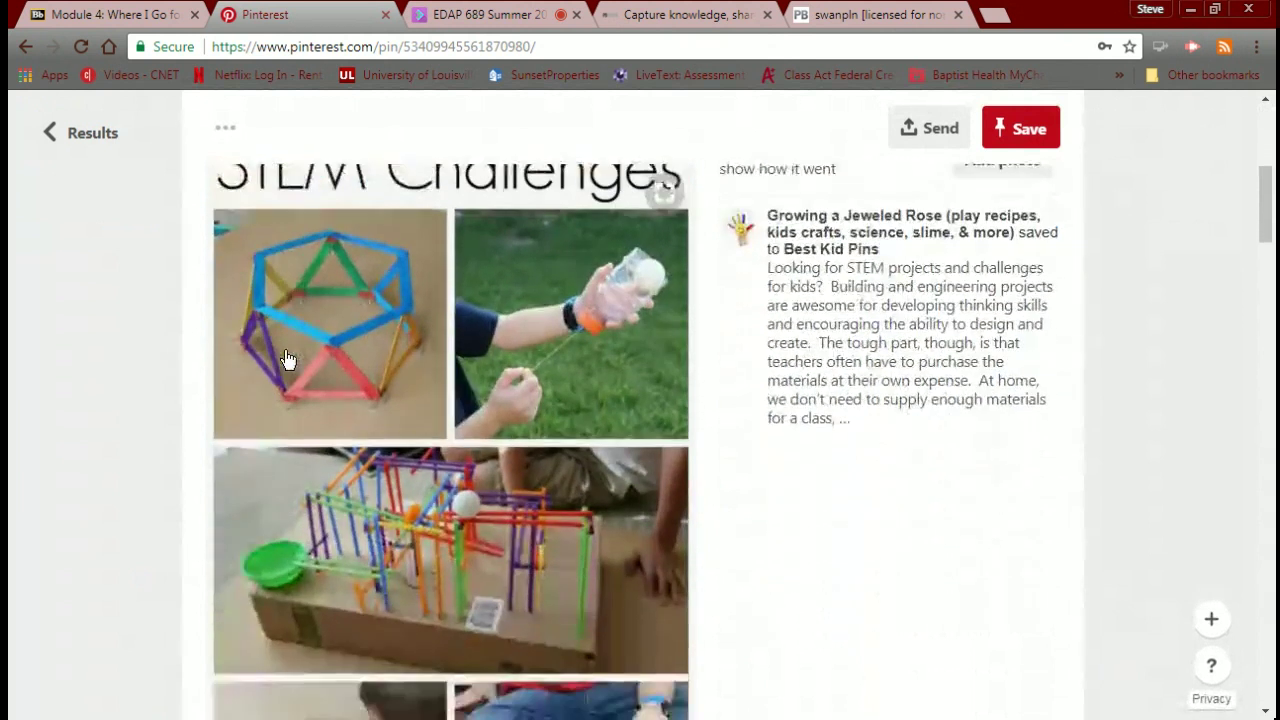
{"action": "scroll", "coordinate": [287, 358], "scroll_direction": "down", "scroll_amount": 3}
{"action": "scroll", "coordinate": [287, 358], "scroll_direction": "up", "scroll_amount": 5}
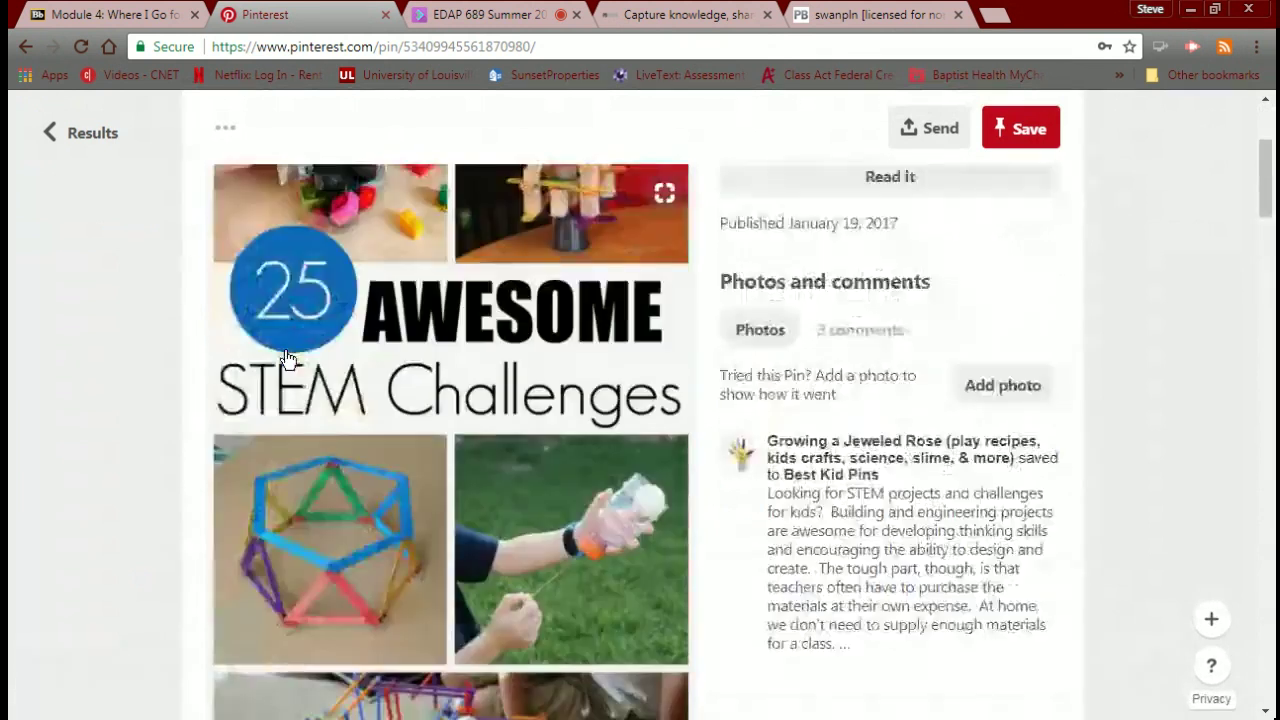
{"action": "scroll", "coordinate": [287, 358], "scroll_direction": "up", "scroll_amount": 3}
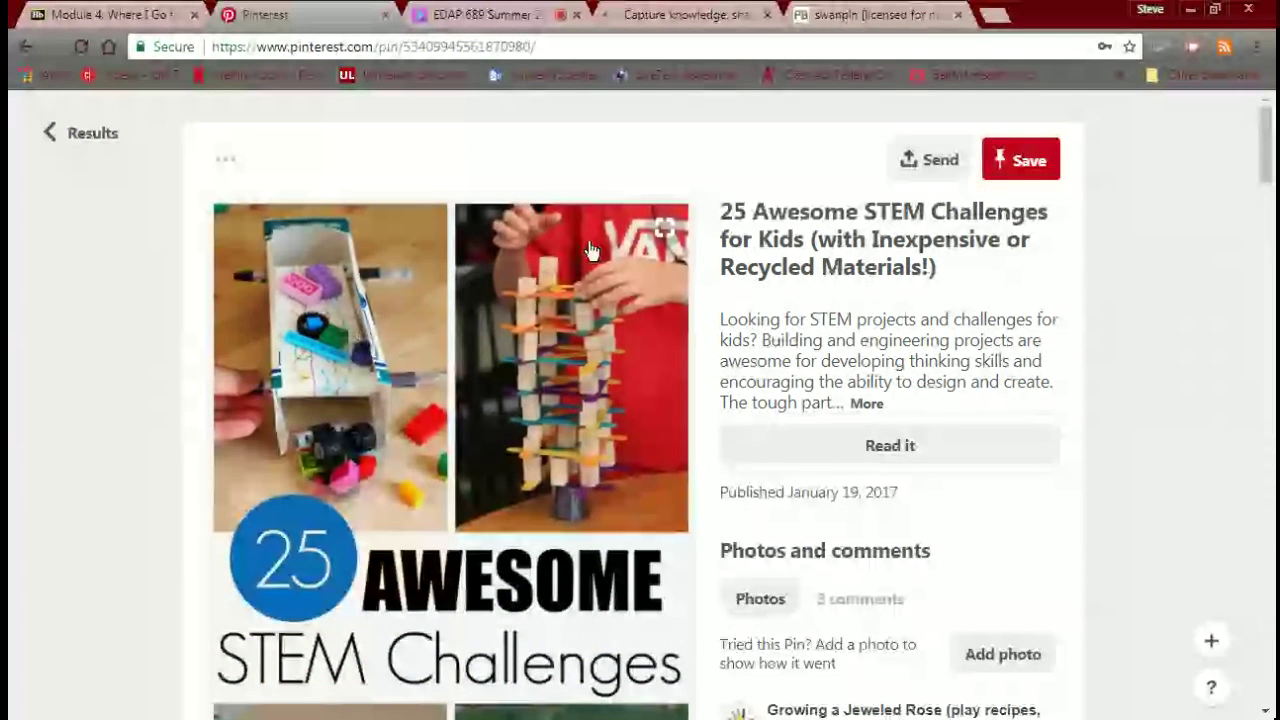
{"action": "left_click", "coordinate": [1018, 157]}
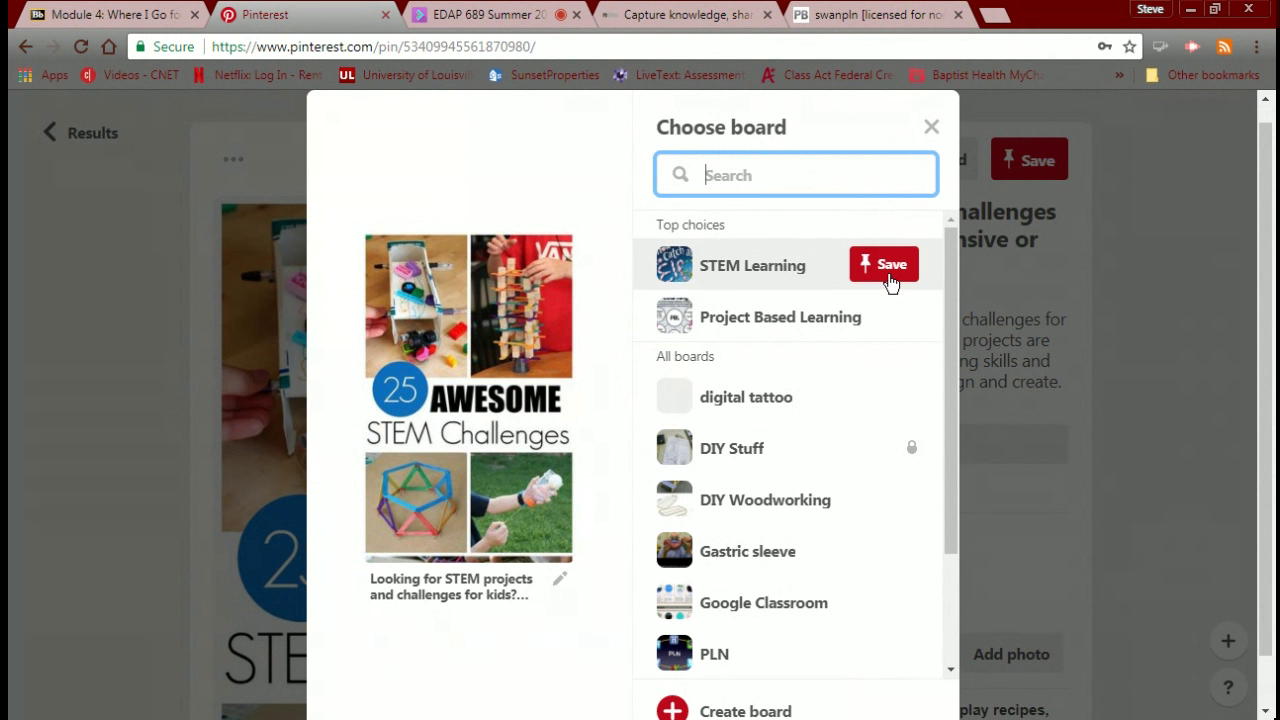
{"action": "left_click", "coordinate": [891, 281]}
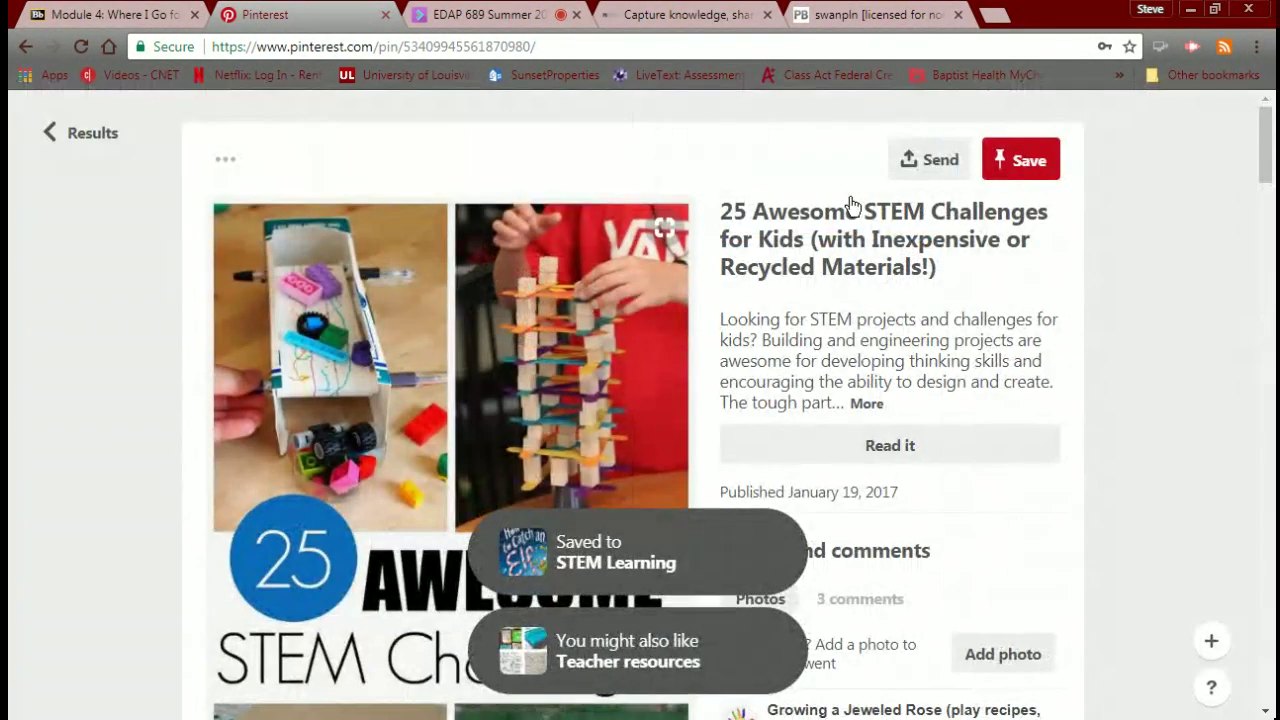
Check the pin's extra options, including embedding, then go back to the STEM results.
{"action": "scroll", "coordinate": [851, 205], "scroll_direction": "down", "scroll_amount": 5}
{"action": "scroll", "coordinate": [848, 200], "scroll_direction": "up", "scroll_amount": 5}
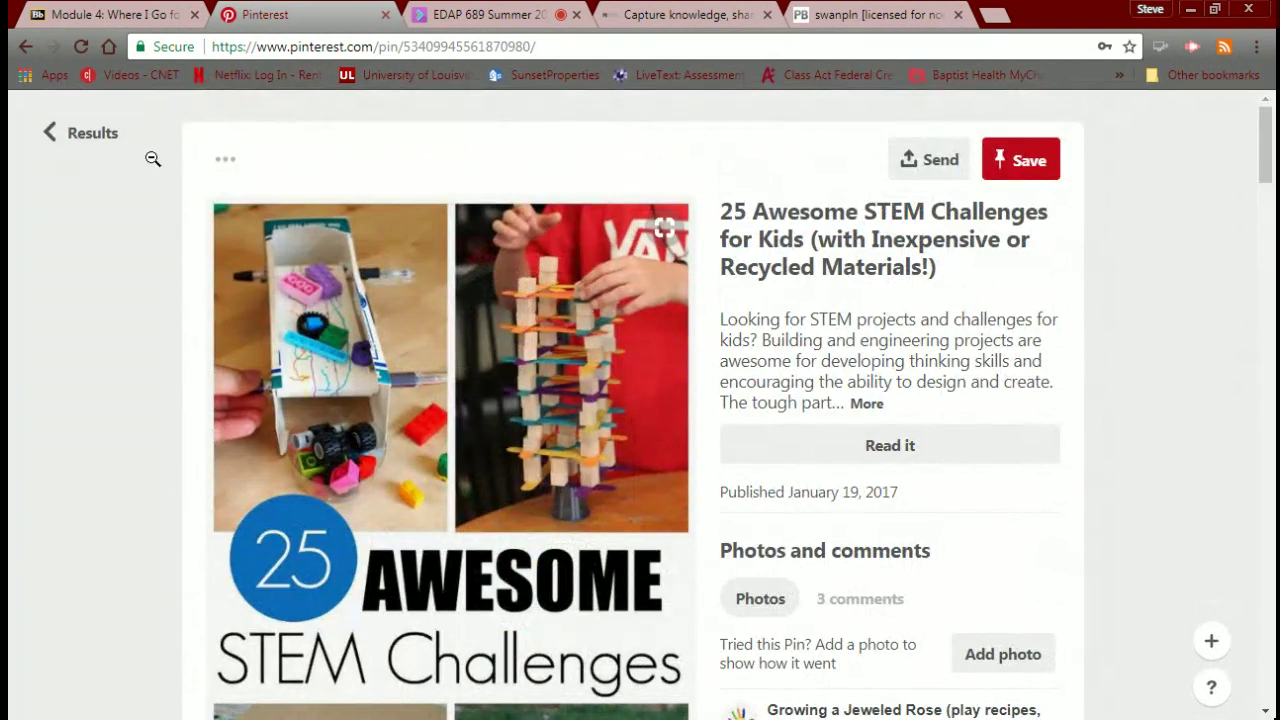
{"action": "left_click", "coordinate": [228, 163]}
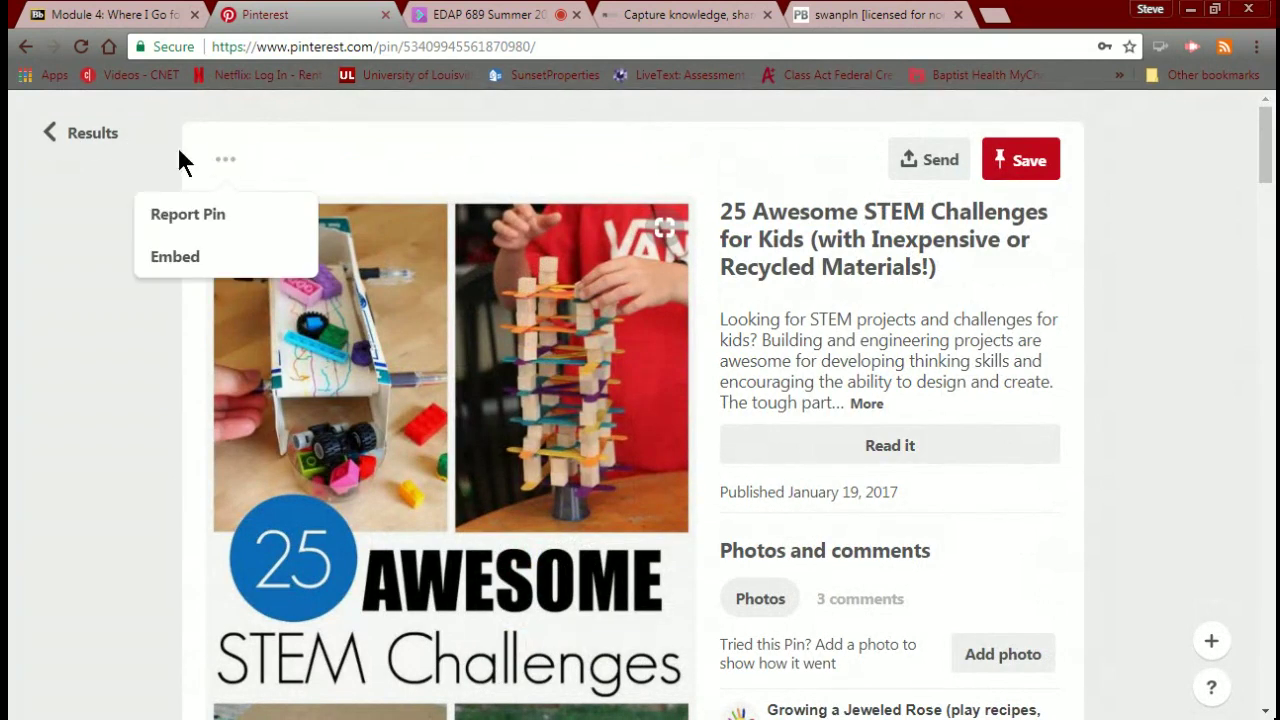
{"action": "left_click", "coordinate": [88, 132]}
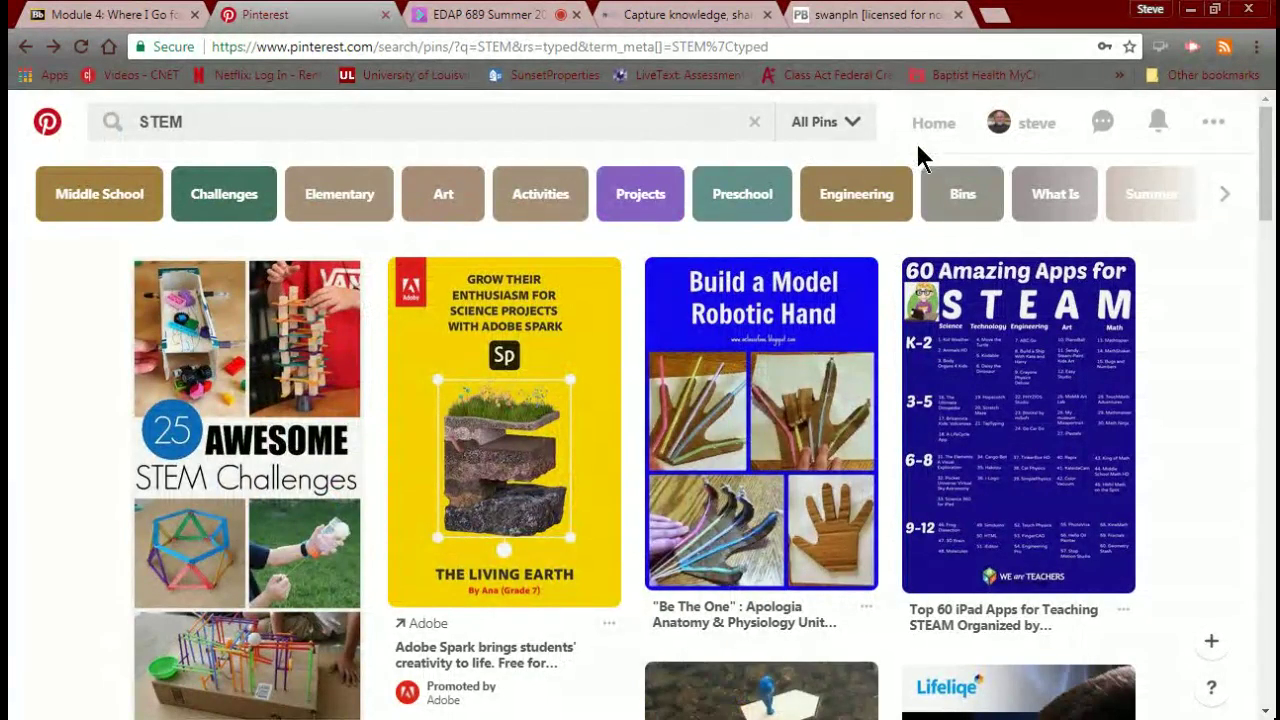
{"action": "left_click", "coordinate": [850, 123]}
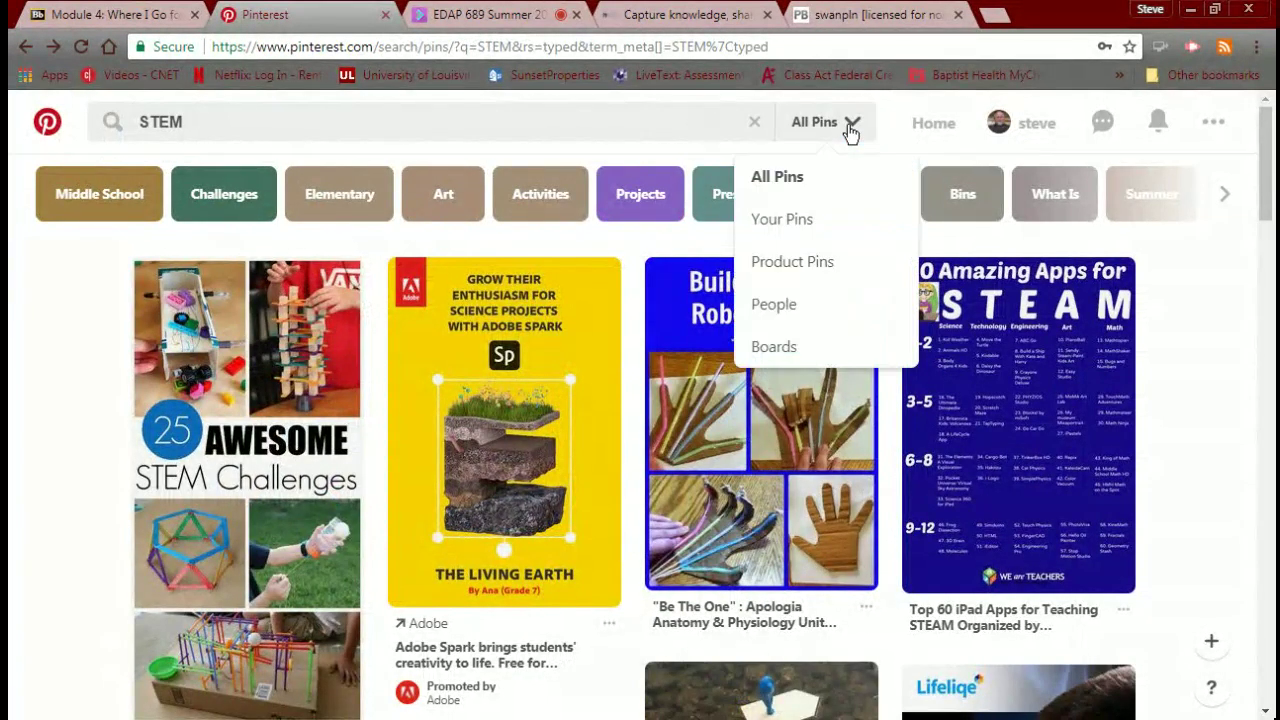
{"action": "left_click", "coordinate": [800, 348]}
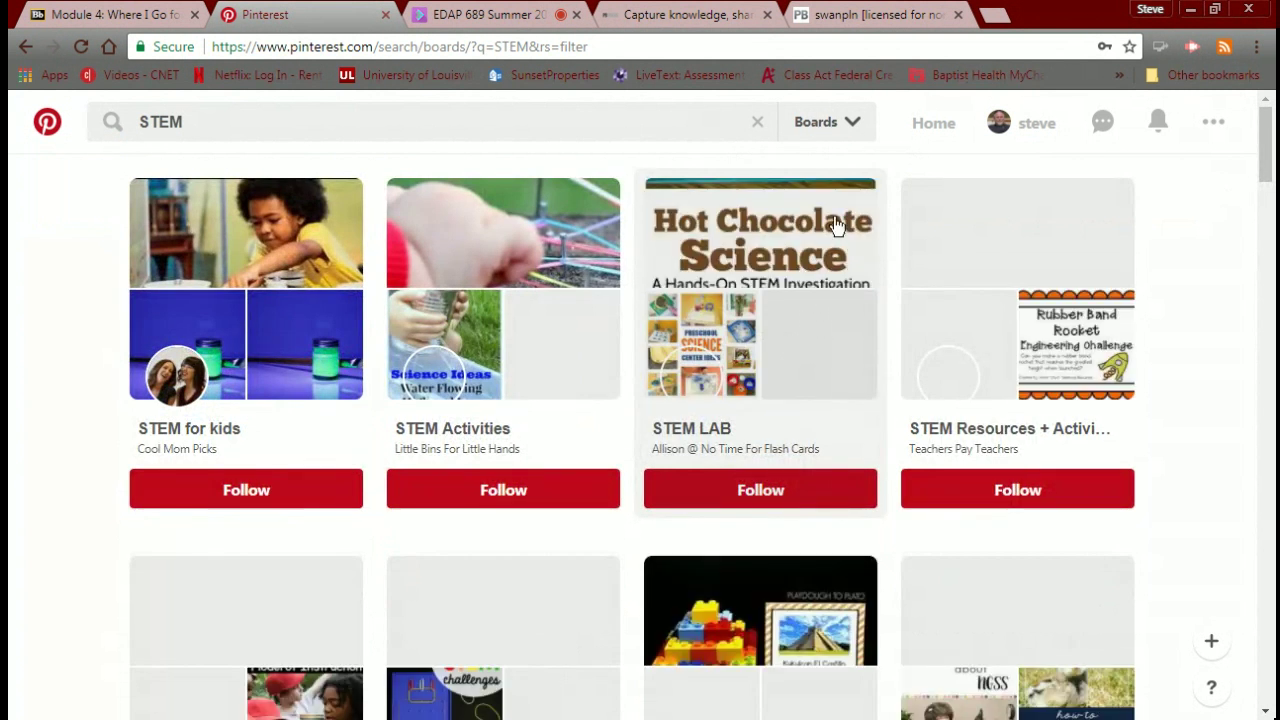
{"action": "left_click", "coordinate": [845, 127]}
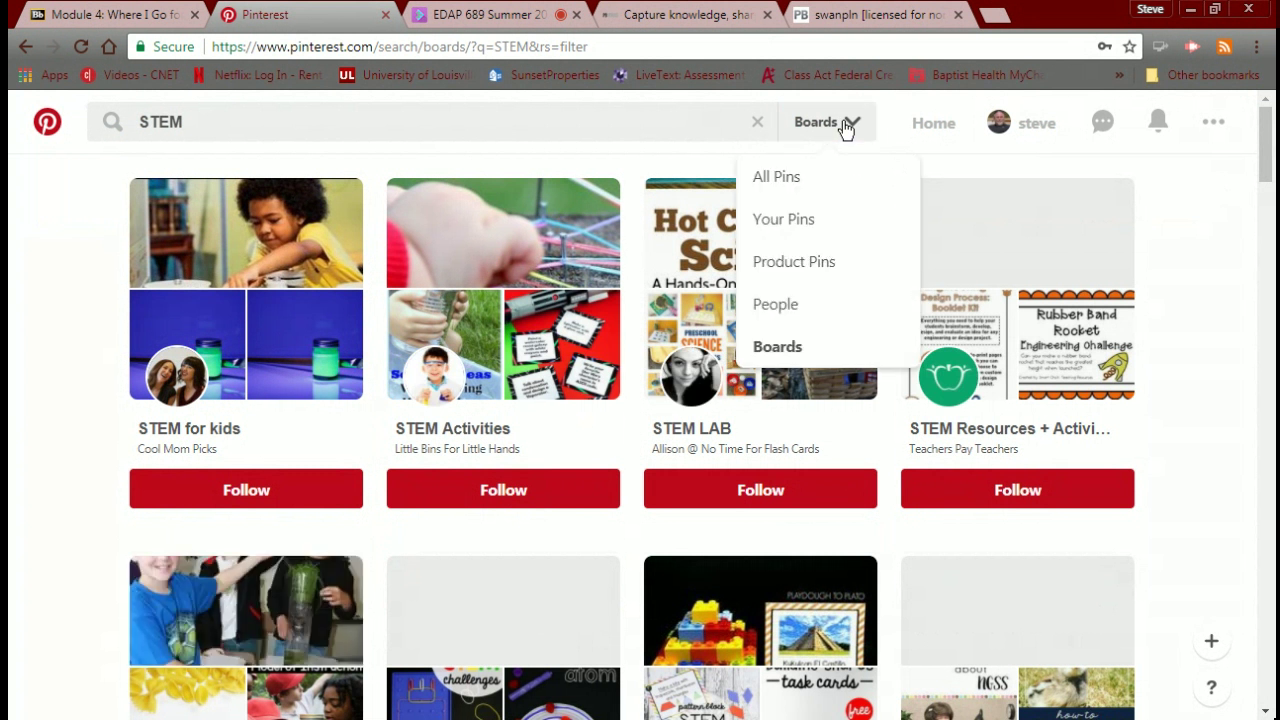
{"action": "left_click", "coordinate": [810, 363]}
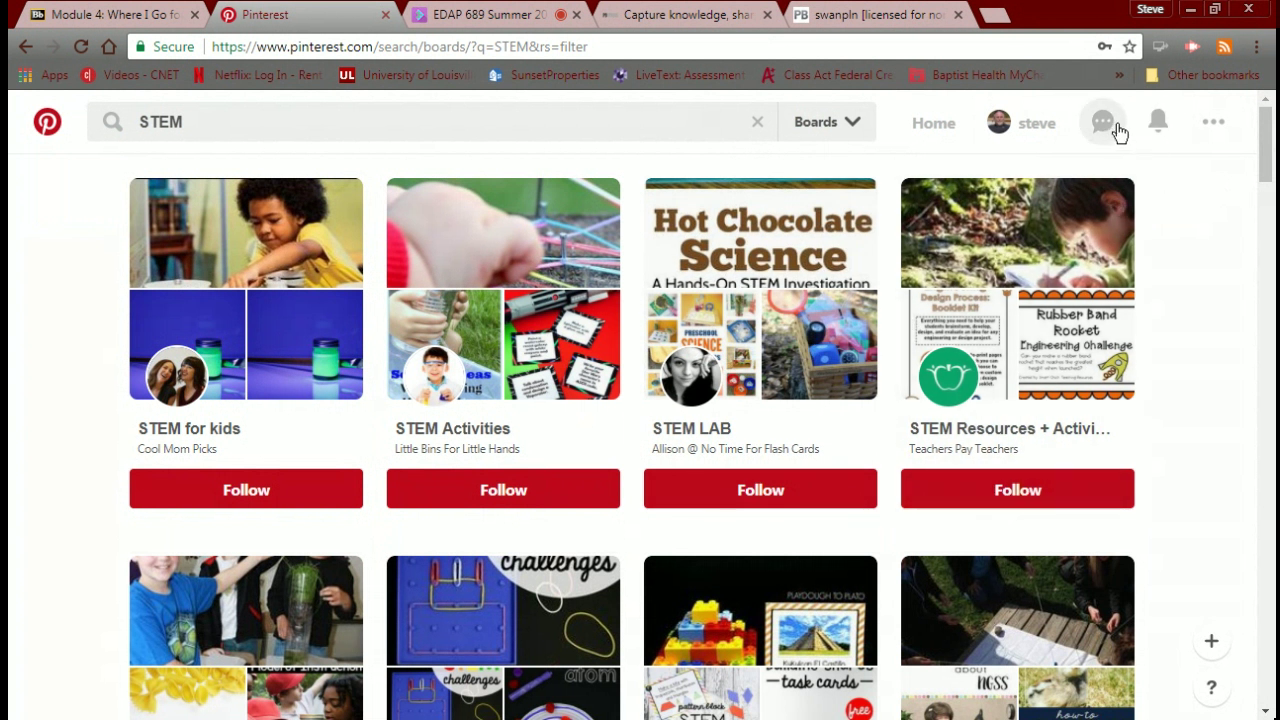
{"action": "left_click", "coordinate": [1207, 122]}
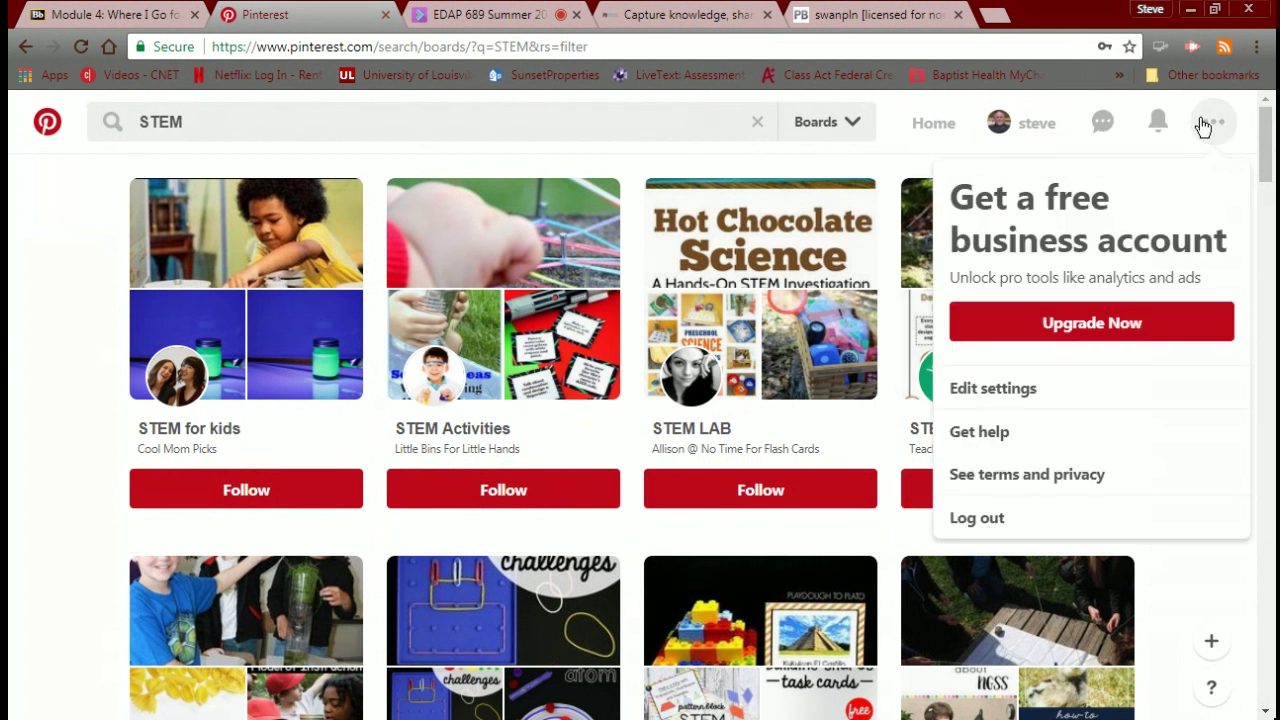
{"action": "left_click", "coordinate": [1203, 125]}
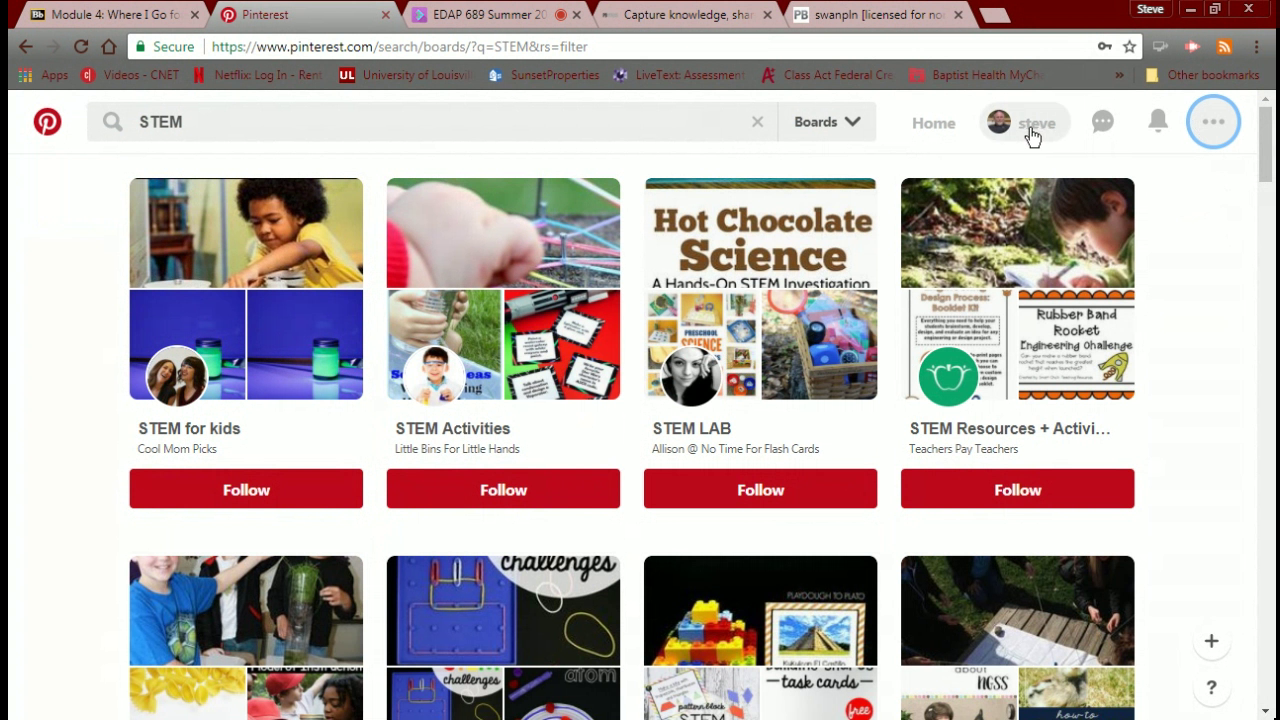
{"action": "left_click", "coordinate": [1103, 124]}
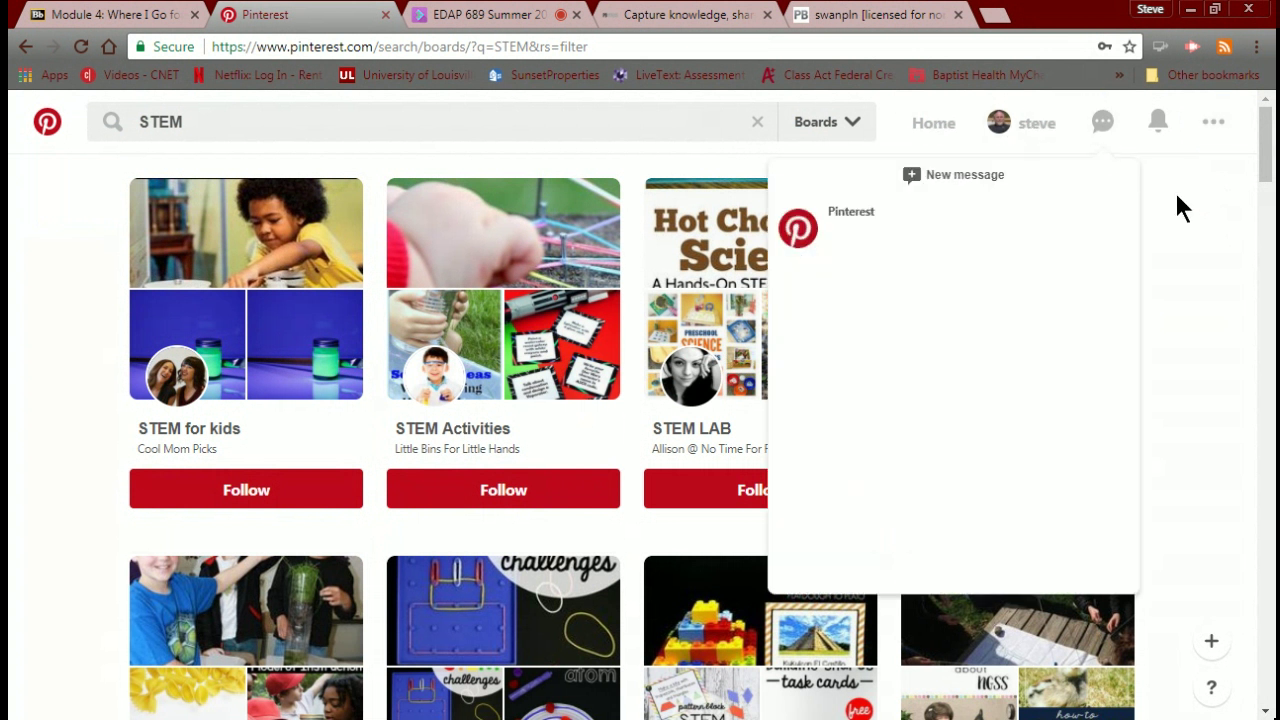
{"action": "left_click", "coordinate": [1188, 211]}
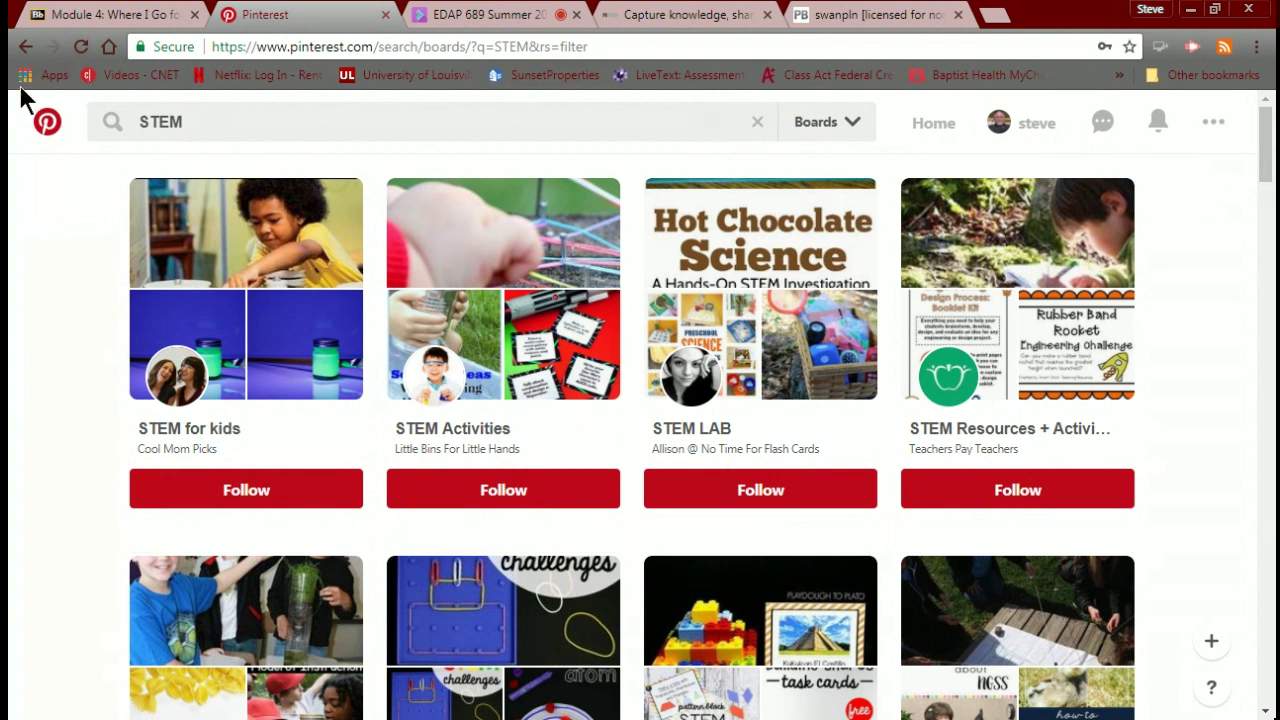
Follow the STEM Activities, The STEM Laboratory and STEM boards in the board results.
{"action": "scroll", "coordinate": [64, 138], "scroll_direction": "down", "scroll_amount": 7}
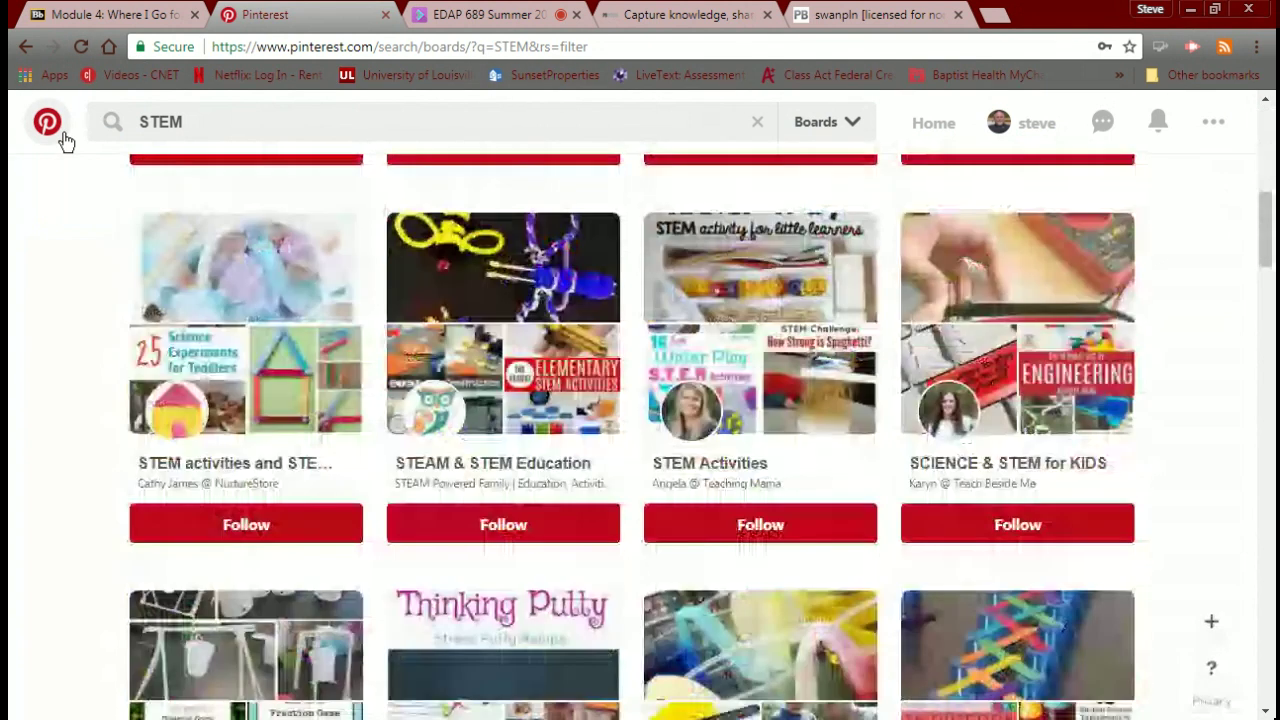
{"action": "scroll", "coordinate": [64, 138], "scroll_direction": "down", "scroll_amount": 15}
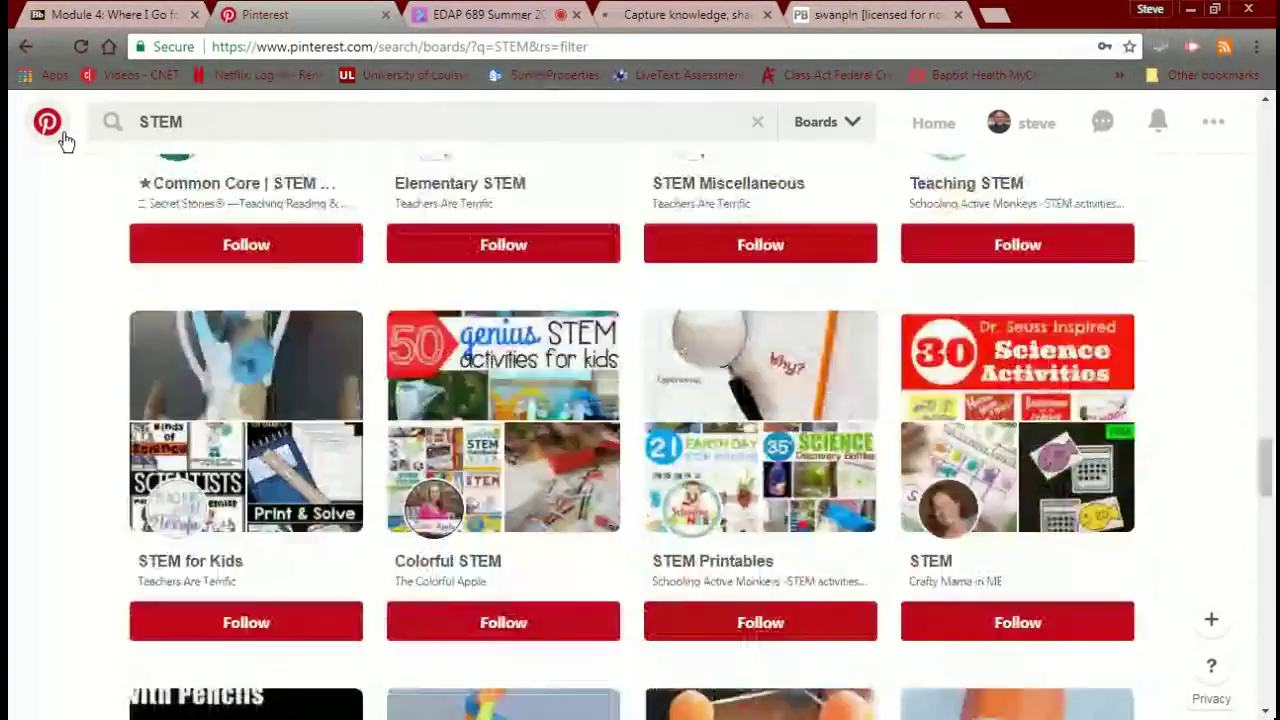
{"action": "scroll", "coordinate": [64, 138], "scroll_direction": "down", "scroll_amount": 15}
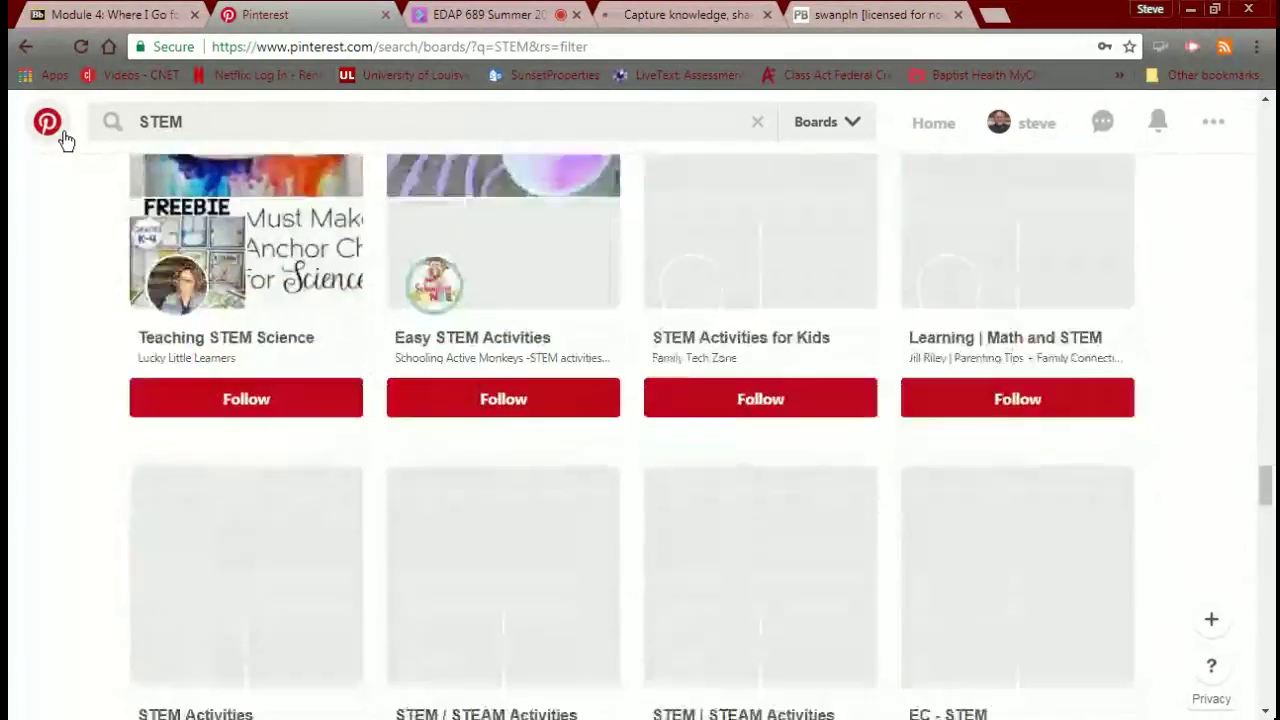
{"action": "scroll", "coordinate": [64, 138], "scroll_direction": "up", "scroll_amount": 20}
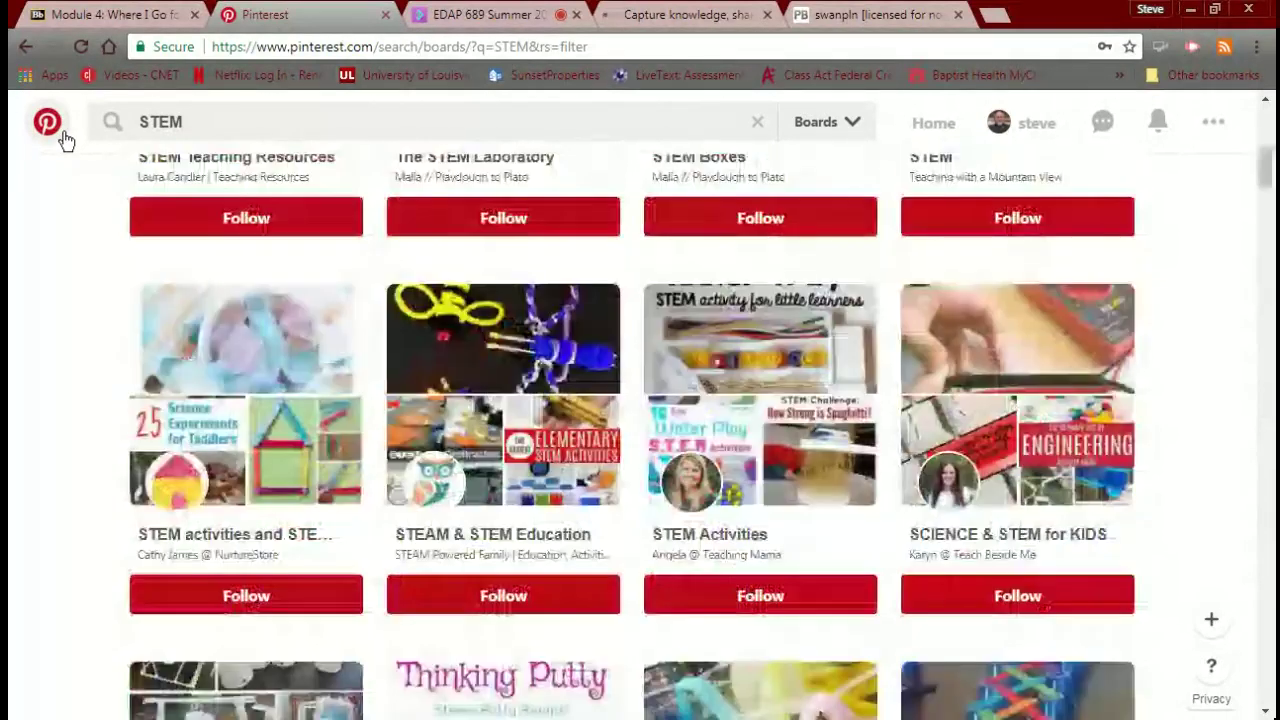
{"action": "scroll", "coordinate": [64, 138], "scroll_direction": "up", "scroll_amount": 5}
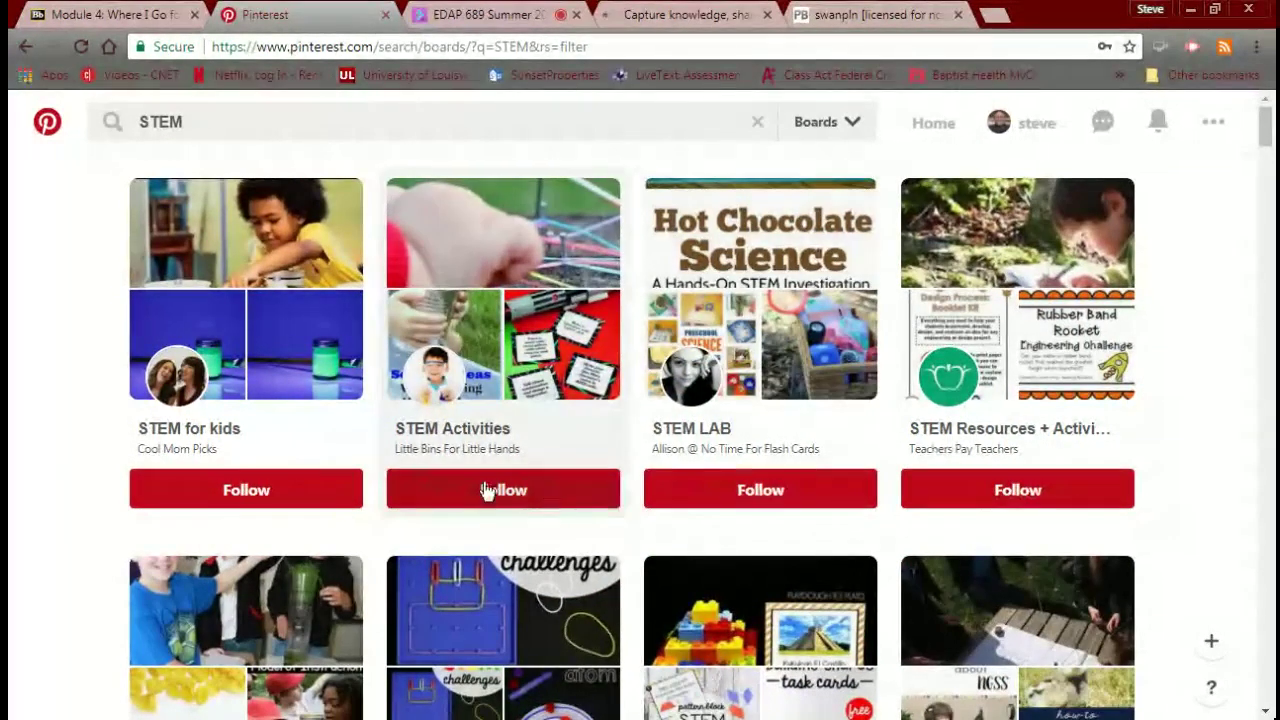
{"action": "scroll", "coordinate": [490, 491], "scroll_direction": "down", "scroll_amount": 1}
{"action": "scroll", "coordinate": [485, 490], "scroll_direction": "down", "scroll_amount": 1}
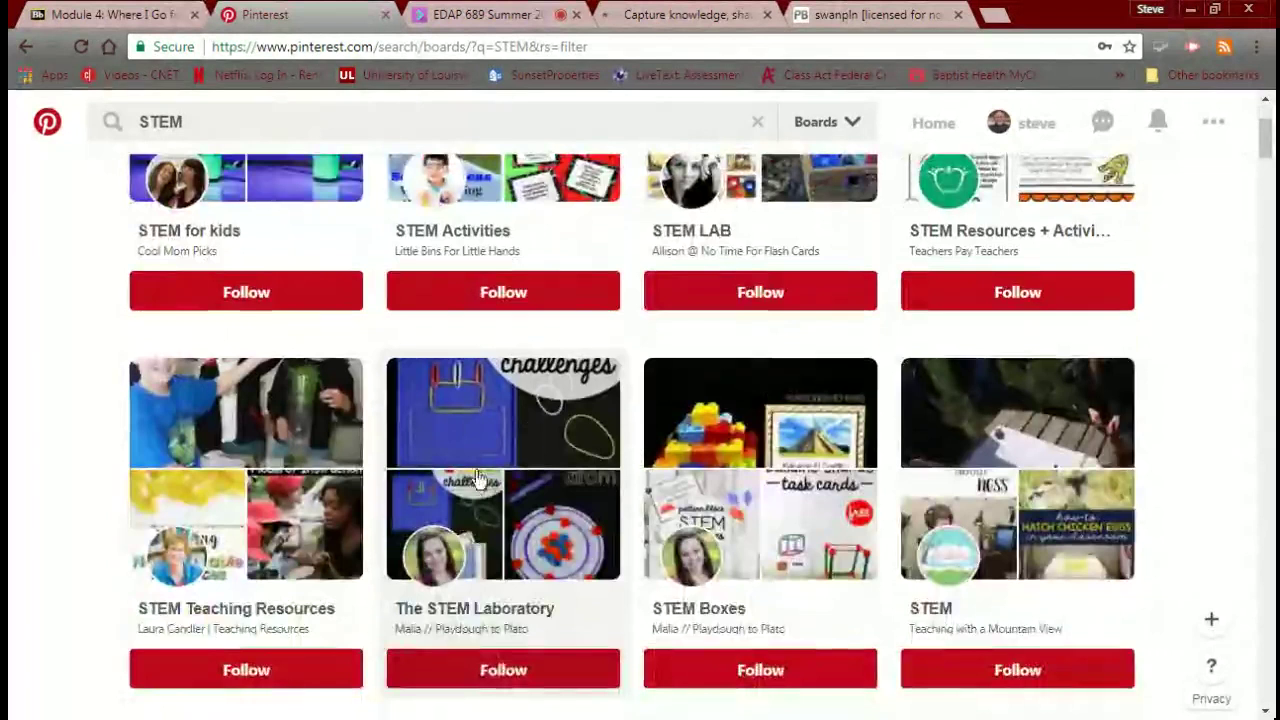
{"action": "left_click", "coordinate": [474, 297]}
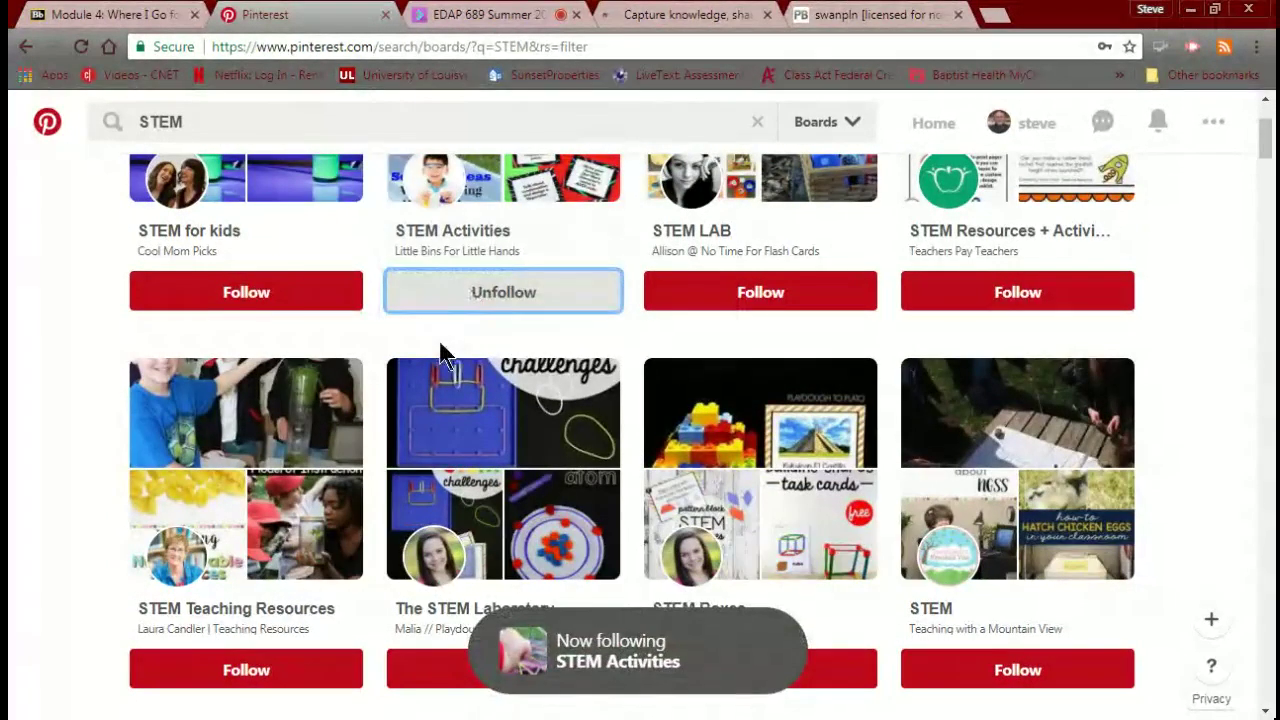
{"action": "scroll", "coordinate": [443, 351], "scroll_direction": "down", "scroll_amount": 2}
{"action": "left_click", "coordinate": [494, 476]}
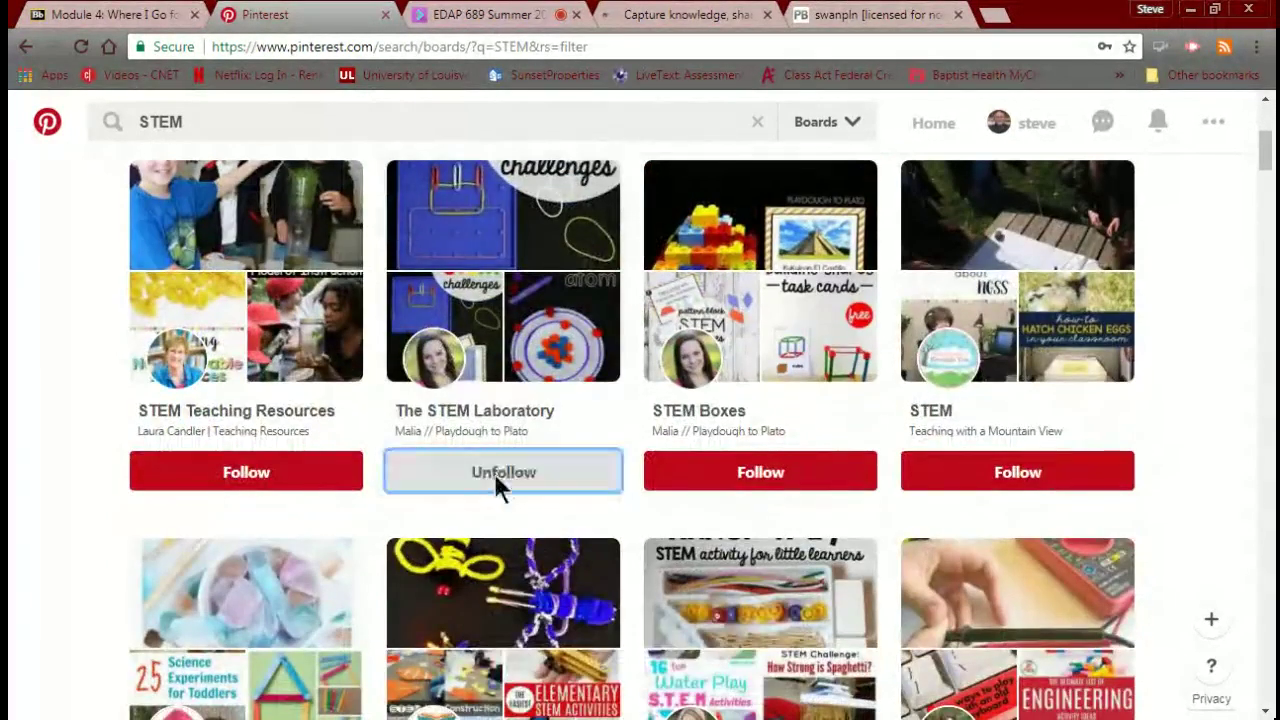
{"action": "scroll", "coordinate": [496, 482], "scroll_direction": "down", "scroll_amount": 1}
{"action": "scroll", "coordinate": [494, 482], "scroll_direction": "down", "scroll_amount": 6}
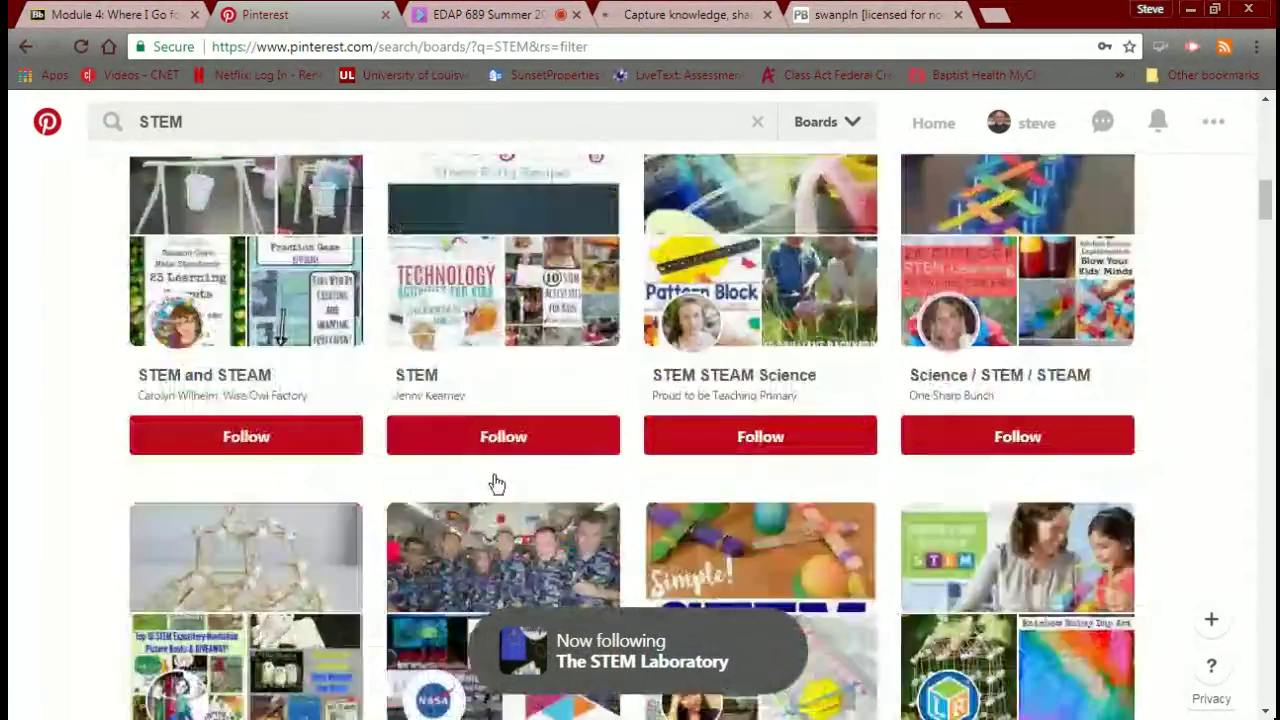
{"action": "left_click", "coordinate": [497, 438]}
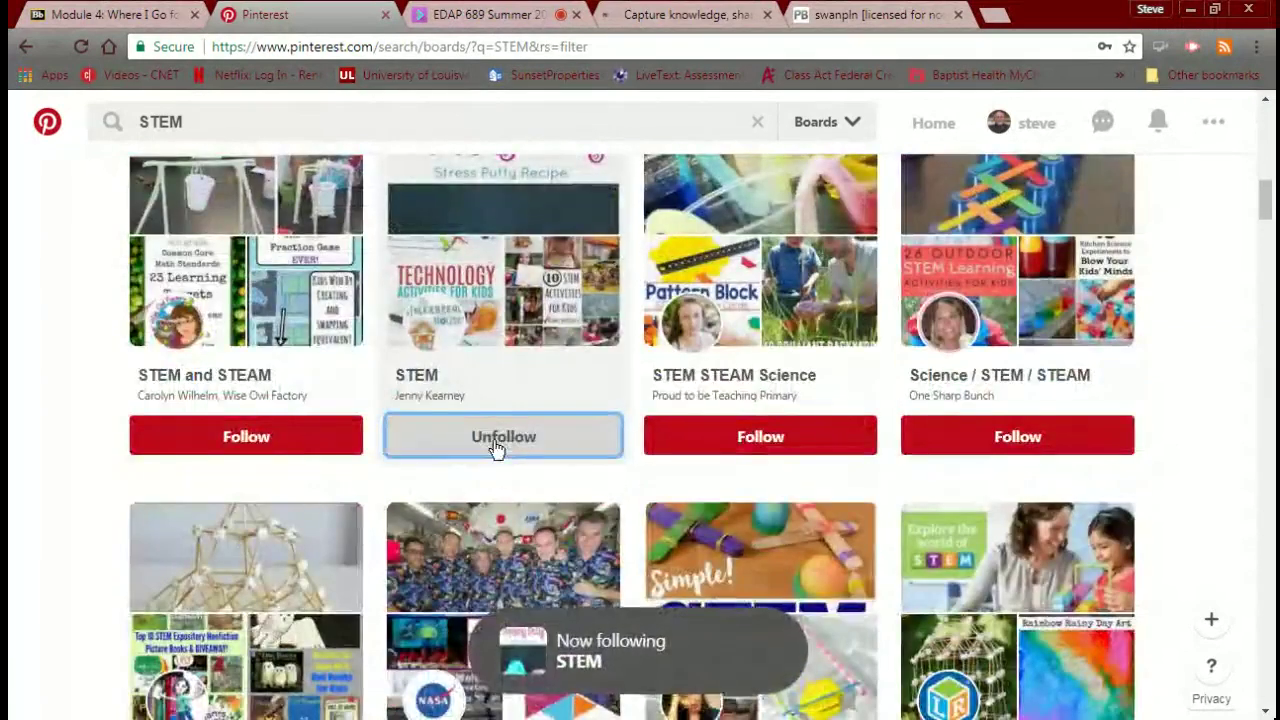
{"action": "scroll", "coordinate": [497, 450], "scroll_direction": "up", "scroll_amount": 8}
{"action": "scroll", "coordinate": [497, 450], "scroll_direction": "up", "scroll_amount": 4}
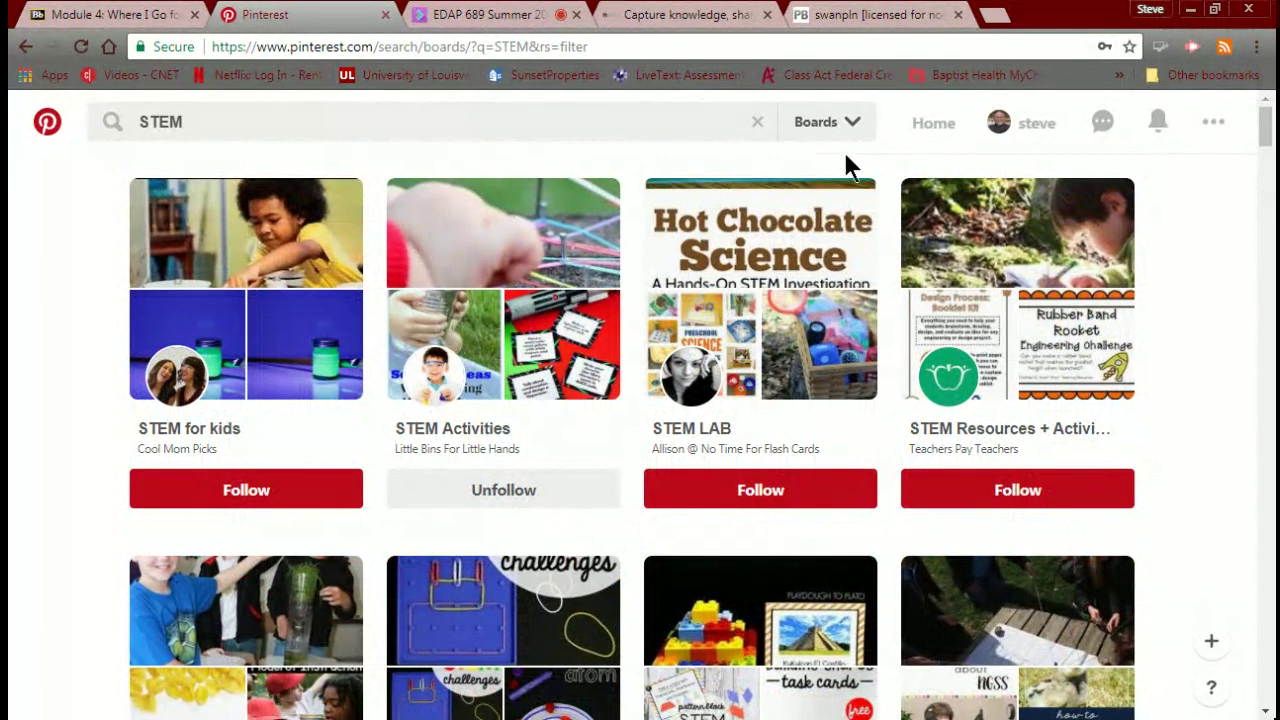
Open the Google Classroom Essentials Infographic pin from Home, visit its Pocket source, and return to it.
{"action": "left_click", "coordinate": [920, 128]}
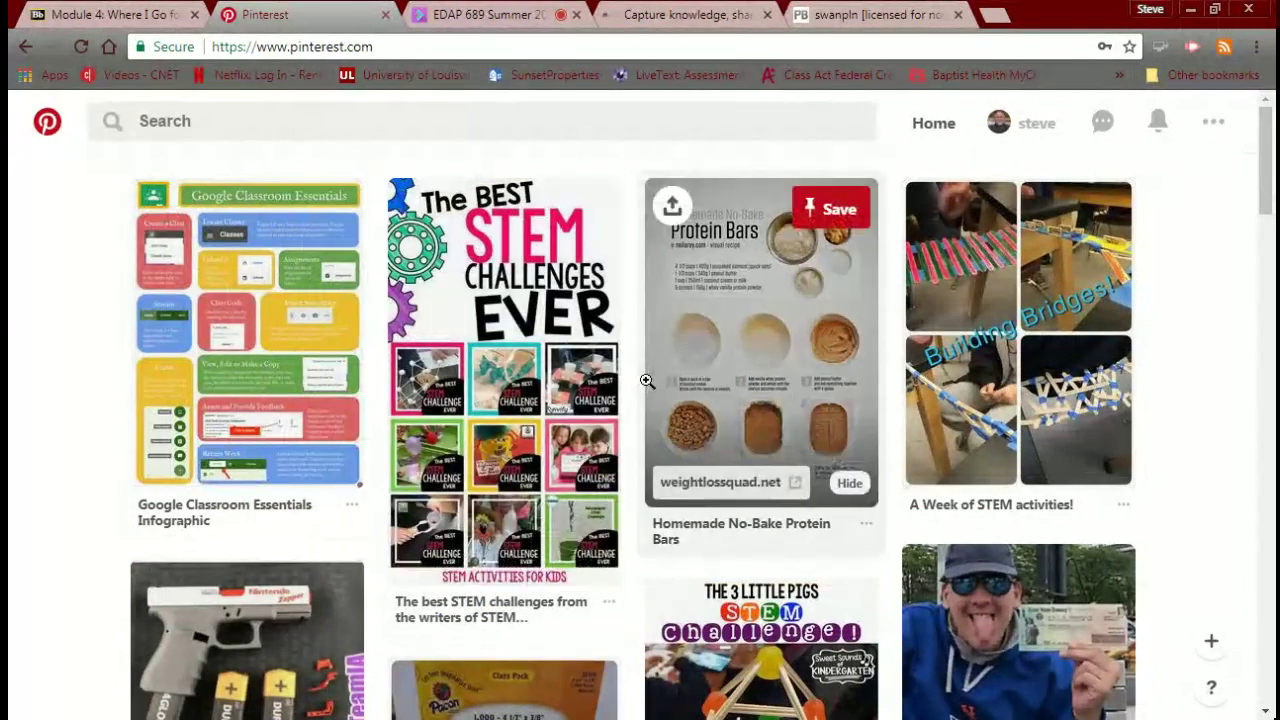
{"action": "scroll", "coordinate": [646, 380], "scroll_direction": "down", "scroll_amount": 2}
{"action": "scroll", "coordinate": [646, 380], "scroll_direction": "up", "scroll_amount": 2}
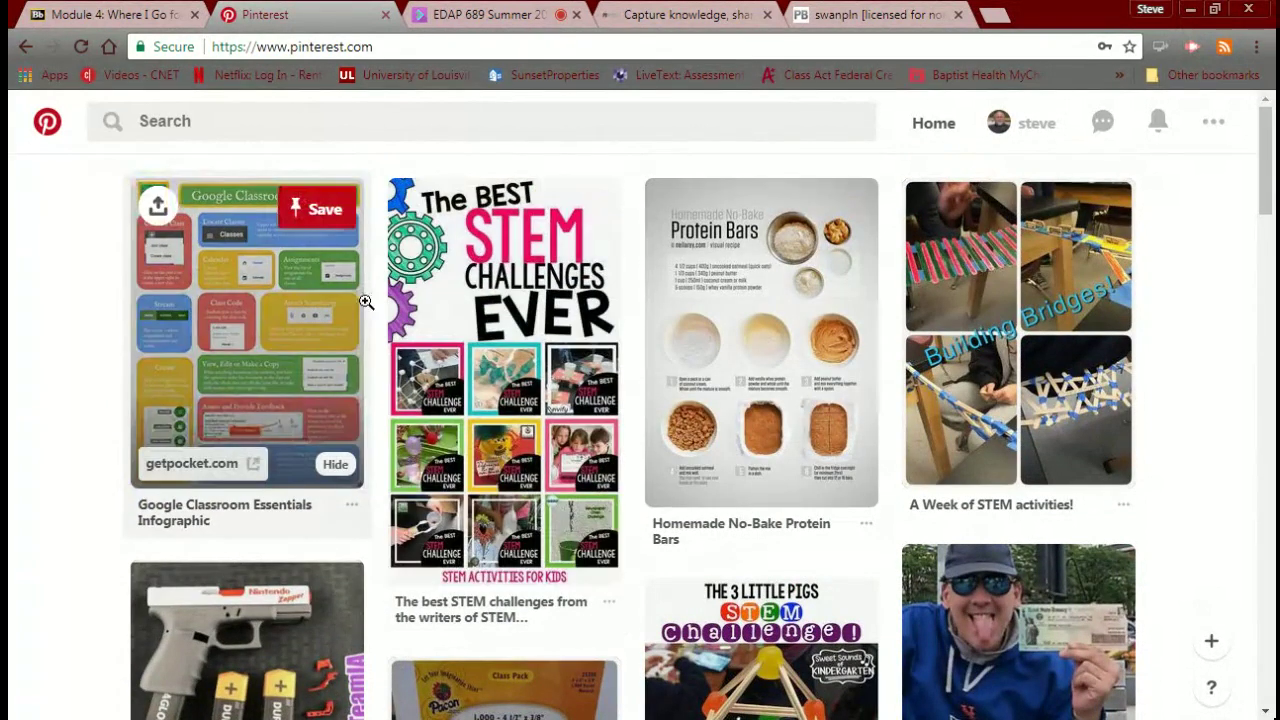
{"action": "left_click", "coordinate": [284, 306]}
{"action": "left_click", "coordinate": [283, 309]}
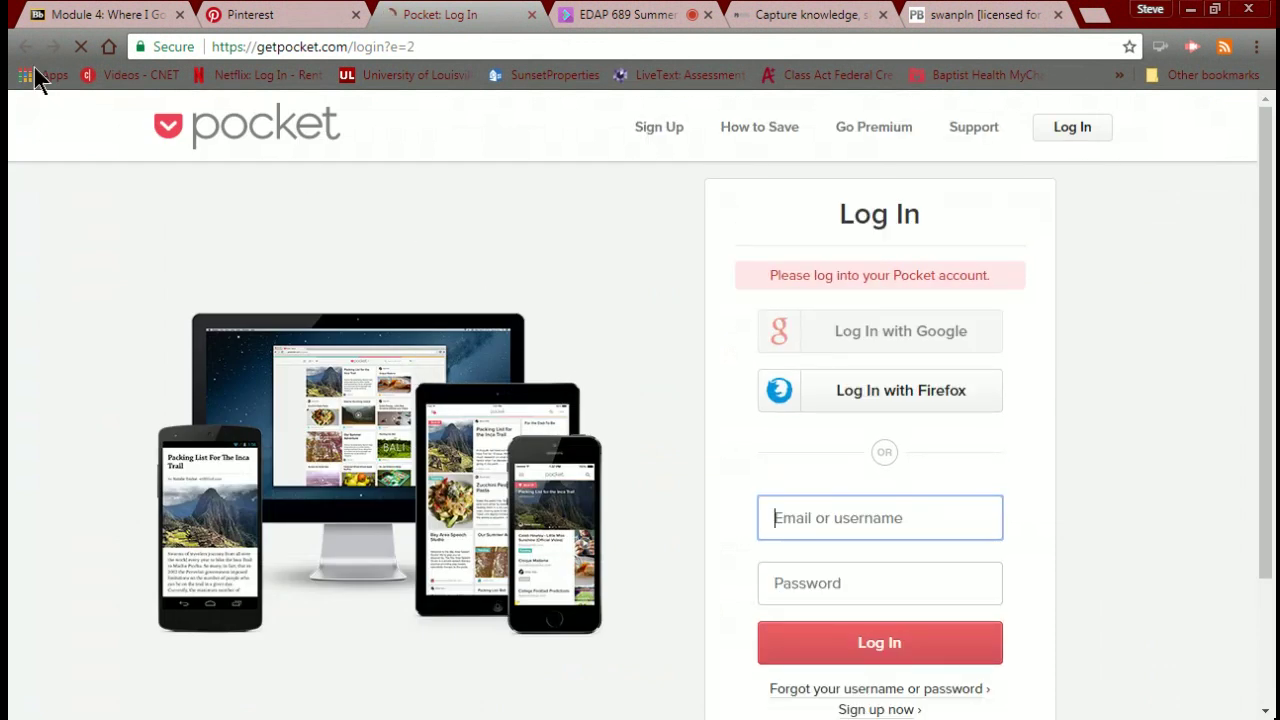
{"action": "left_click", "coordinate": [119, 17]}
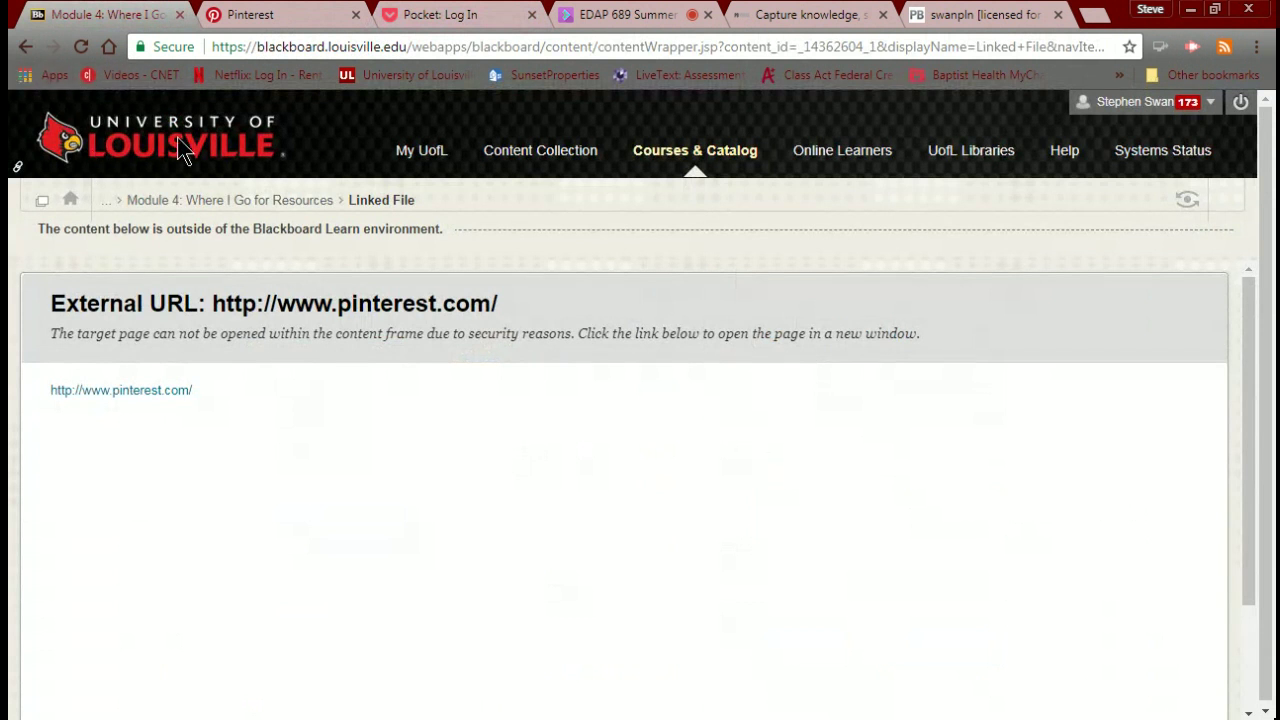
{"action": "left_click", "coordinate": [264, 22]}
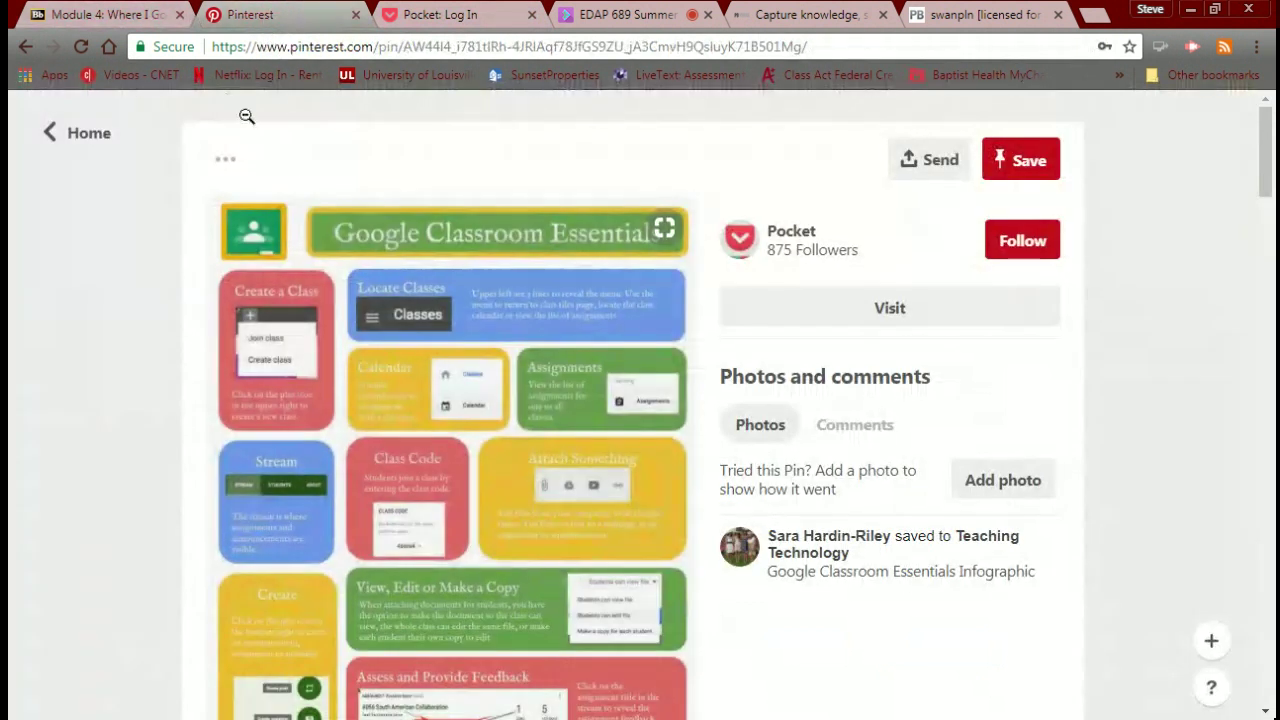
Follow Pocket from the Google Classroom pin's page and return to the home feed.
{"action": "scroll", "coordinate": [762, 350], "scroll_direction": "down", "scroll_amount": 8}
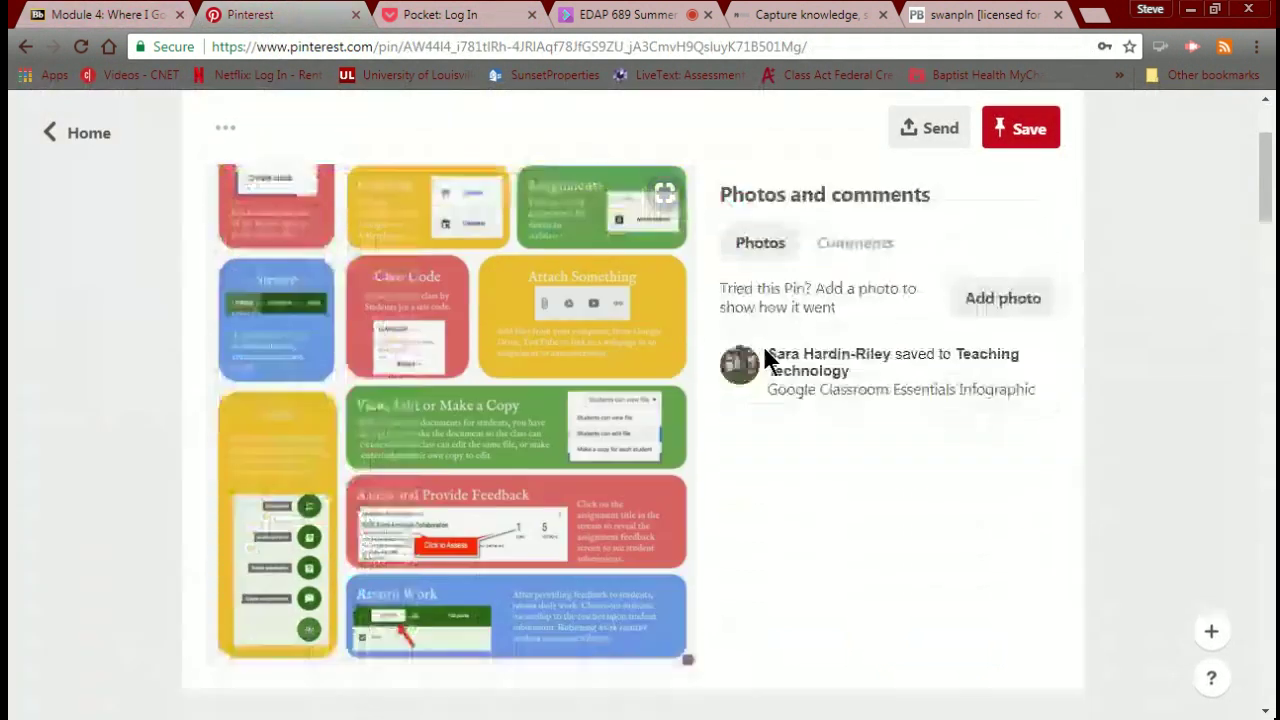
{"action": "scroll", "coordinate": [763, 347], "scroll_direction": "up", "scroll_amount": 8}
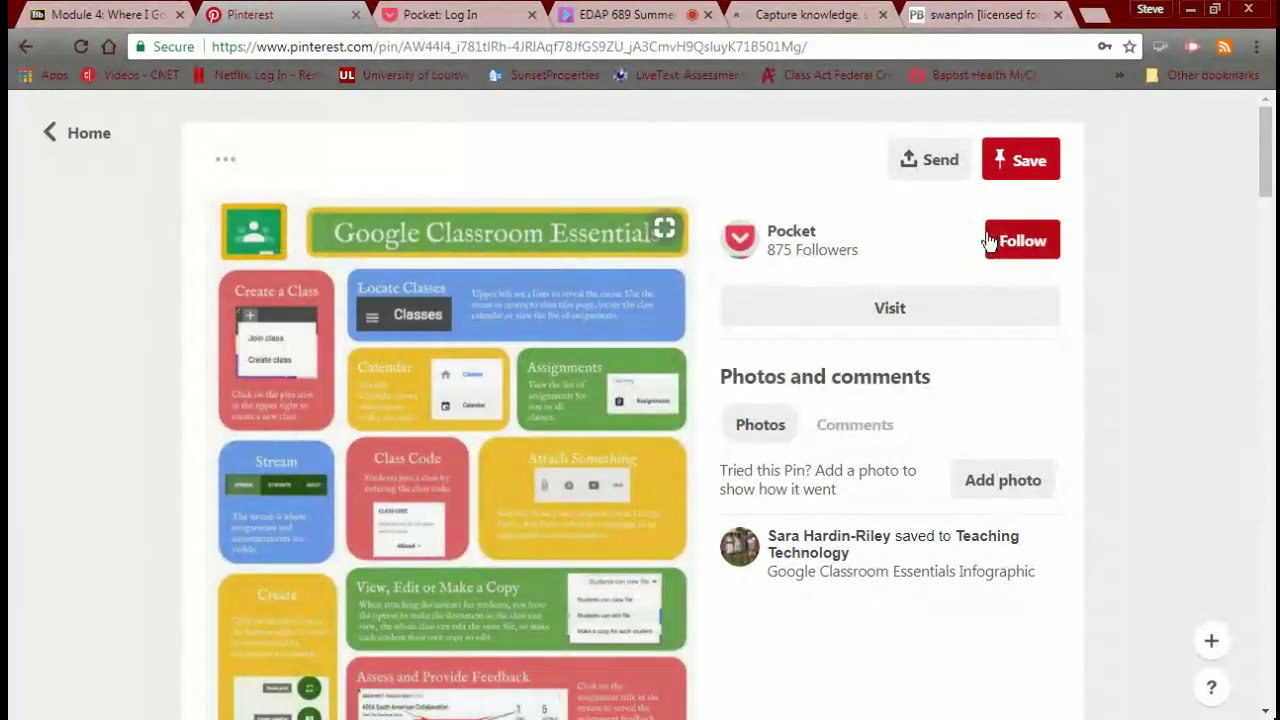
{"action": "left_click", "coordinate": [991, 240]}
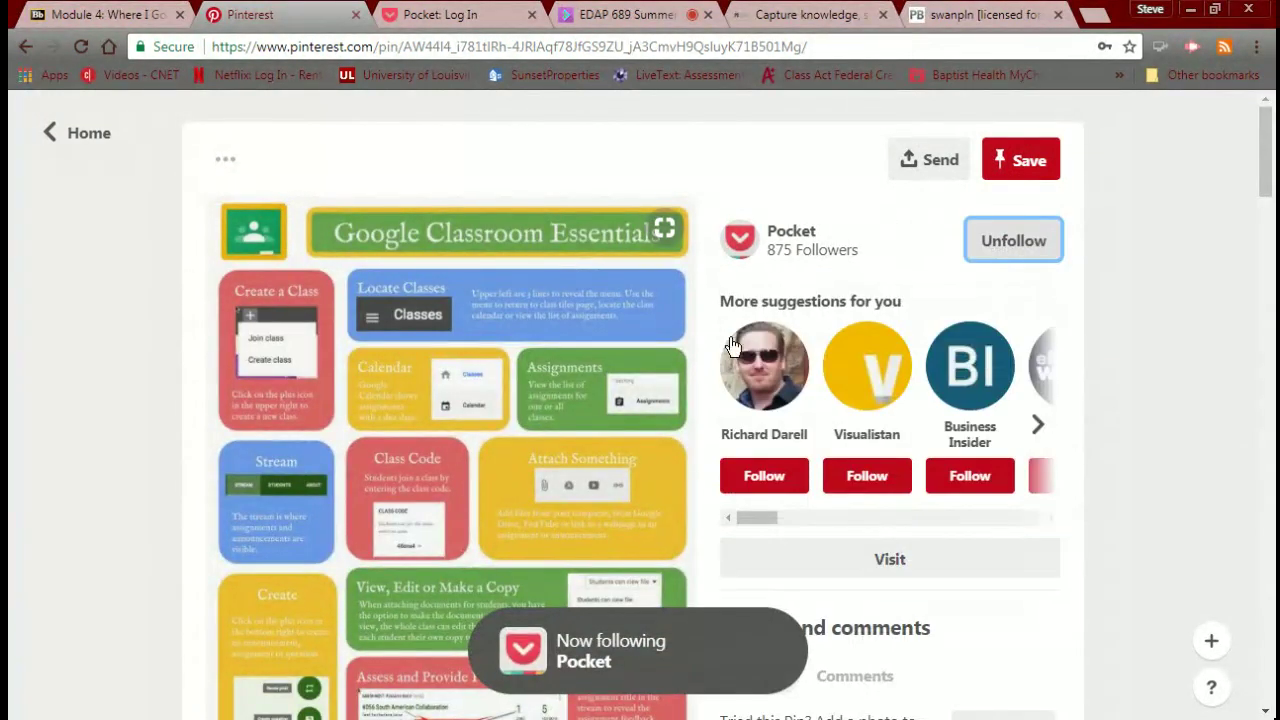
{"action": "scroll", "coordinate": [730, 348], "scroll_direction": "down", "scroll_amount": 3}
{"action": "scroll", "coordinate": [727, 348], "scroll_direction": "down", "scroll_amount": 4}
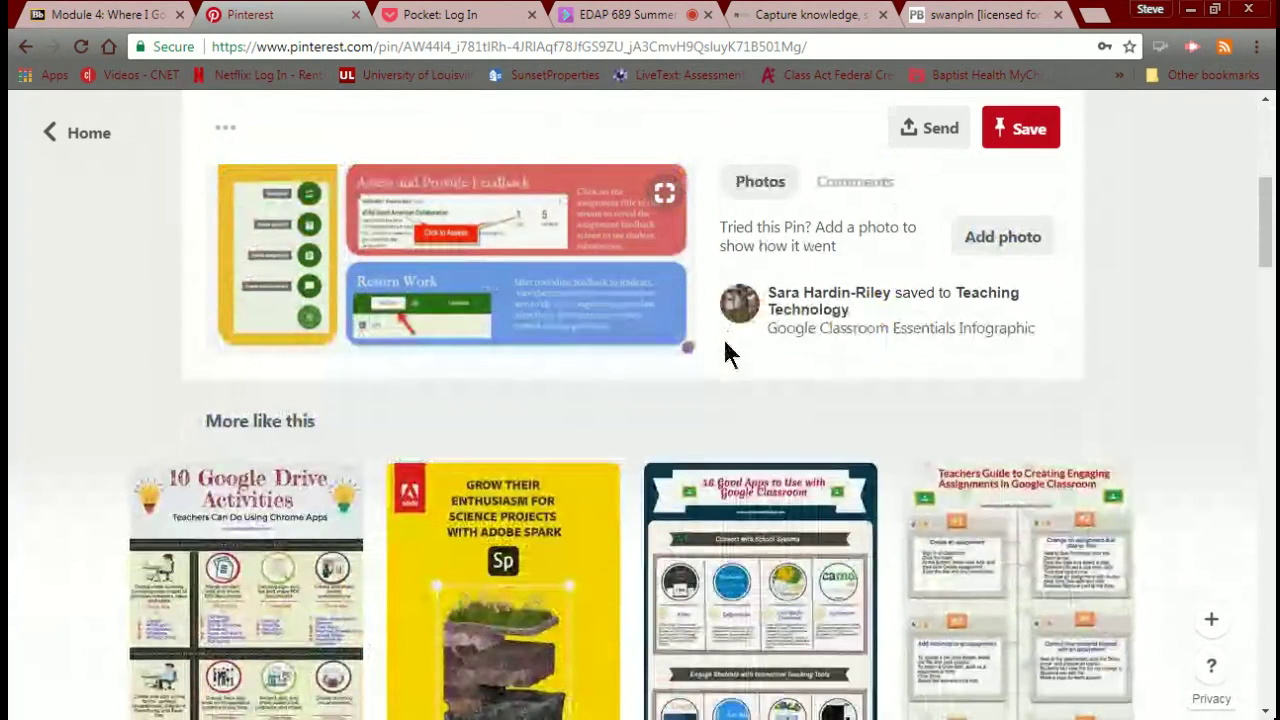
{"action": "scroll", "coordinate": [727, 348], "scroll_direction": "up", "scroll_amount": 7}
{"action": "scroll", "coordinate": [727, 348], "scroll_direction": "right", "scroll_amount": 1}
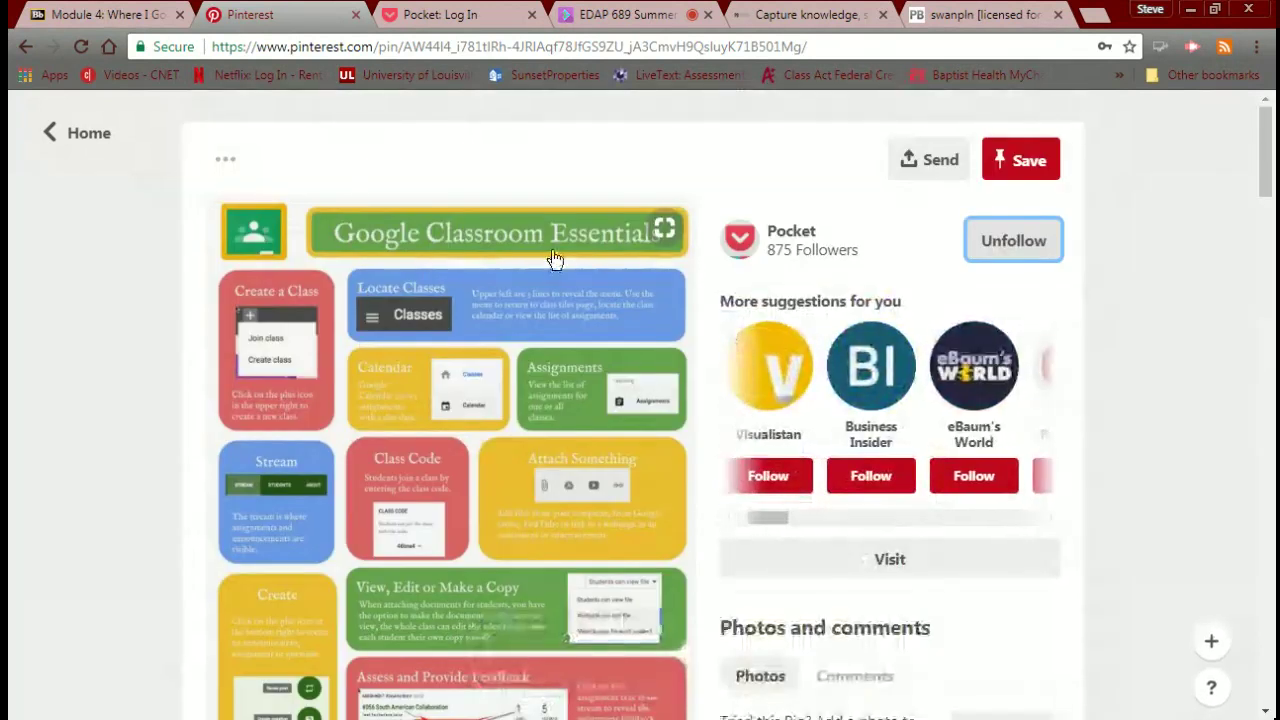
{"action": "left_click", "coordinate": [87, 140]}
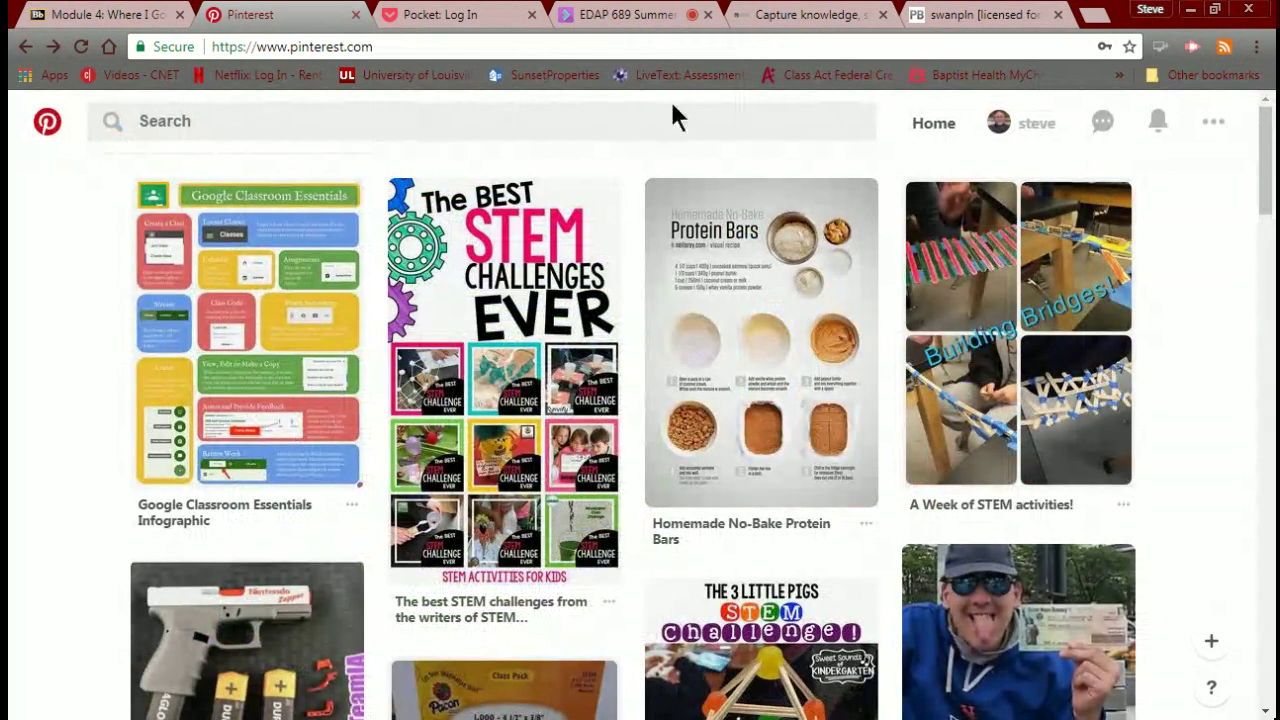
Open your profile's boards and scroll down to the Secret boards and back up.
{"action": "left_click", "coordinate": [1038, 130]}
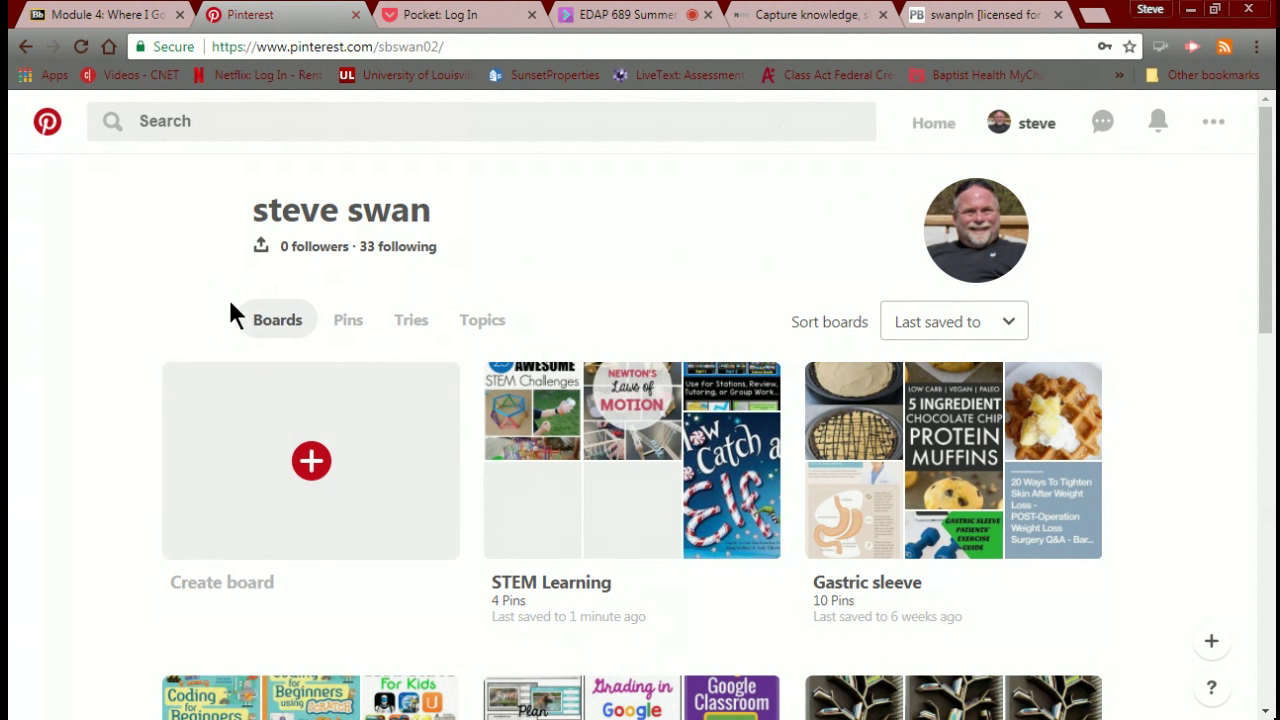
{"action": "left_click", "coordinate": [1010, 124]}
{"action": "scroll", "coordinate": [674, 495], "scroll_direction": "down", "scroll_amount": 4}
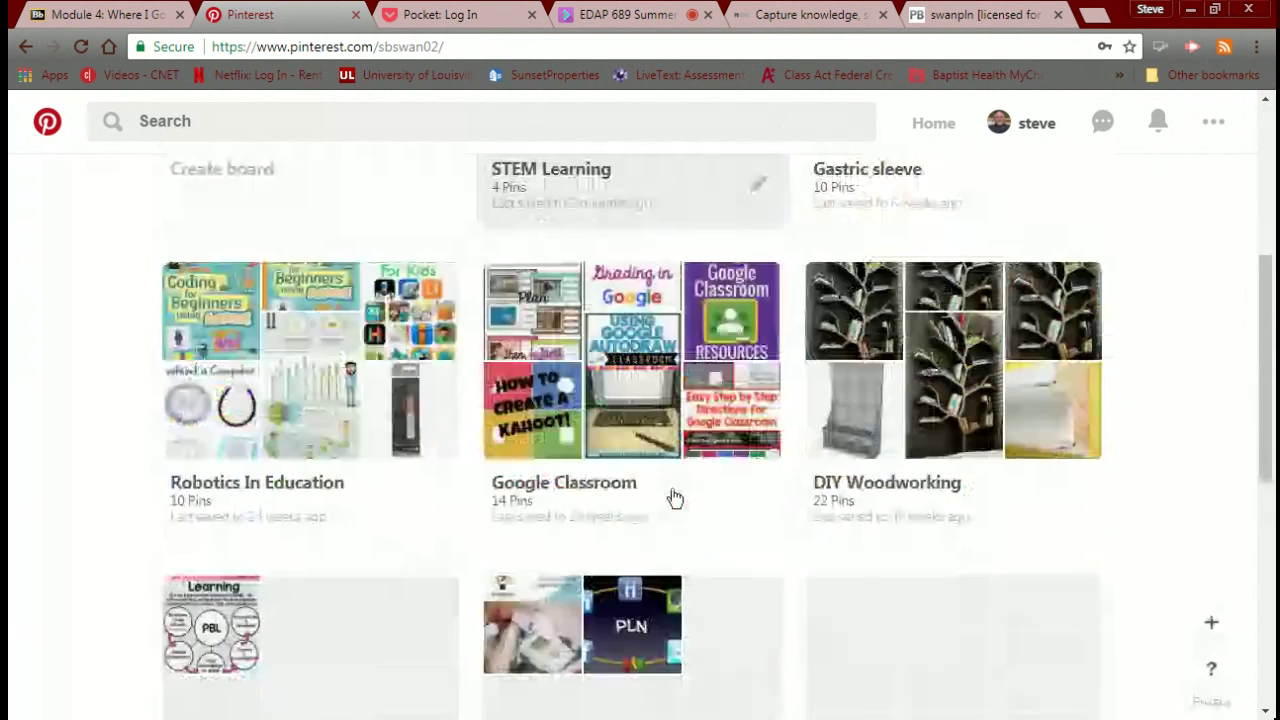
{"action": "scroll", "coordinate": [674, 497], "scroll_direction": "down", "scroll_amount": 6}
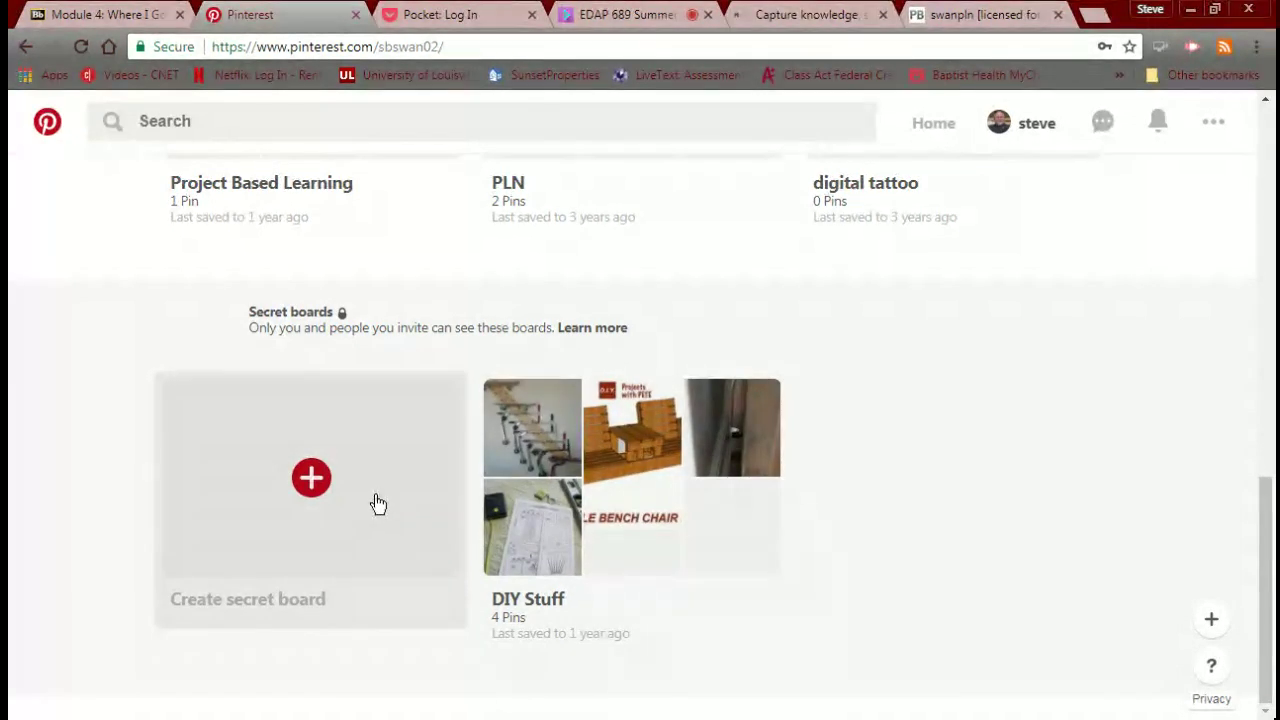
{"action": "scroll", "coordinate": [378, 503], "scroll_direction": "up", "scroll_amount": 1}
{"action": "scroll", "coordinate": [378, 503], "scroll_direction": "down", "scroll_amount": 1}
{"action": "scroll", "coordinate": [354, 471], "scroll_direction": "up", "scroll_amount": 3}
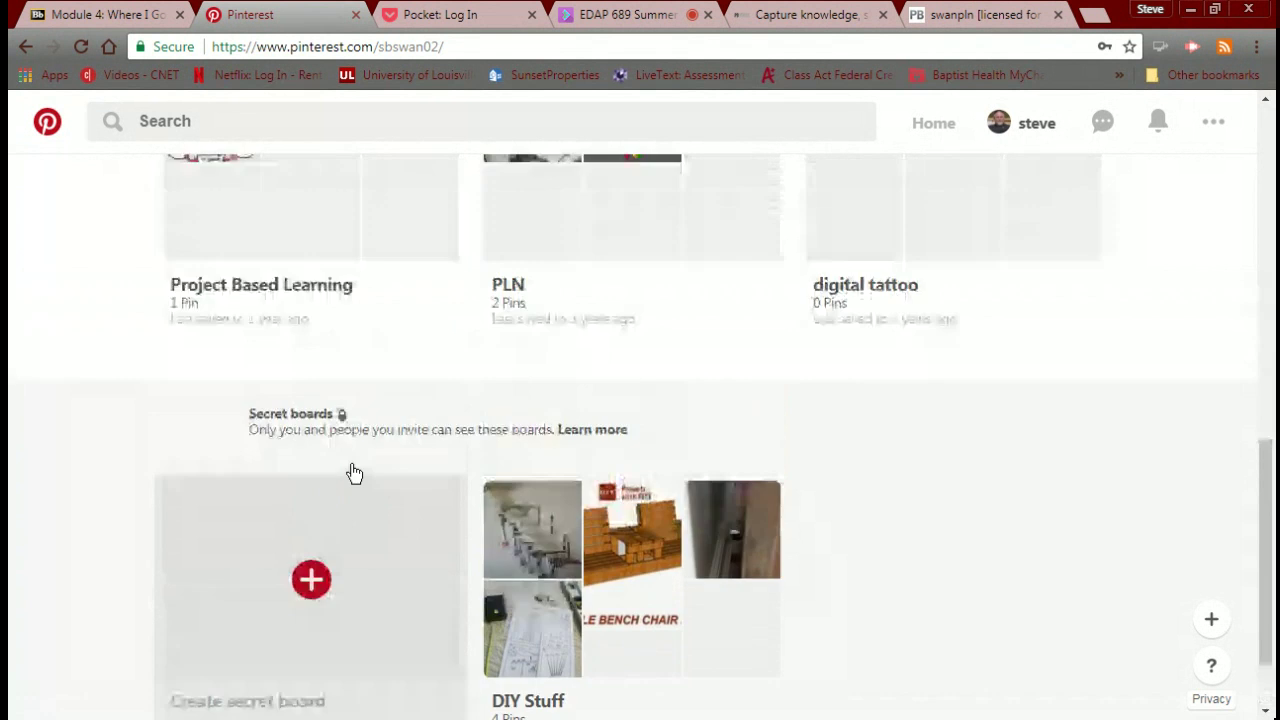
{"action": "scroll", "coordinate": [353, 472], "scroll_direction": "up", "scroll_amount": 7}
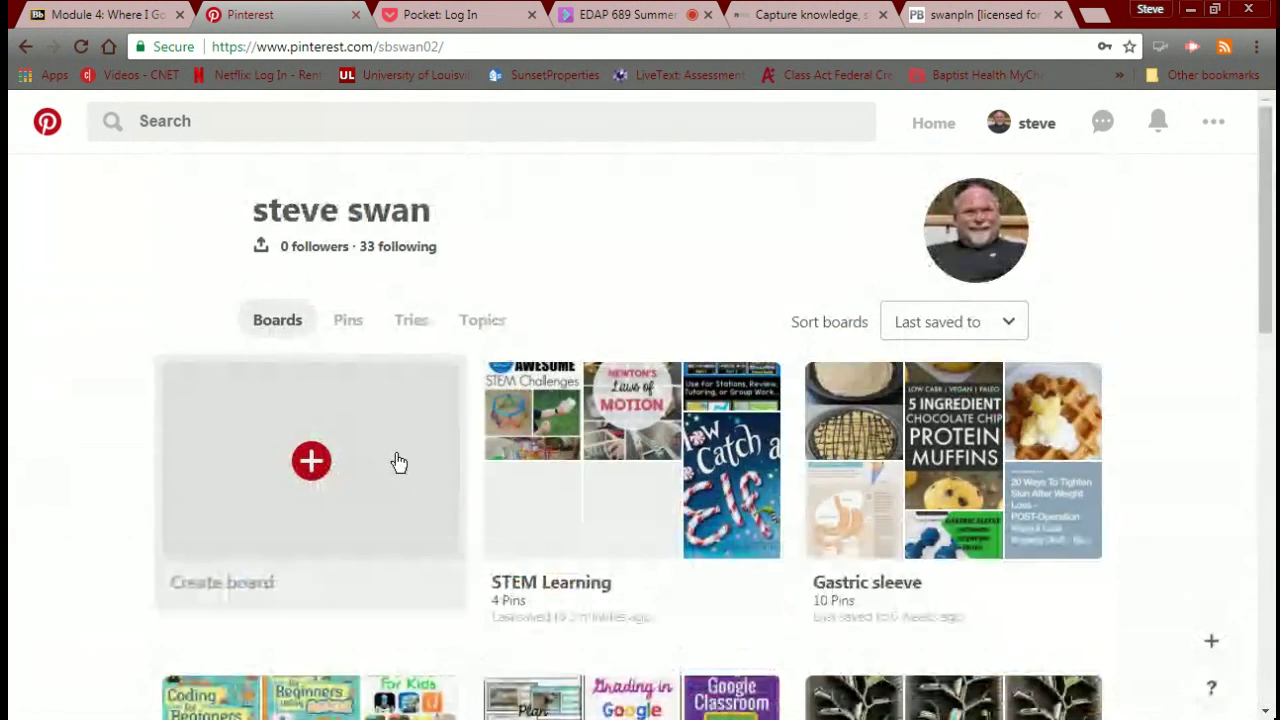
Create a new Pinterest board named 'Lego Robotics'.
{"action": "left_click", "coordinate": [311, 460]}
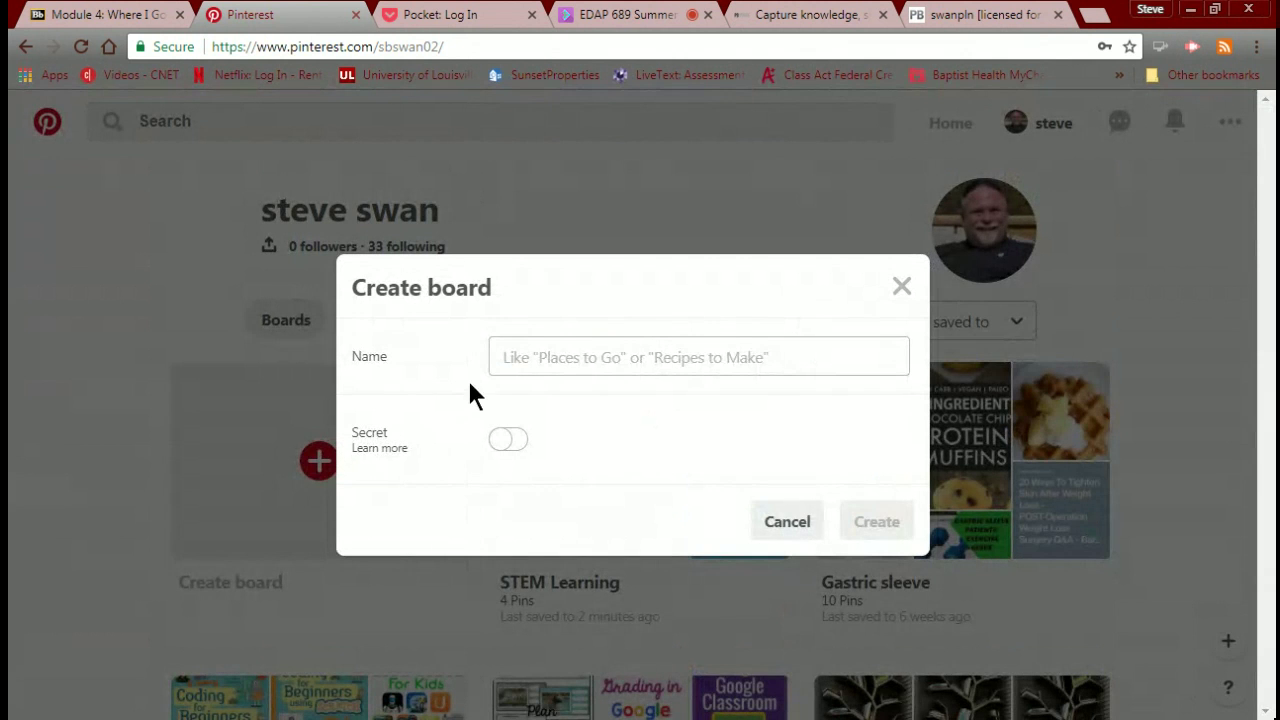
{"action": "left_click", "coordinate": [526, 354]}
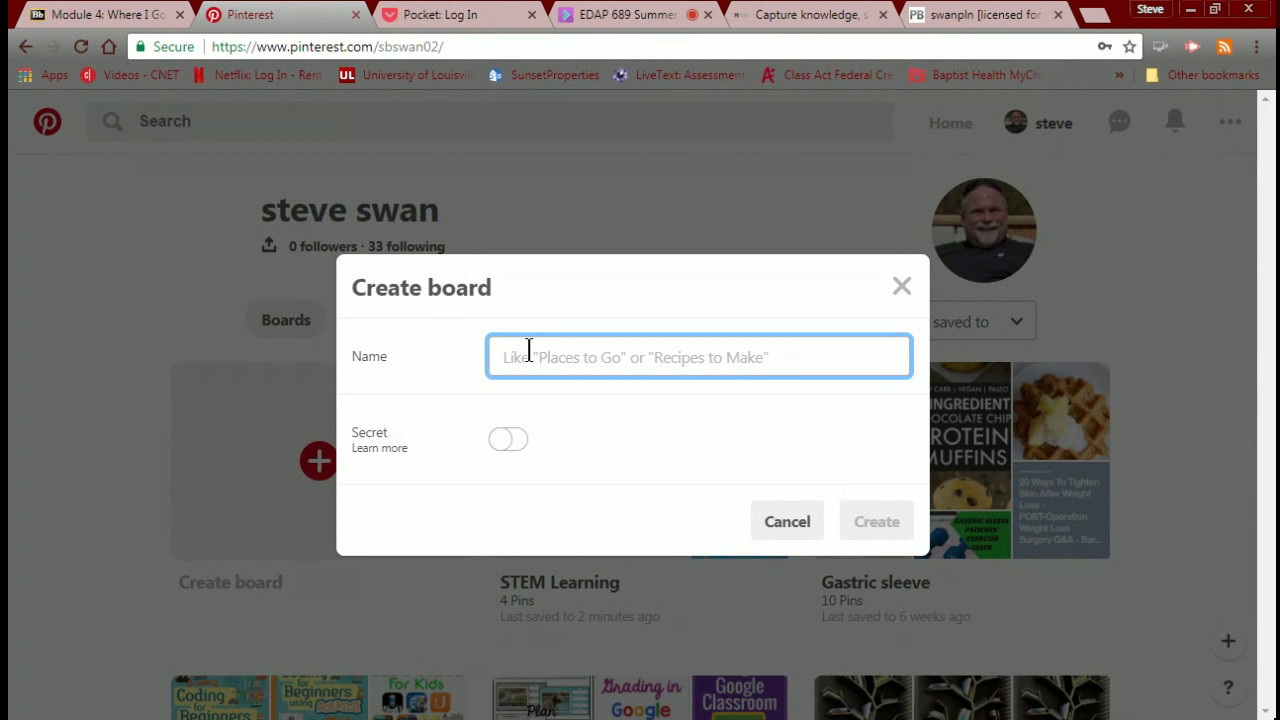
{"action": "type", "text": "Lego R"}
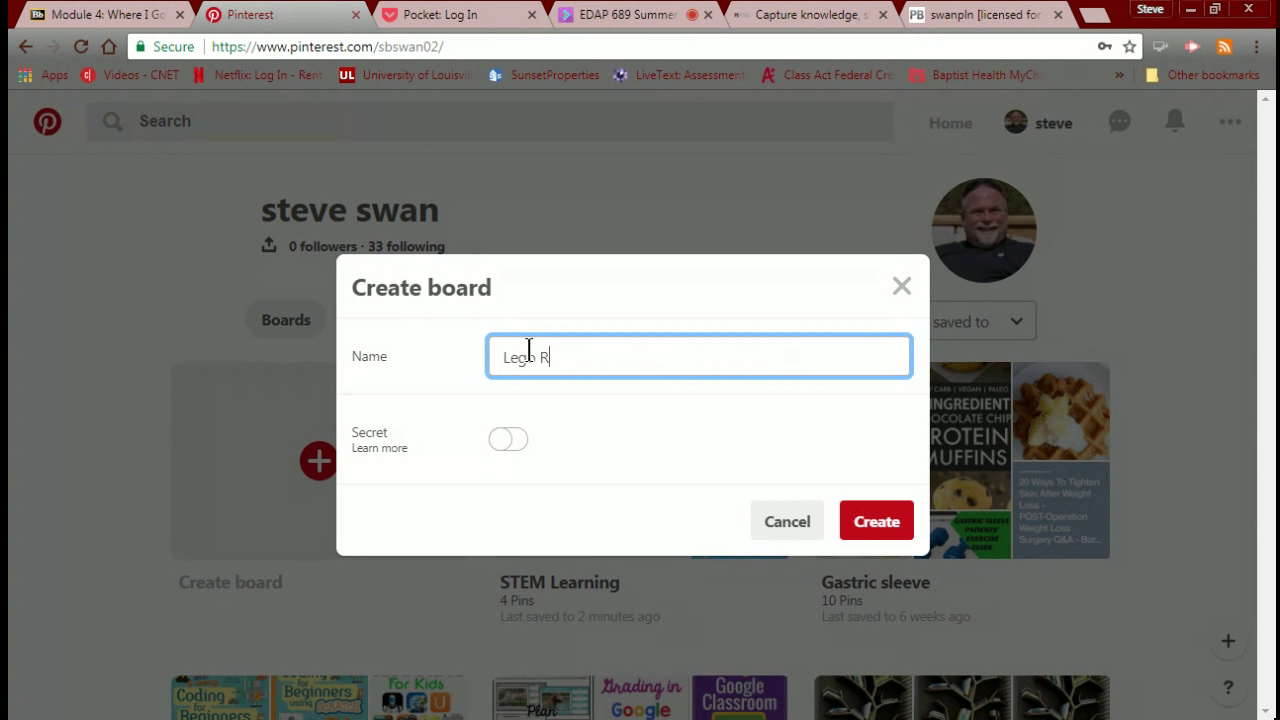
{"action": "type", "text": "obotics"}
{"action": "left_click", "coordinate": [888, 530]}
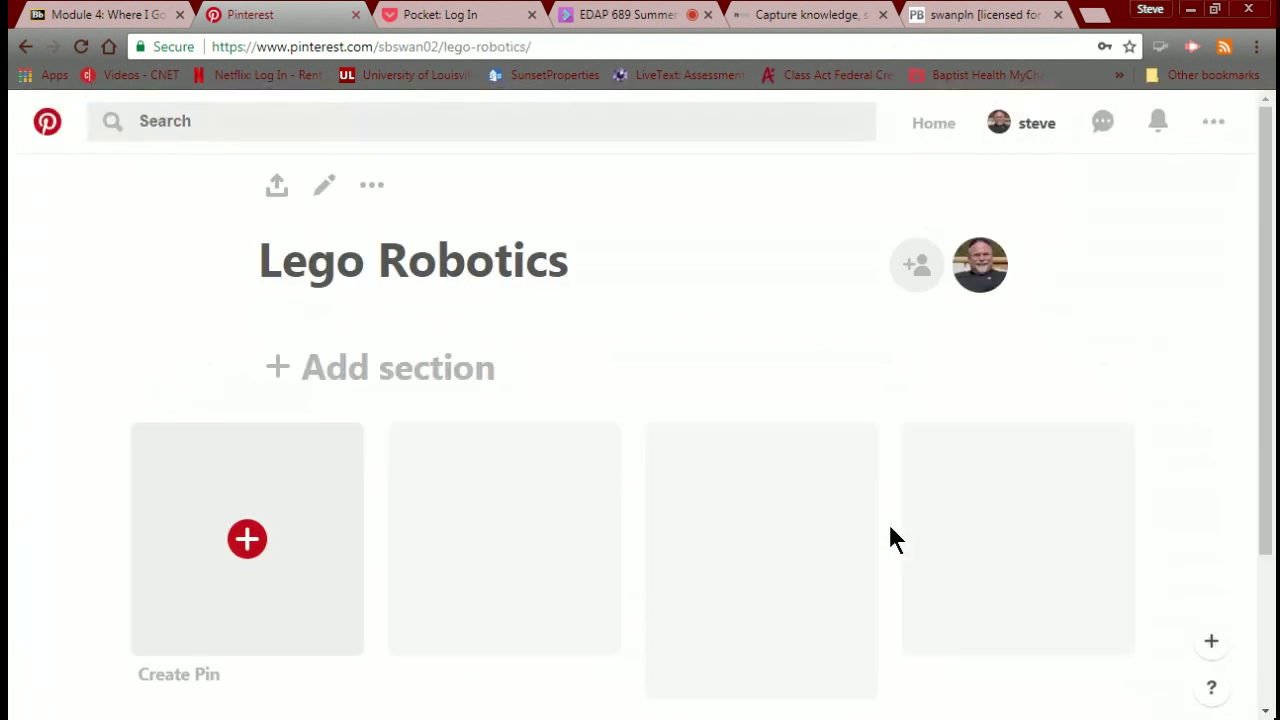
Start a new pin on the Lego Robotics board and open a blank browser tab.
{"action": "scroll", "coordinate": [568, 511], "scroll_direction": "down", "scroll_amount": 1}
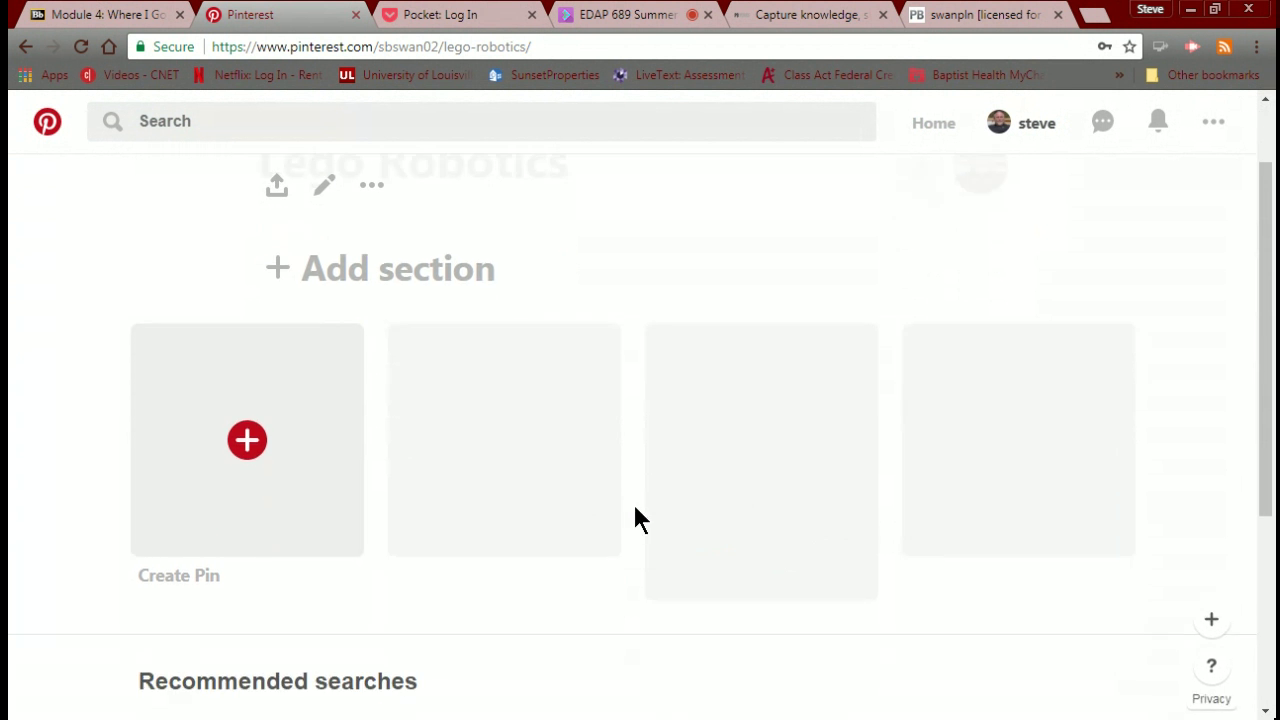
{"action": "left_click", "coordinate": [247, 440]}
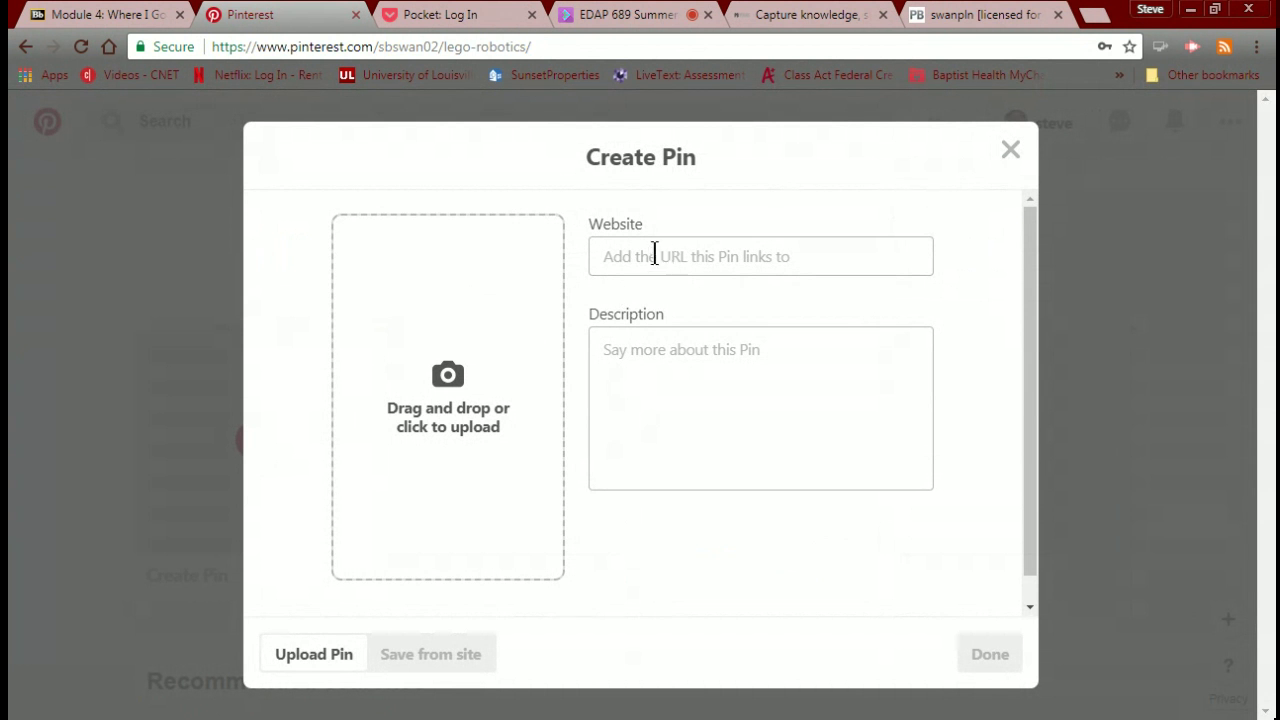
{"action": "left_click", "coordinate": [1092, 15]}
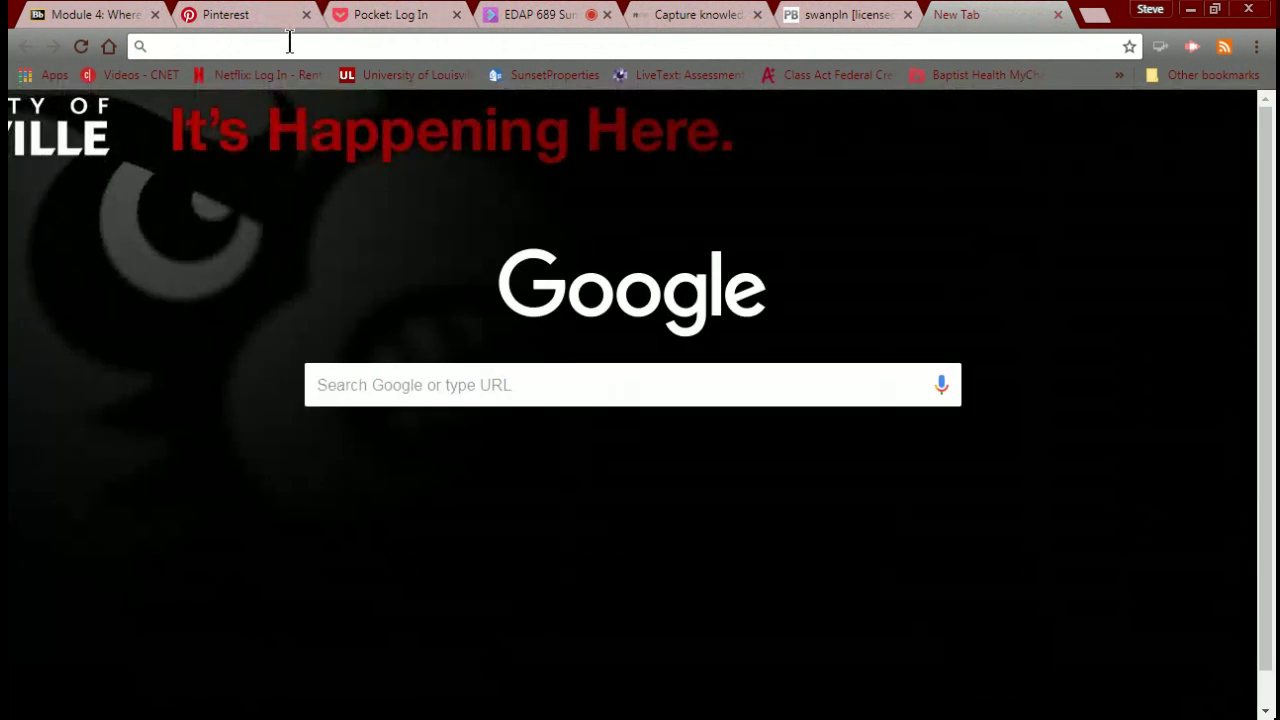
Search Google for RCX, open the rcx.com site, and select its address to copy.
{"action": "type", "text": "RCX"}
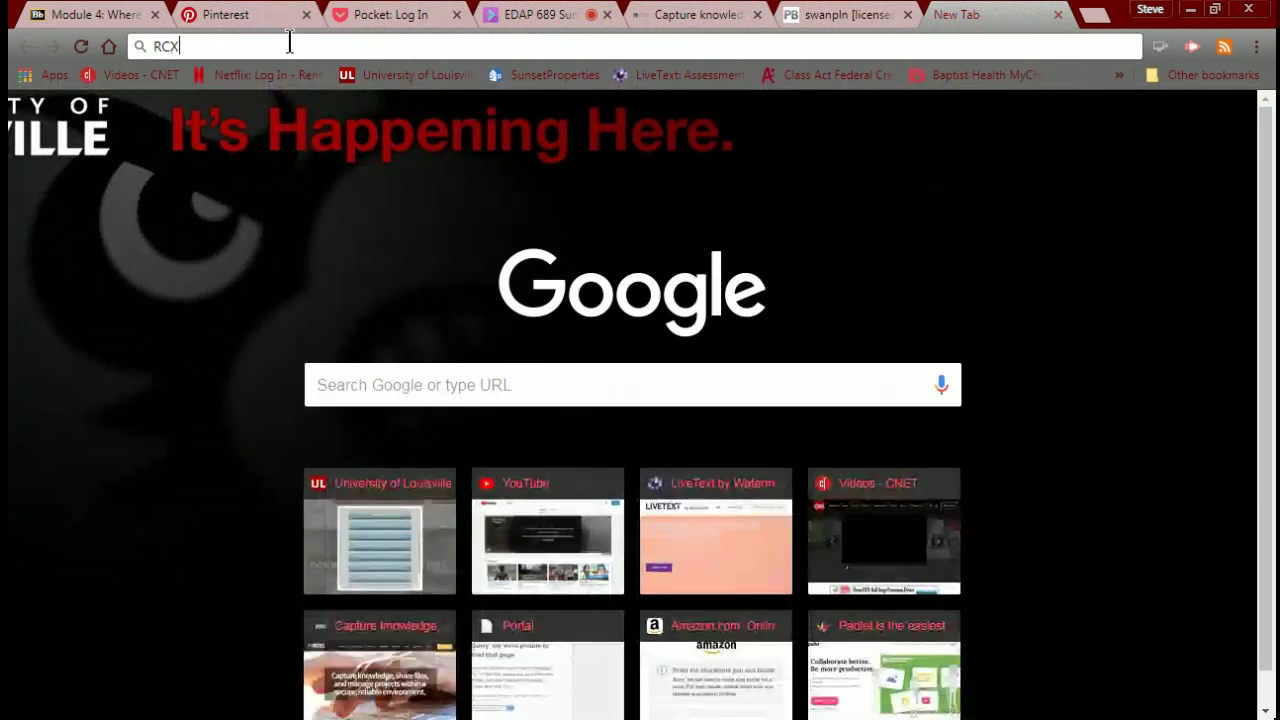
{"action": "key", "text": "Return"}
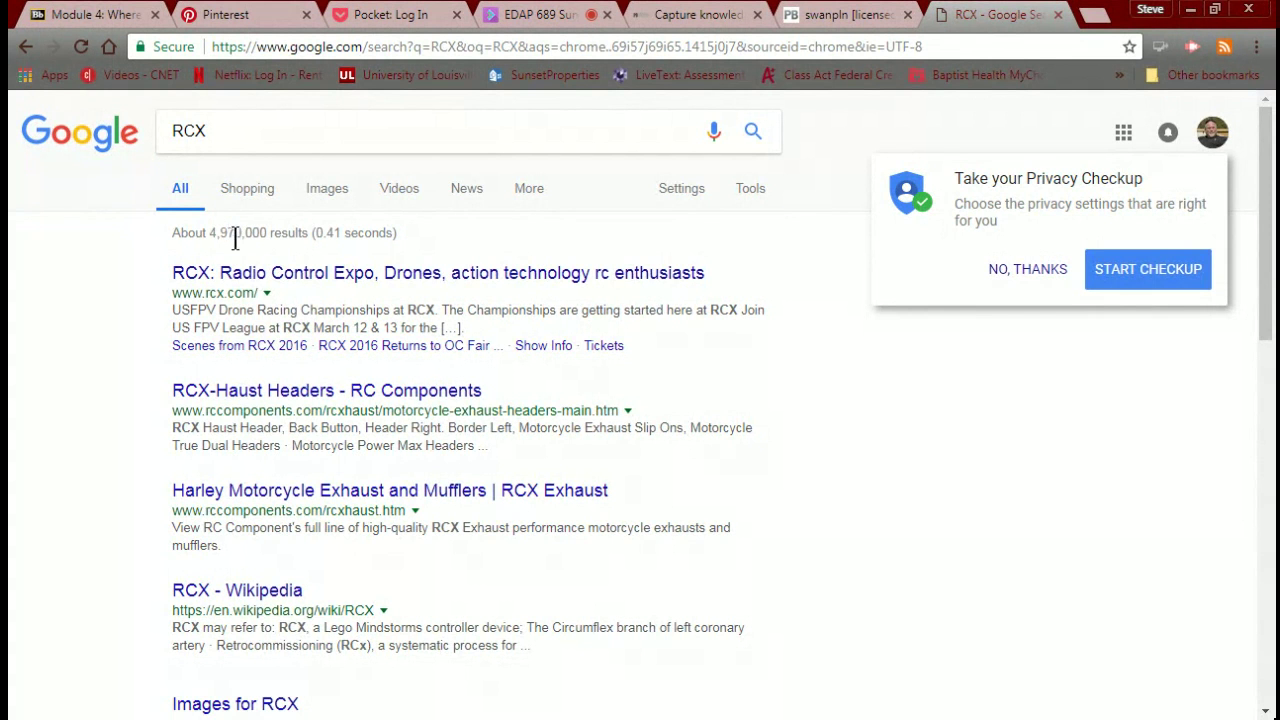
{"action": "left_click", "coordinate": [258, 278]}
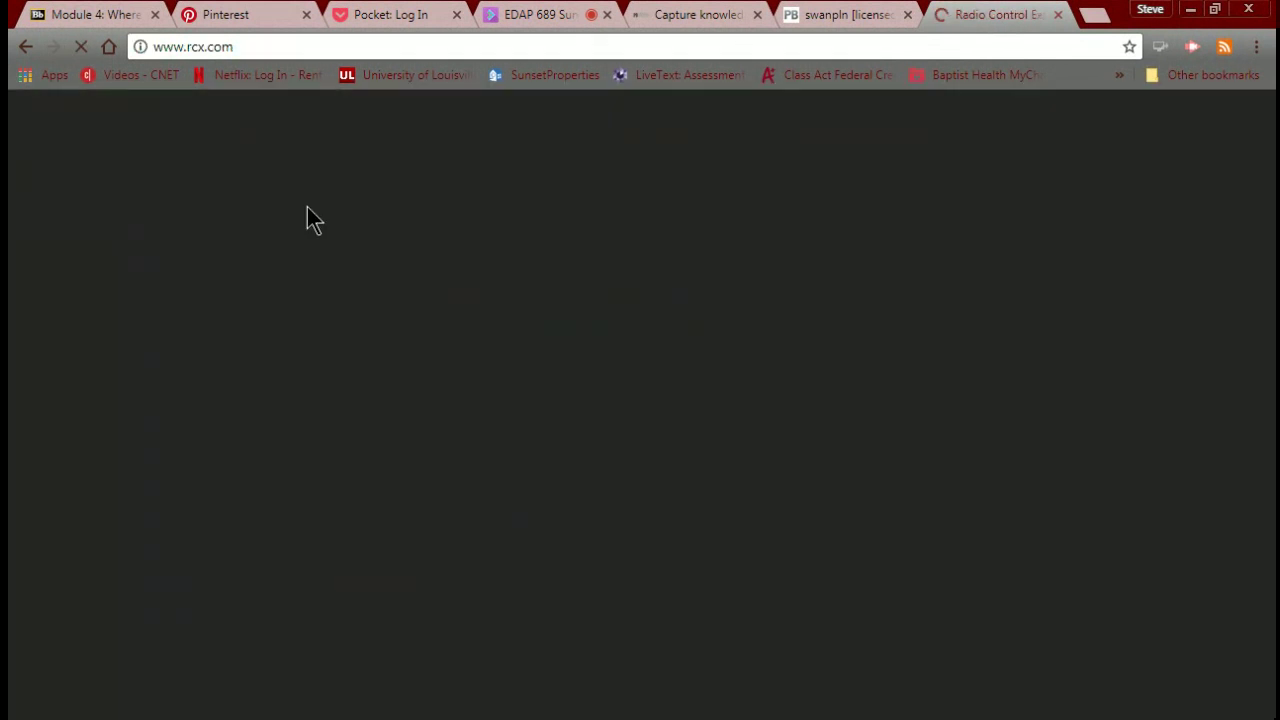
{"action": "left_click", "coordinate": [256, 46]}
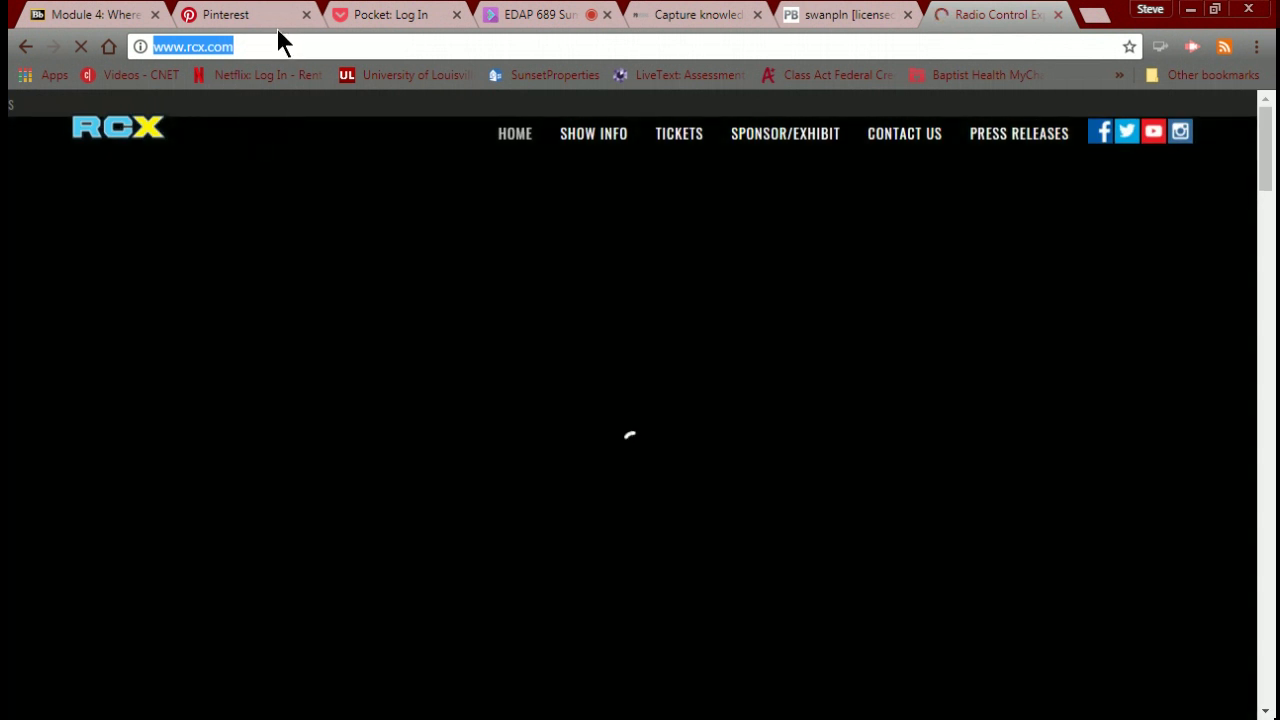
{"action": "left_click", "coordinate": [262, 12]}
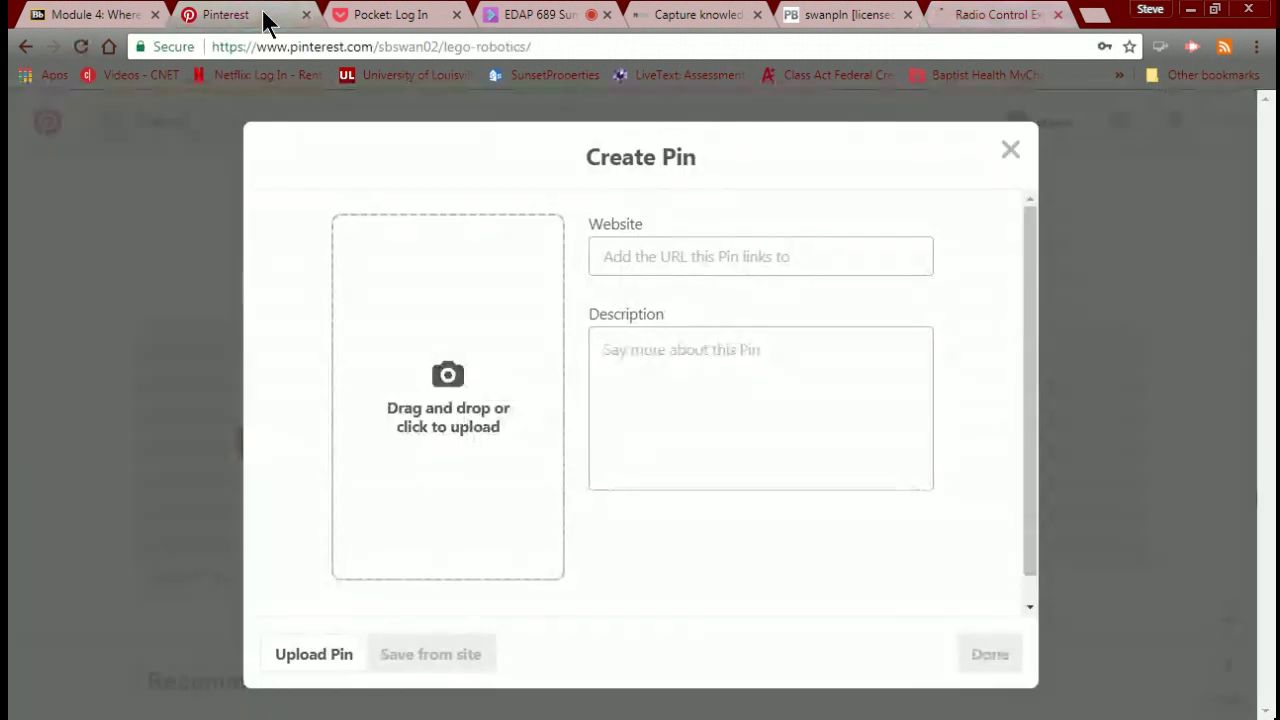
{"action": "left_click", "coordinate": [605, 256]}
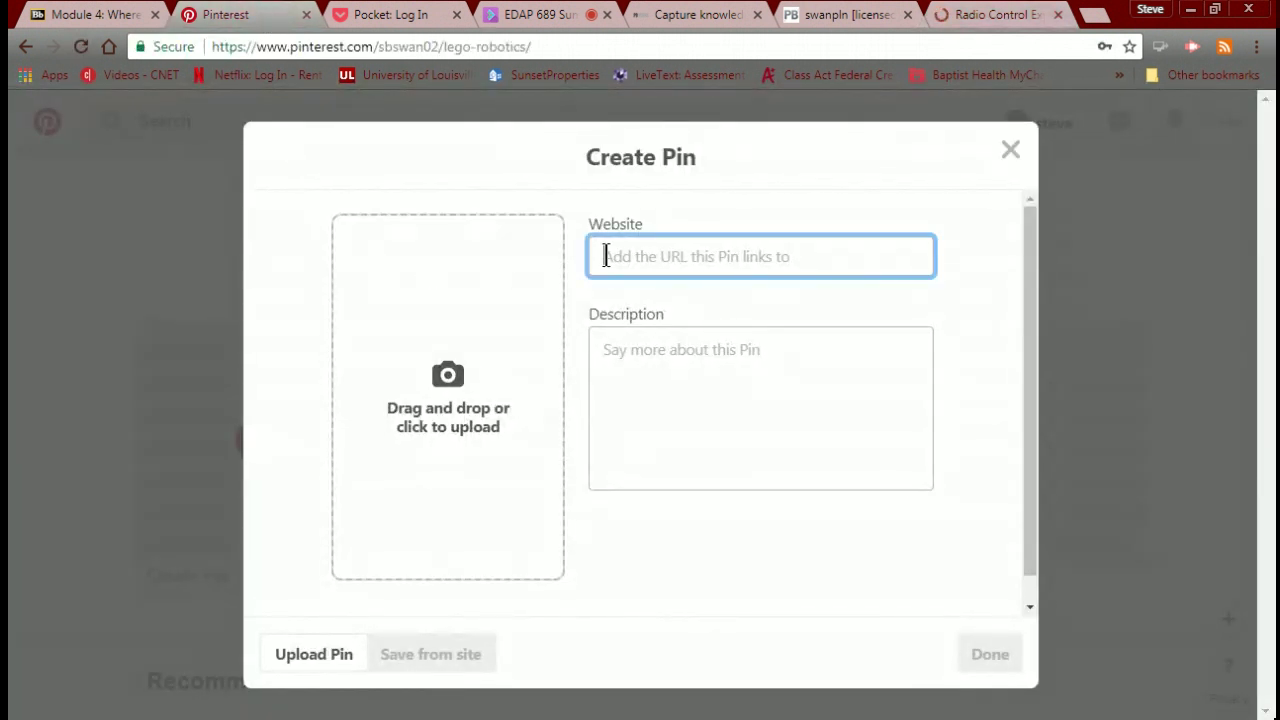
{"action": "type", "text": "http://www.rcx.com/"}
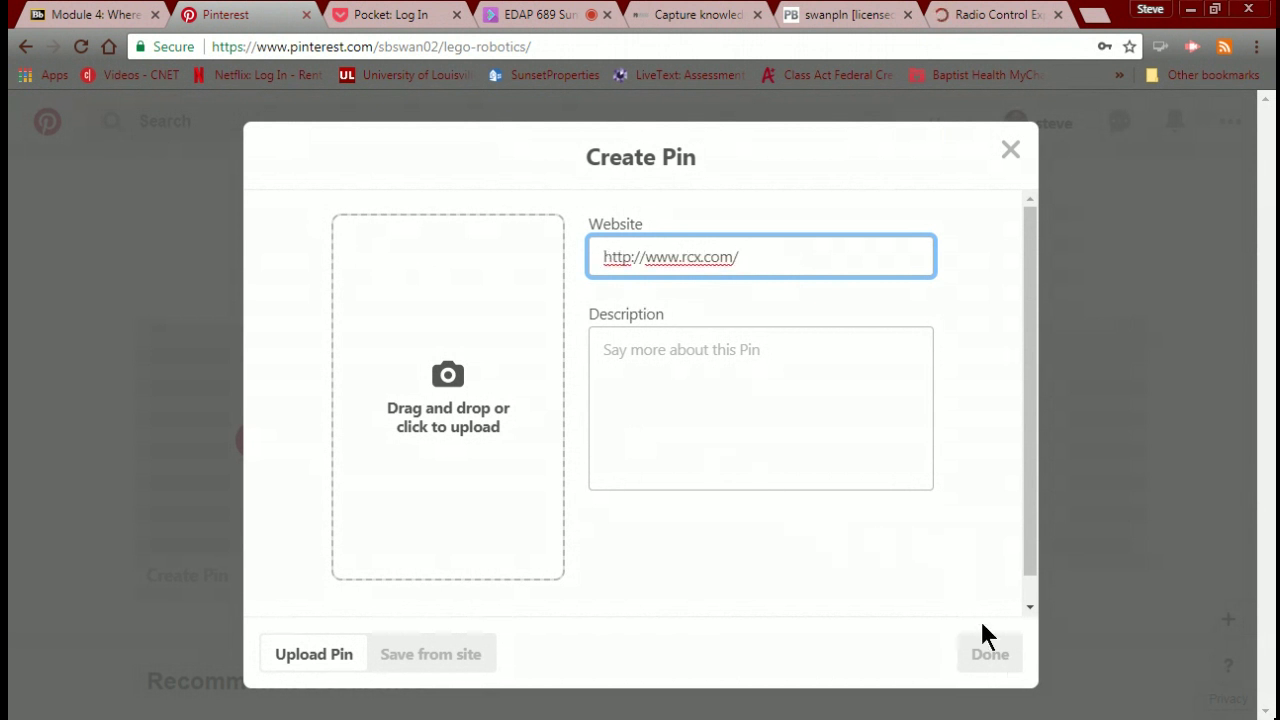
{"action": "left_click", "coordinate": [707, 363]}
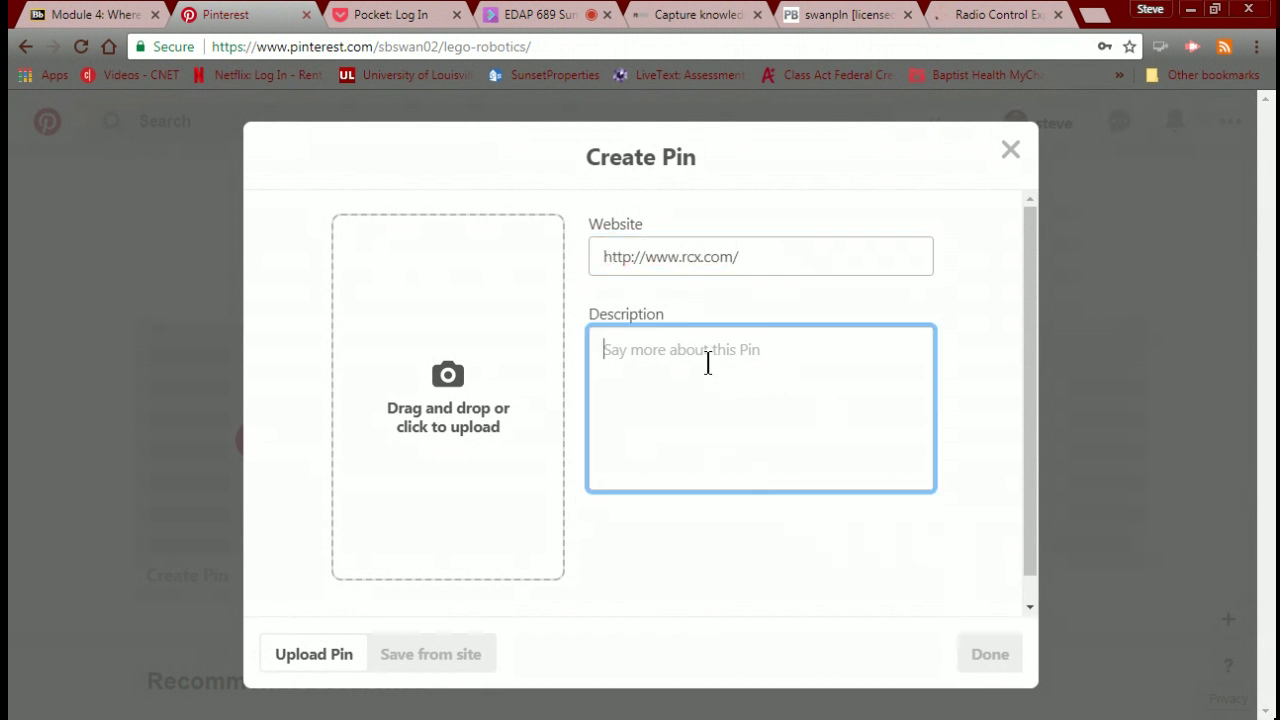
{"action": "type", "text": "RC"}
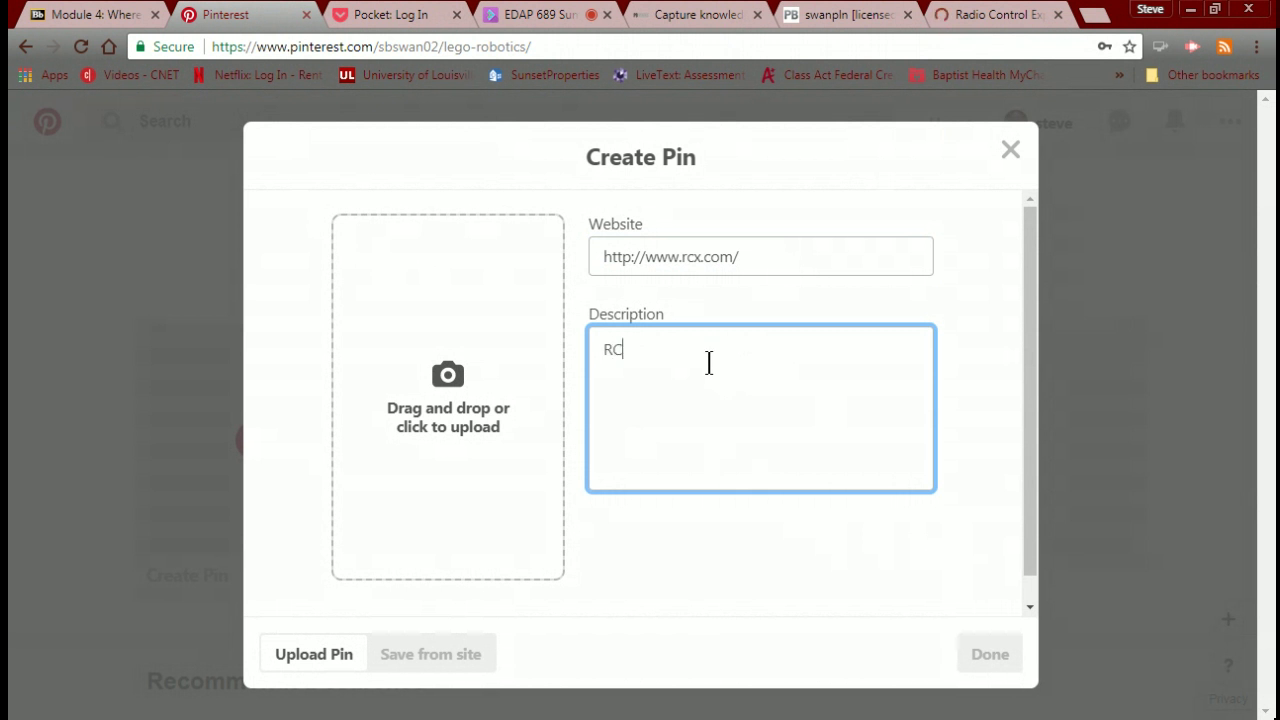
{"action": "type", "text": "X Info"}
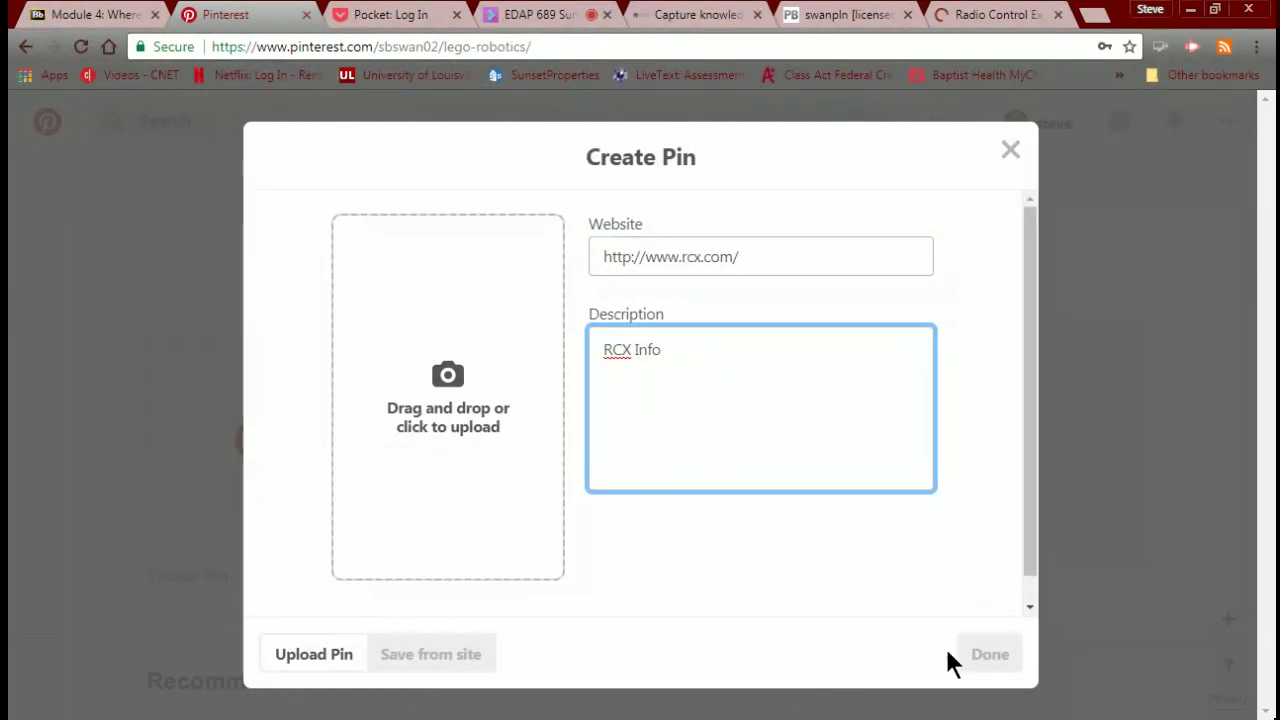
{"action": "left_click", "coordinate": [985, 663]}
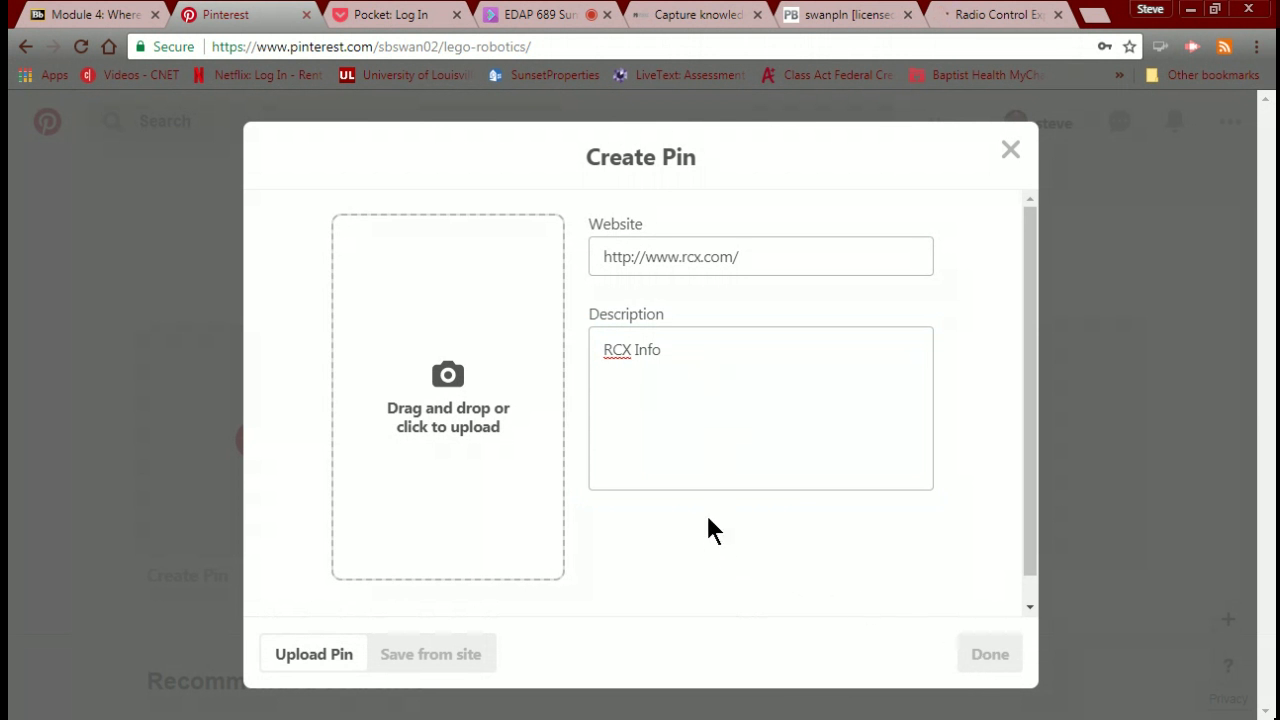
{"action": "left_click", "coordinate": [466, 427]}
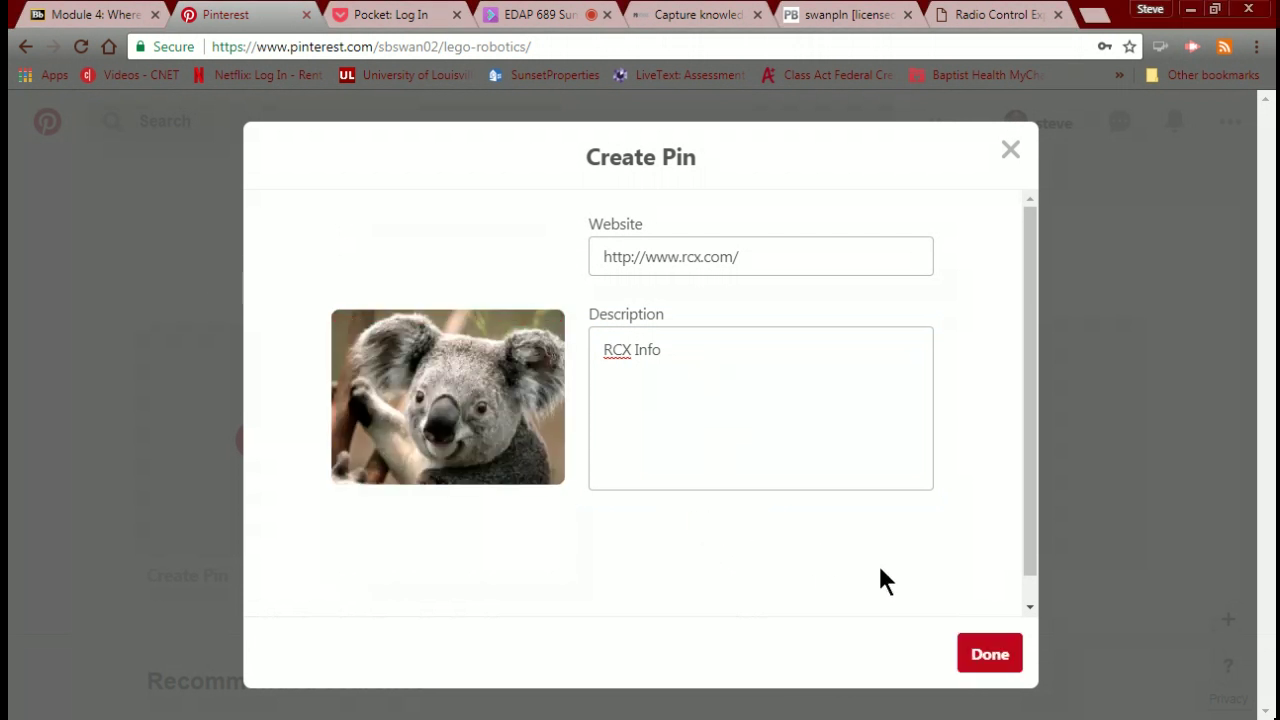
Finish the RCX Info pin and bring up the new-board form from the Choose board list.
{"action": "left_click", "coordinate": [984, 655]}
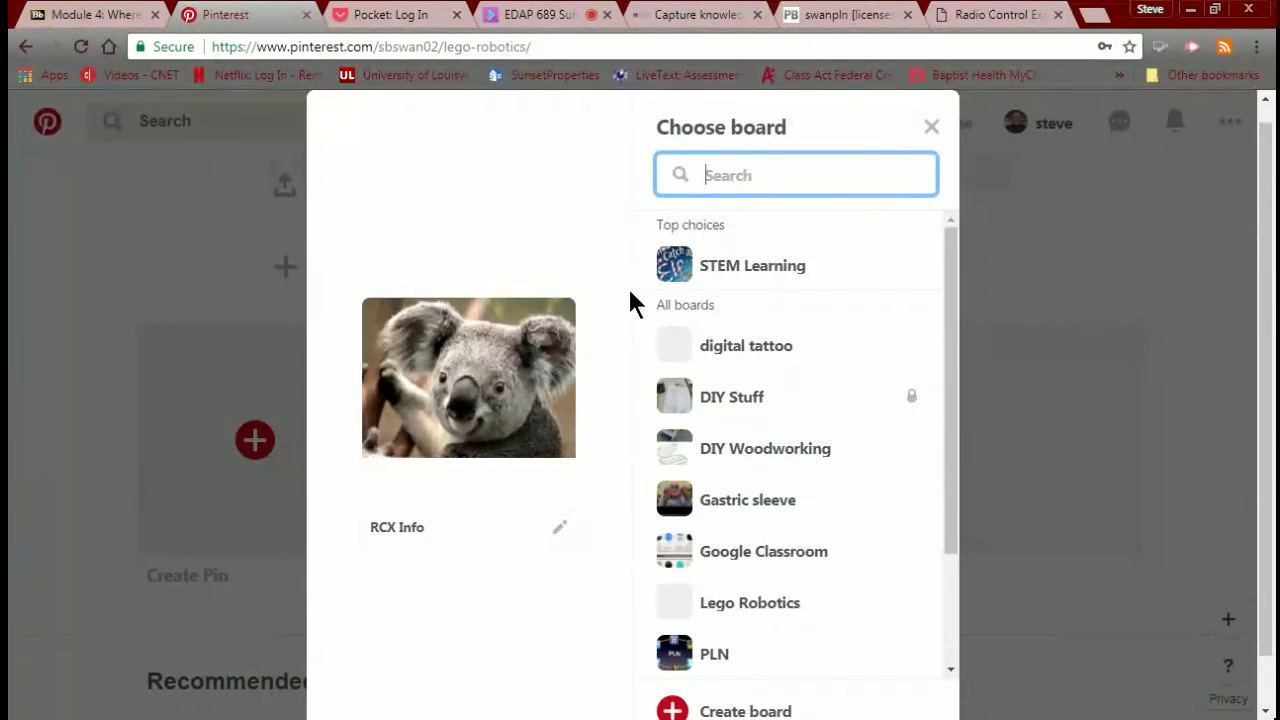
{"action": "scroll", "coordinate": [730, 318], "scroll_direction": "down", "scroll_amount": 3}
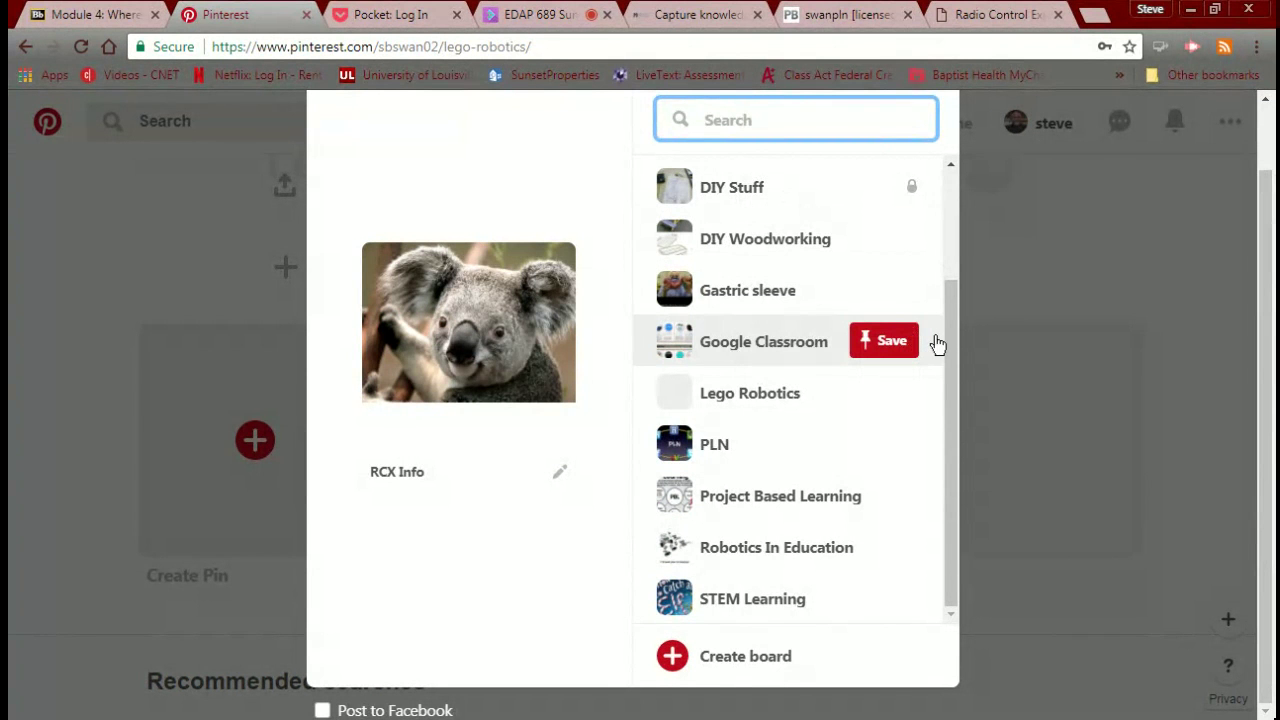
{"action": "left_click_drag", "start_coordinate": [954, 346], "coordinate": [943, 205]}
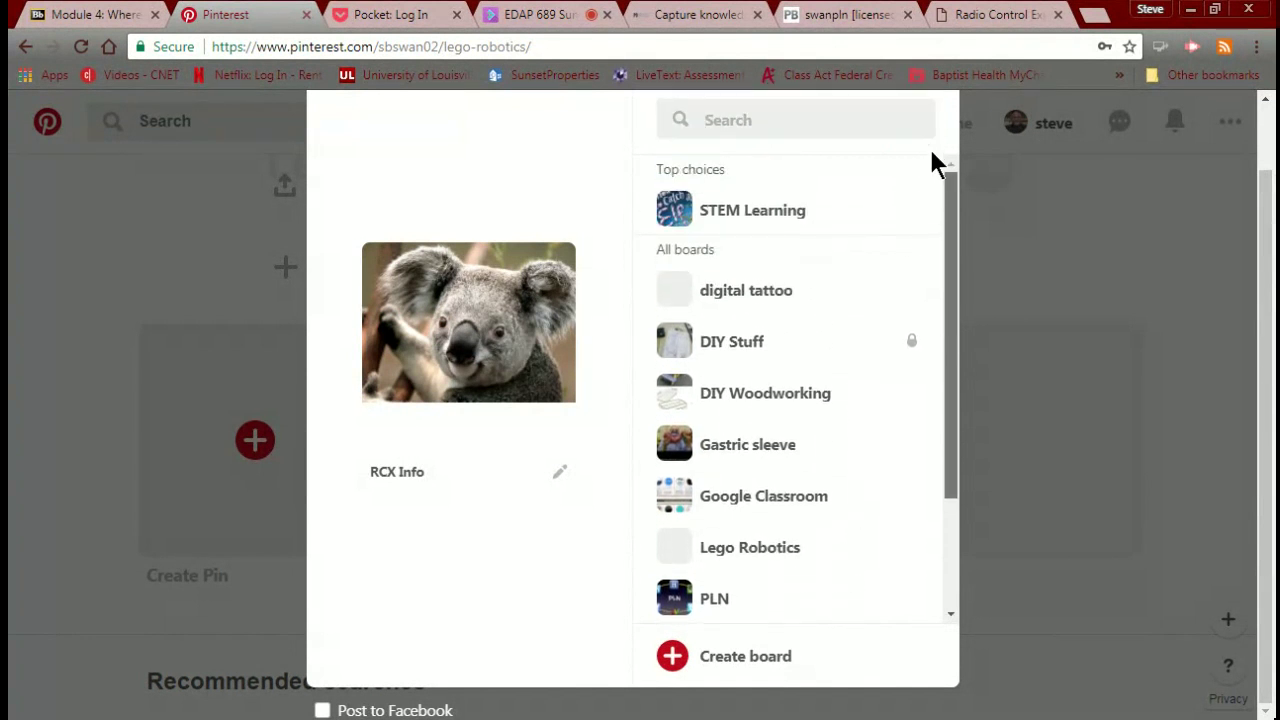
{"action": "scroll", "coordinate": [909, 574], "scroll_direction": "down", "scroll_amount": 2}
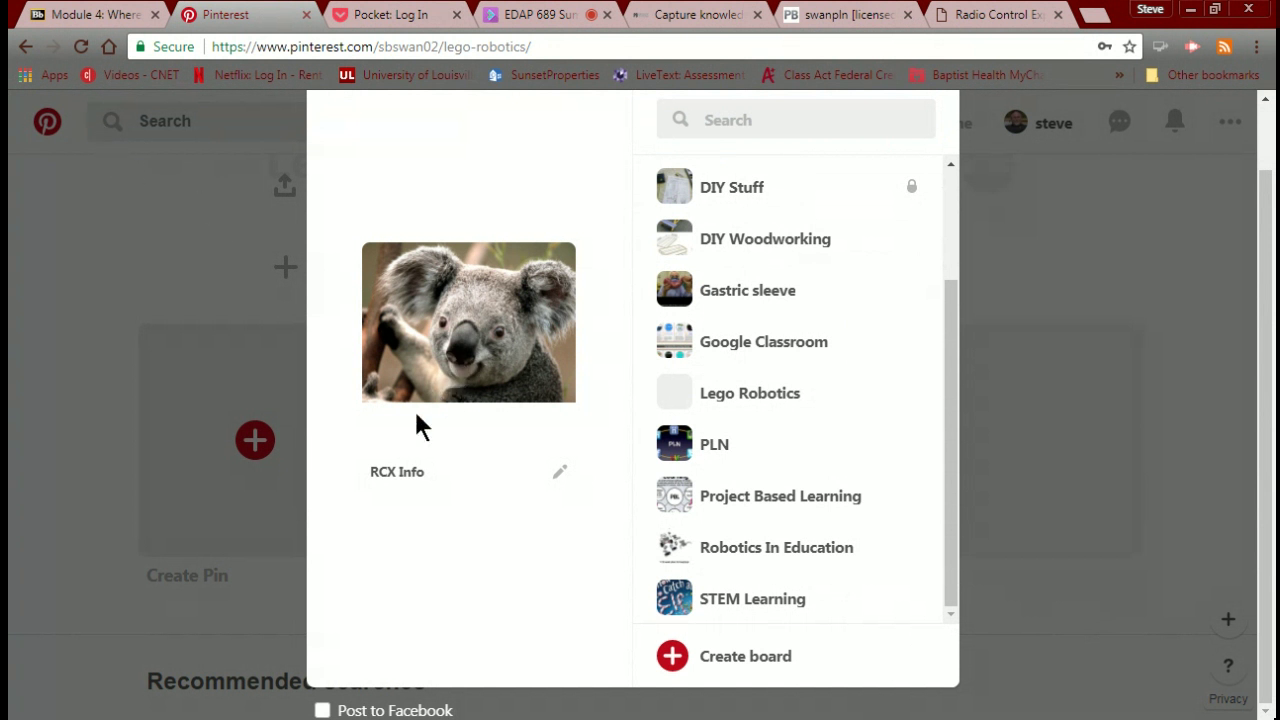
{"action": "left_click", "coordinate": [402, 478]}
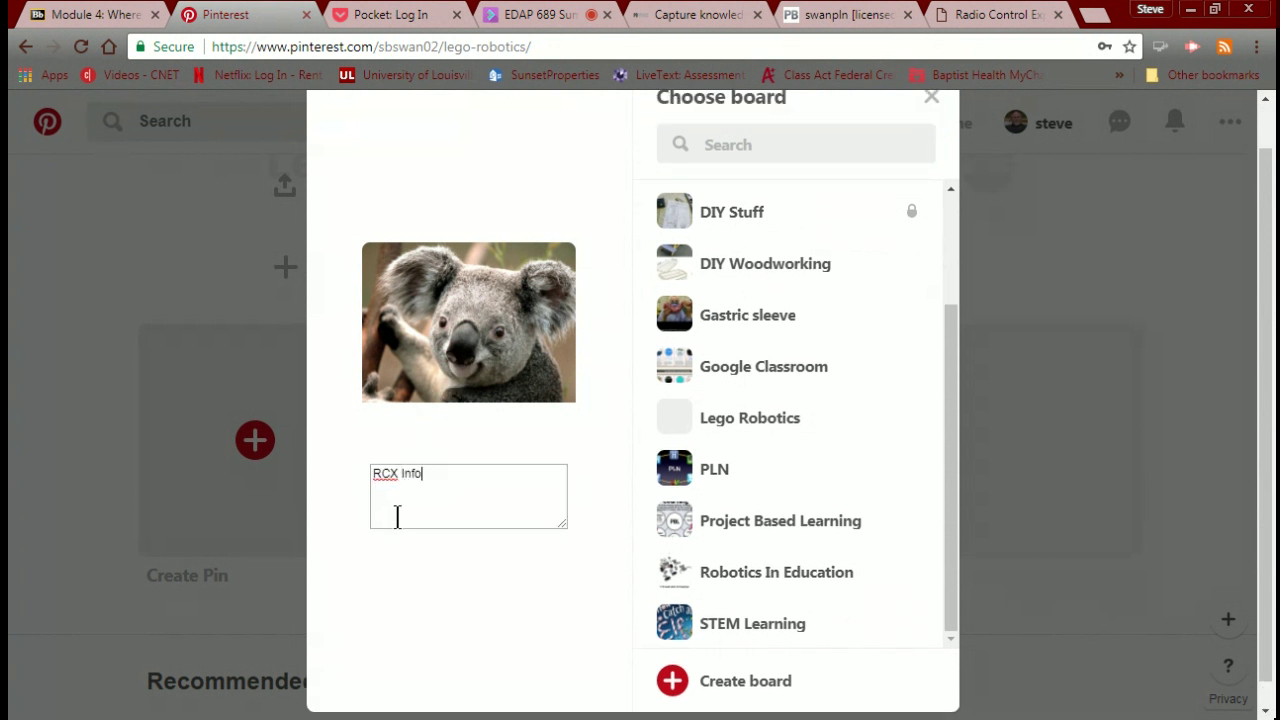
{"action": "left_click", "coordinate": [397, 517]}
{"action": "scroll", "coordinate": [523, 503], "scroll_direction": "down", "scroll_amount": 1}
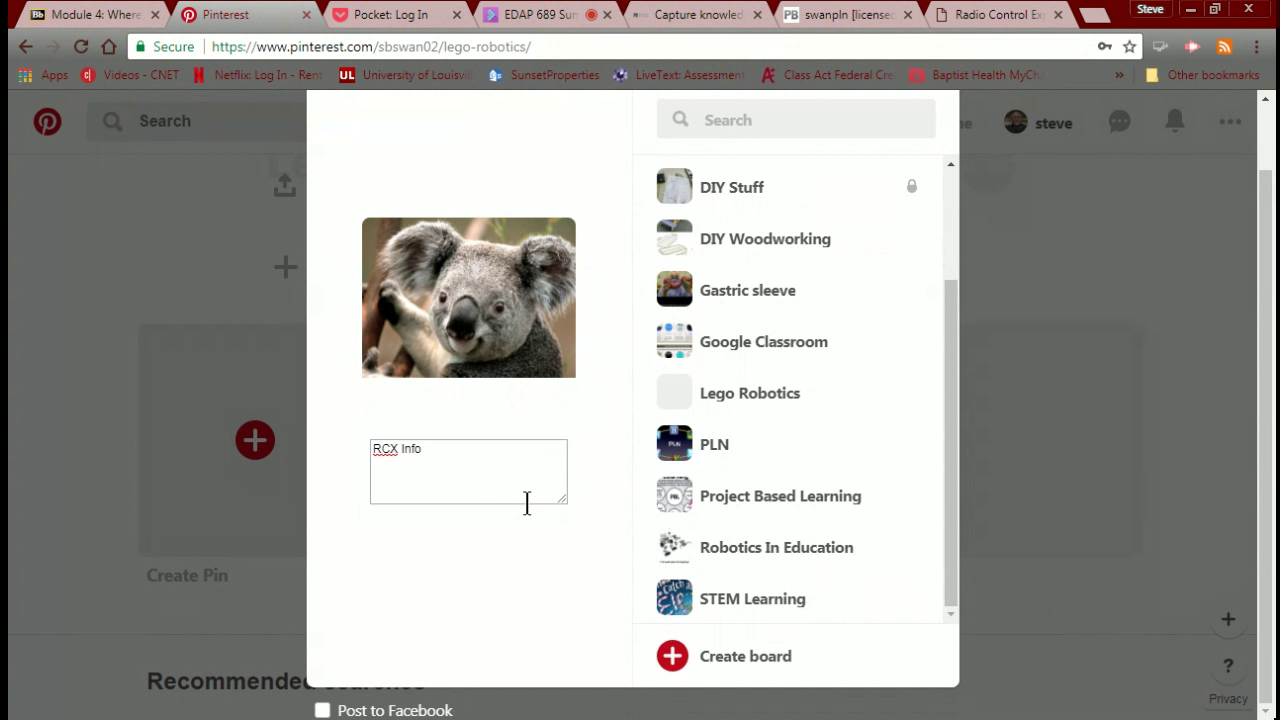
{"action": "left_click", "coordinate": [680, 664]}
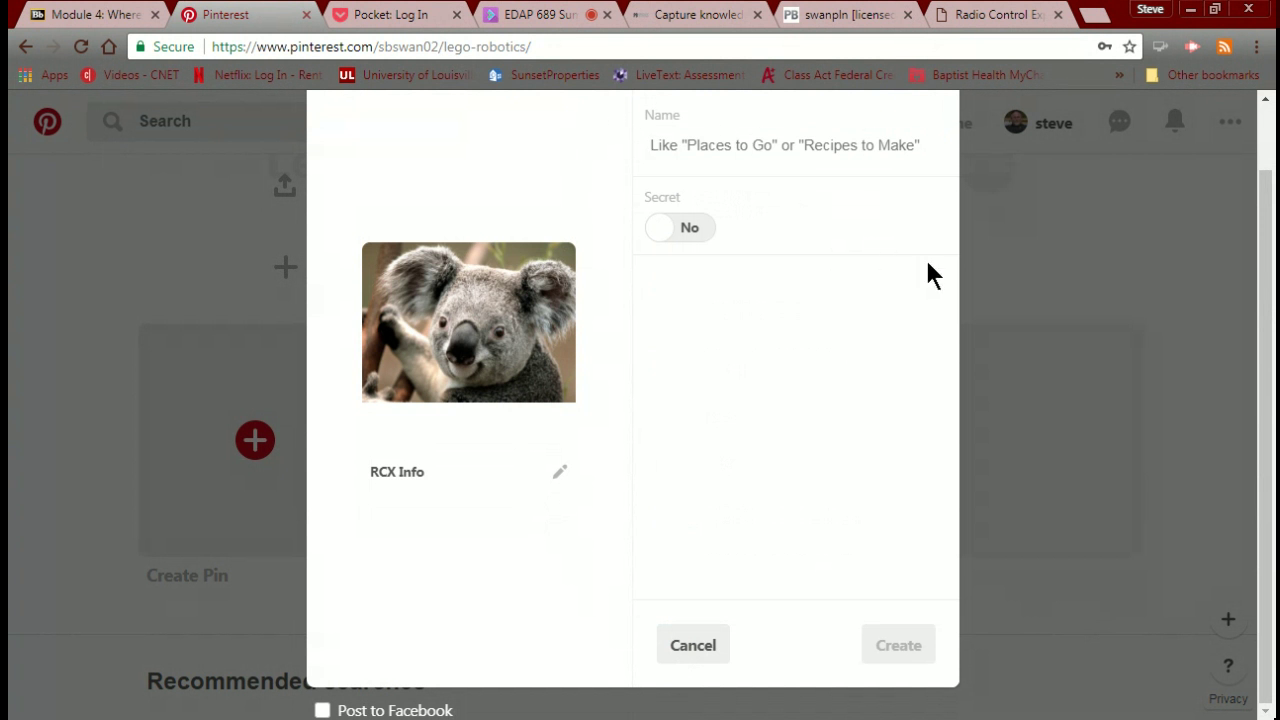
Go back through earlier pages, cancel the new-board form, and scroll the Choose board list.
{"action": "left_click", "coordinate": [25, 46]}
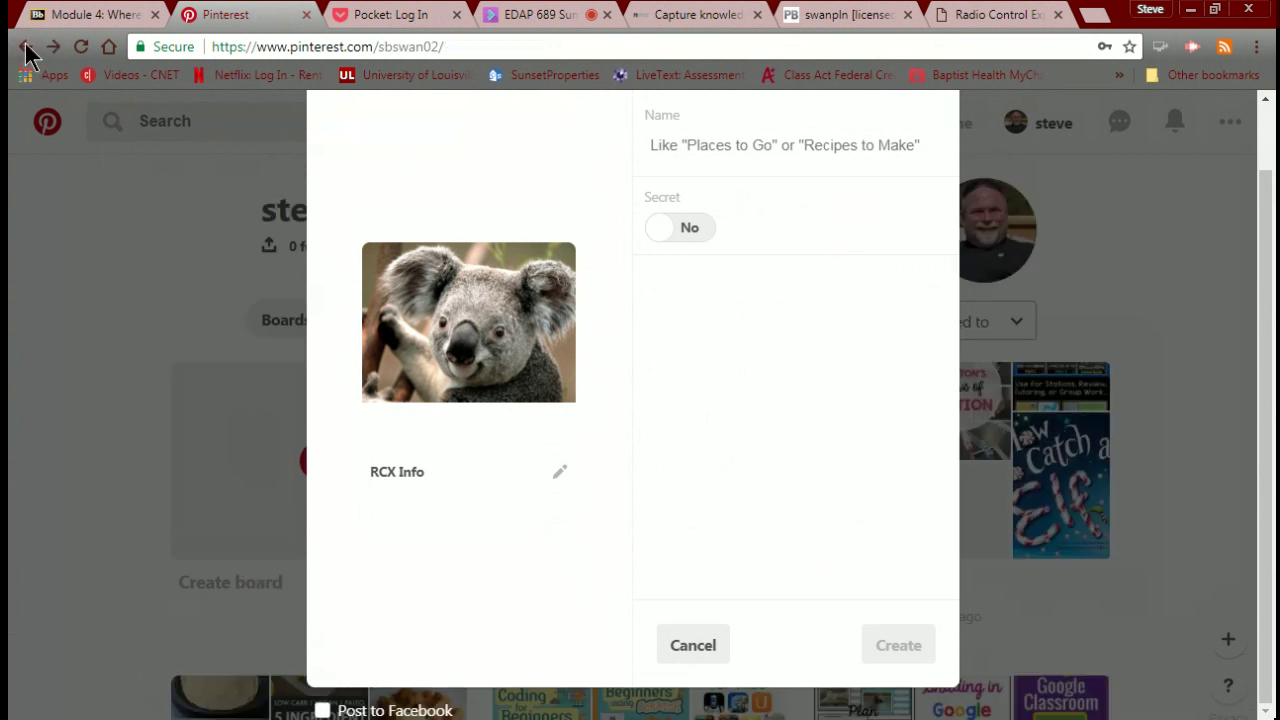
{"action": "left_click", "coordinate": [25, 46]}
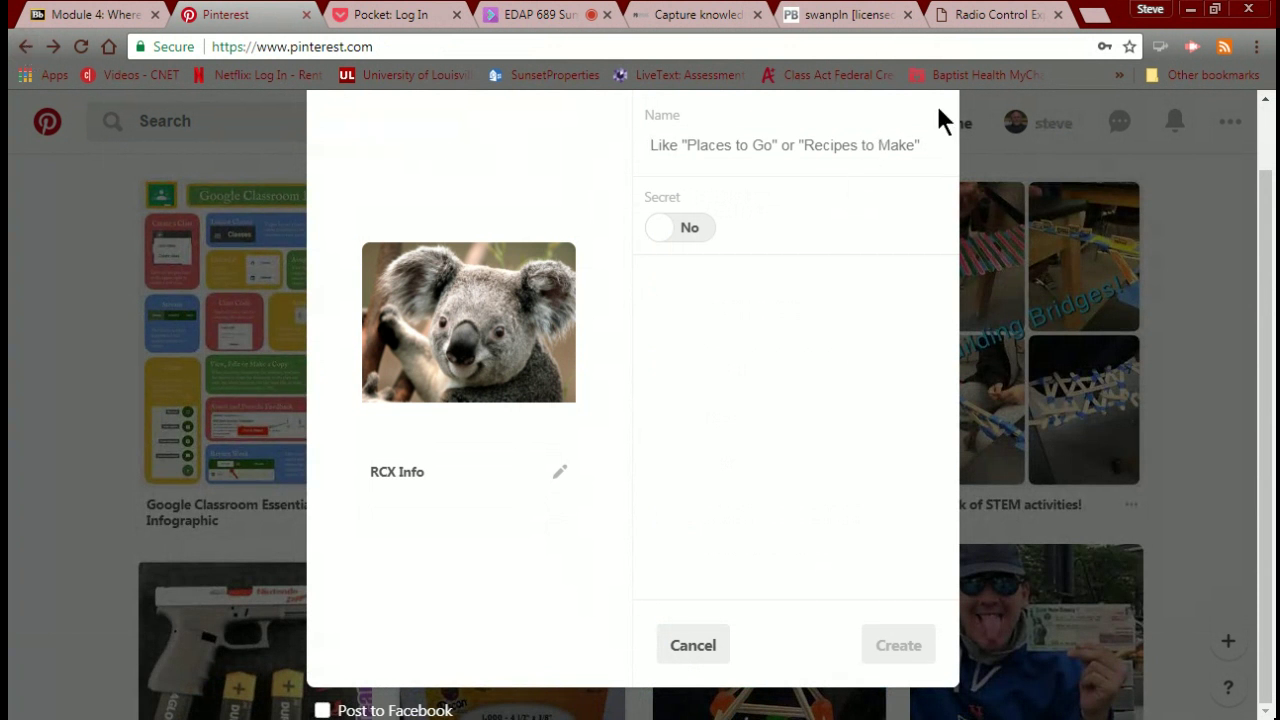
{"action": "left_click", "coordinate": [668, 645]}
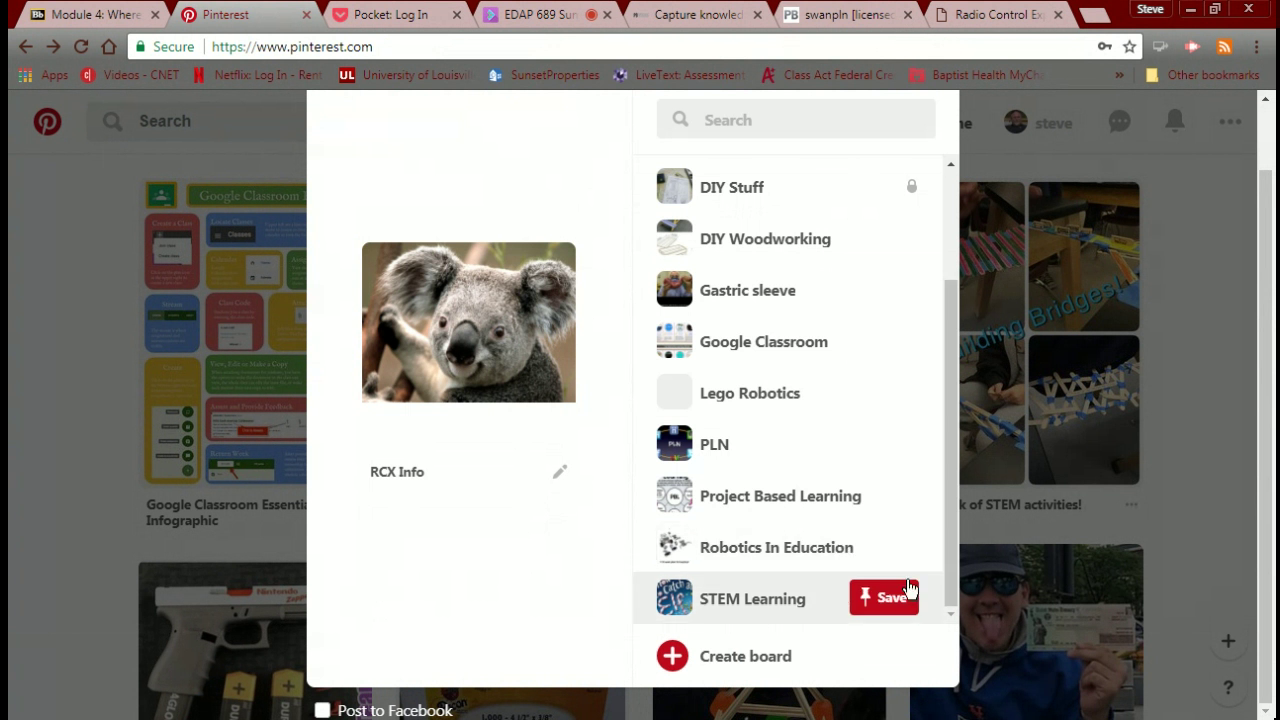
{"action": "left_click", "coordinate": [25, 47]}
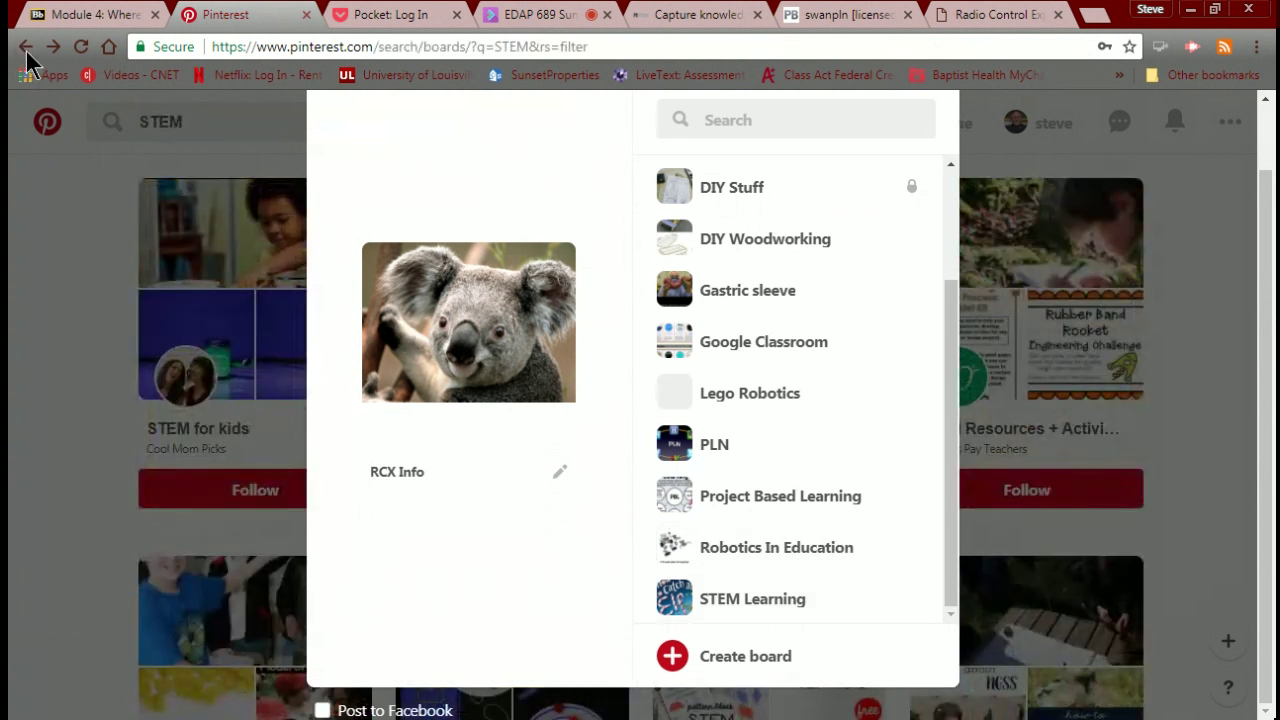
{"action": "left_click", "coordinate": [27, 54]}
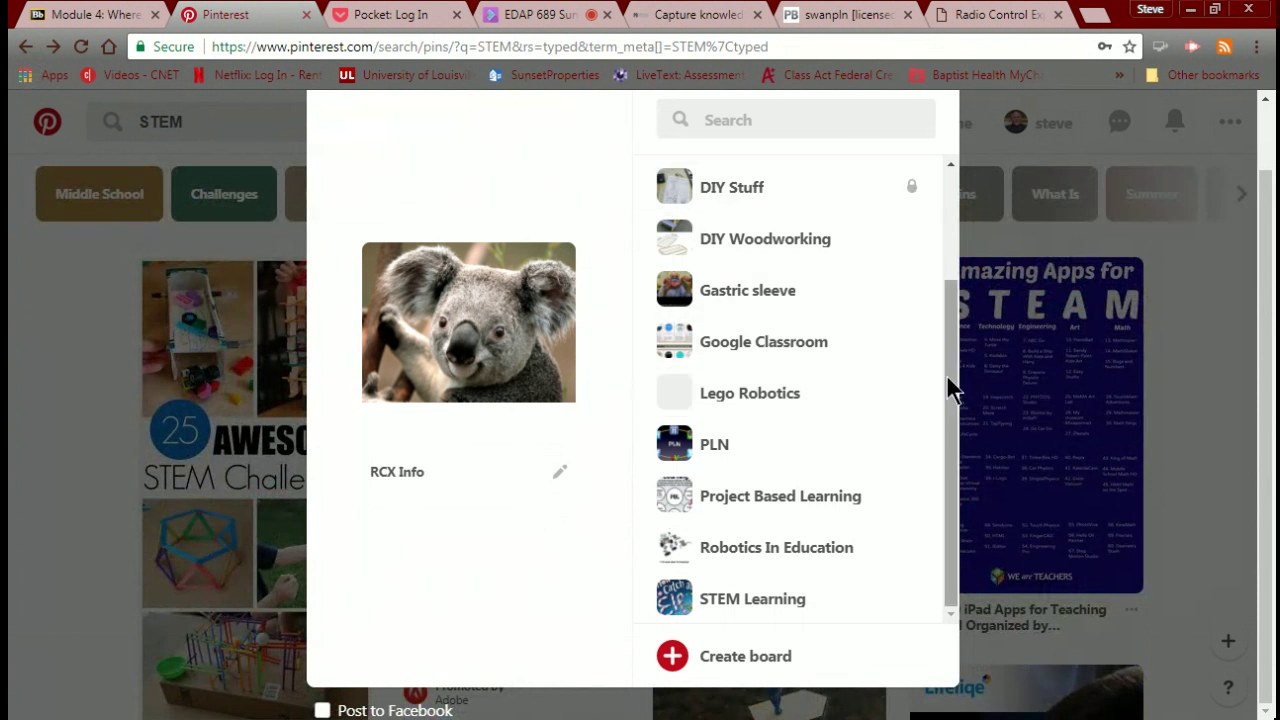
{"action": "left_click_drag", "start_coordinate": [946, 374], "coordinate": [962, 216]}
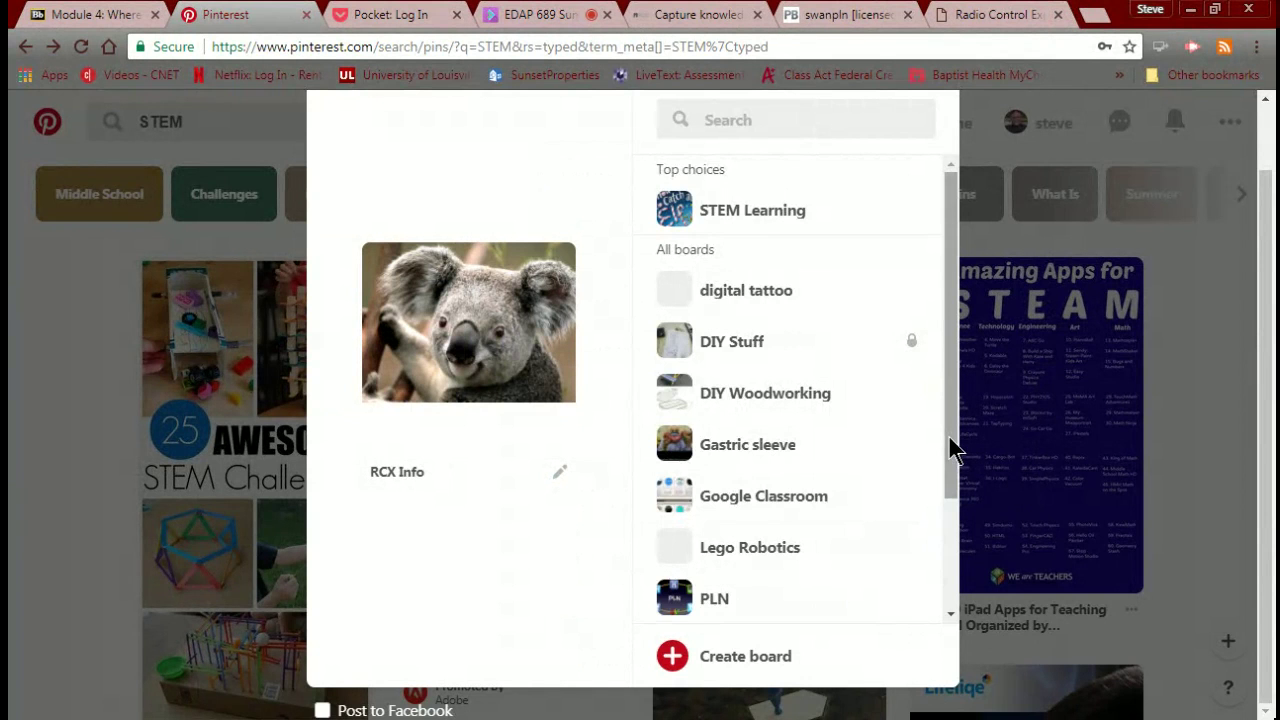
{"action": "left_click_drag", "start_coordinate": [951, 449], "coordinate": [934, 609]}
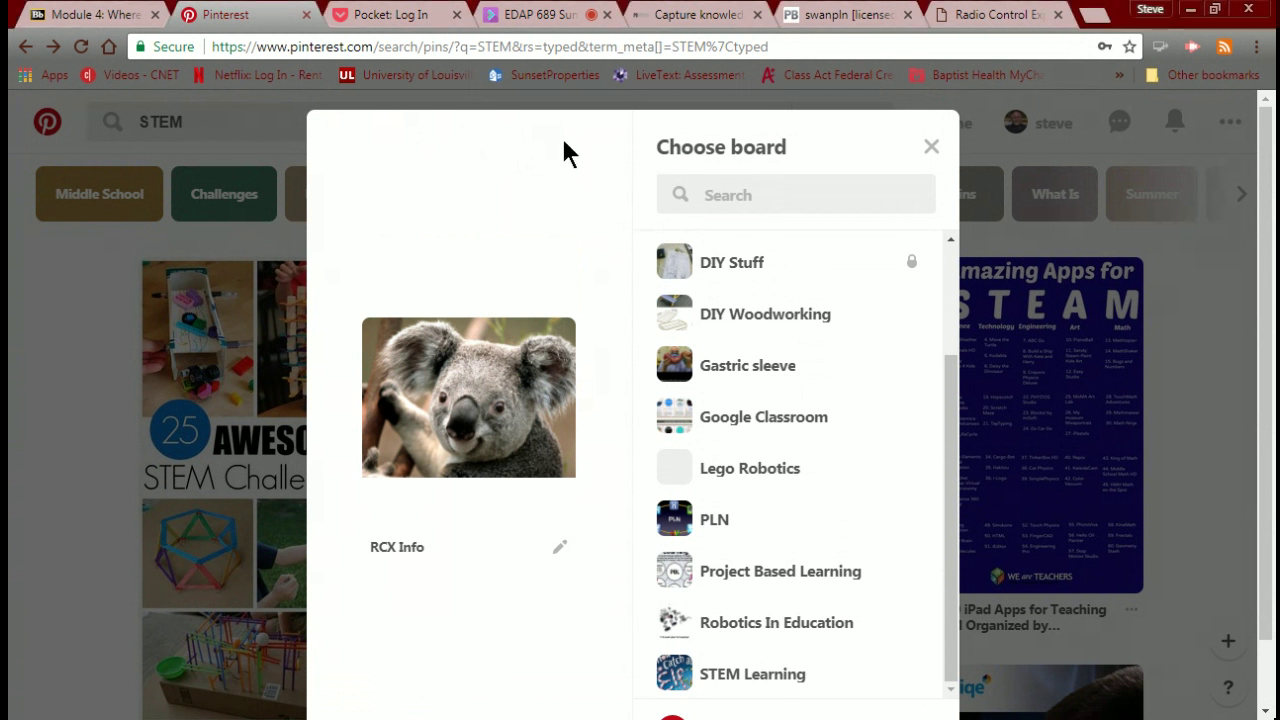
Cancel the Create board form and close the Choose board dialog without saving the koala pin.
{"action": "mouse_move", "coordinate": [930, 451]}
{"action": "left_click", "coordinate": [777, 714]}
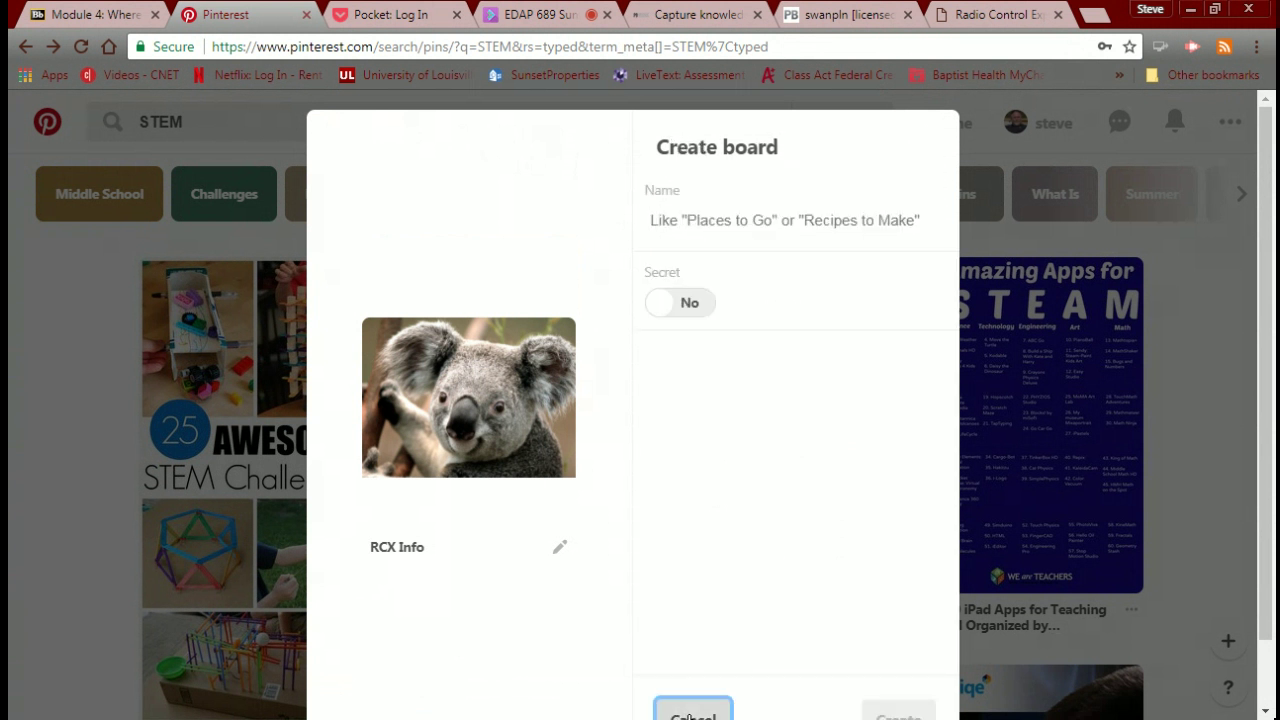
{"action": "left_click", "coordinate": [690, 716]}
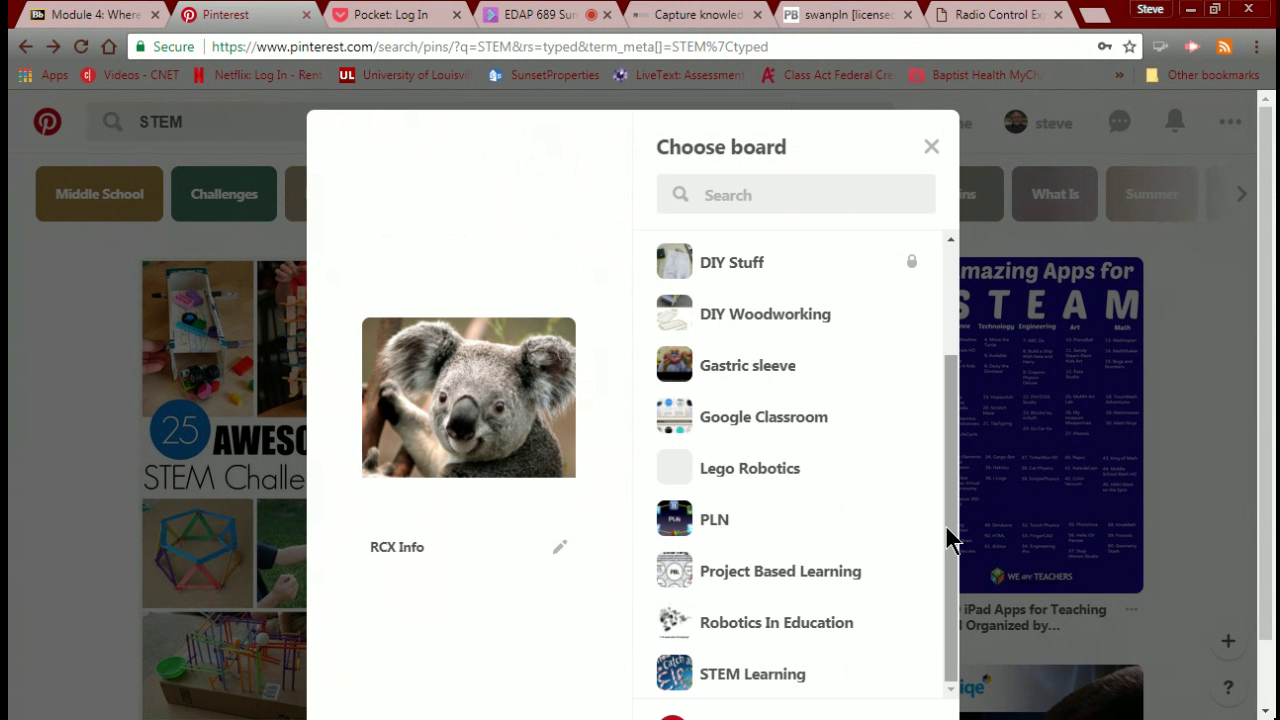
{"action": "left_click", "coordinate": [940, 145]}
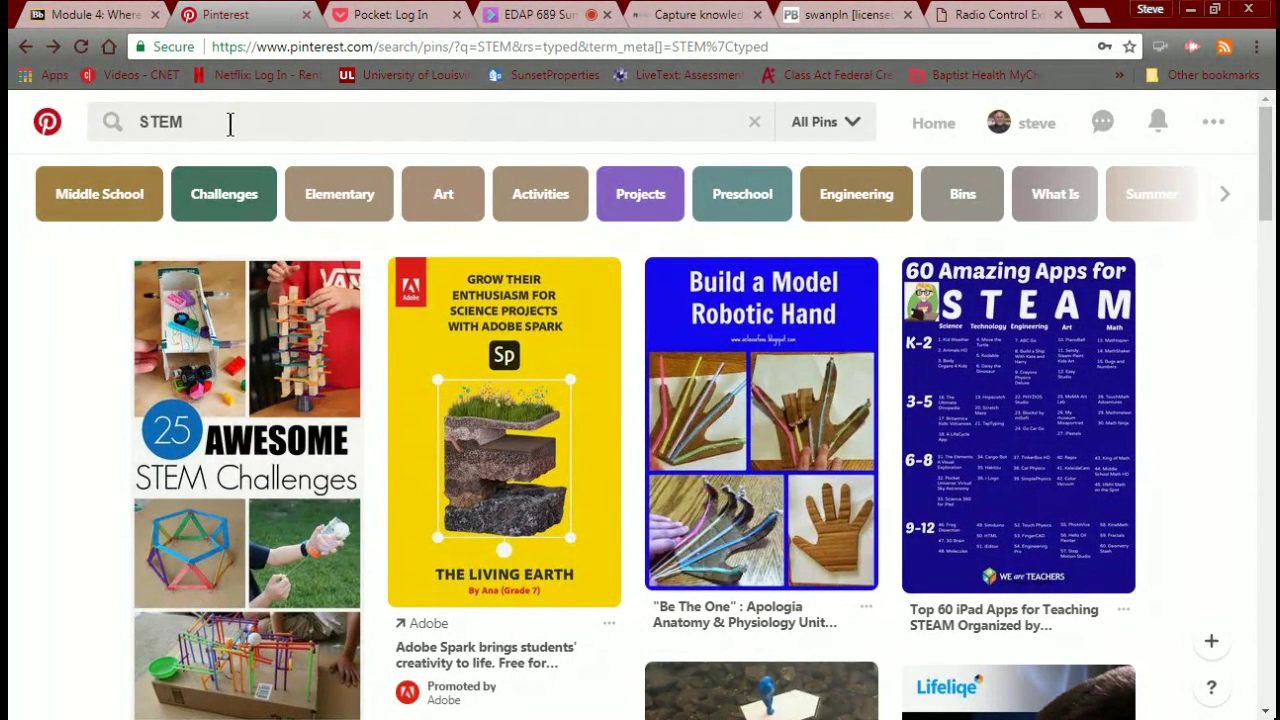
Save the 25 Awesome STEM Challenges pin to the STEM Learning board.
{"action": "left_click", "coordinate": [243, 411]}
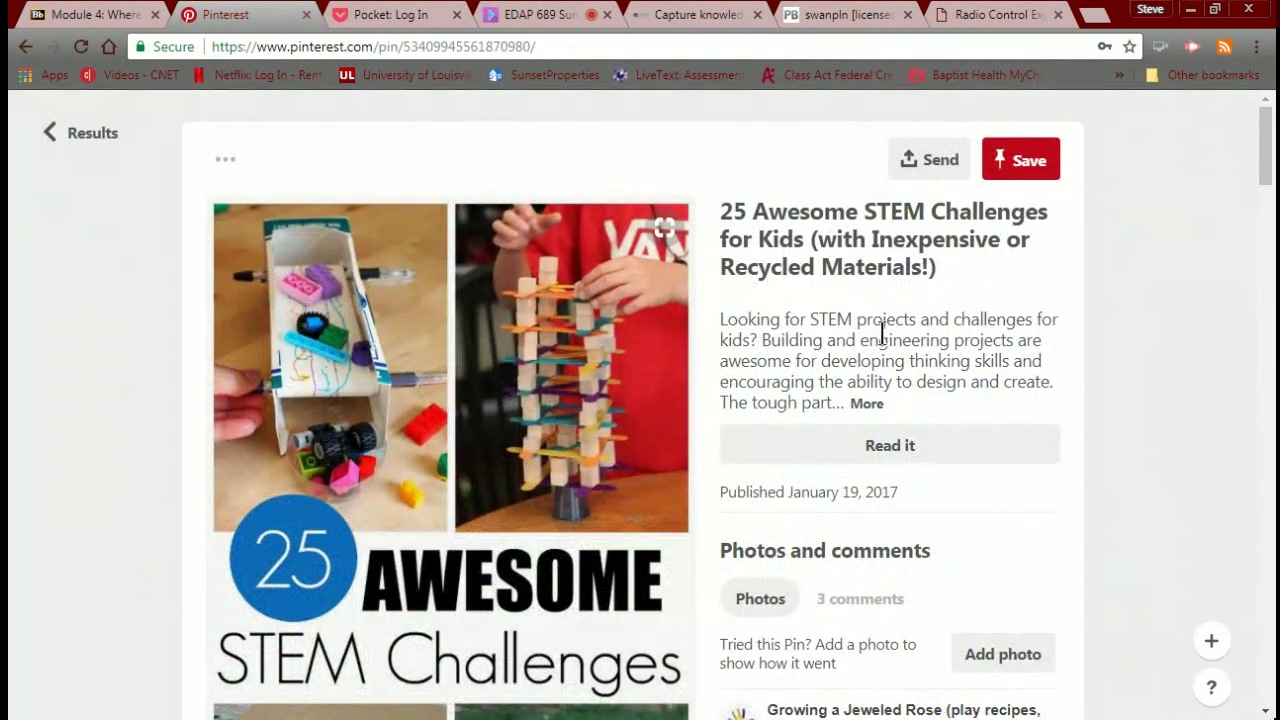
{"action": "left_click", "coordinate": [1015, 164]}
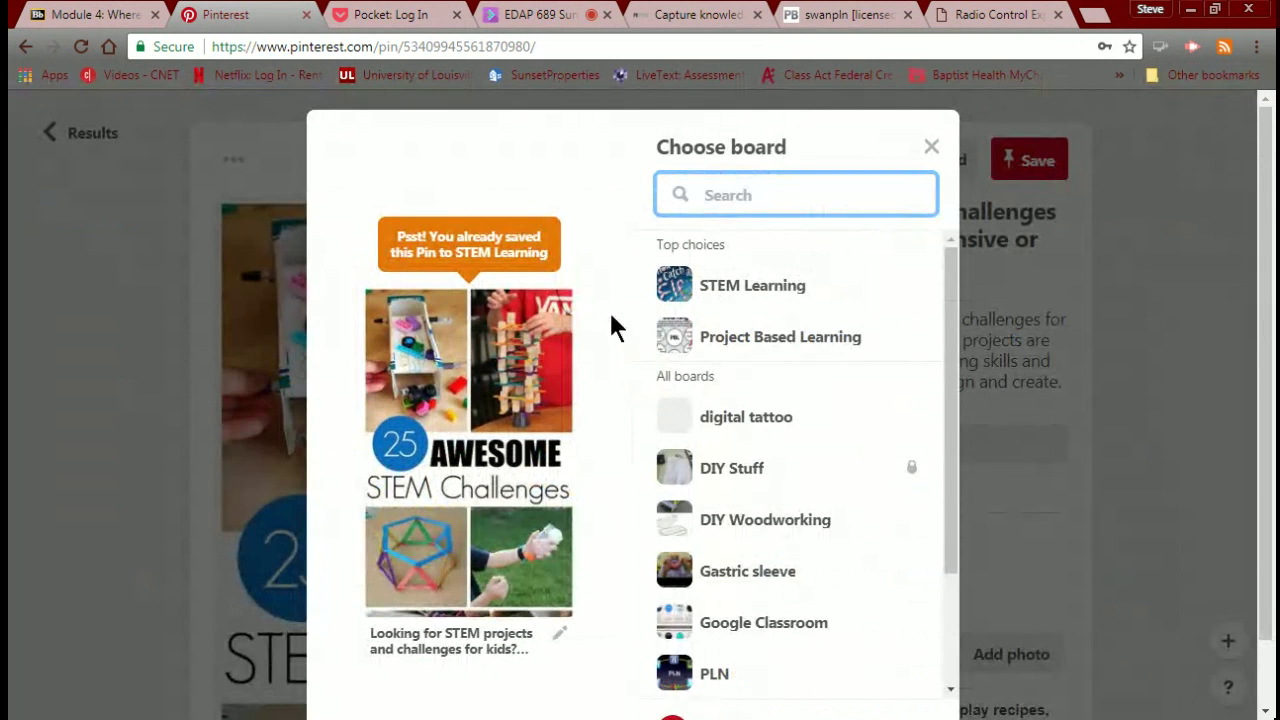
{"action": "left_click", "coordinate": [714, 292]}
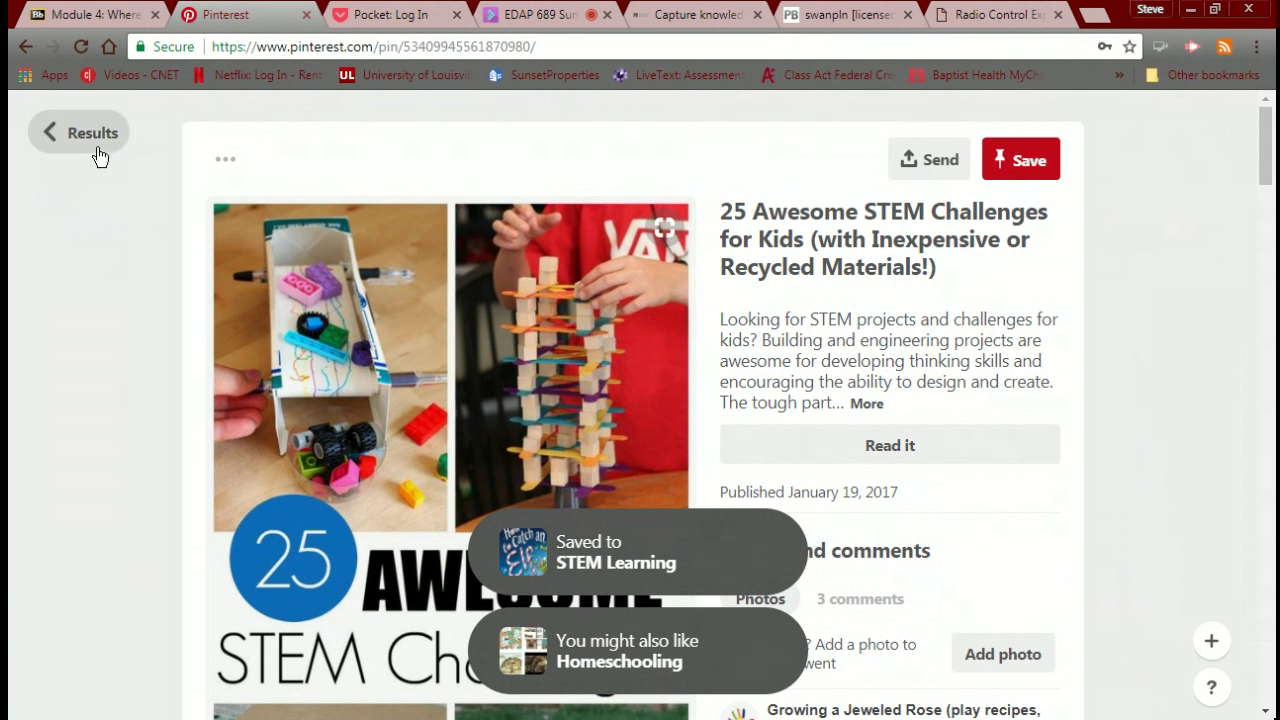
{"action": "left_click", "coordinate": [93, 145]}
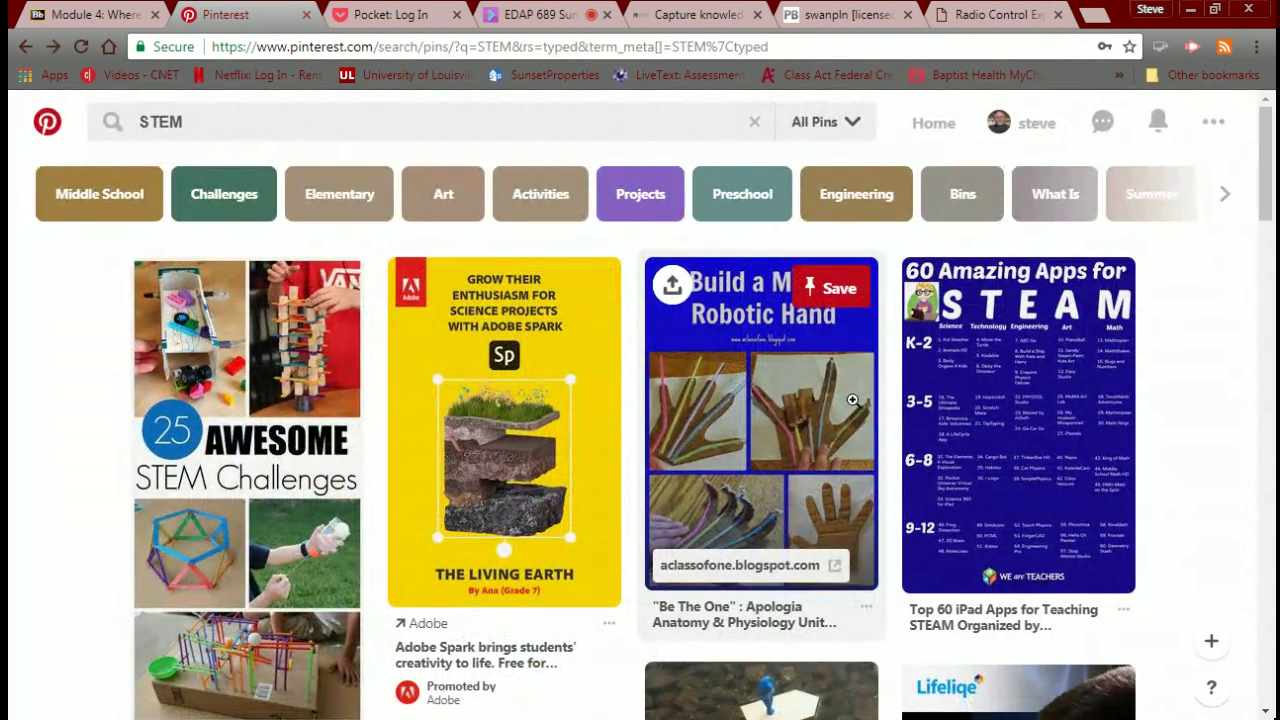
Save the 60 Amazing Apps for STEAM pin to the STEM Learning board.
{"action": "left_click", "coordinate": [942, 435]}
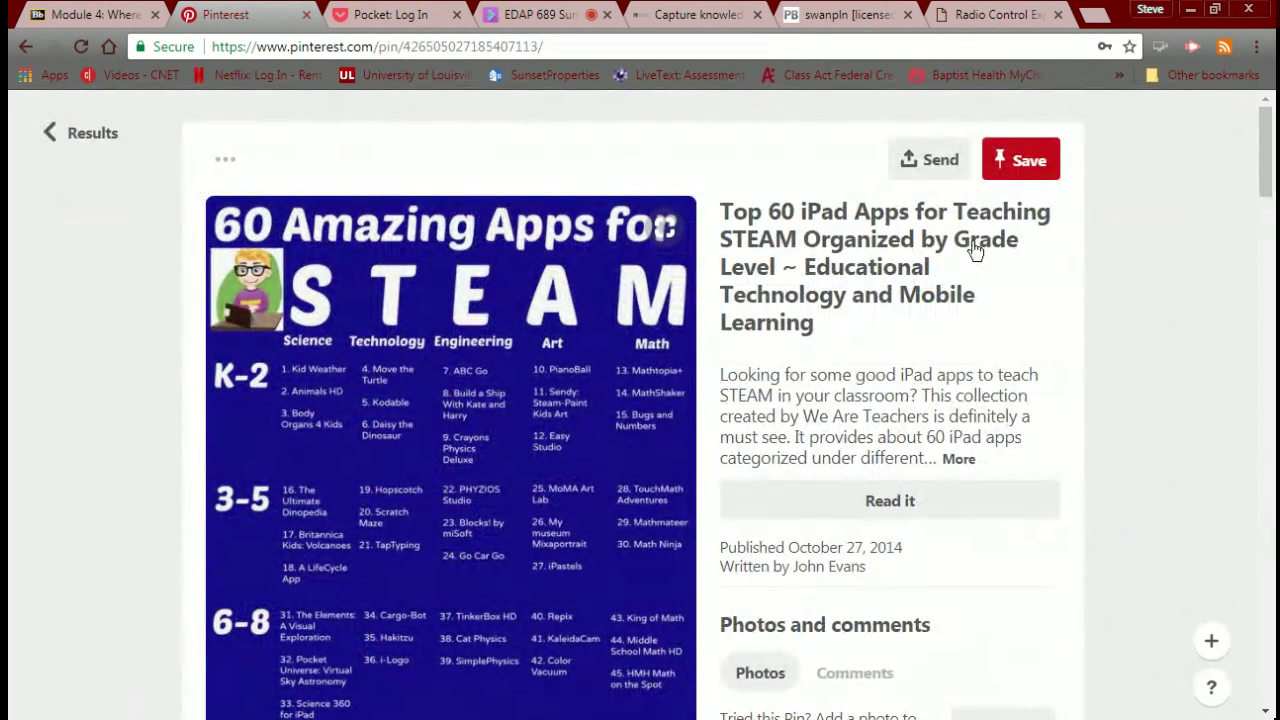
{"action": "left_click", "coordinate": [1018, 178]}
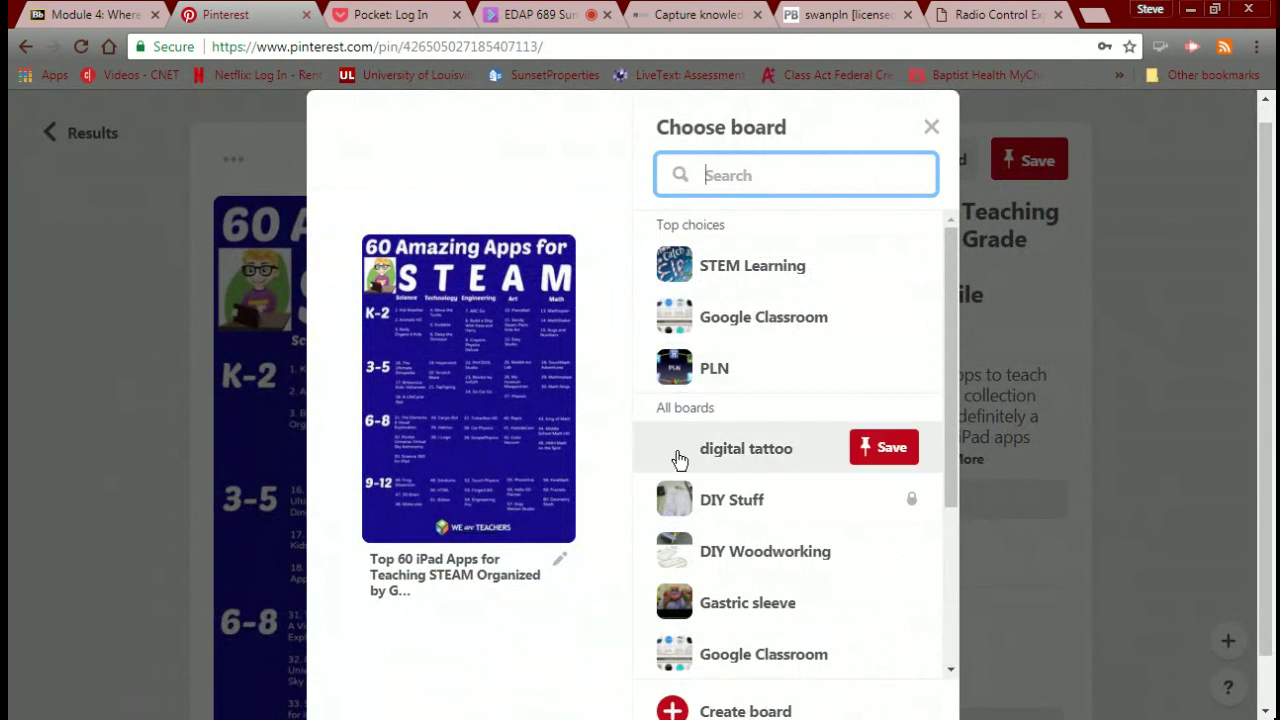
{"action": "left_click", "coordinate": [663, 280]}
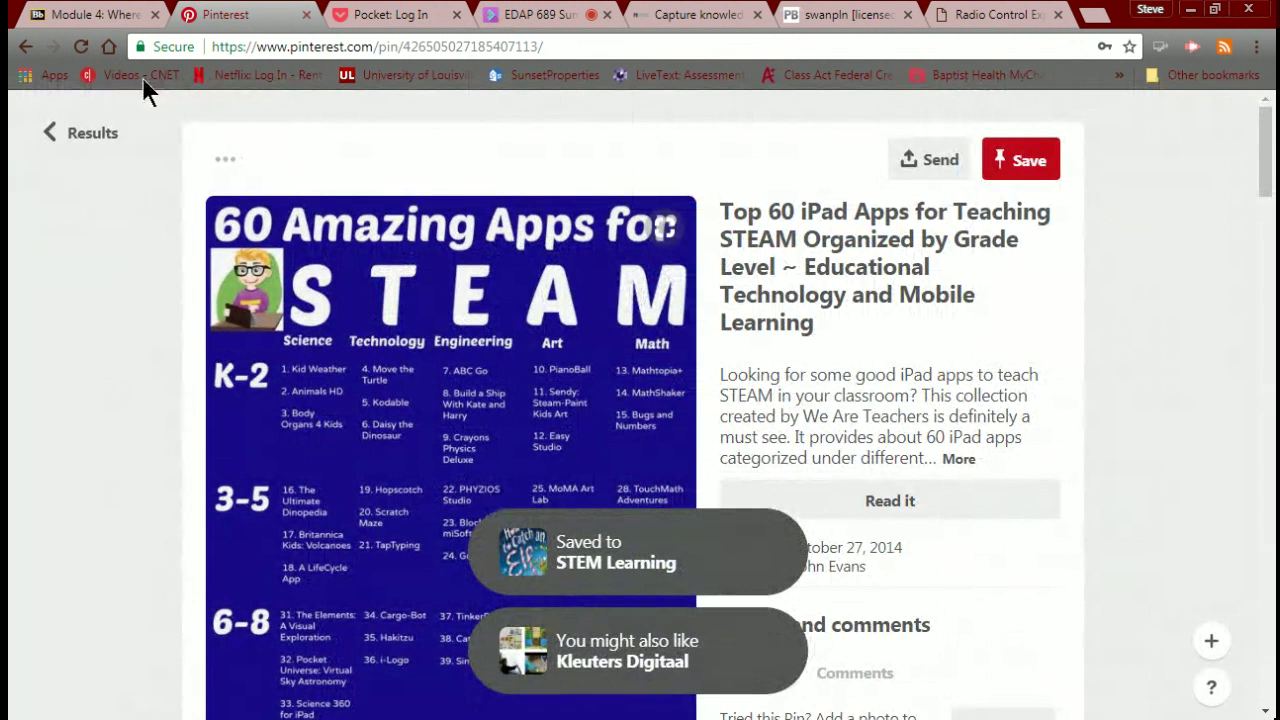
{"action": "left_click", "coordinate": [70, 143]}
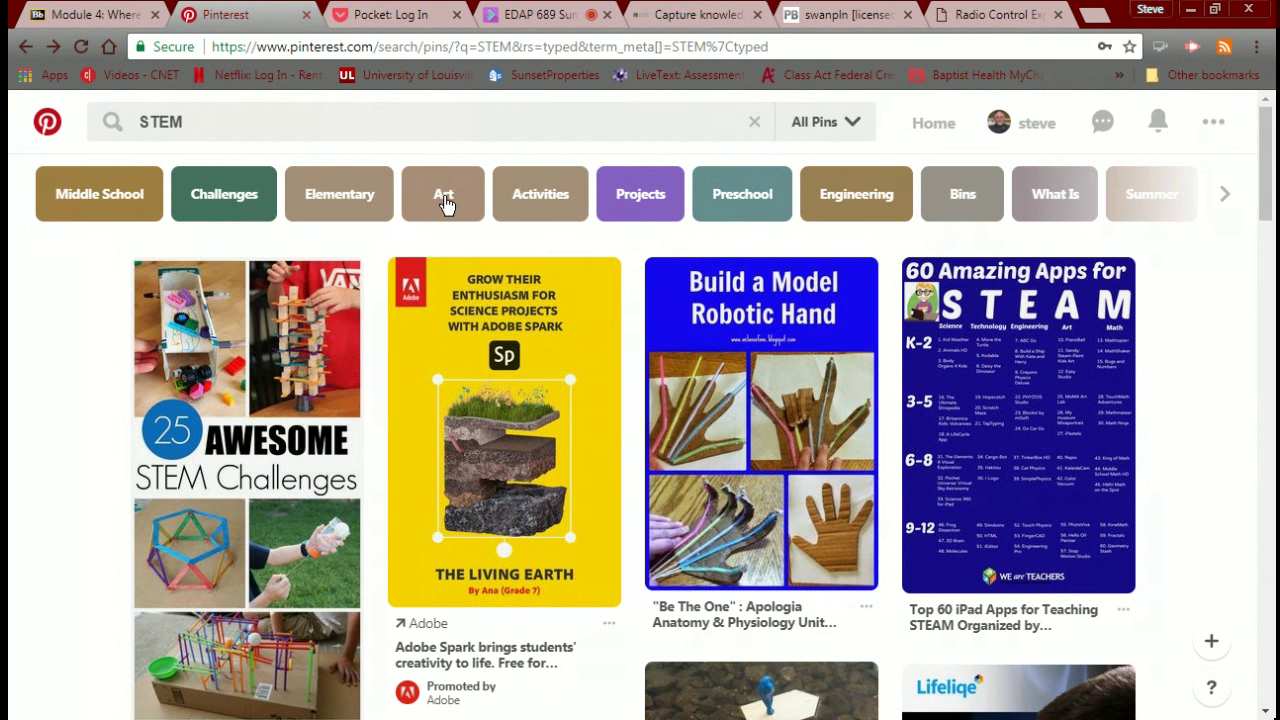
Save the Build a Model Robotic Hand pin to the STEM Learning board.
{"action": "scroll", "coordinate": [586, 334], "scroll_direction": "down", "scroll_amount": 1}
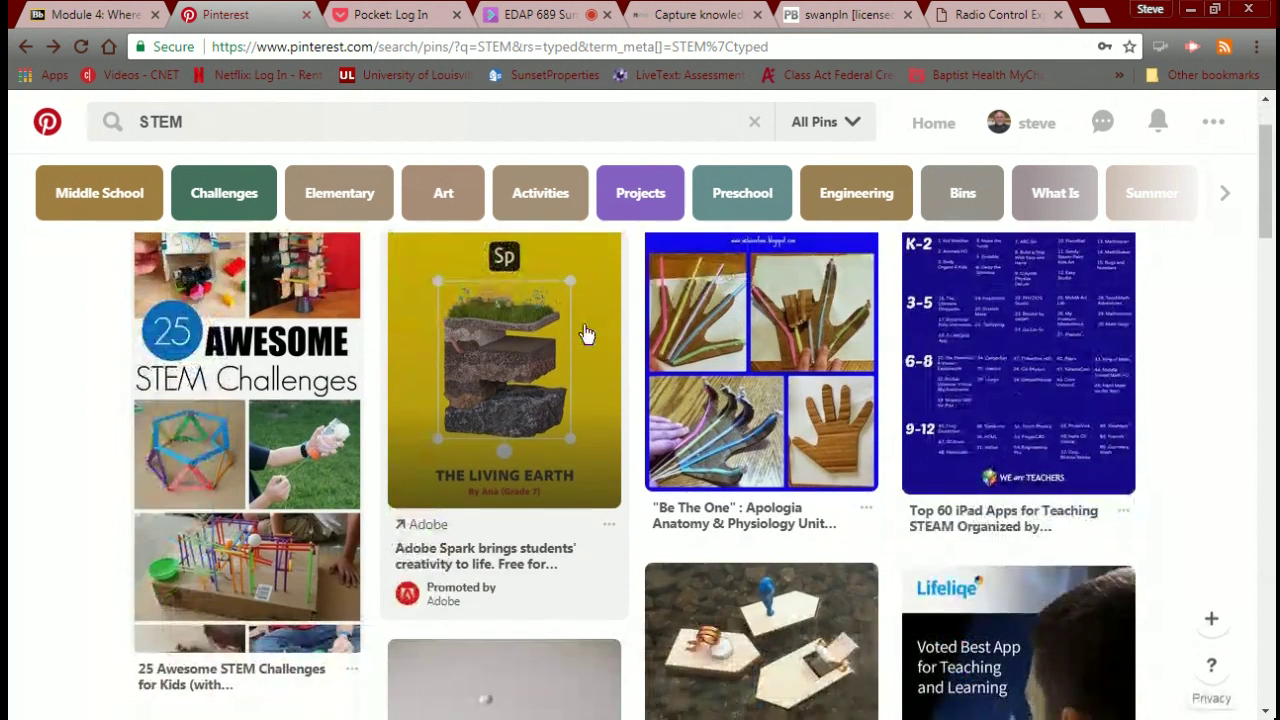
{"action": "scroll", "coordinate": [586, 334], "scroll_direction": "down", "scroll_amount": 3}
{"action": "scroll", "coordinate": [586, 334], "scroll_direction": "up", "scroll_amount": 4}
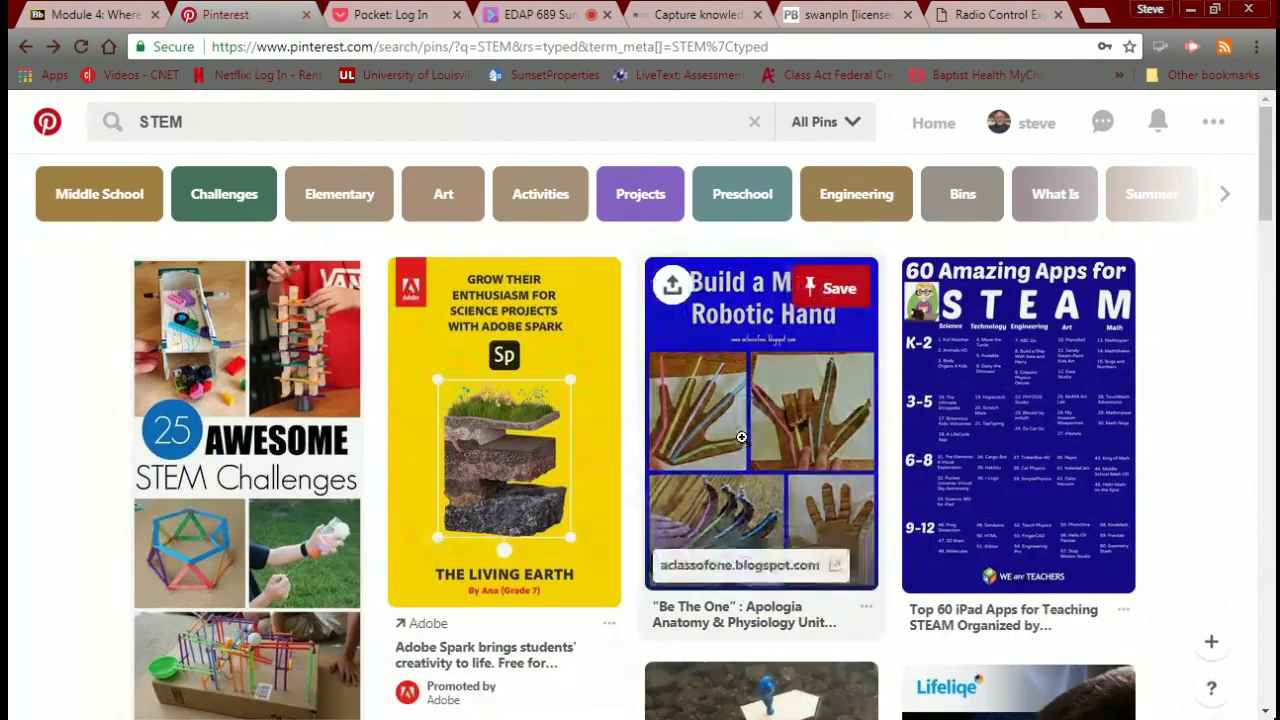
{"action": "left_click", "coordinate": [741, 437]}
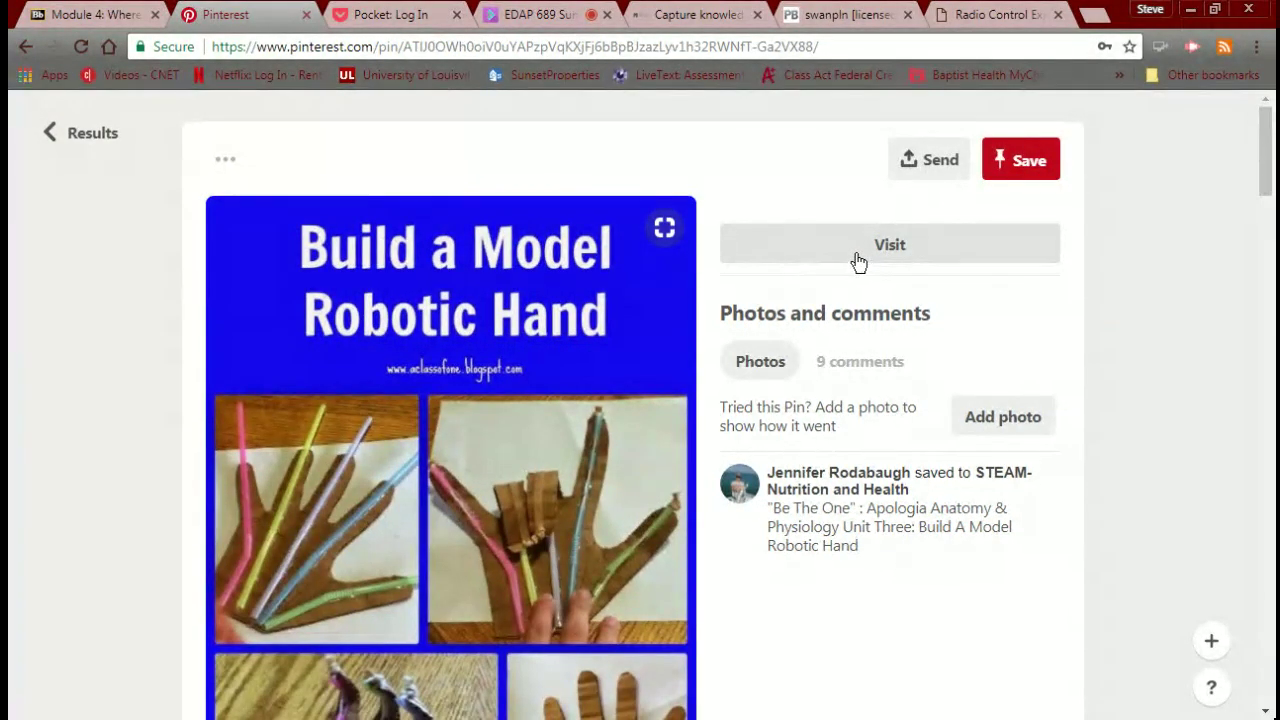
{"action": "left_click", "coordinate": [1008, 166]}
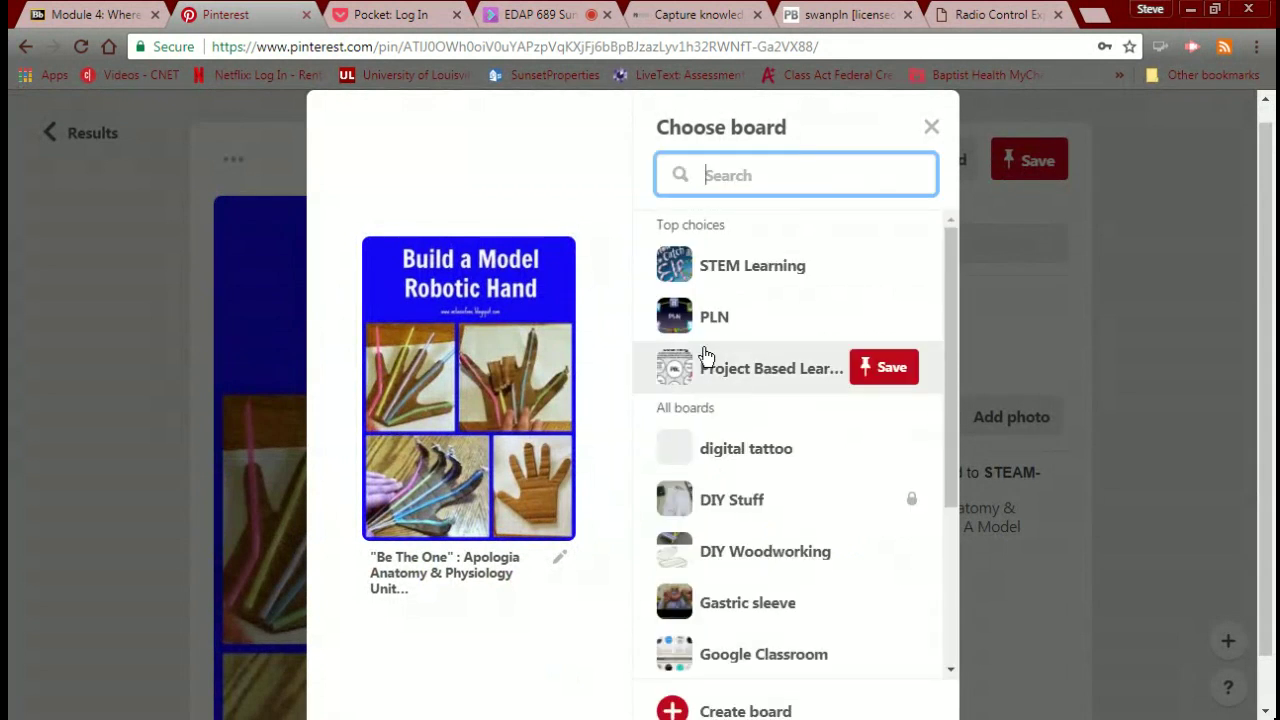
{"action": "left_click", "coordinate": [685, 272]}
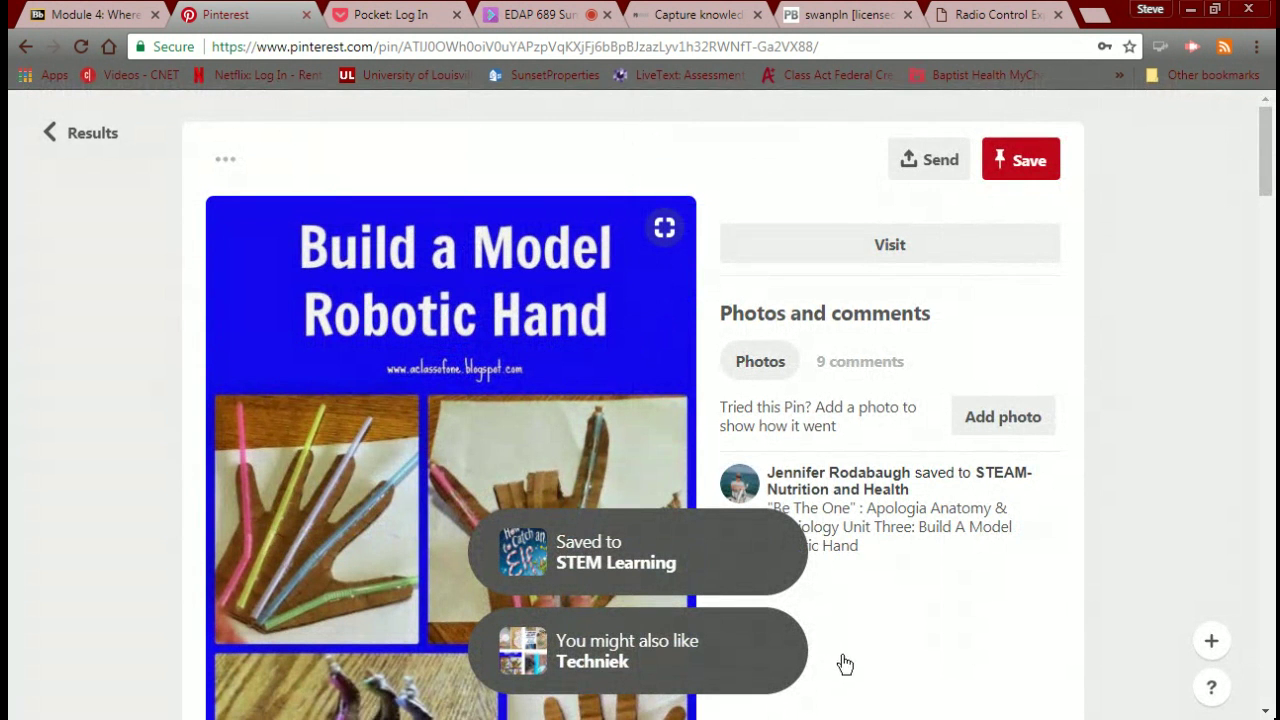
Follow the suggested Techniek board, then return to the home feed.
{"action": "left_click", "coordinate": [657, 655]}
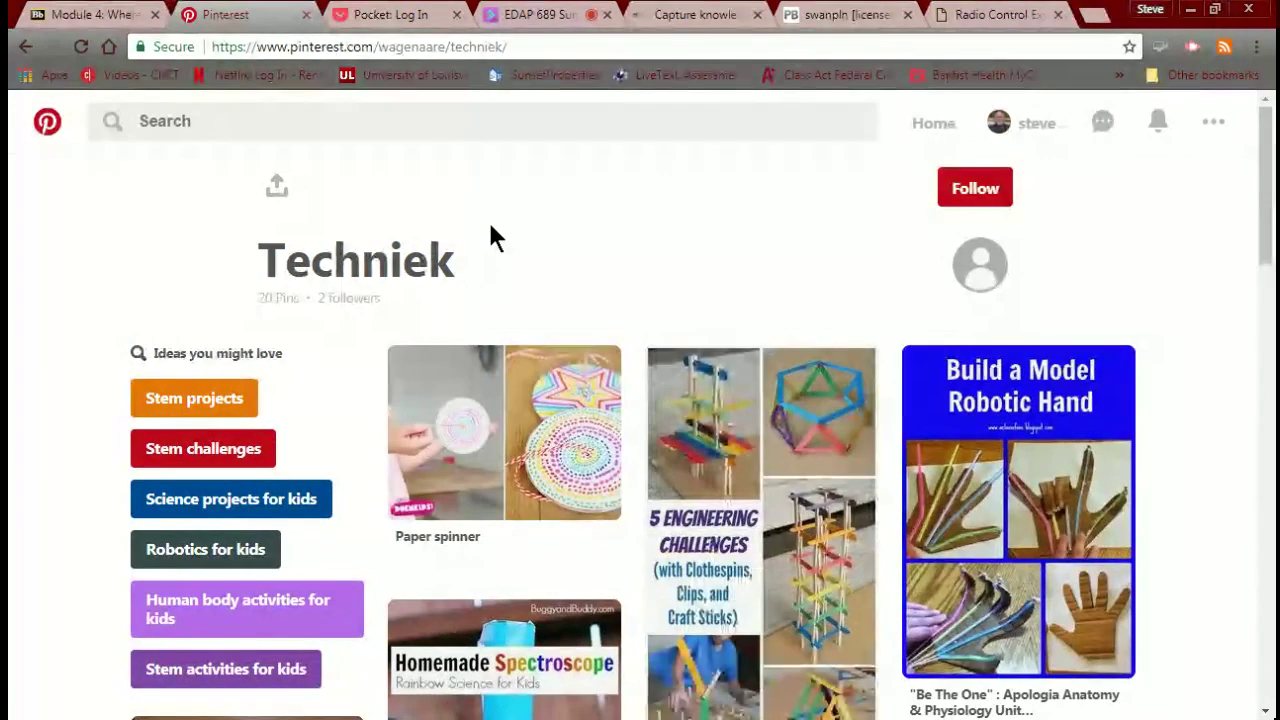
{"action": "left_click", "coordinate": [955, 192]}
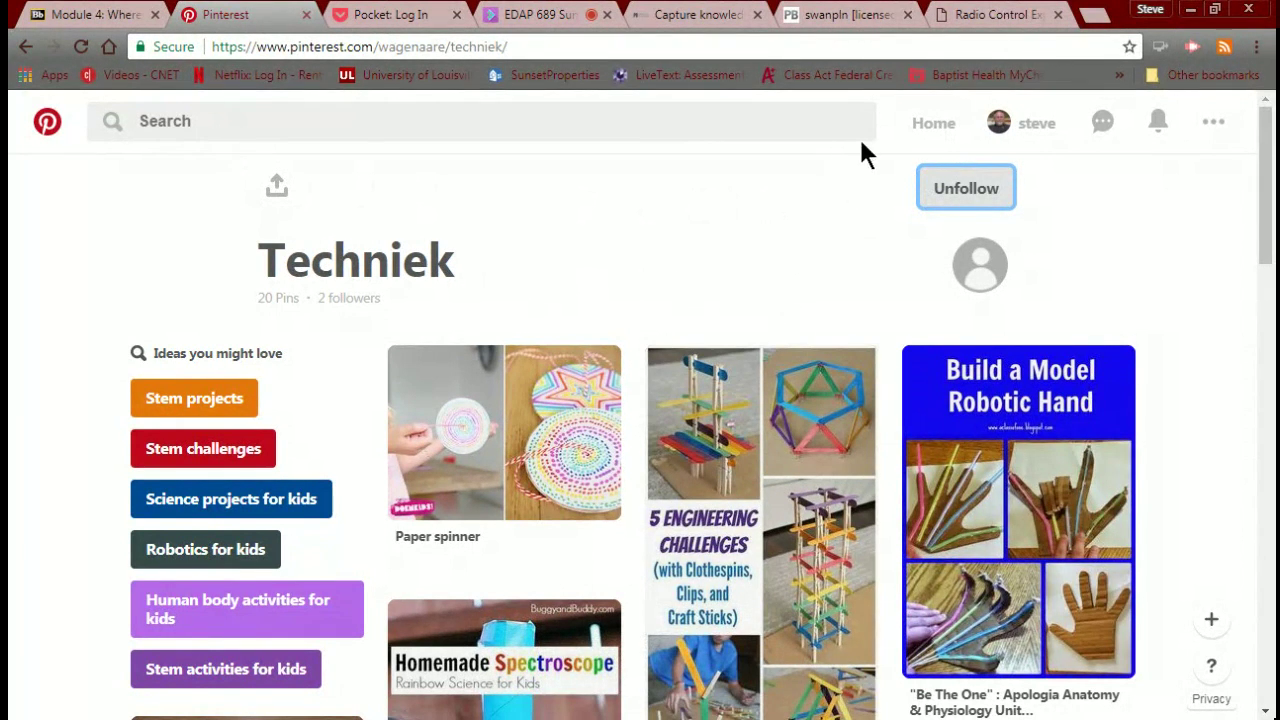
{"action": "left_click", "coordinate": [942, 124]}
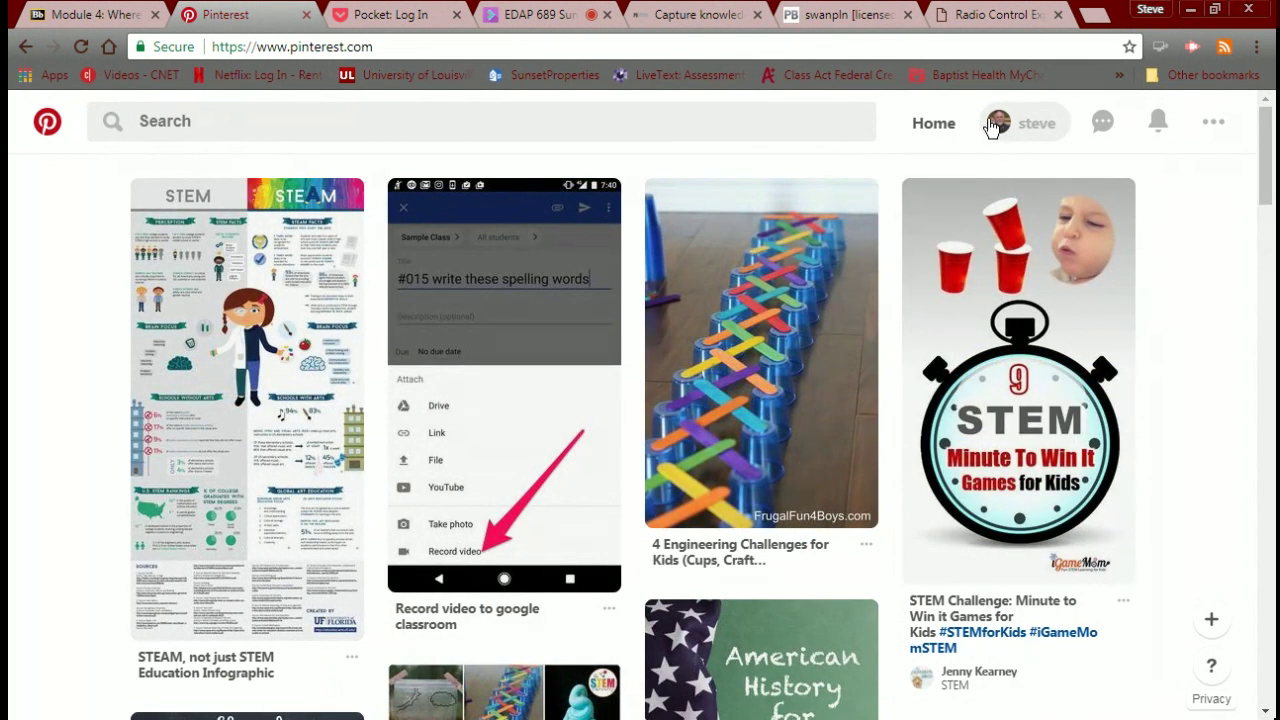
Save the 4 Engineering Challenges cups pin to STEM Learning and open your profile's boards.
{"action": "left_click", "coordinate": [763, 332]}
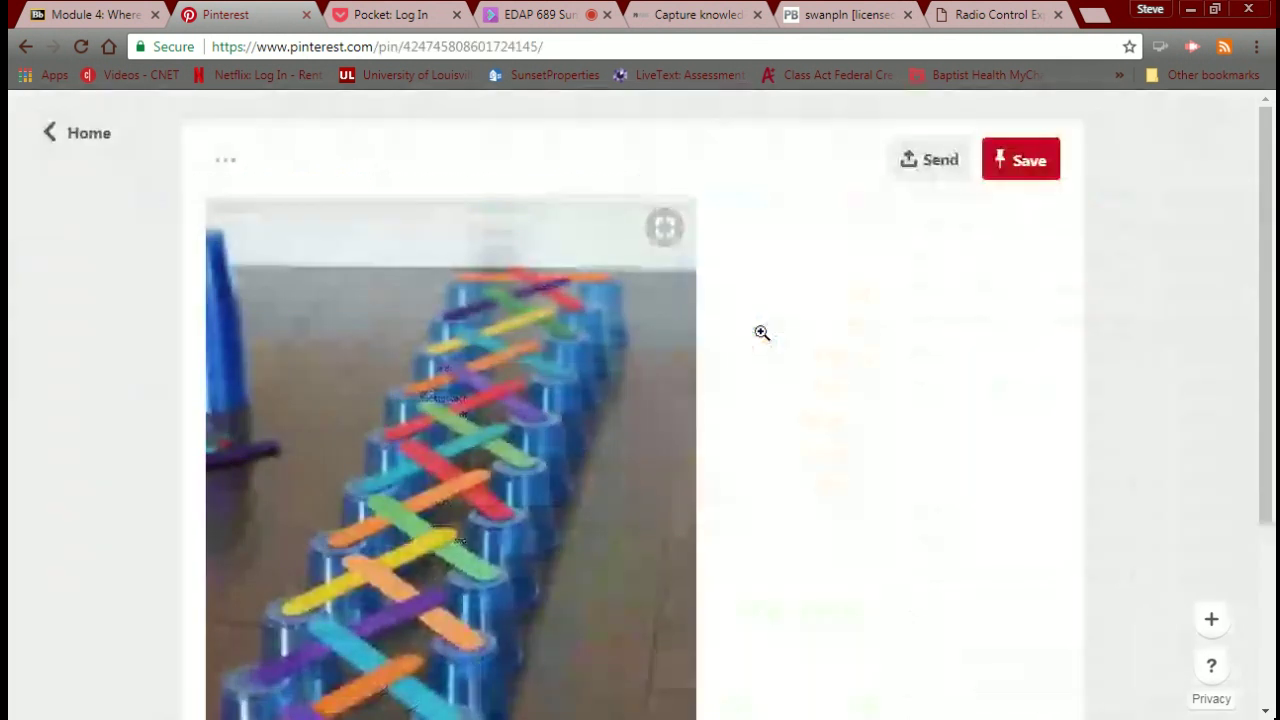
{"action": "left_click", "coordinate": [1040, 163]}
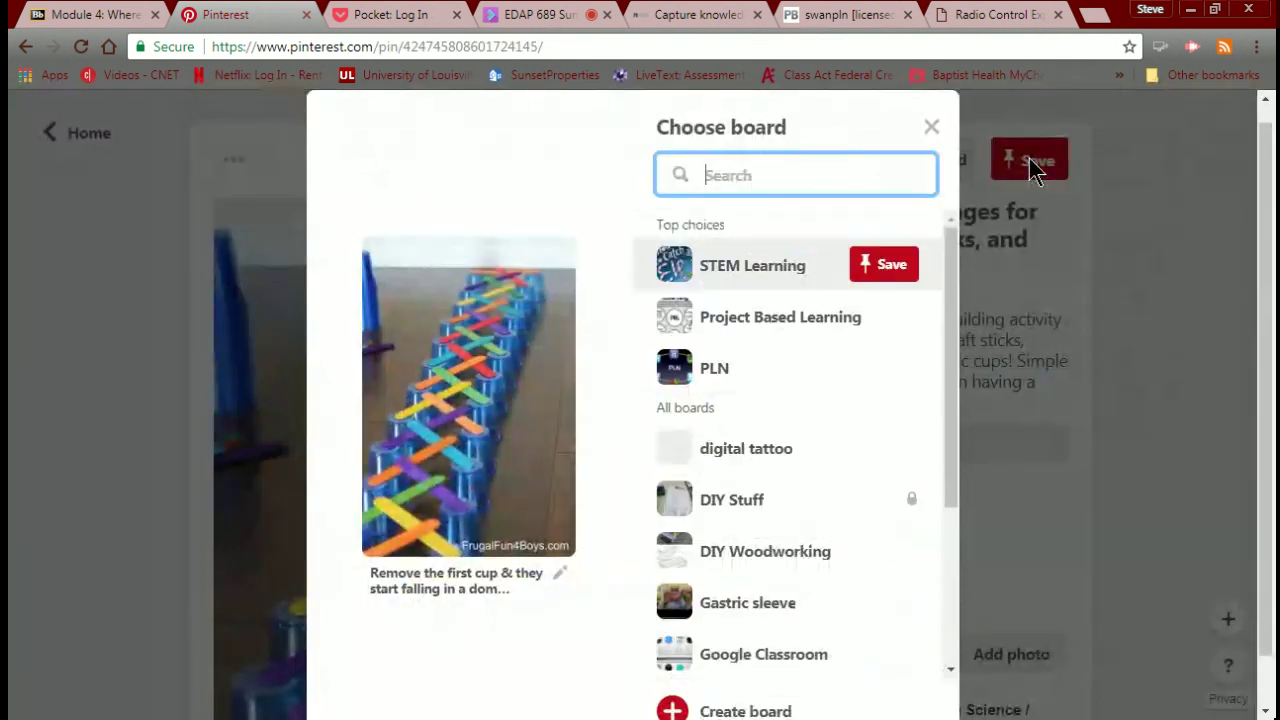
{"action": "left_click", "coordinate": [722, 268]}
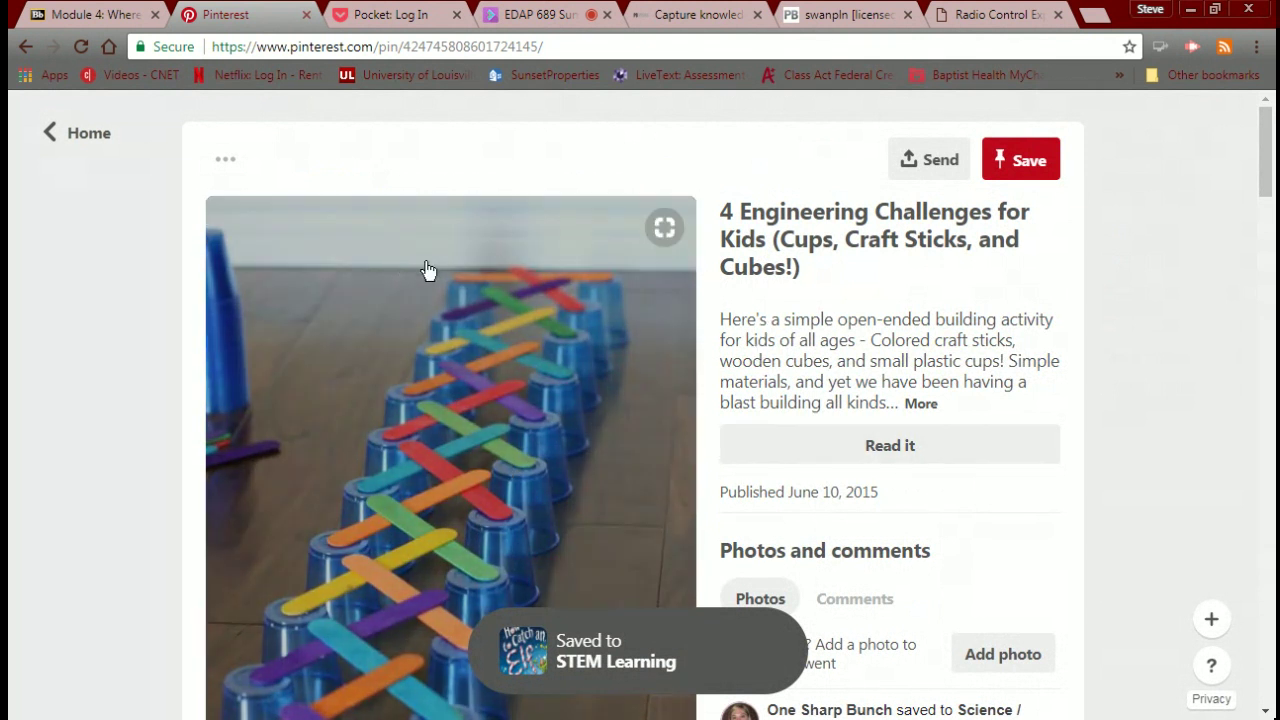
{"action": "left_click", "coordinate": [93, 142]}
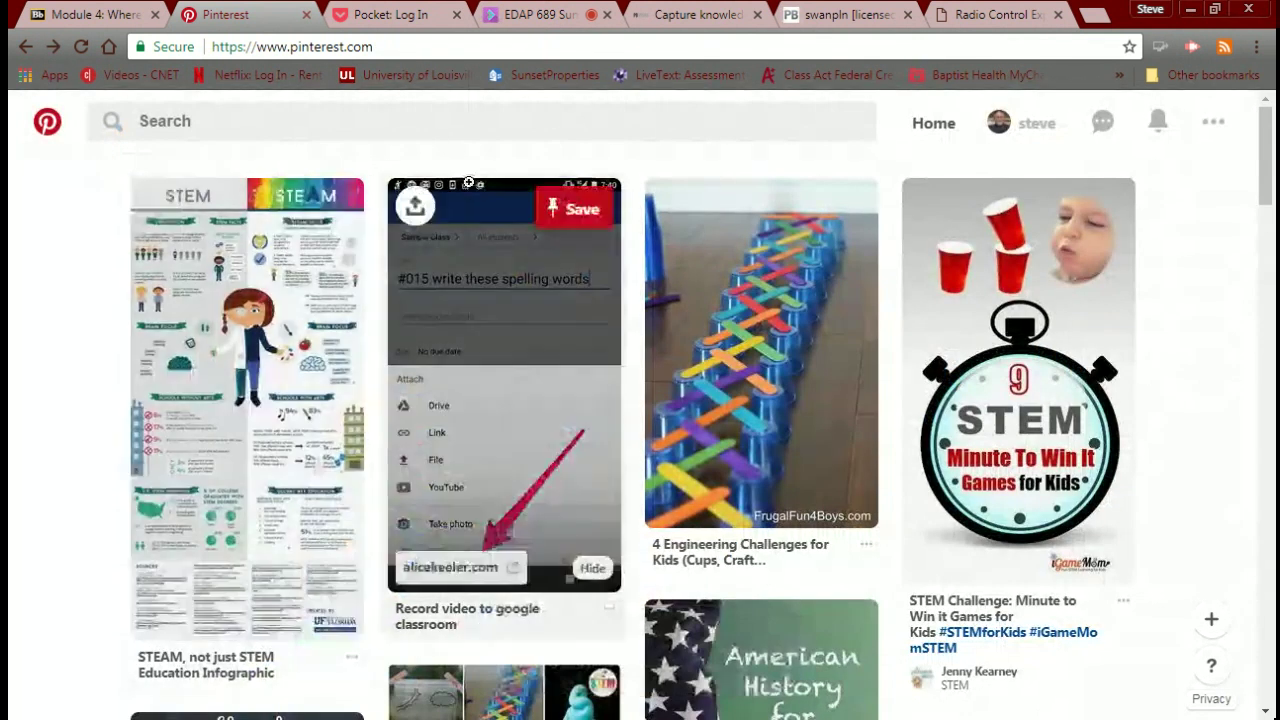
{"action": "left_click", "coordinate": [996, 123]}
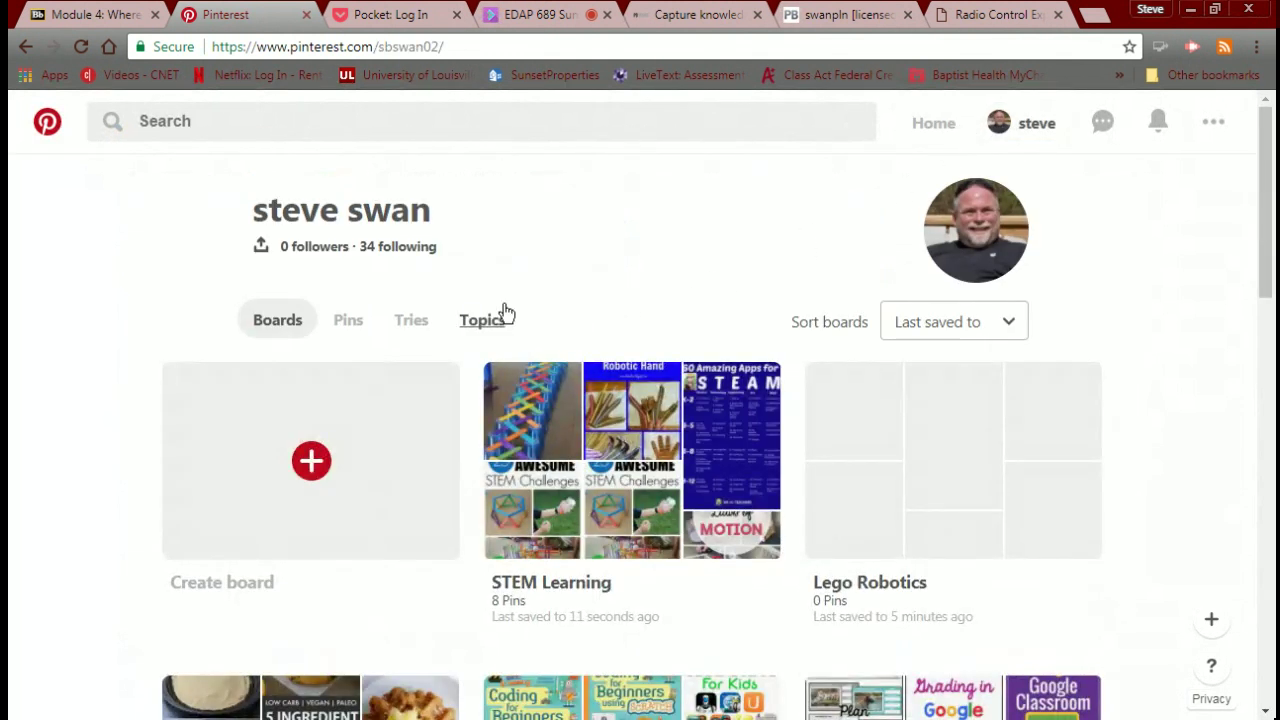
Browse the Robotics In Education board, then return to the profile page listing all boards.
{"action": "scroll", "coordinate": [505, 313], "scroll_direction": "down", "scroll_amount": 2}
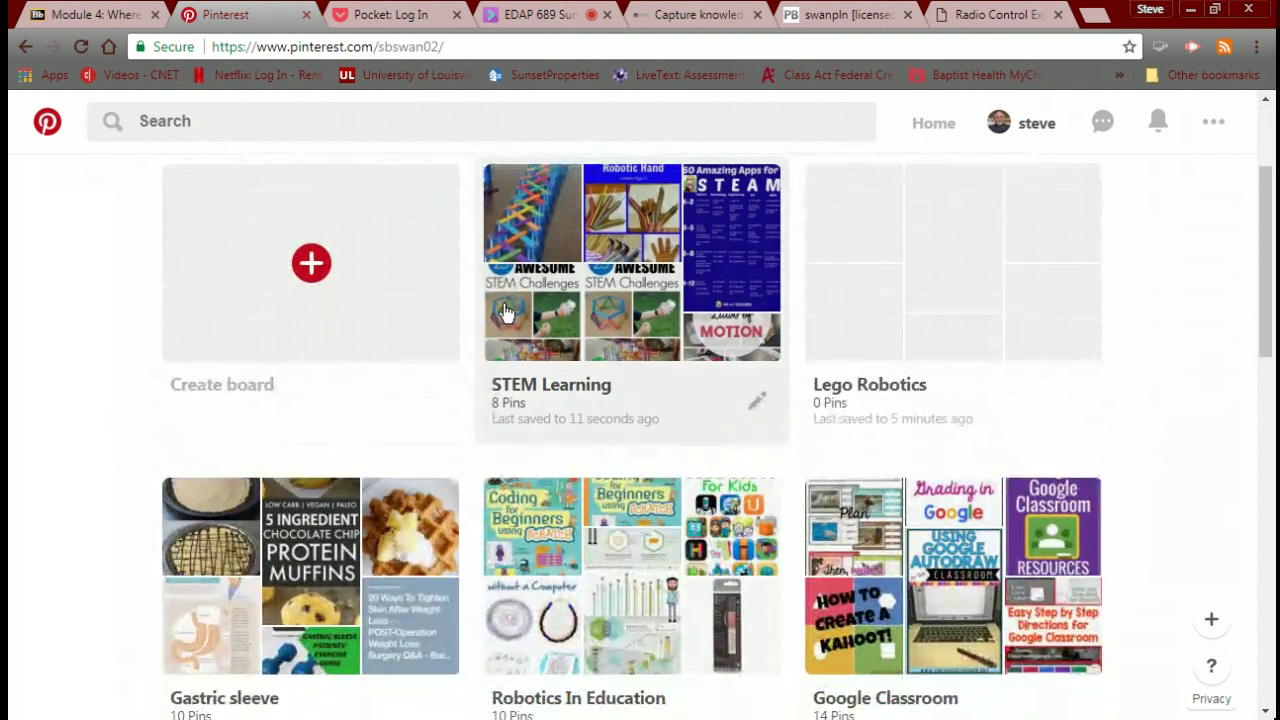
{"action": "scroll", "coordinate": [505, 313], "scroll_direction": "down", "scroll_amount": 3}
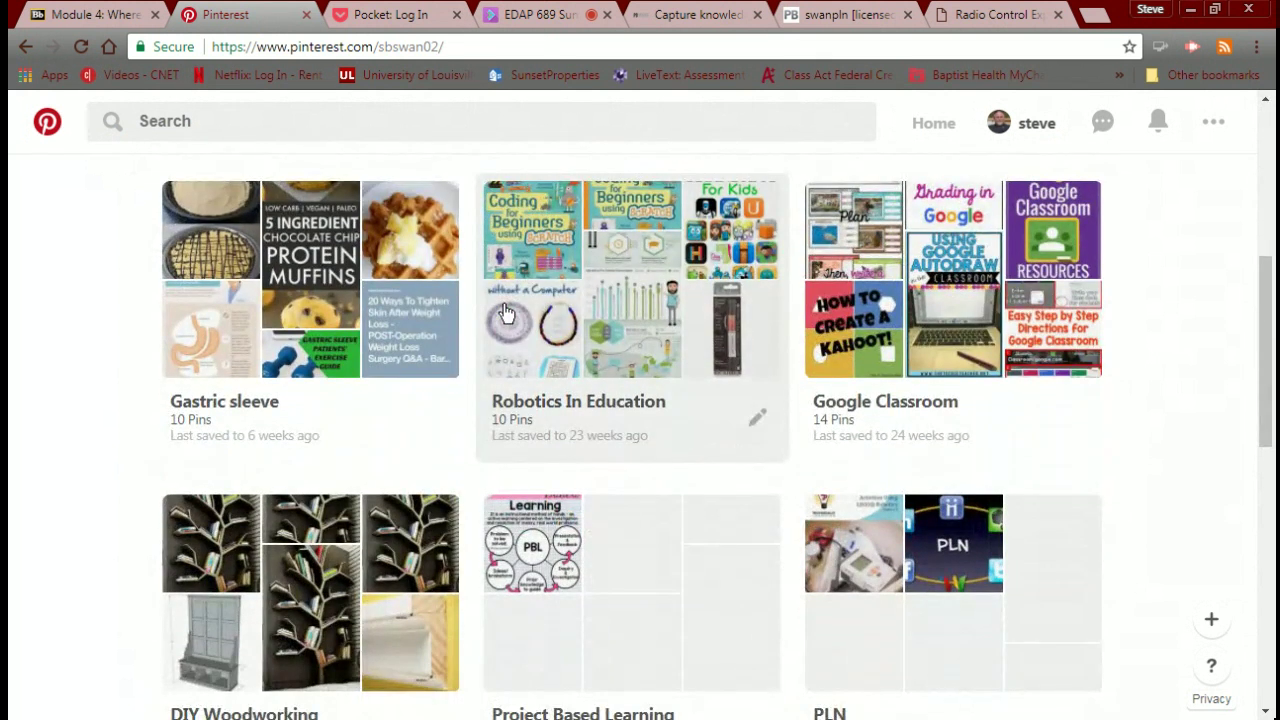
{"action": "scroll", "coordinate": [505, 313], "scroll_direction": "down", "scroll_amount": 1}
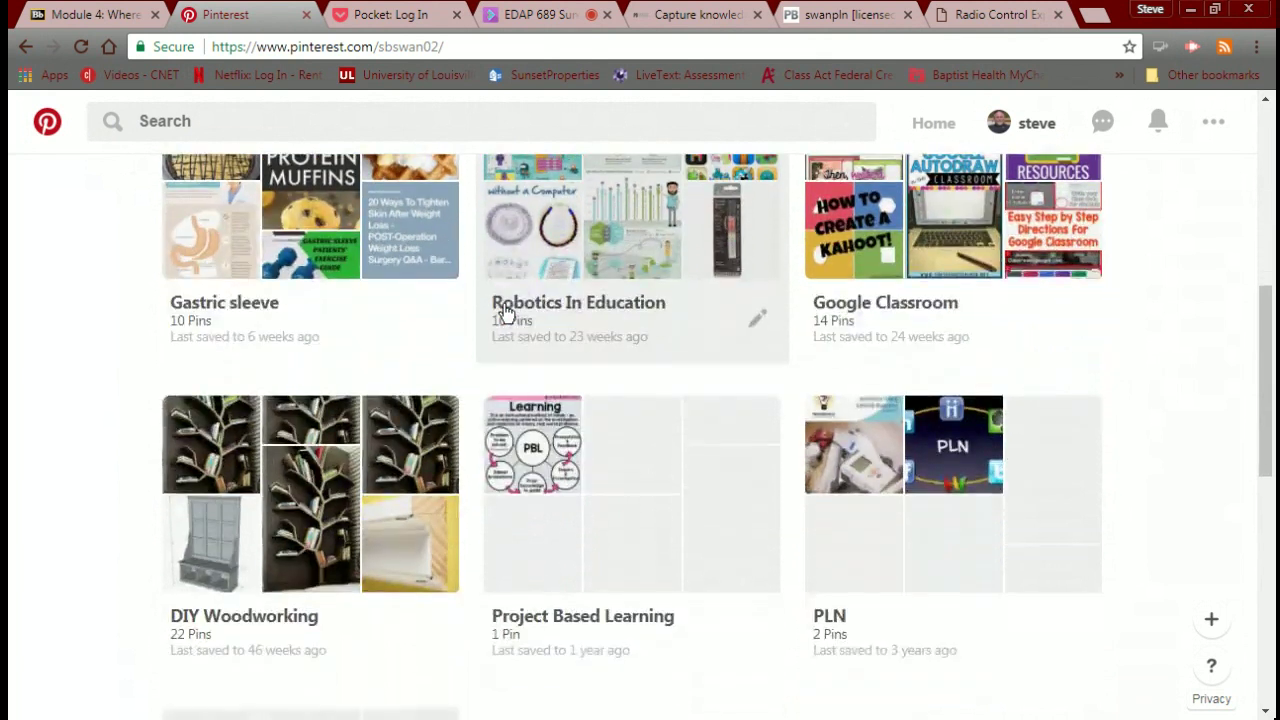
{"action": "scroll", "coordinate": [505, 313], "scroll_direction": "up", "scroll_amount": 2}
{"action": "scroll", "coordinate": [503, 311], "scroll_direction": "down", "scroll_amount": 1}
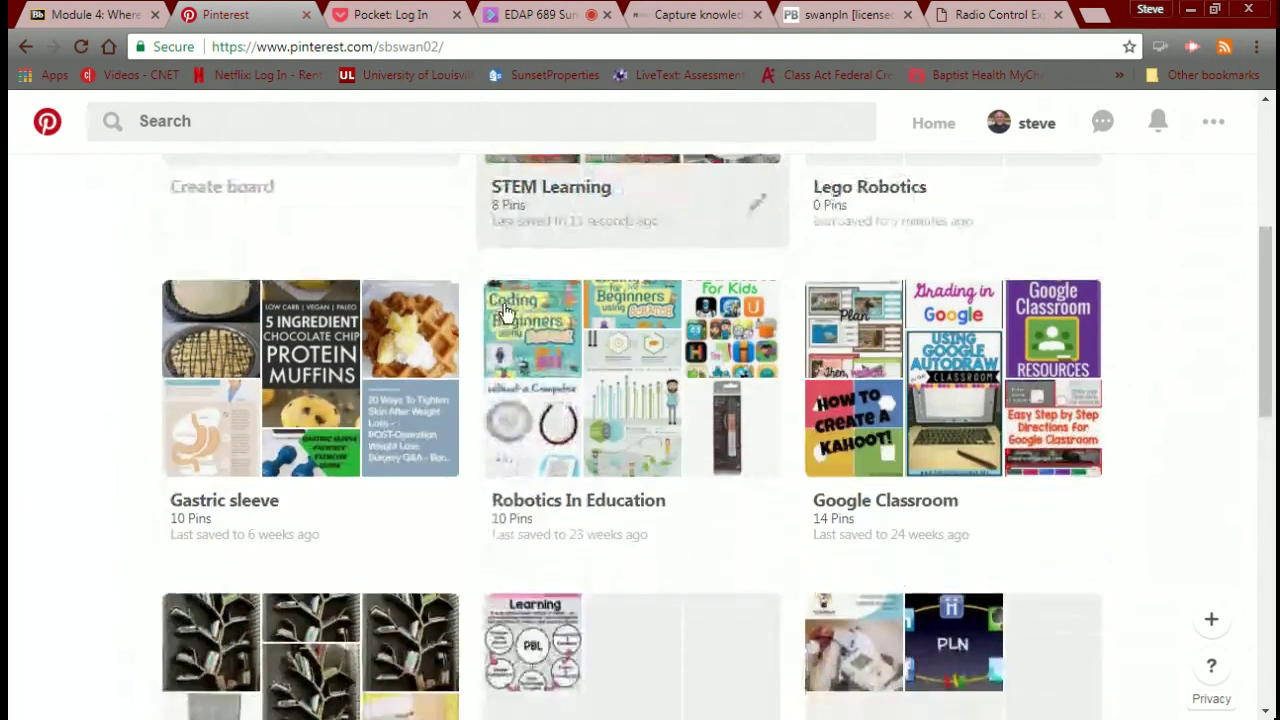
{"action": "left_click", "coordinate": [610, 298]}
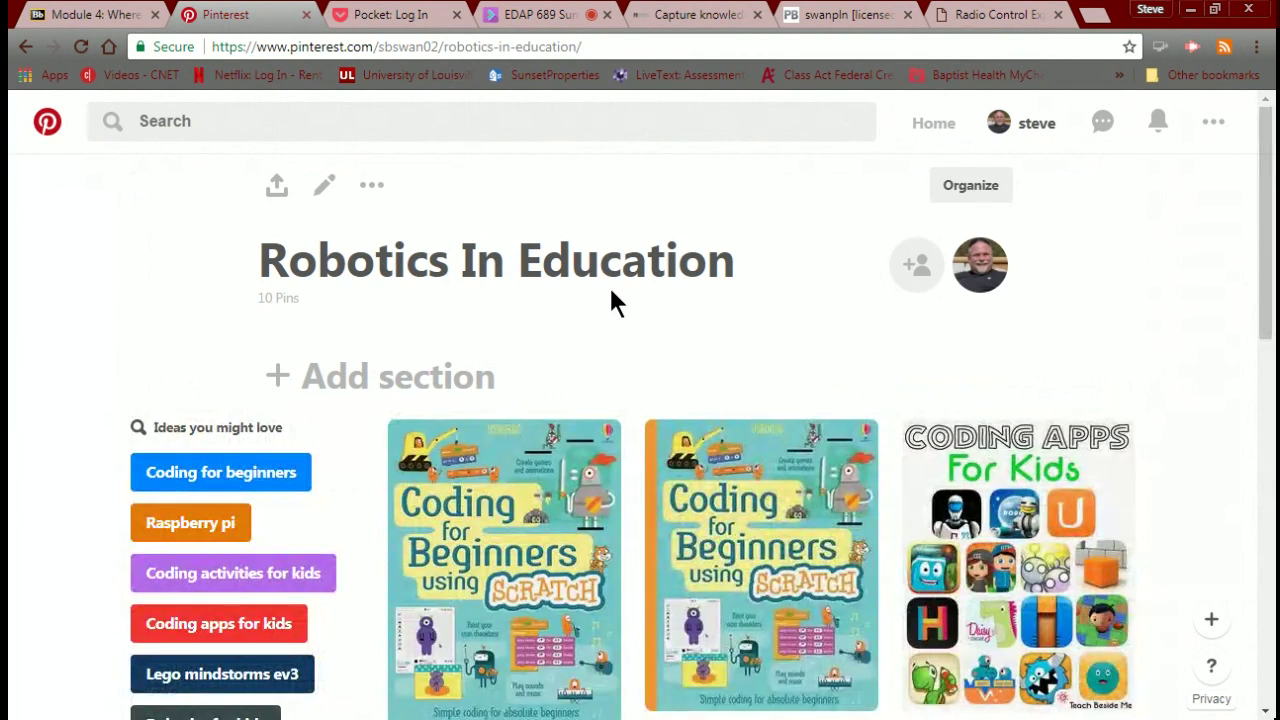
{"action": "scroll", "coordinate": [591, 395], "scroll_direction": "down", "scroll_amount": 7}
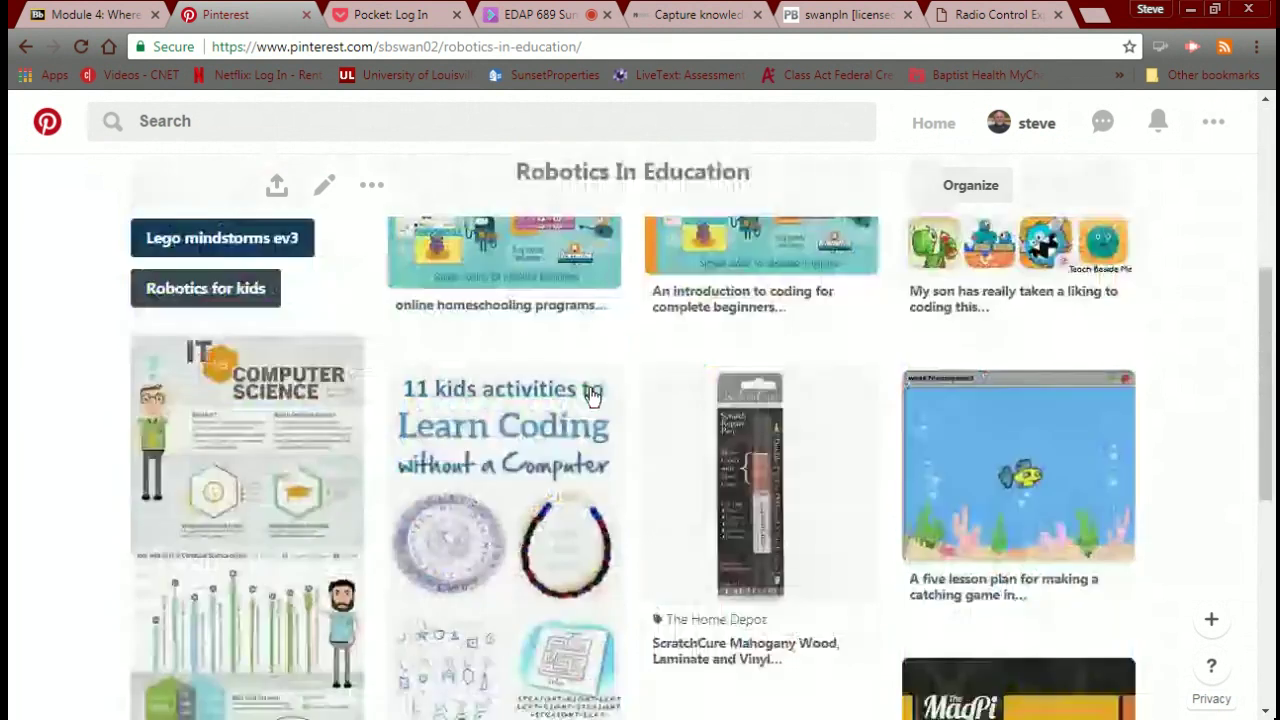
{"action": "scroll", "coordinate": [591, 388], "scroll_direction": "down", "scroll_amount": 3}
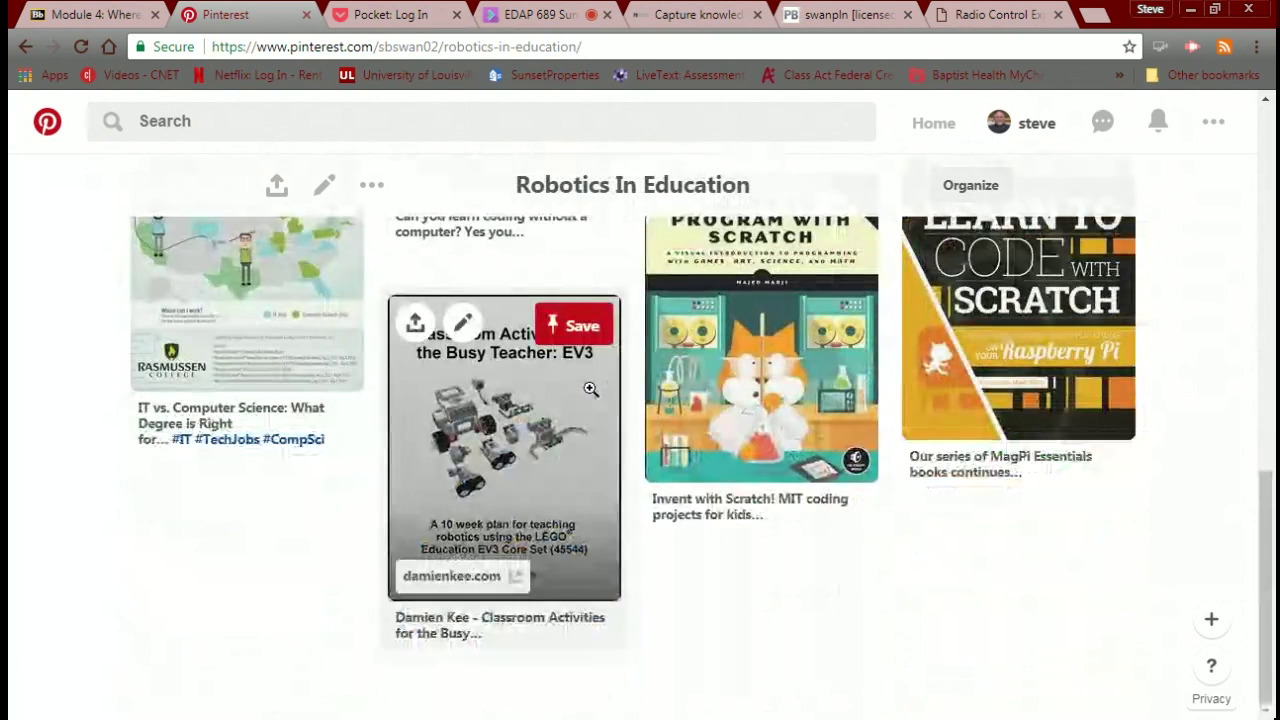
{"action": "scroll", "coordinate": [591, 388], "scroll_direction": "up", "scroll_amount": 10}
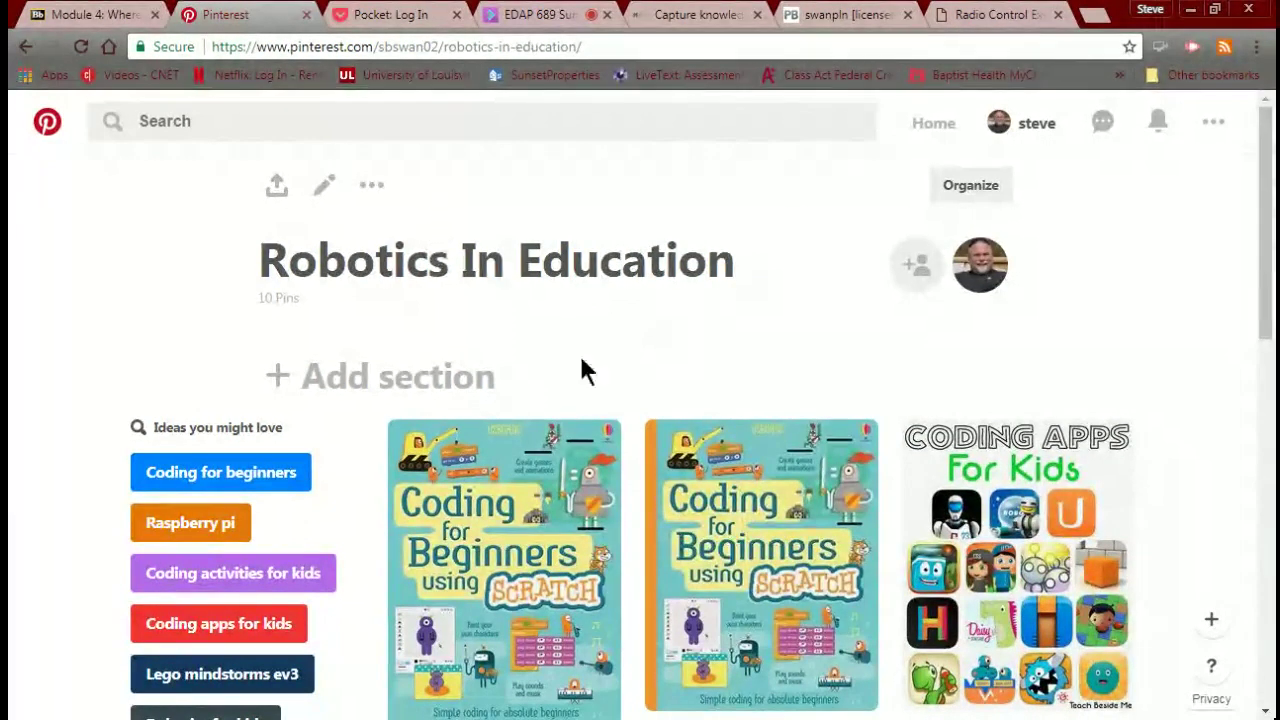
{"action": "scroll", "coordinate": [872, 447], "scroll_direction": "down", "scroll_amount": 3}
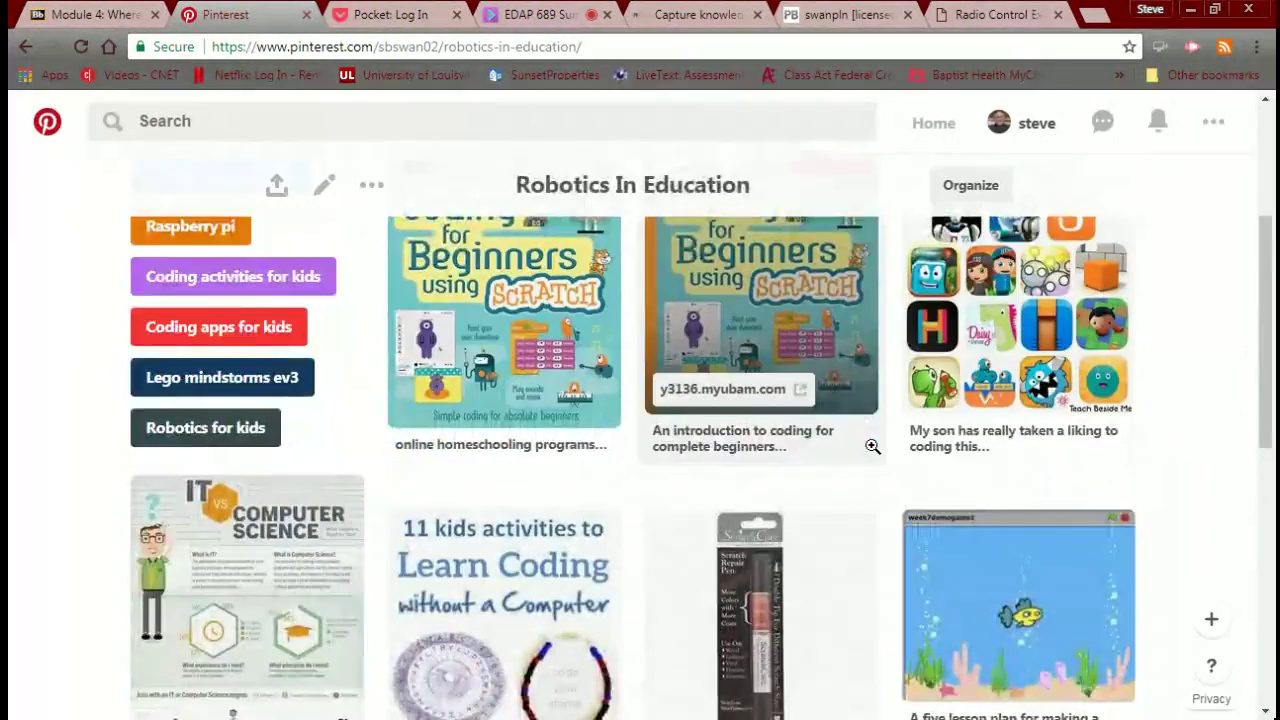
{"action": "scroll", "coordinate": [872, 447], "scroll_direction": "down", "scroll_amount": 6}
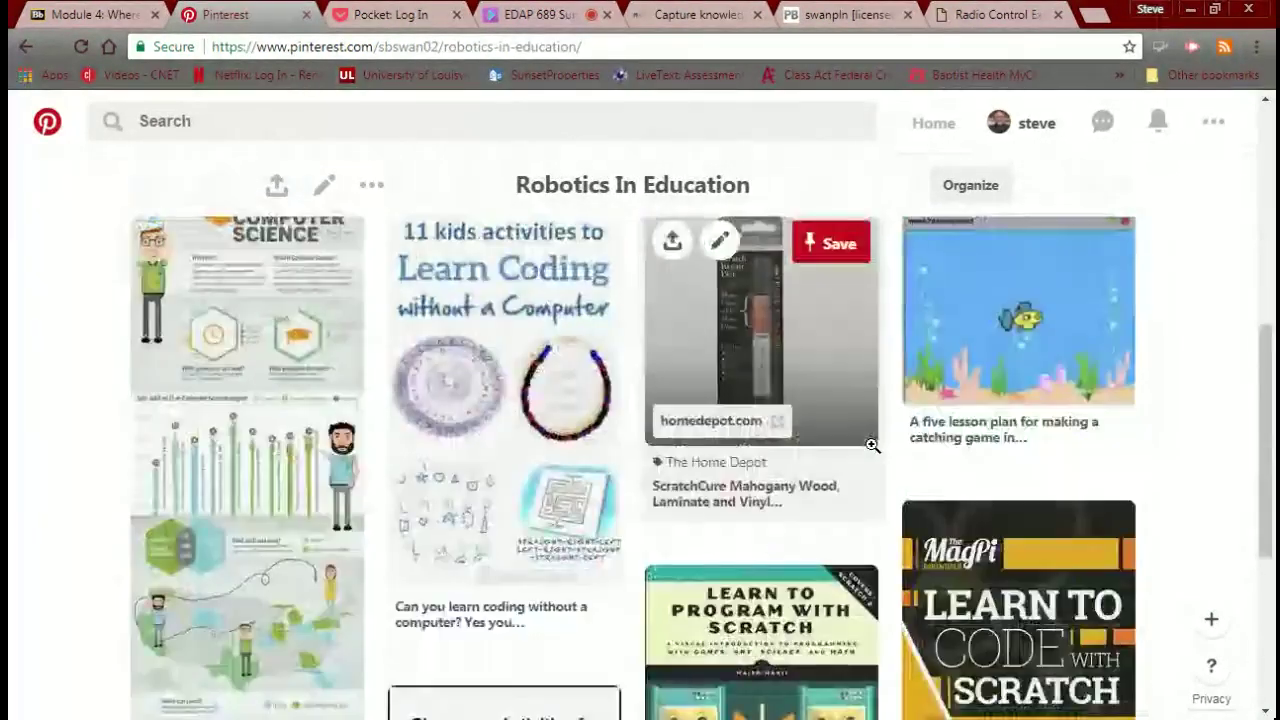
{"action": "scroll", "coordinate": [872, 447], "scroll_direction": "up", "scroll_amount": 10}
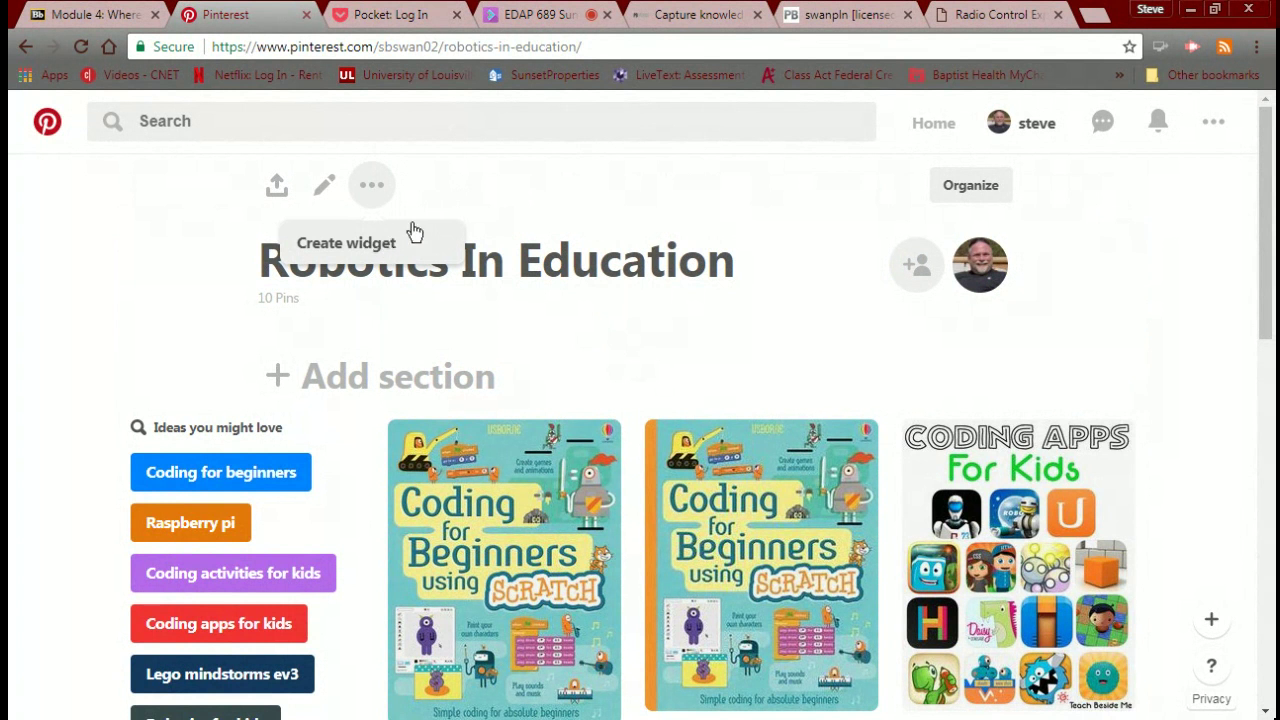
{"action": "mouse_move", "coordinate": [535, 485]}
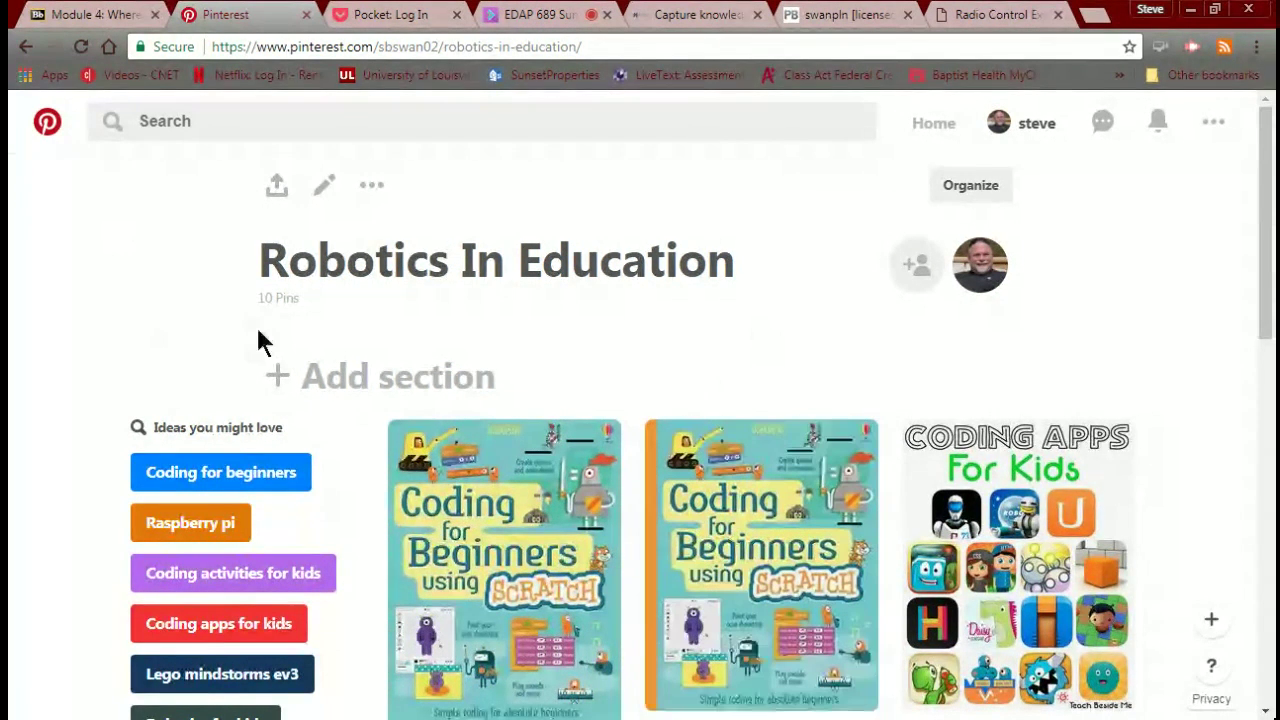
{"action": "left_click", "coordinate": [1001, 130]}
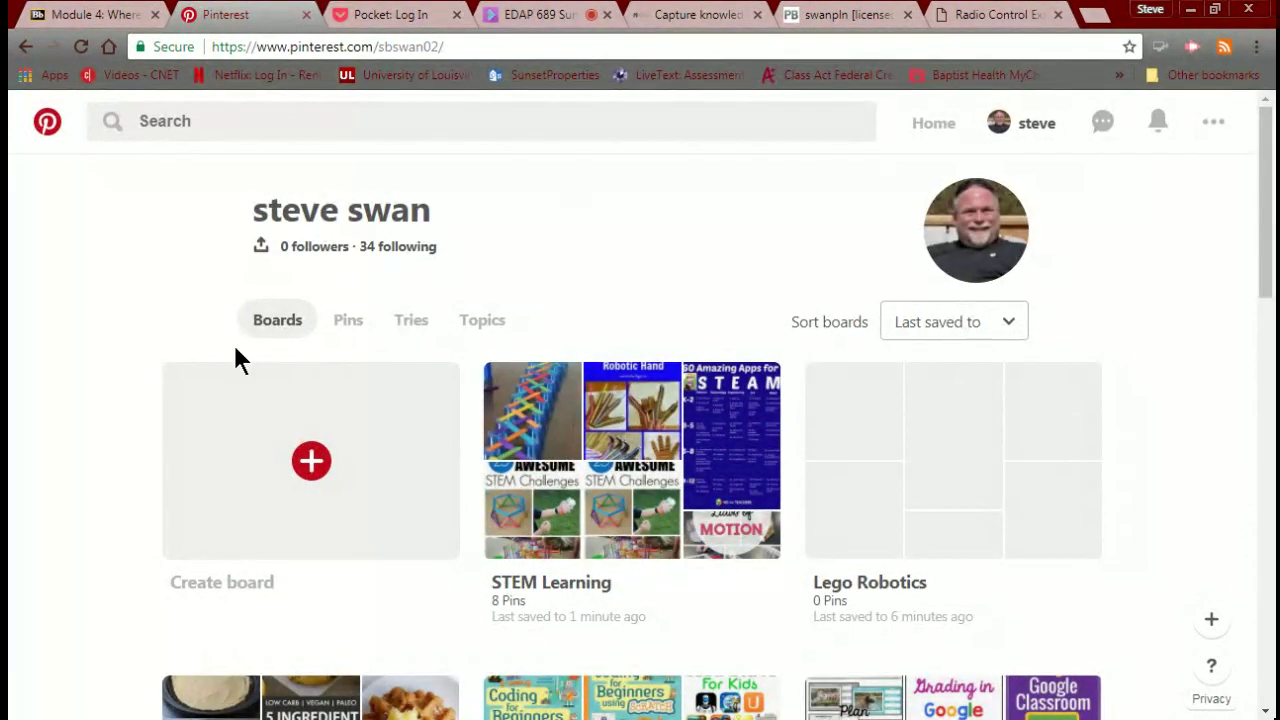
Open the STEM Learning board from the Boards list and show its extra options menu.
{"action": "left_click", "coordinate": [256, 324]}
{"action": "scroll", "coordinate": [526, 412], "scroll_direction": "down", "scroll_amount": 5}
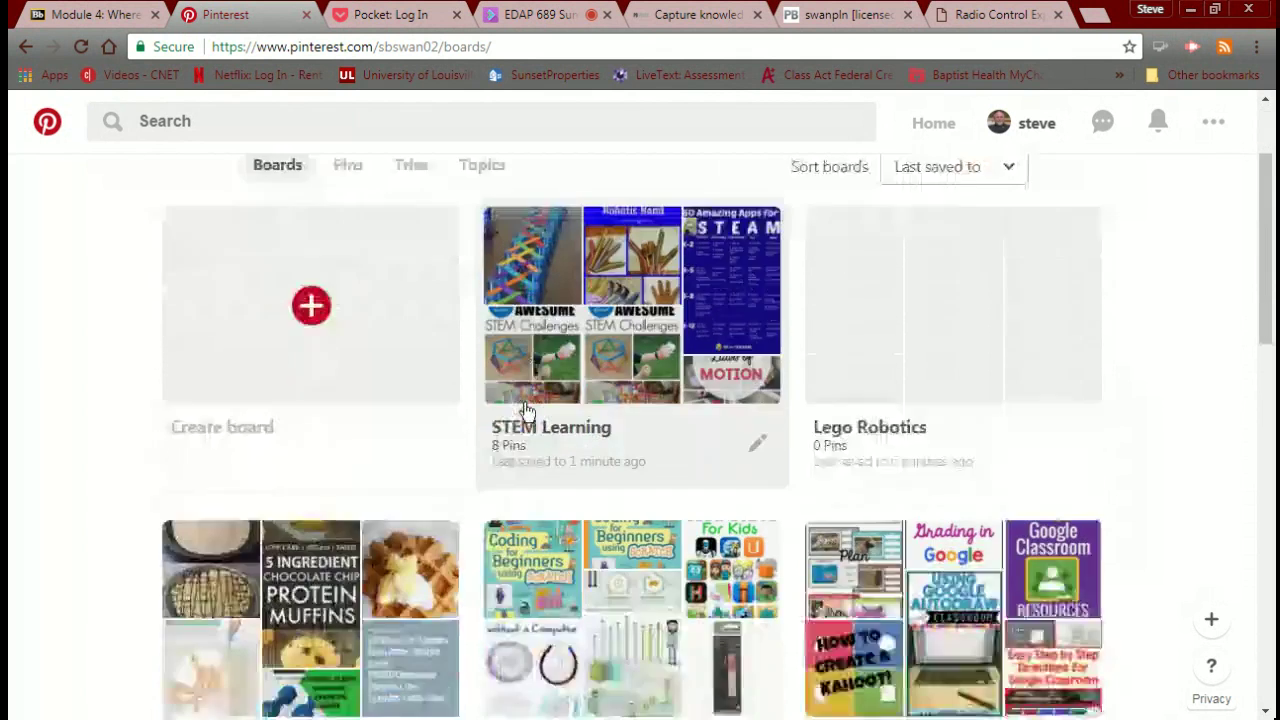
{"action": "scroll", "coordinate": [540, 405], "scroll_direction": "up", "scroll_amount": 4}
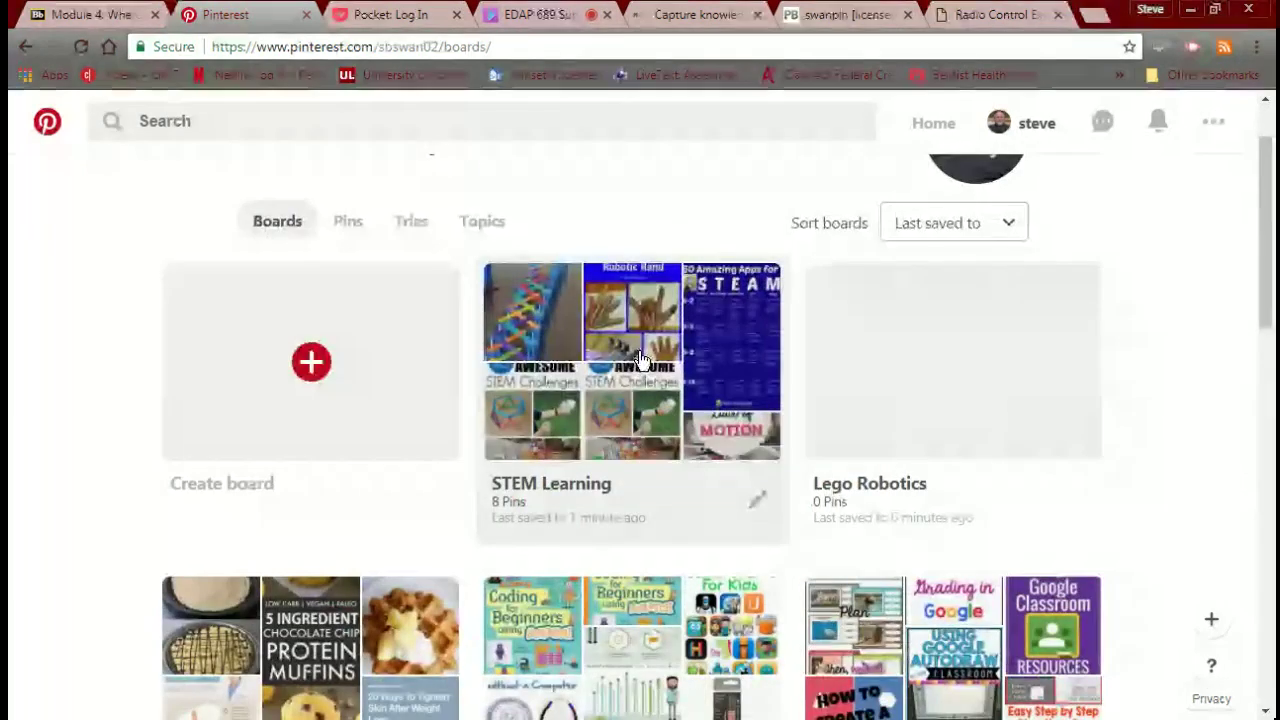
{"action": "left_click", "coordinate": [640, 364]}
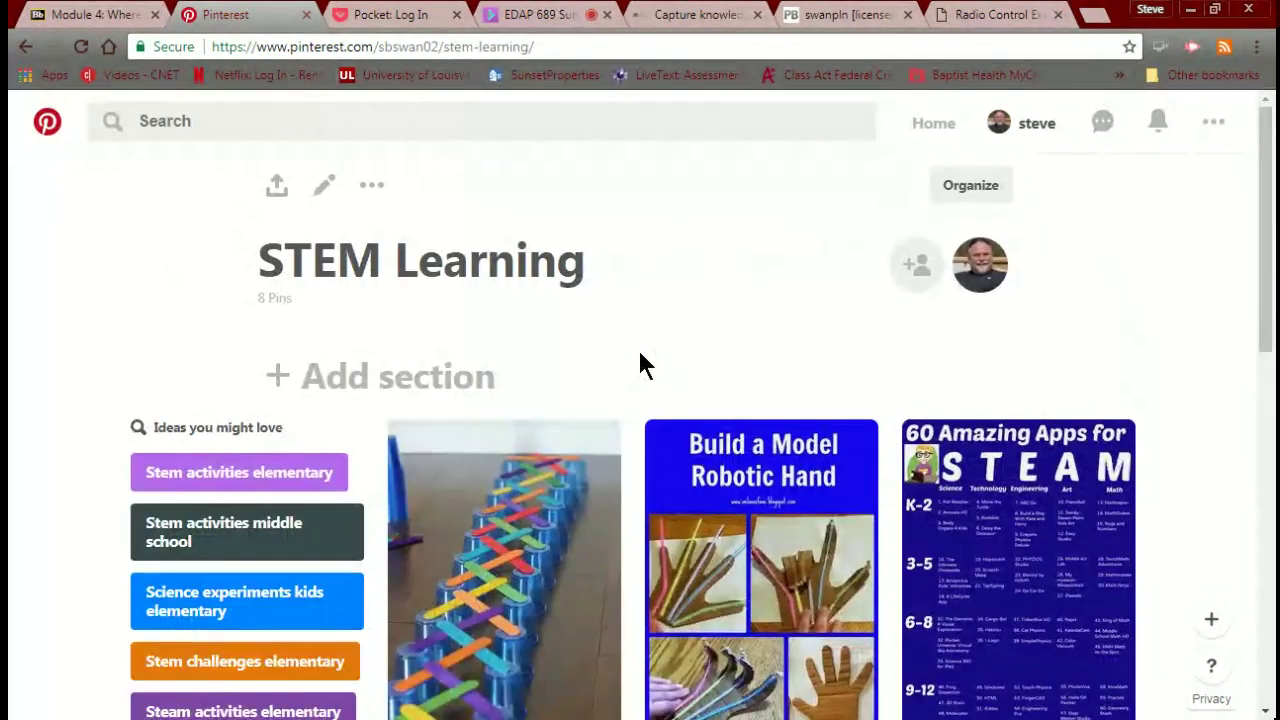
{"action": "scroll", "coordinate": [635, 363], "scroll_direction": "down", "scroll_amount": 1}
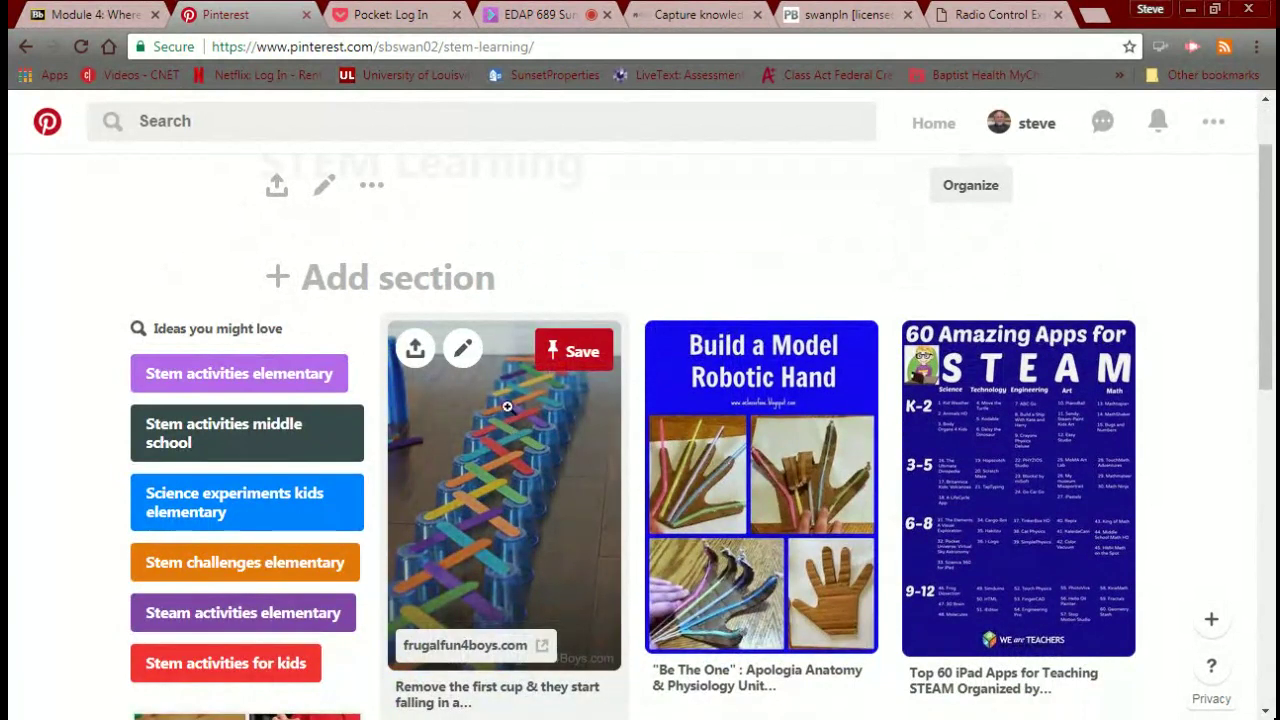
{"action": "scroll", "coordinate": [540, 407], "scroll_direction": "up", "scroll_amount": 1}
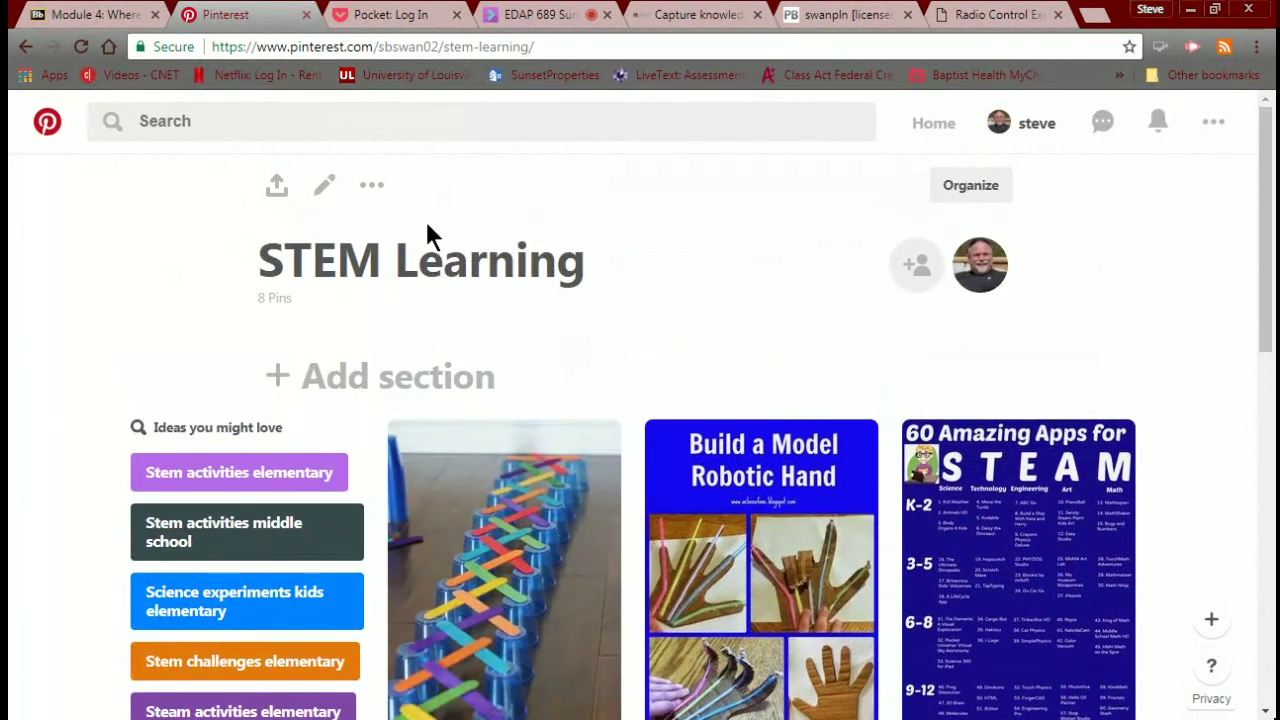
{"action": "left_click", "coordinate": [380, 204]}
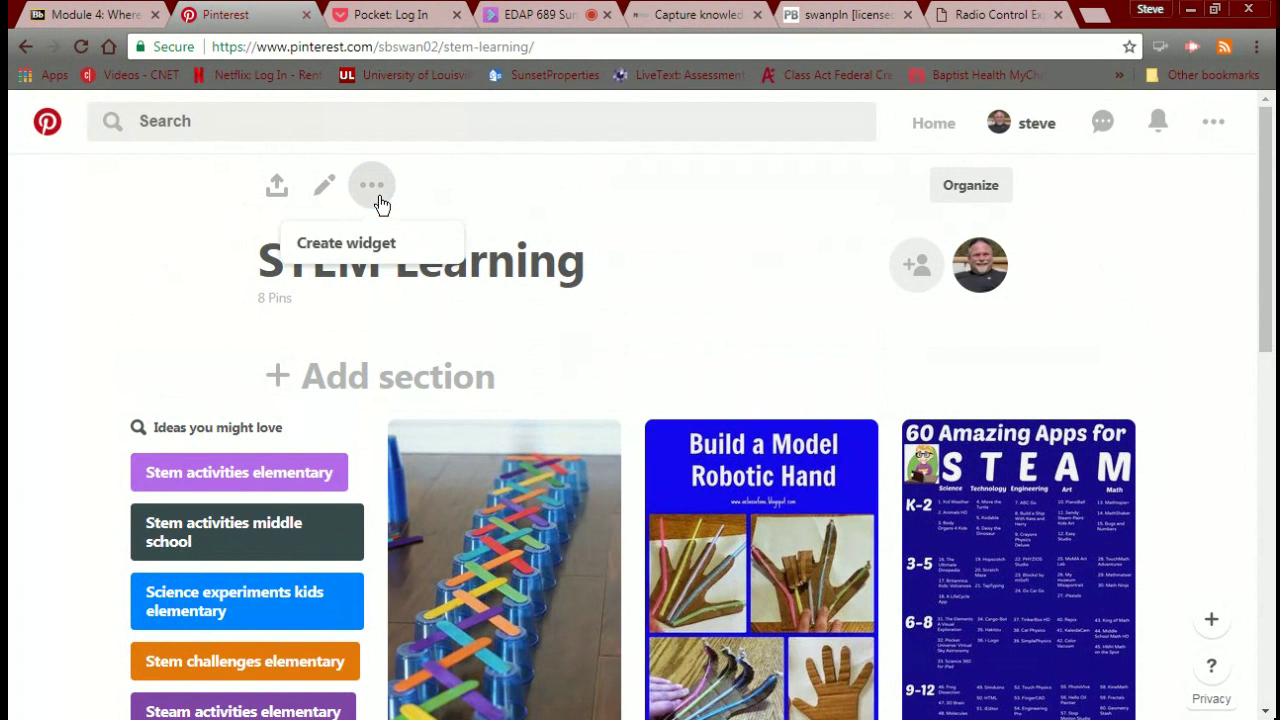
Start a board widget for STEM Learning in the Widget builder and focus the Size choice.
{"action": "left_click", "coordinate": [366, 243]}
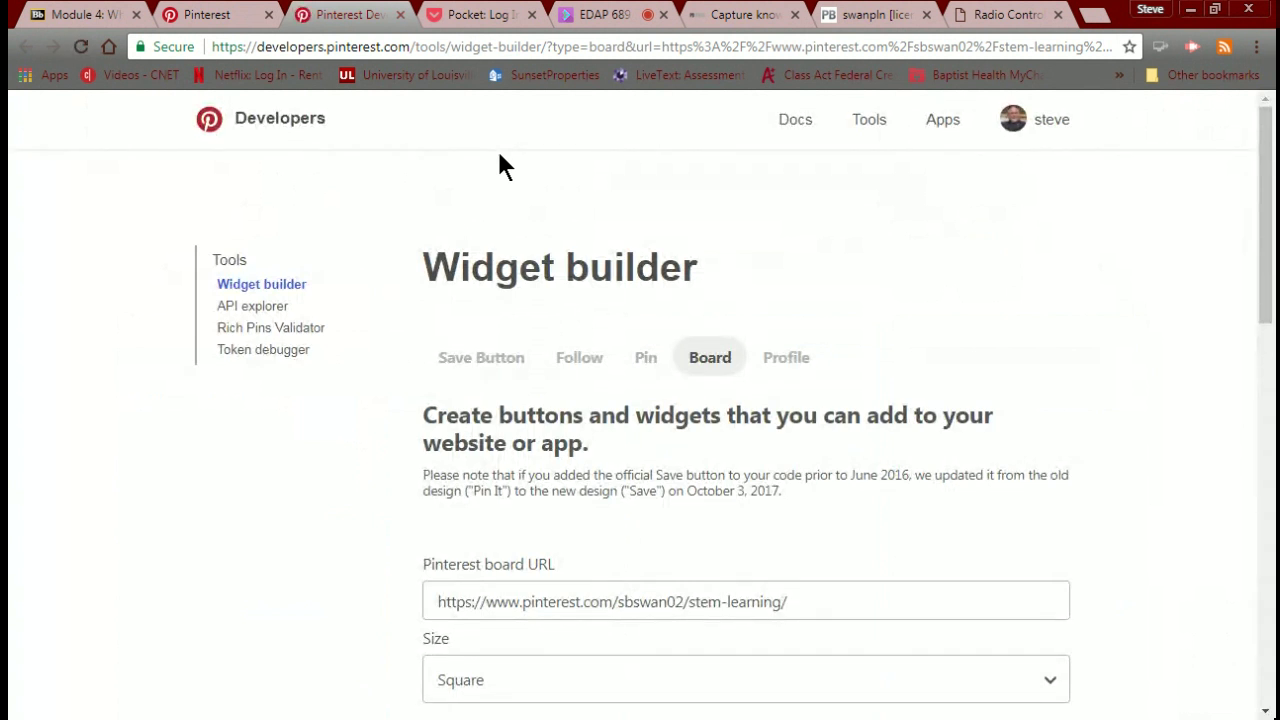
{"action": "scroll", "coordinate": [349, 332], "scroll_direction": "down", "scroll_amount": 3}
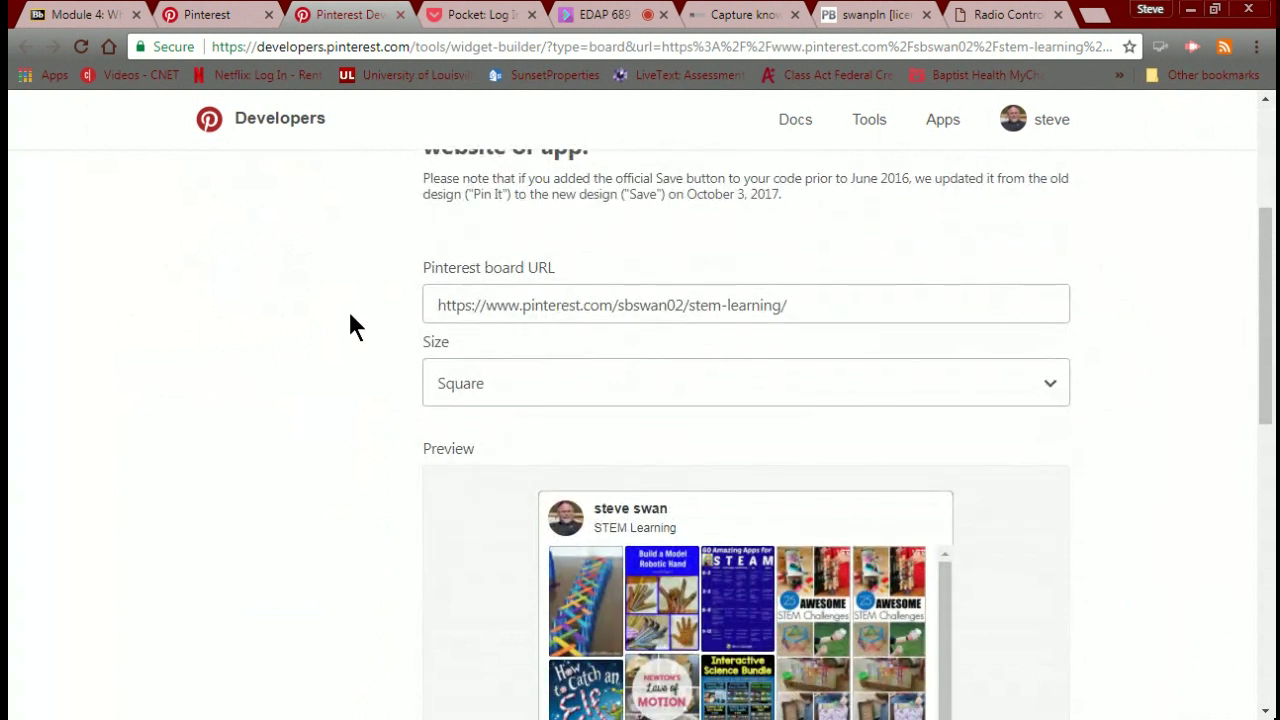
{"action": "scroll", "coordinate": [360, 325], "scroll_direction": "up", "scroll_amount": 1}
{"action": "scroll", "coordinate": [366, 328], "scroll_direction": "down", "scroll_amount": 1}
{"action": "left_click", "coordinate": [520, 400]}
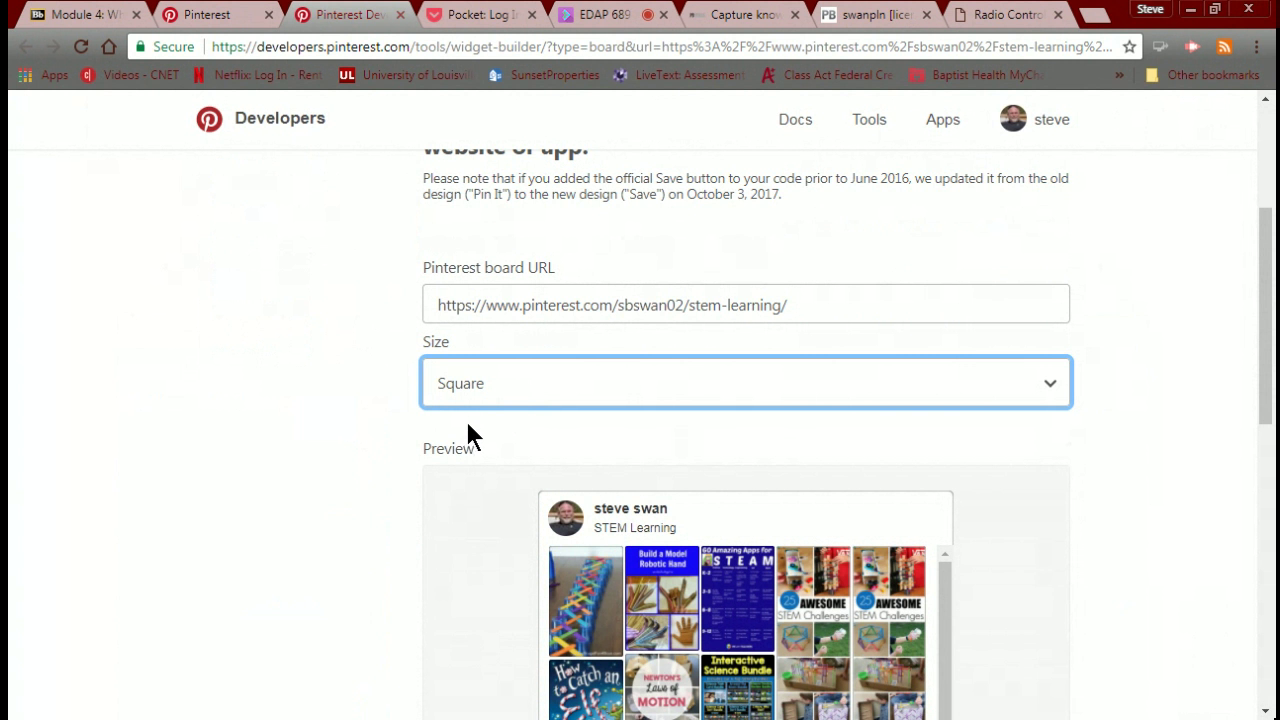
{"action": "scroll", "coordinate": [468, 425], "scroll_direction": "down", "scroll_amount": 3}
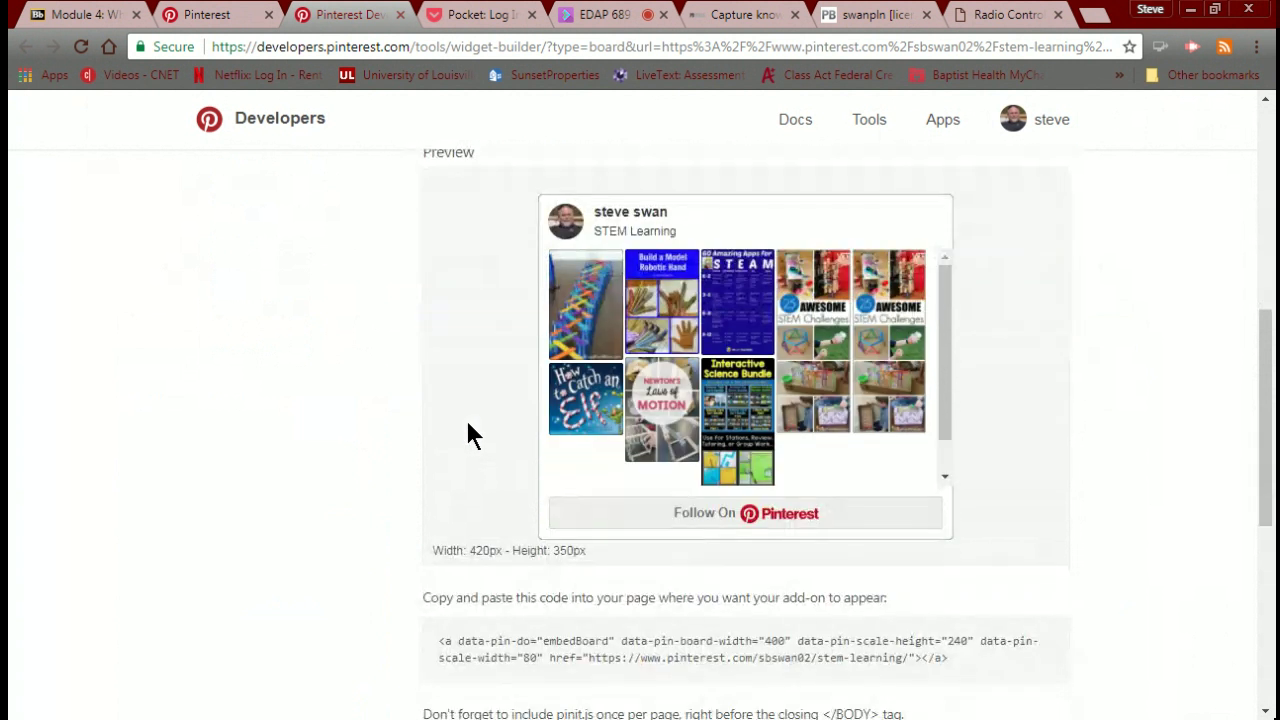
{"action": "scroll", "coordinate": [468, 432], "scroll_direction": "up", "scroll_amount": 2}
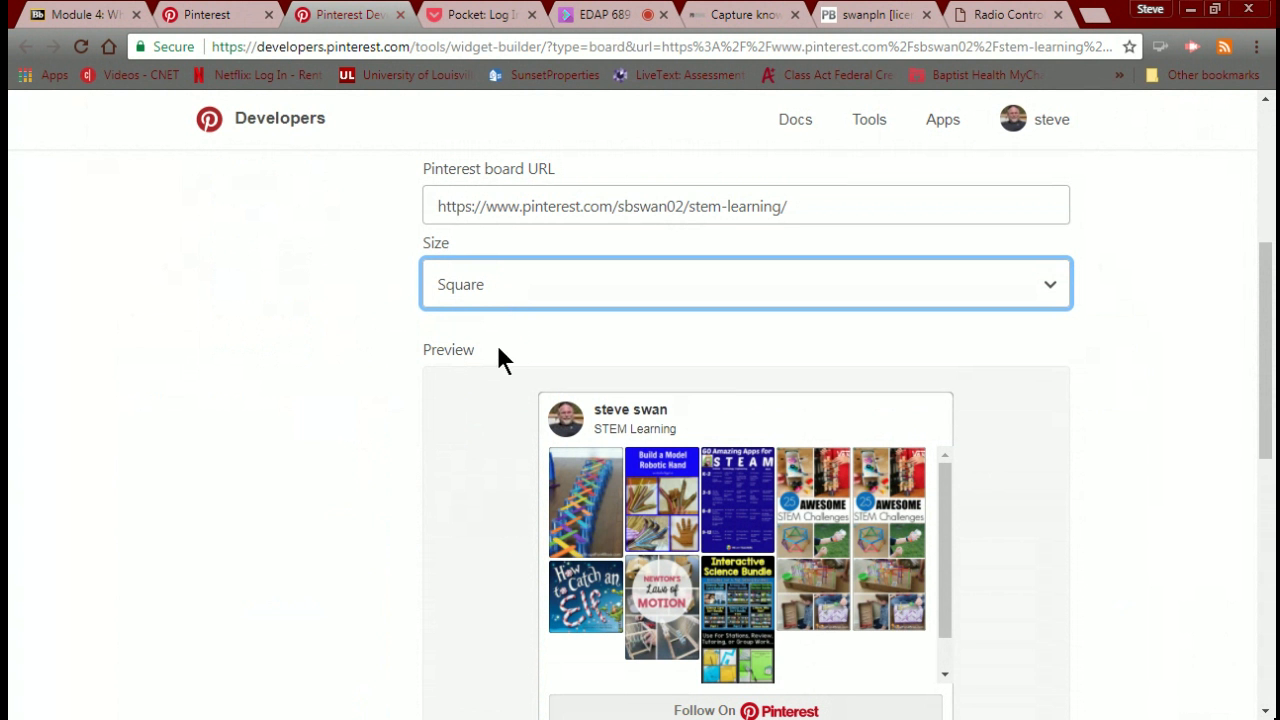
Try the Sidebar and then the Header widget sizes in the preview.
{"action": "key", "text": "Down"}
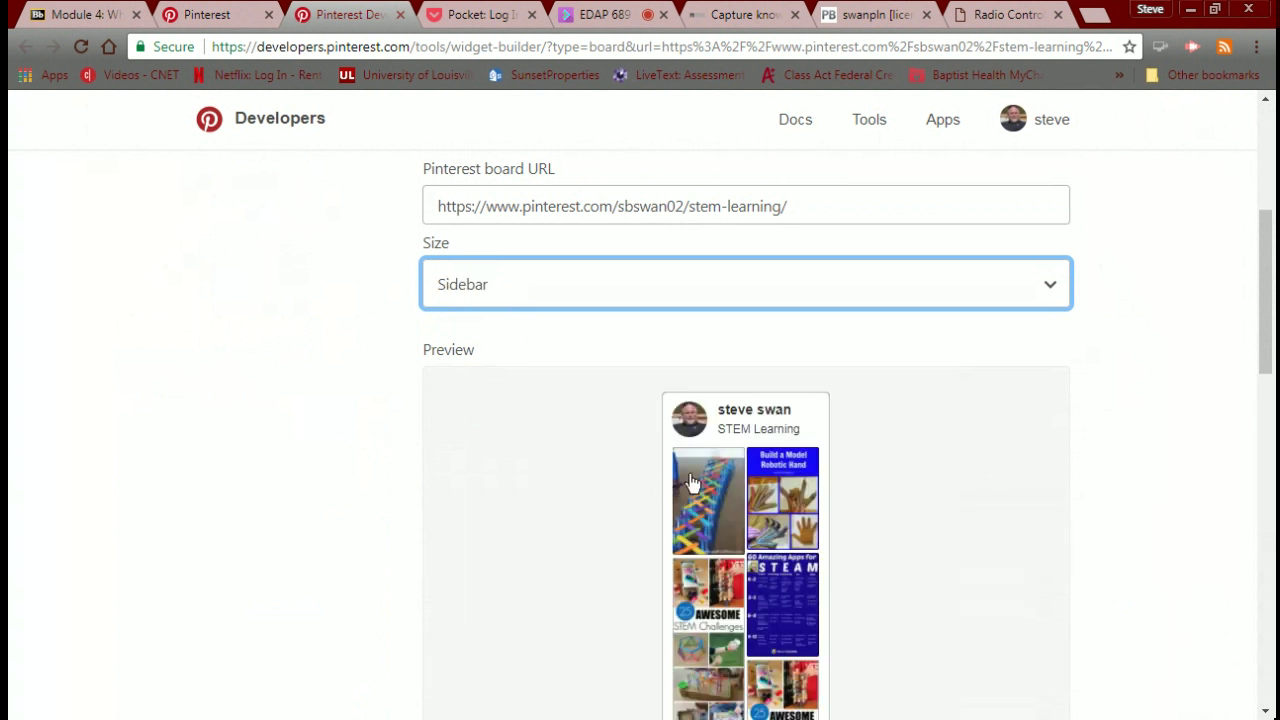
{"action": "scroll", "coordinate": [693, 483], "scroll_direction": "down", "scroll_amount": 3}
{"action": "scroll", "coordinate": [693, 483], "scroll_direction": "up", "scroll_amount": 1}
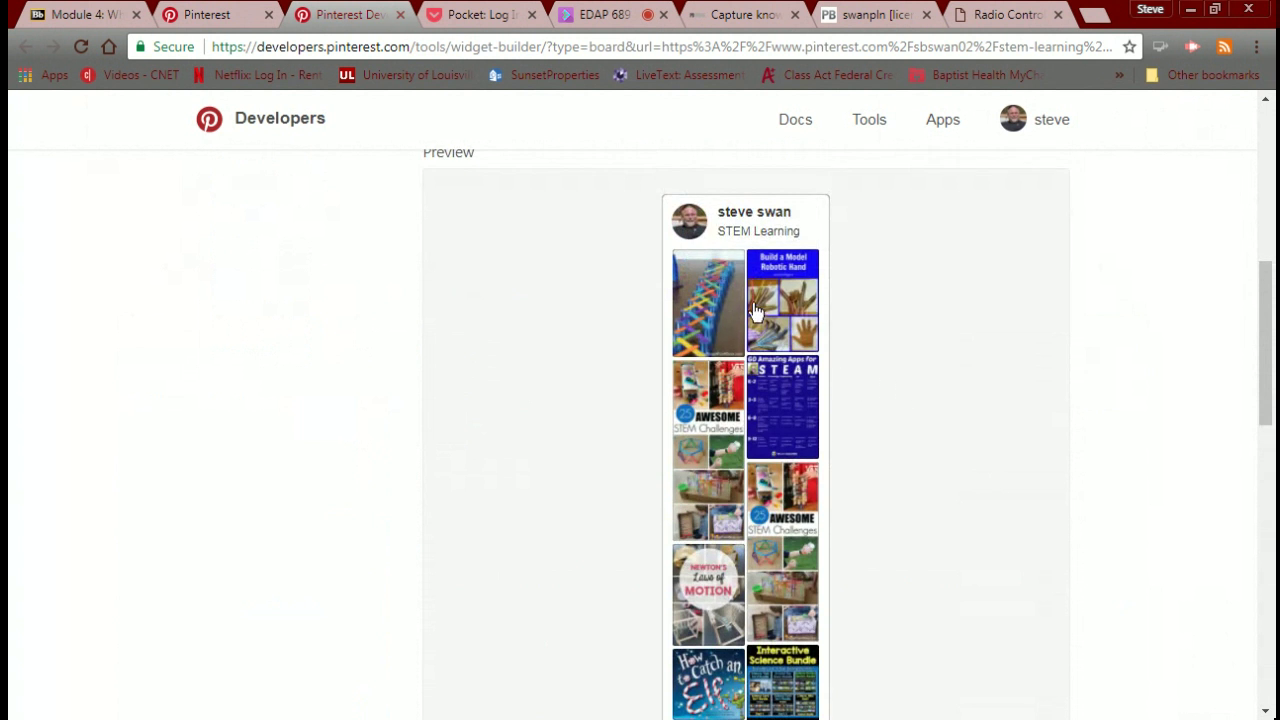
{"action": "scroll", "coordinate": [703, 557], "scroll_direction": "up", "scroll_amount": 5}
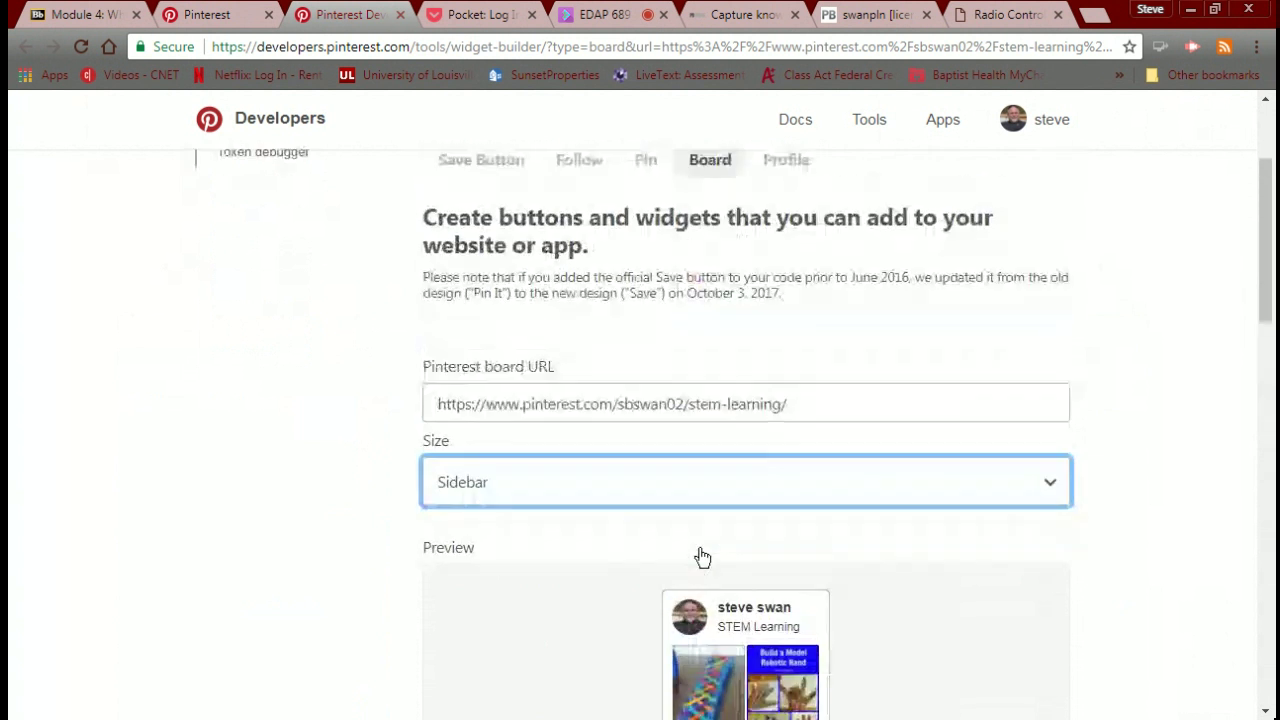
{"action": "scroll", "coordinate": [703, 557], "scroll_direction": "down", "scroll_amount": 3}
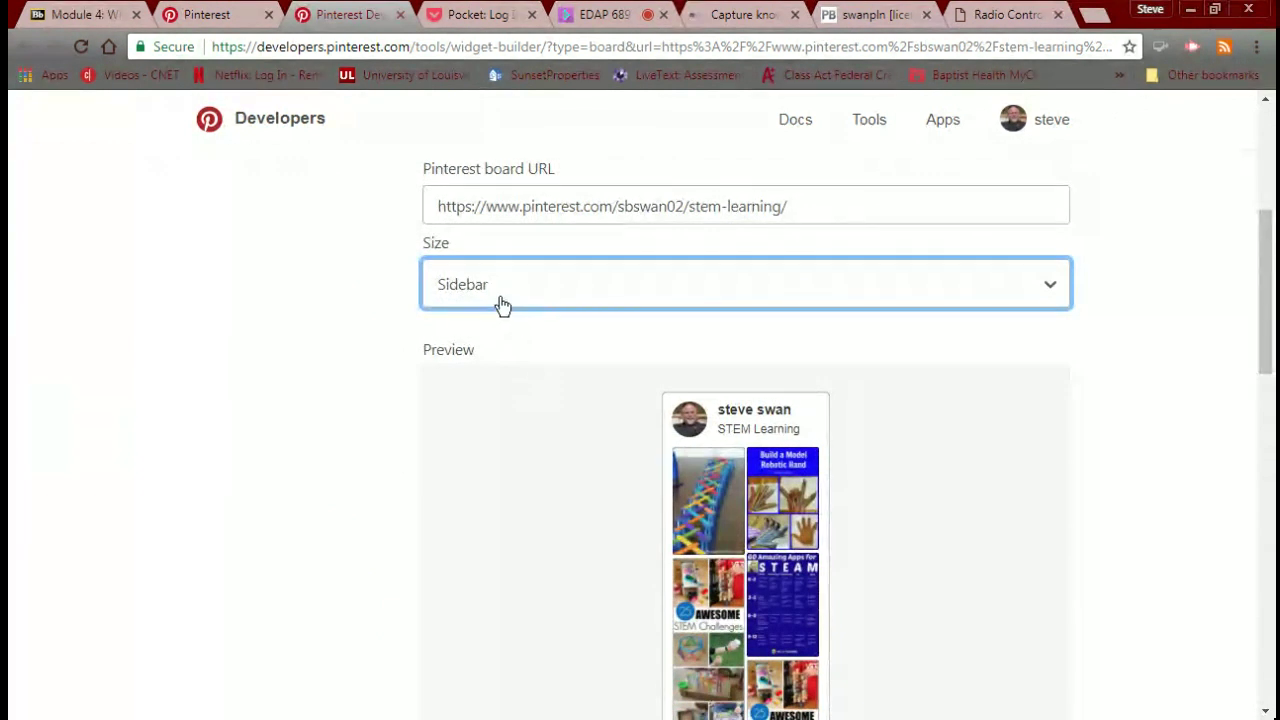
{"action": "left_click", "coordinate": [477, 359]}
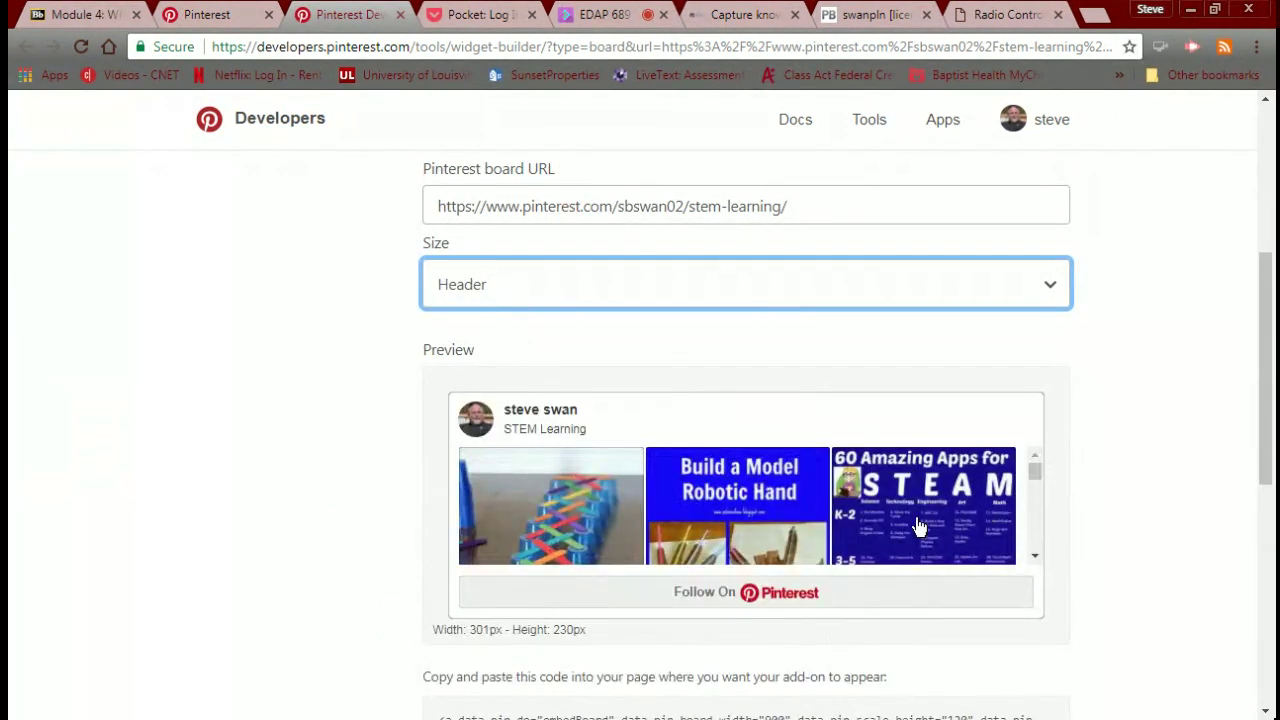
{"action": "left_click_drag", "start_coordinate": [1027, 470], "coordinate": [1031, 477]}
Try Create your own, then settle on Header (602px by 230px) and scroll to the embed code.
{"action": "key", "text": "Down"}
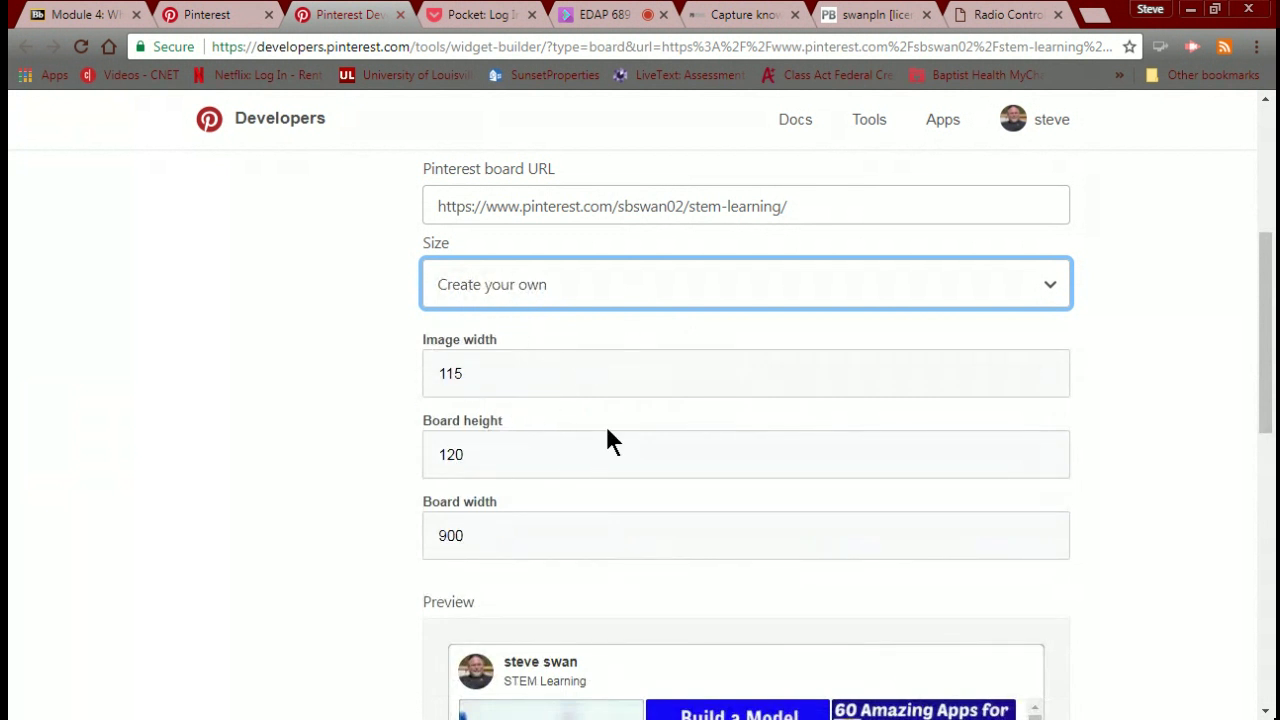
{"action": "scroll", "coordinate": [517, 495], "scroll_direction": "down", "scroll_amount": 2}
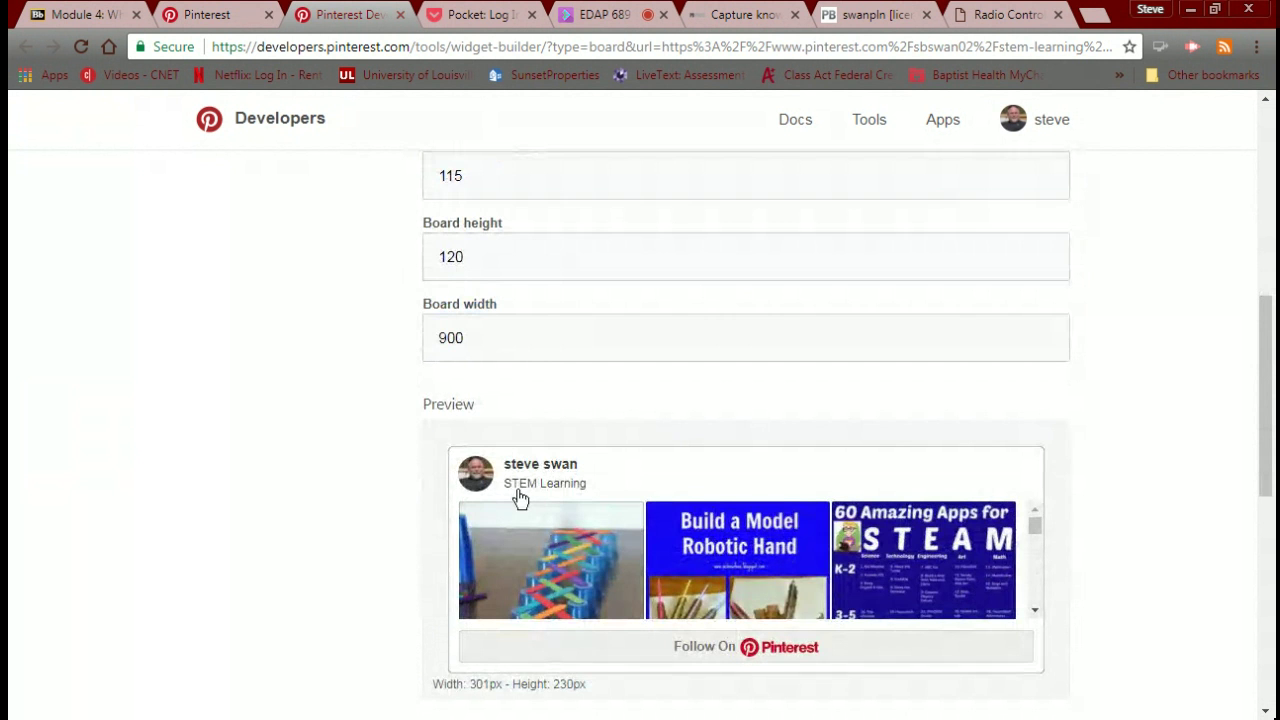
{"action": "scroll", "coordinate": [519, 498], "scroll_direction": "up", "scroll_amount": 5}
{"action": "scroll", "coordinate": [491, 460], "scroll_direction": "down", "scroll_amount": 1}
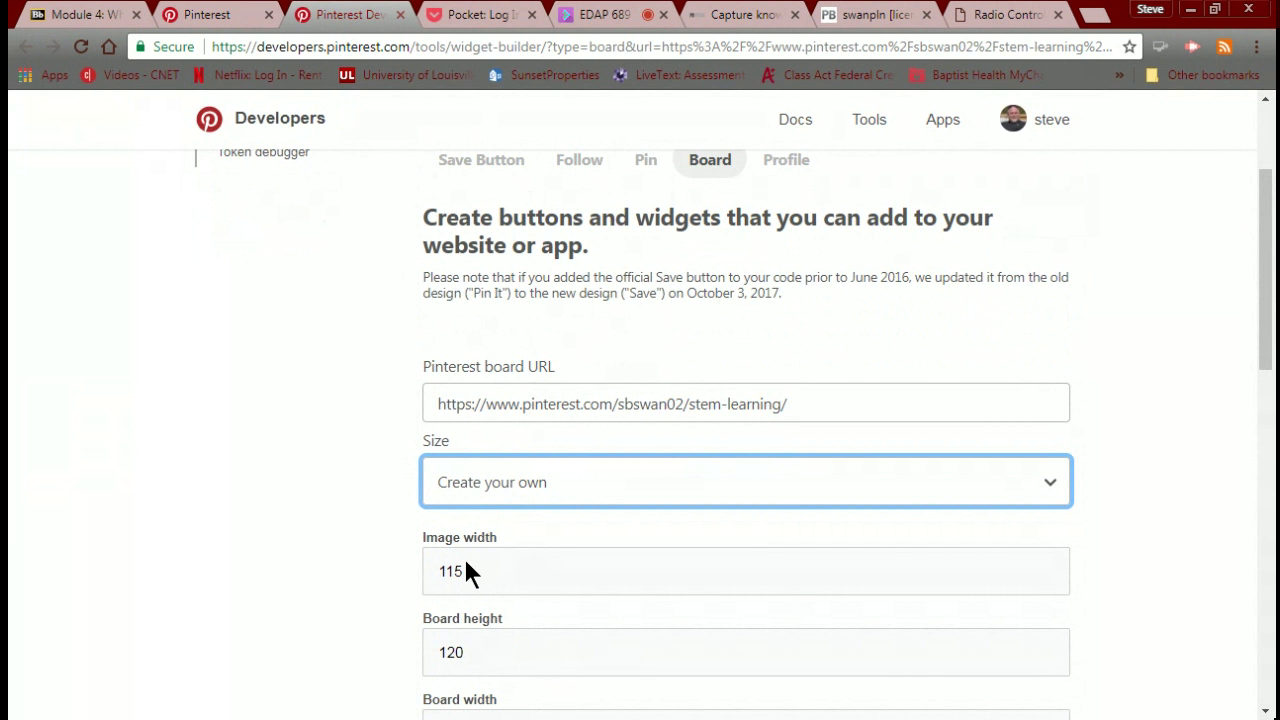
{"action": "key", "text": "Up"}
{"action": "scroll", "coordinate": [487, 578], "scroll_direction": "down", "scroll_amount": 1}
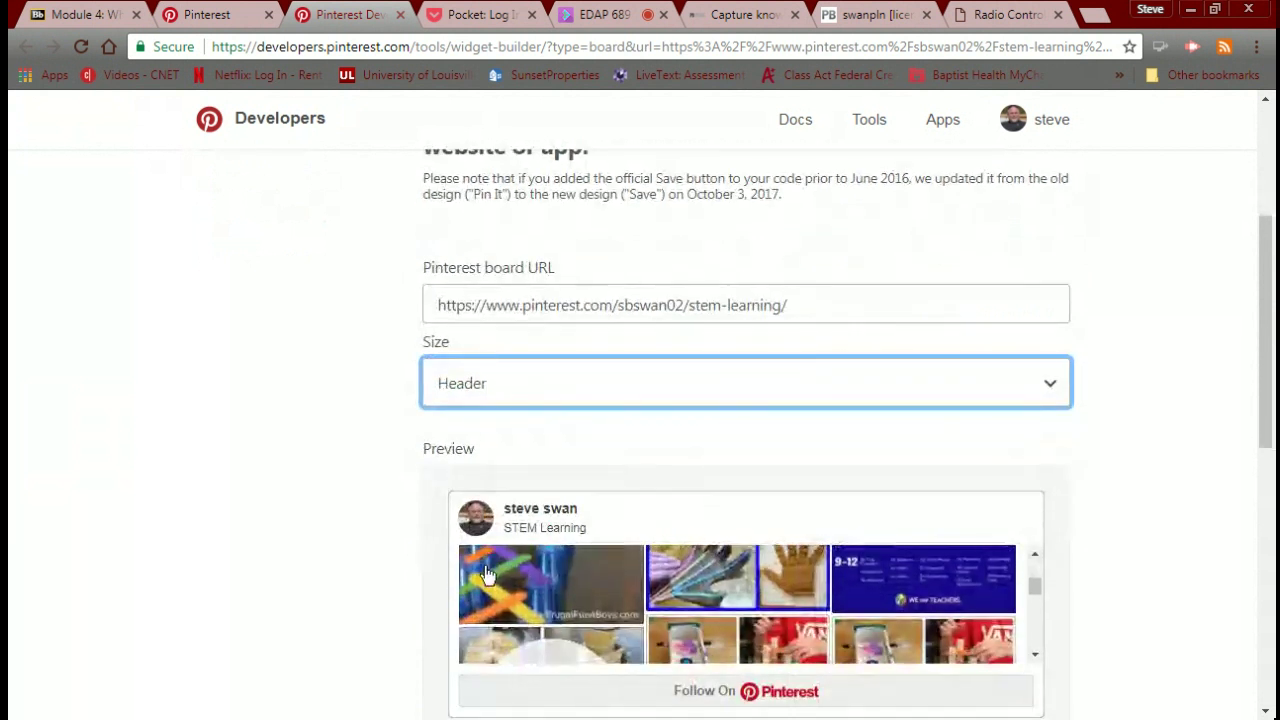
{"action": "scroll", "coordinate": [363, 530], "scroll_direction": "down", "scroll_amount": 5}
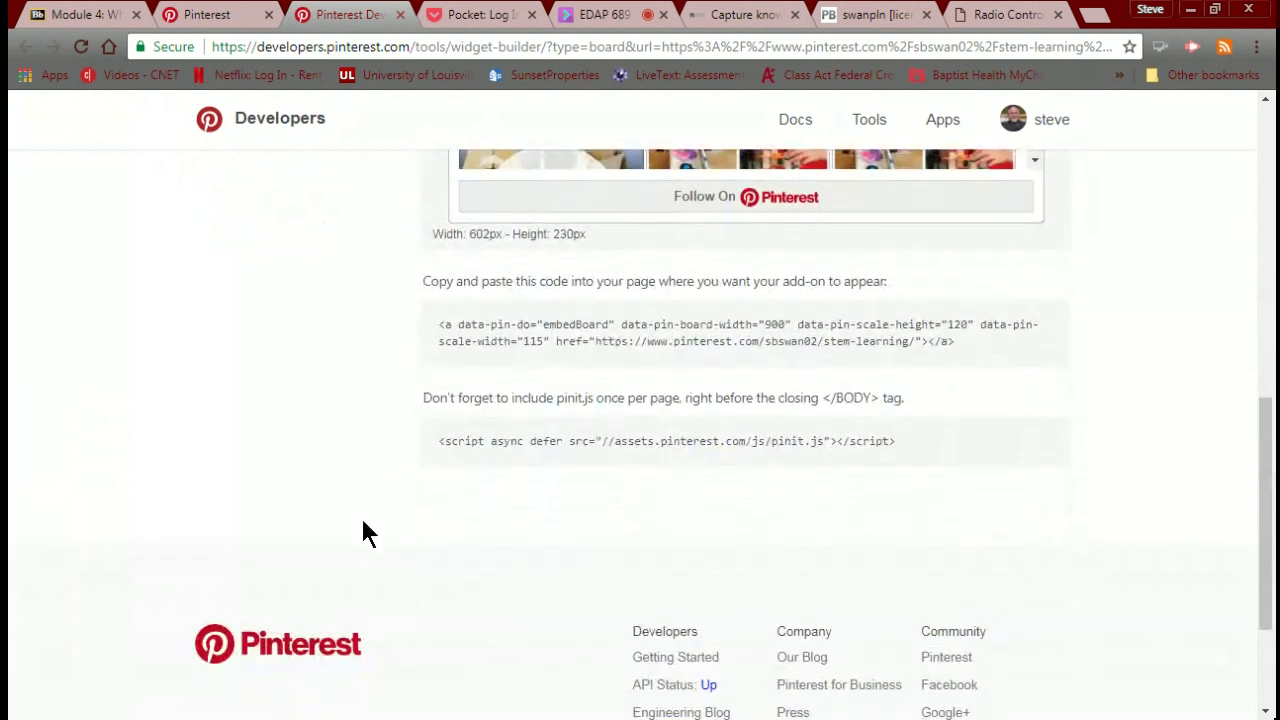
Select the full STEM Learning embed code and switch to the PBworks FrontPage tab.
{"action": "scroll", "coordinate": [364, 522], "scroll_direction": "down", "scroll_amount": 1}
{"action": "scroll", "coordinate": [377, 512], "scroll_direction": "up", "scroll_amount": 2}
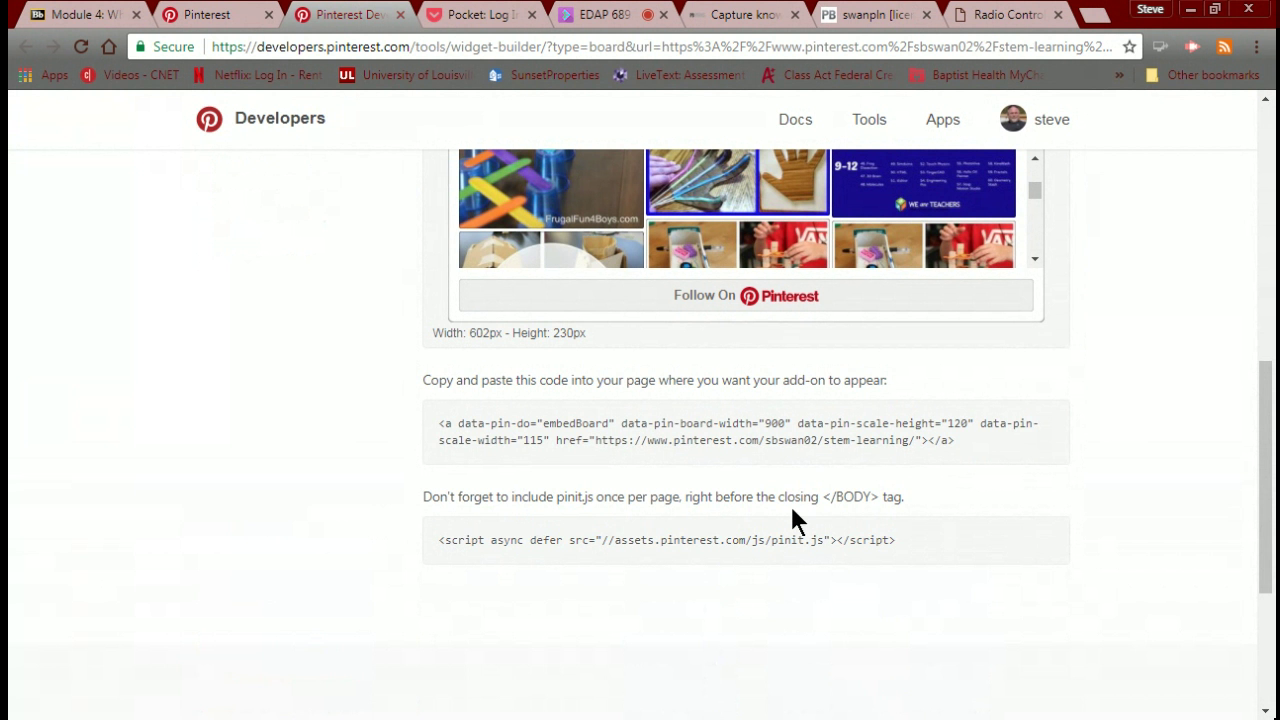
{"action": "left_click", "coordinate": [462, 434]}
{"action": "key", "text": "ctrl+c"}
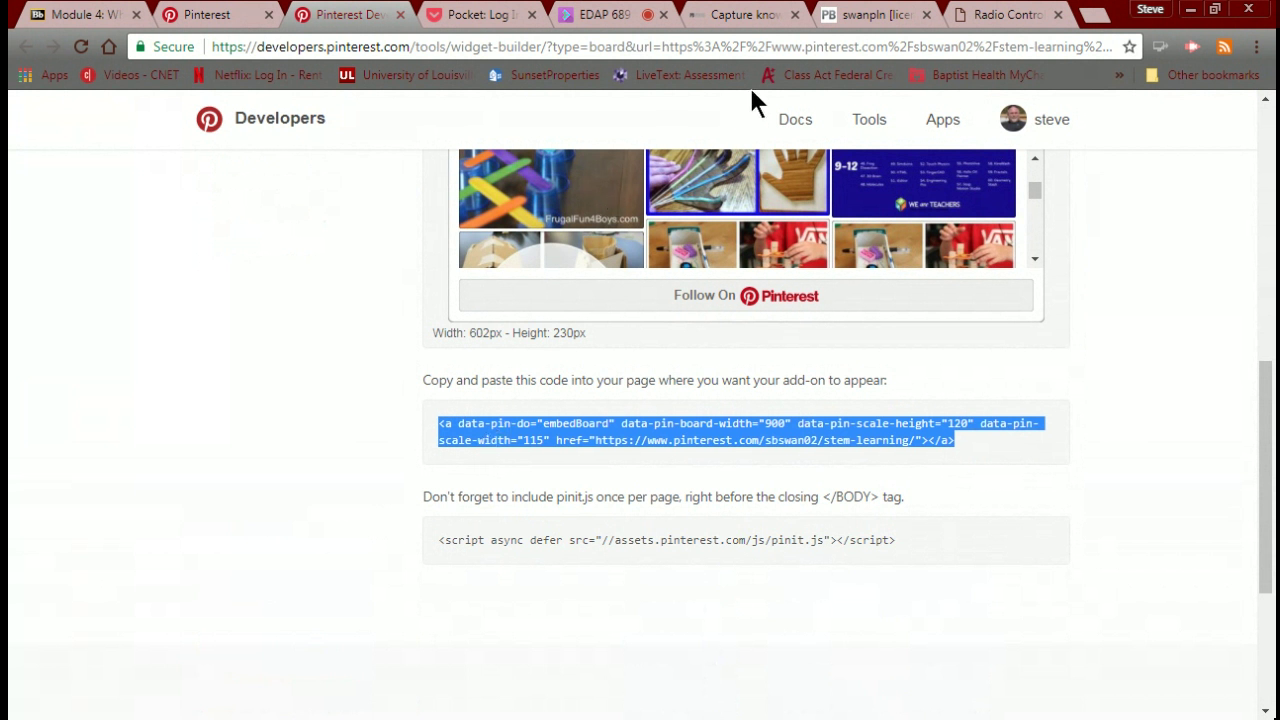
{"action": "left_click", "coordinate": [850, 18]}
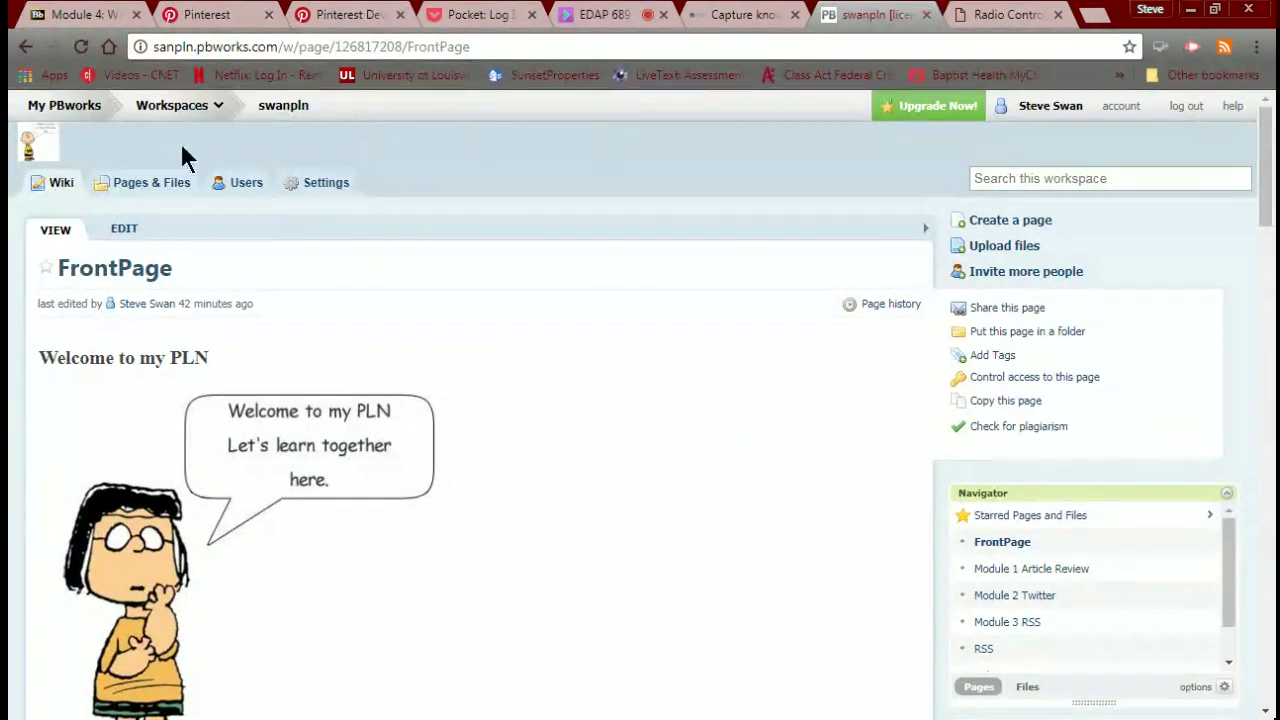
Create a new PBworks page named 'Pinterest' from Pages & Files > New > Create a page.
{"action": "left_click", "coordinate": [165, 184]}
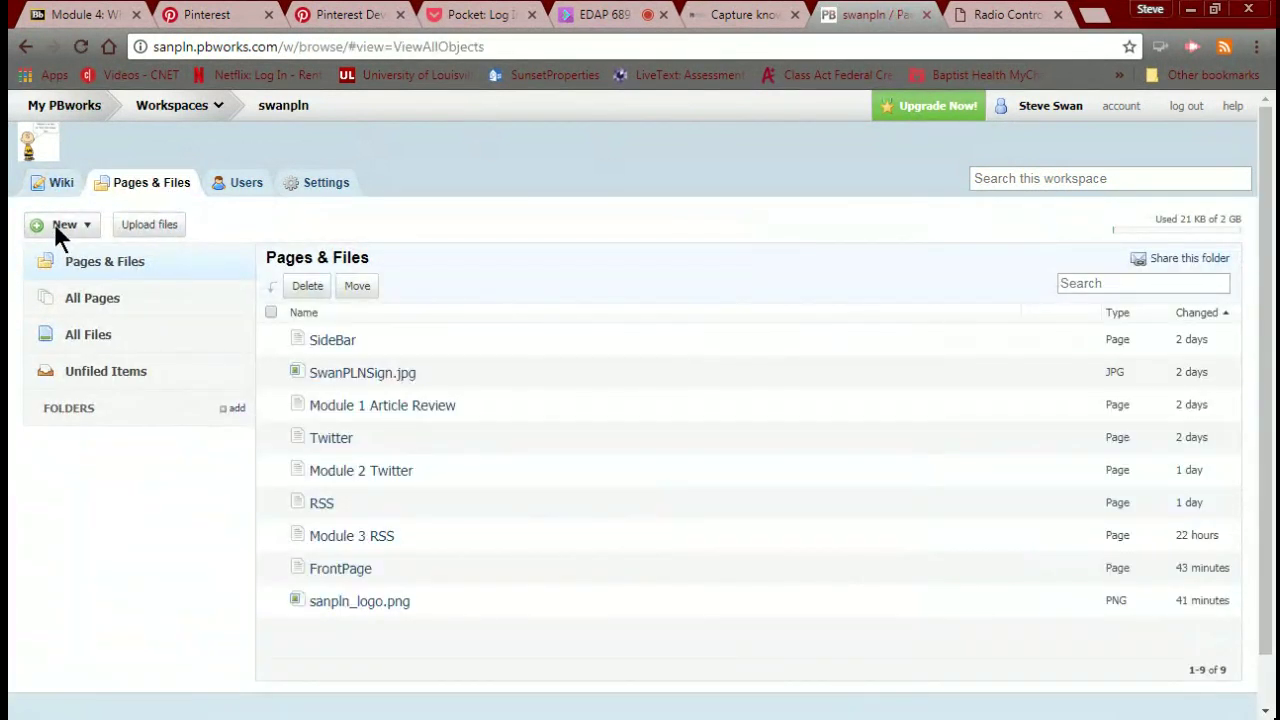
{"action": "left_click", "coordinate": [54, 224]}
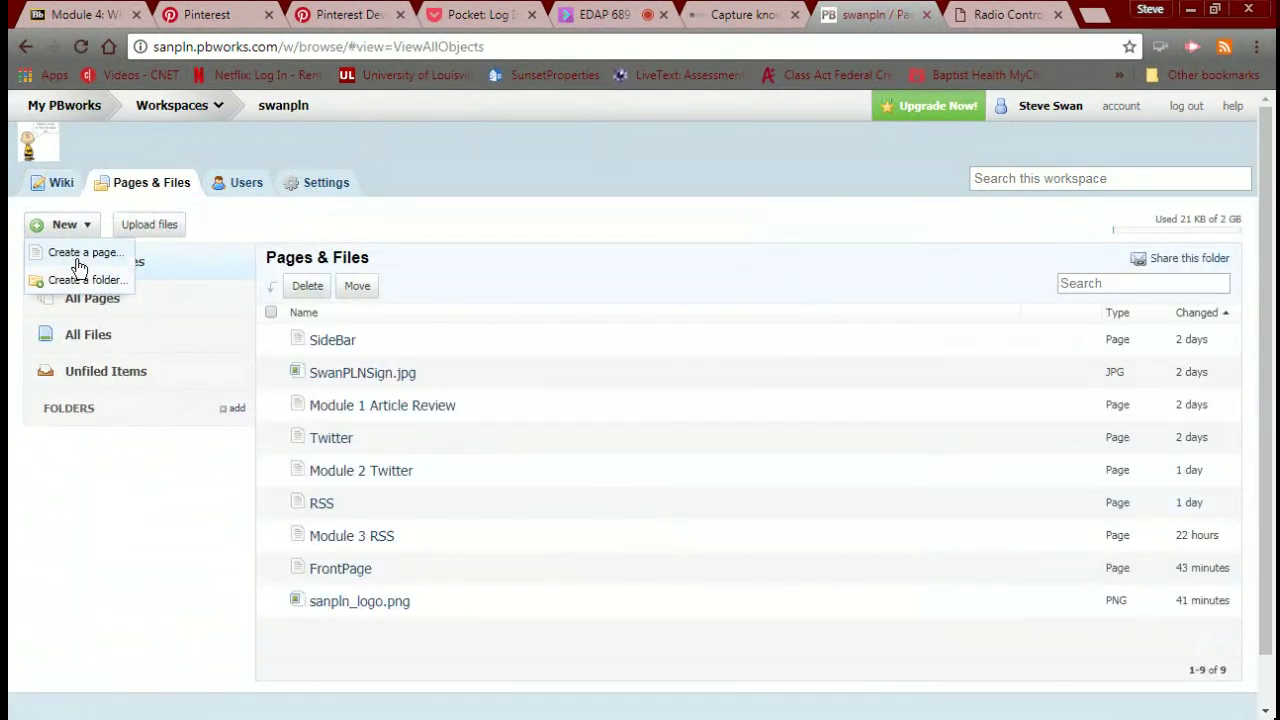
{"action": "left_click", "coordinate": [72, 258]}
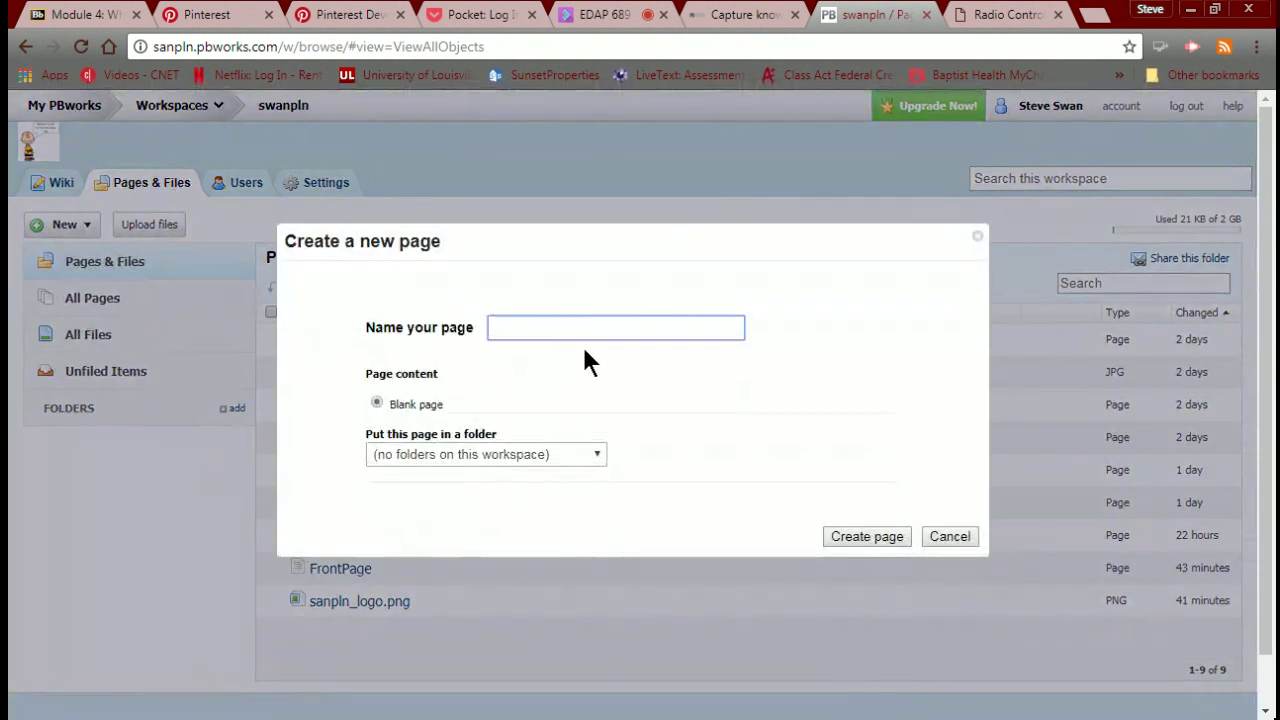
{"action": "type", "text": "Pinterest"}
{"action": "left_click", "coordinate": [856, 534]}
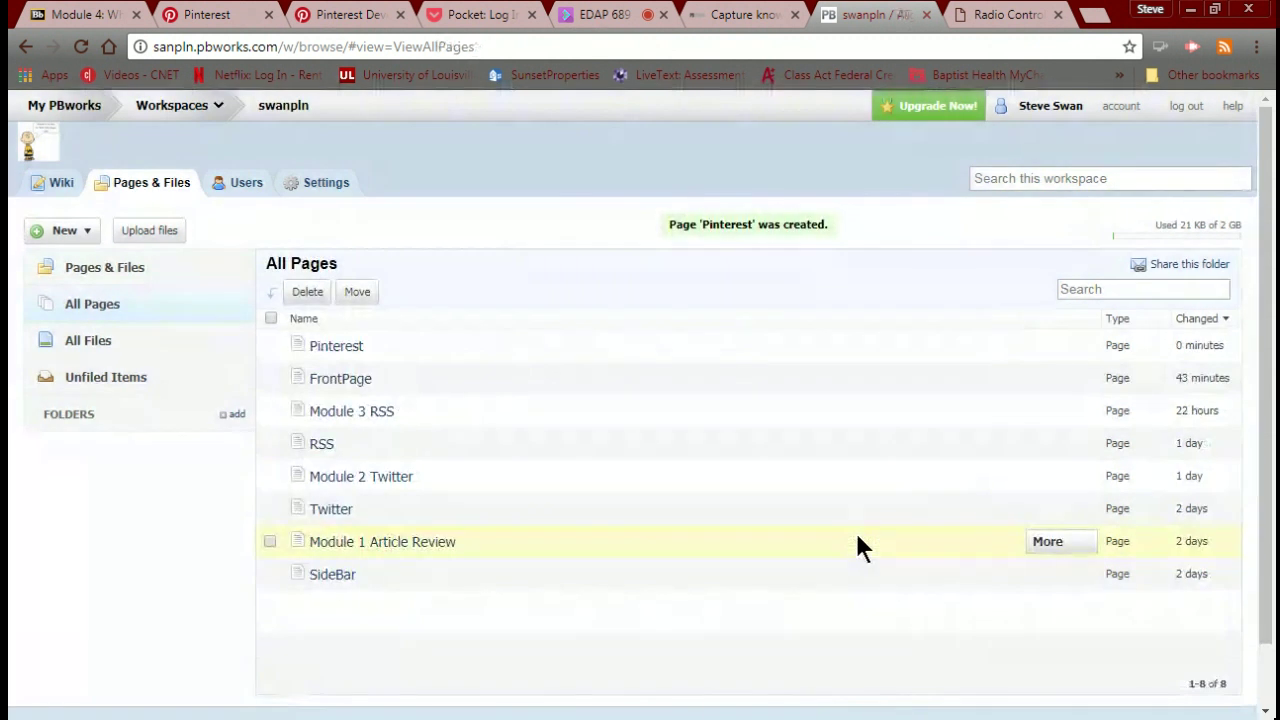
Edit the Pinterest page and insert the pasted board embed code as an HTML/JavaScript plugin.
{"action": "left_click", "coordinate": [340, 347]}
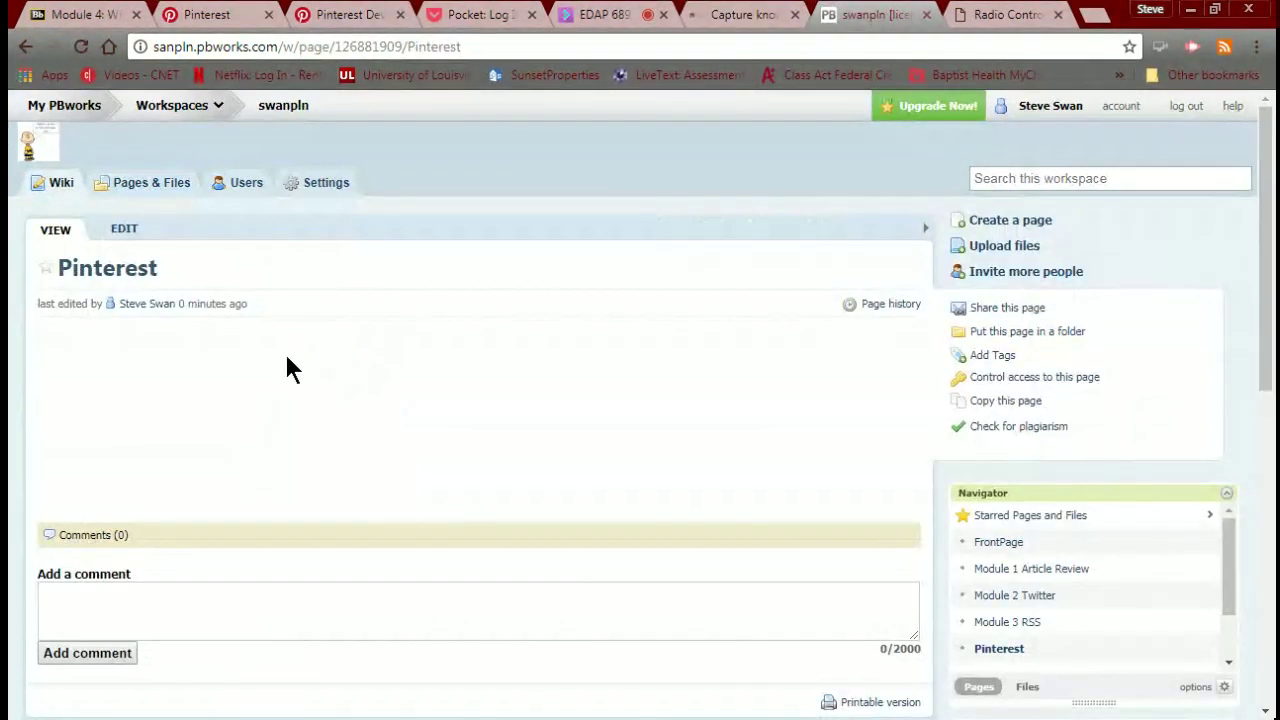
{"action": "left_click", "coordinate": [124, 231]}
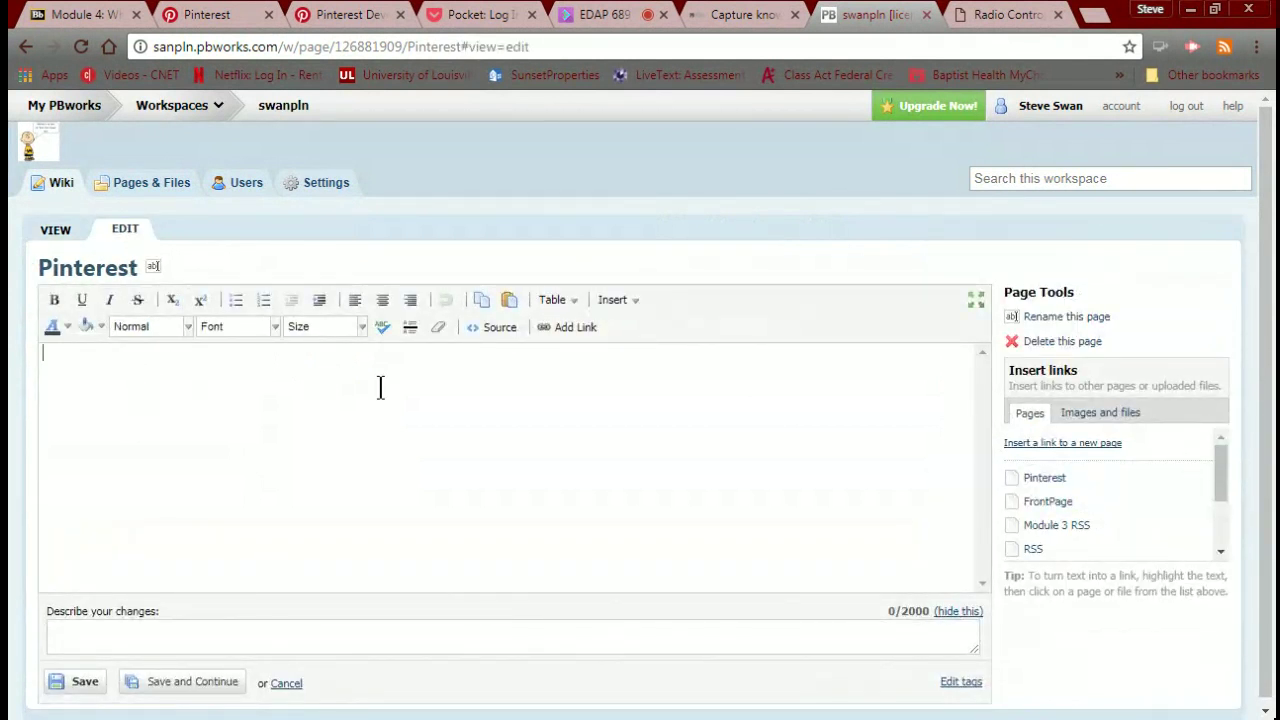
{"action": "left_click", "coordinate": [630, 299]}
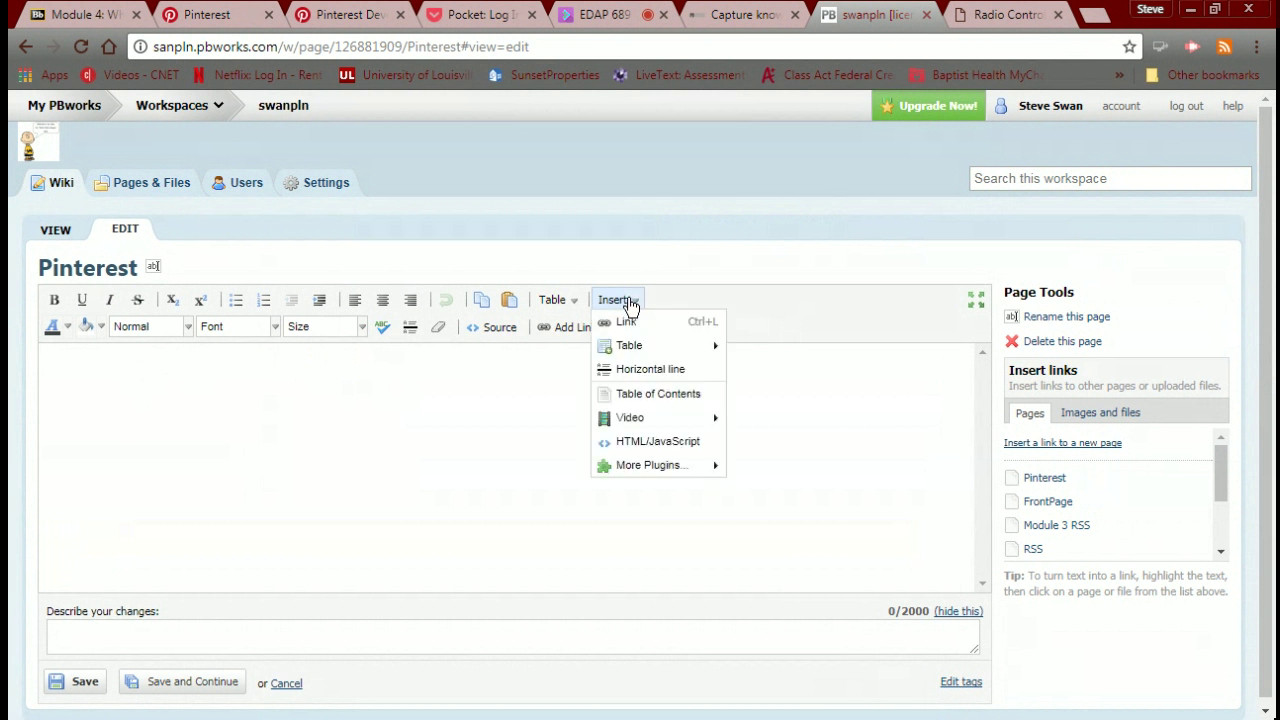
{"action": "left_click", "coordinate": [618, 447]}
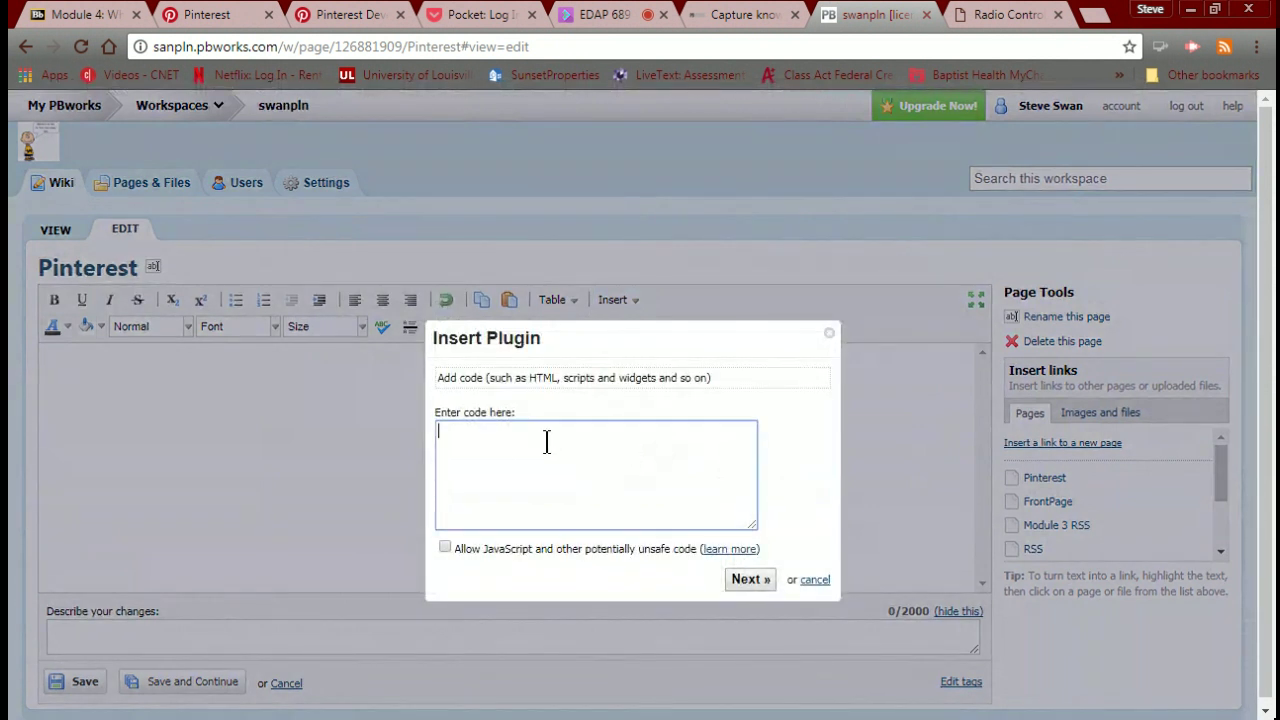
{"action": "key", "text": "ctrl+v"}
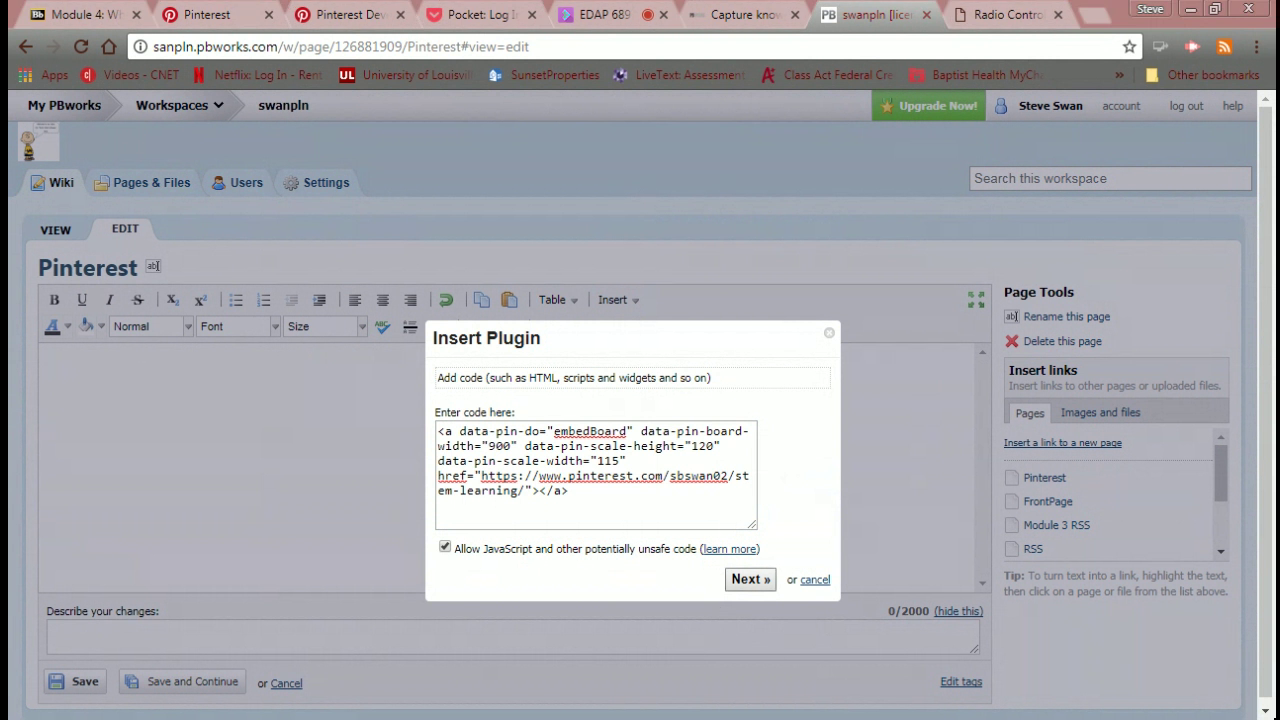
{"action": "left_click", "coordinate": [743, 581]}
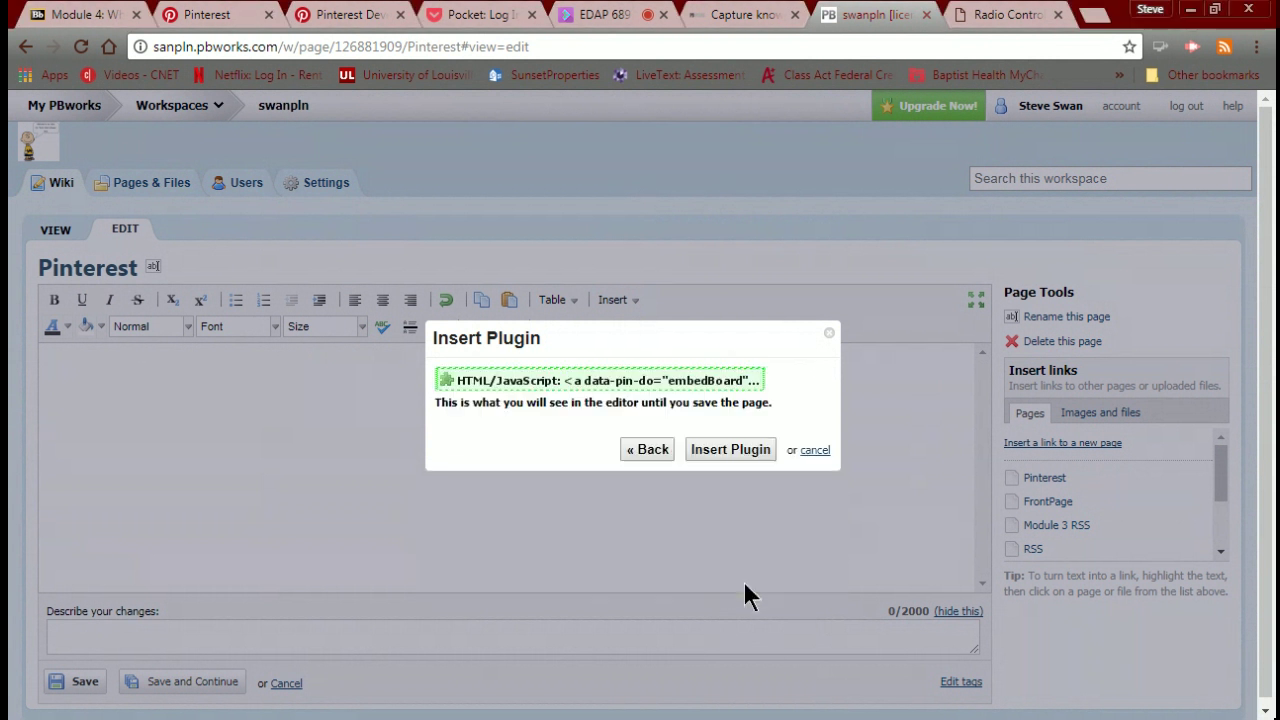
{"action": "left_click", "coordinate": [742, 449]}
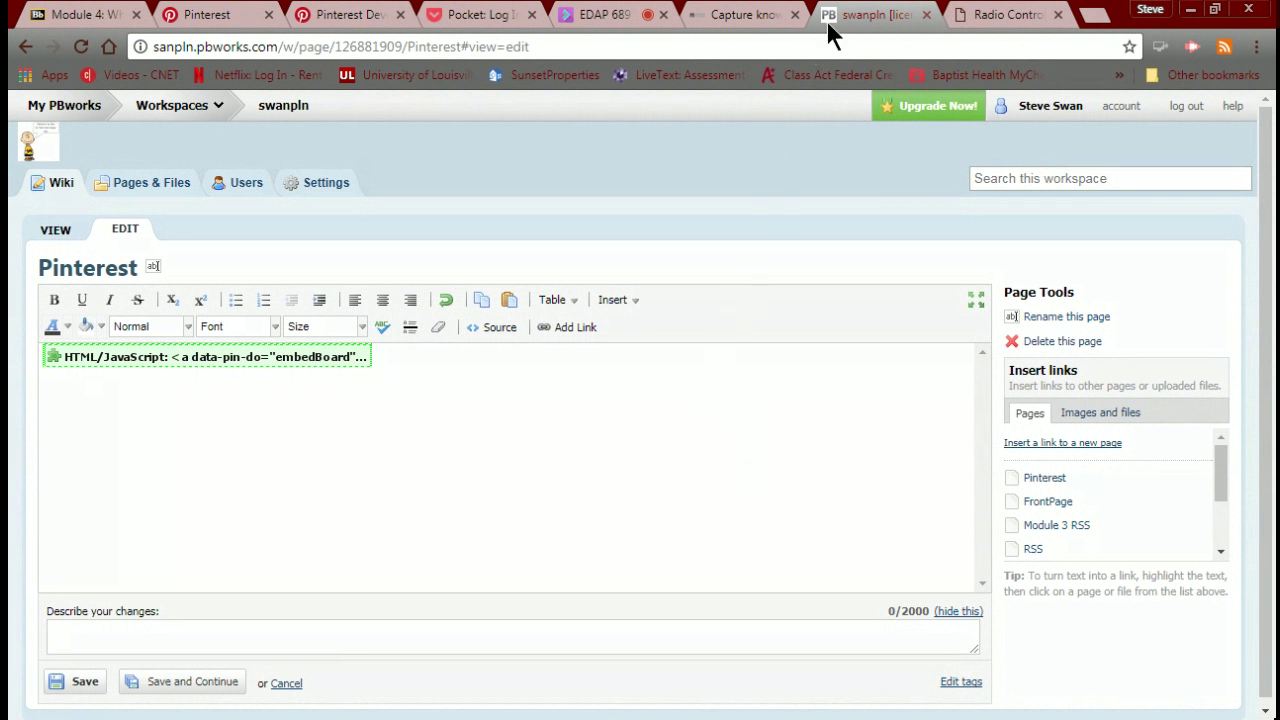
Copy the pinit.js script line from the Pinterest widget builder.
{"action": "left_click", "coordinate": [379, 17]}
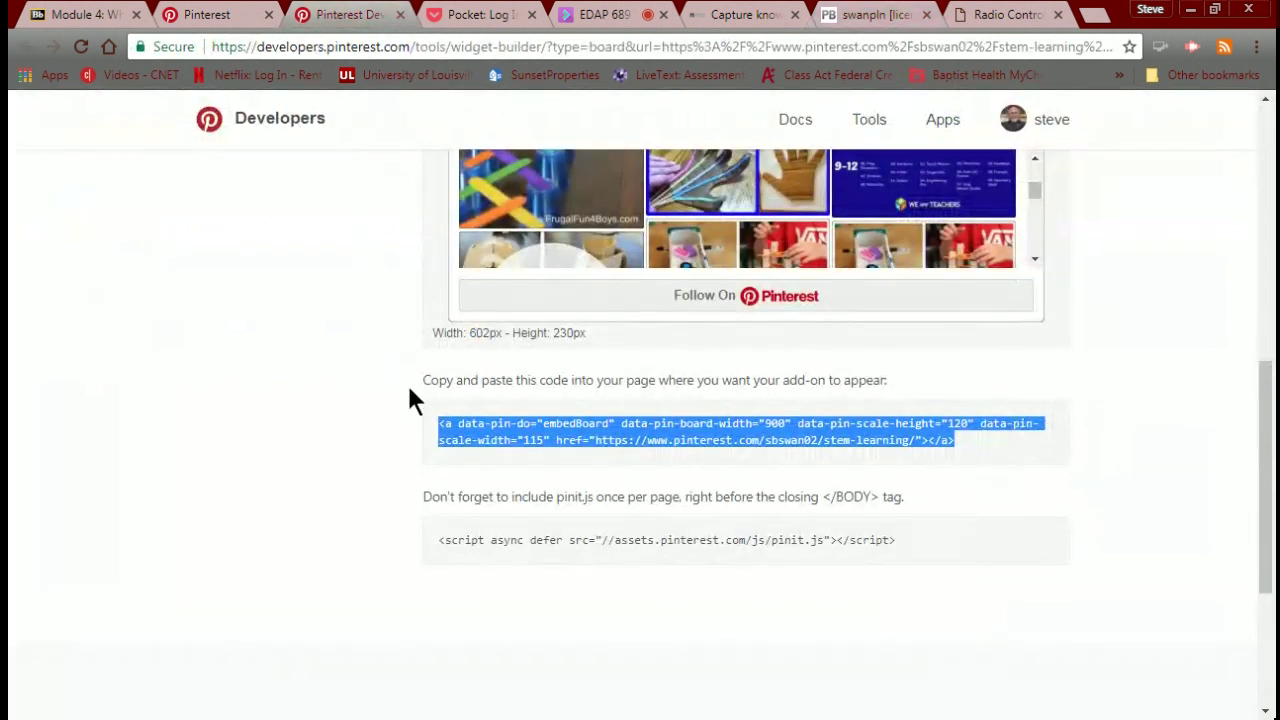
{"action": "left_click", "coordinate": [434, 540]}
{"action": "key", "text": "ctrl+c"}
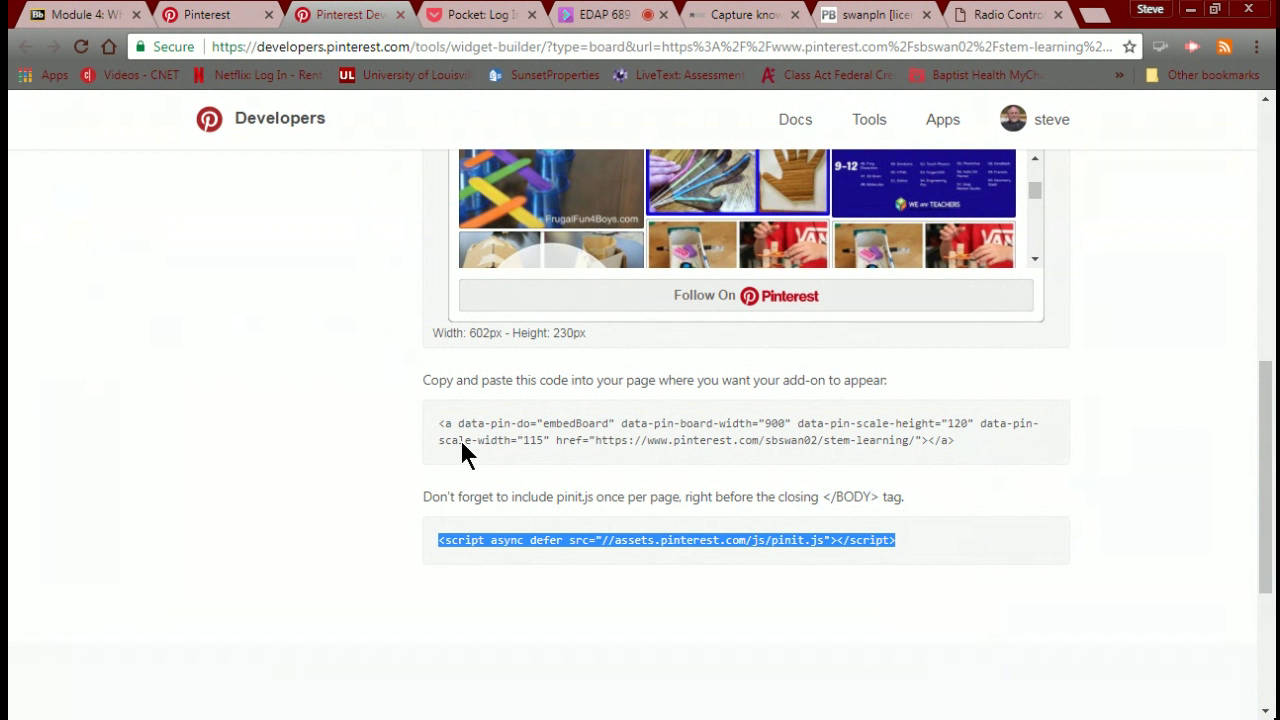
{"action": "left_click", "coordinate": [833, 22]}
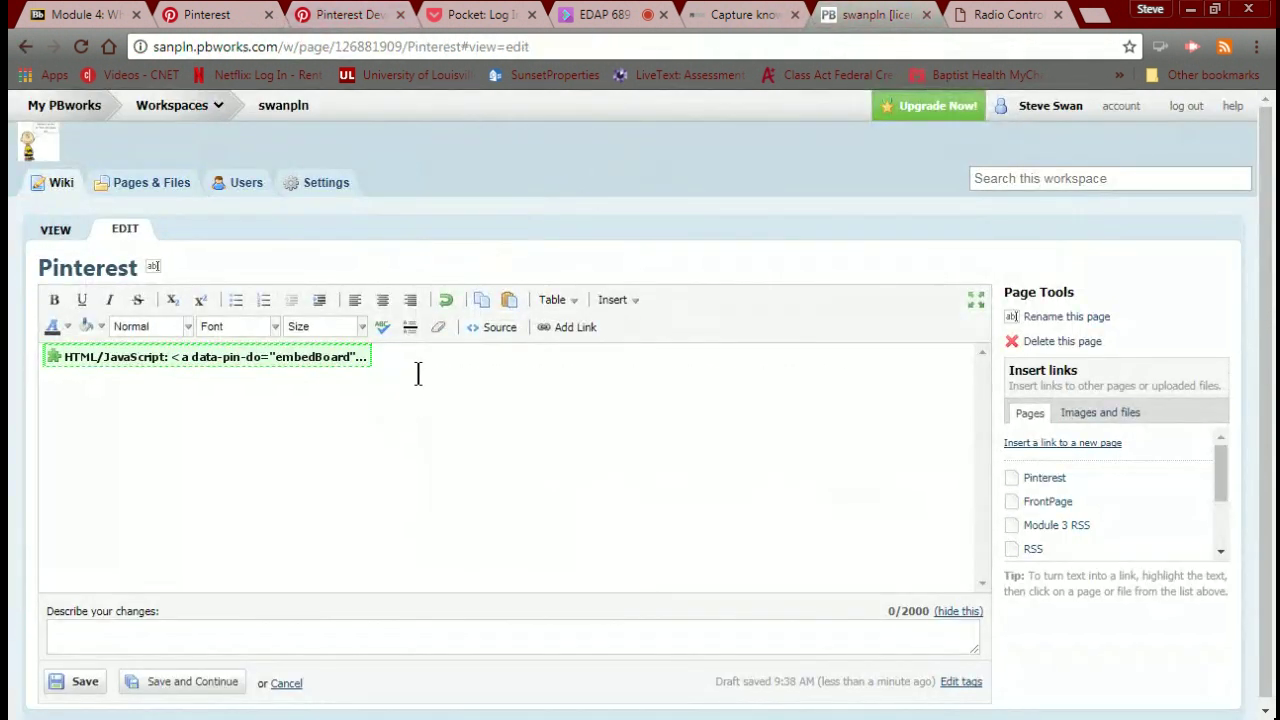
Insert the pinit.js script as a second HTML/JavaScript plugin below the board embed.
{"action": "key", "text": "Return"}
{"action": "left_click", "coordinate": [630, 305]}
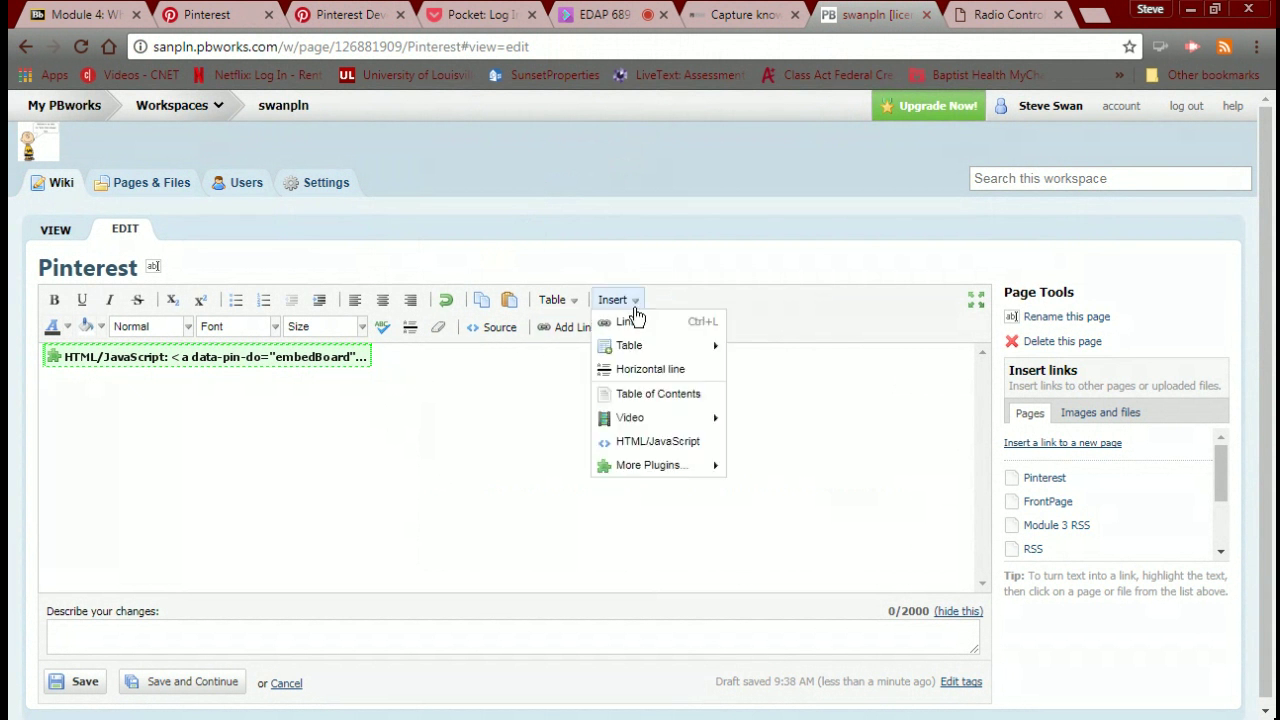
{"action": "left_click", "coordinate": [640, 442]}
{"action": "left_click", "coordinate": [497, 433]}
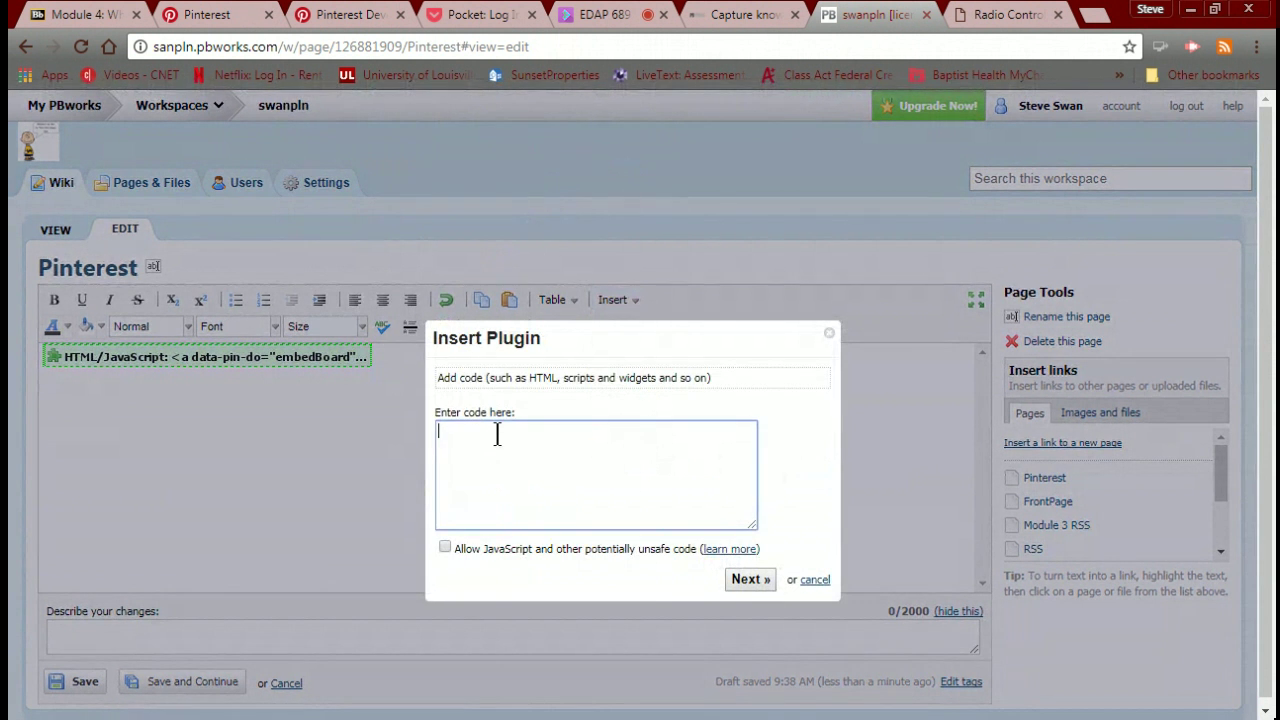
{"action": "key", "text": "ctrl+v"}
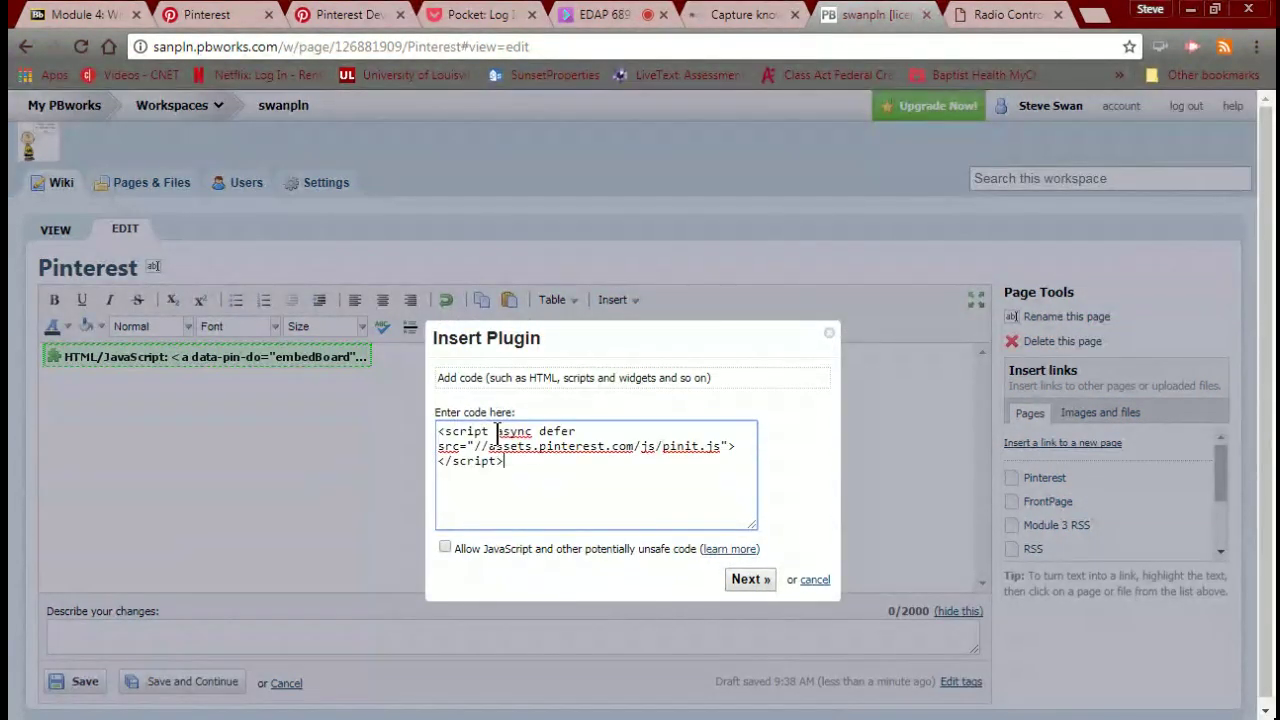
{"action": "left_click", "coordinate": [745, 578]}
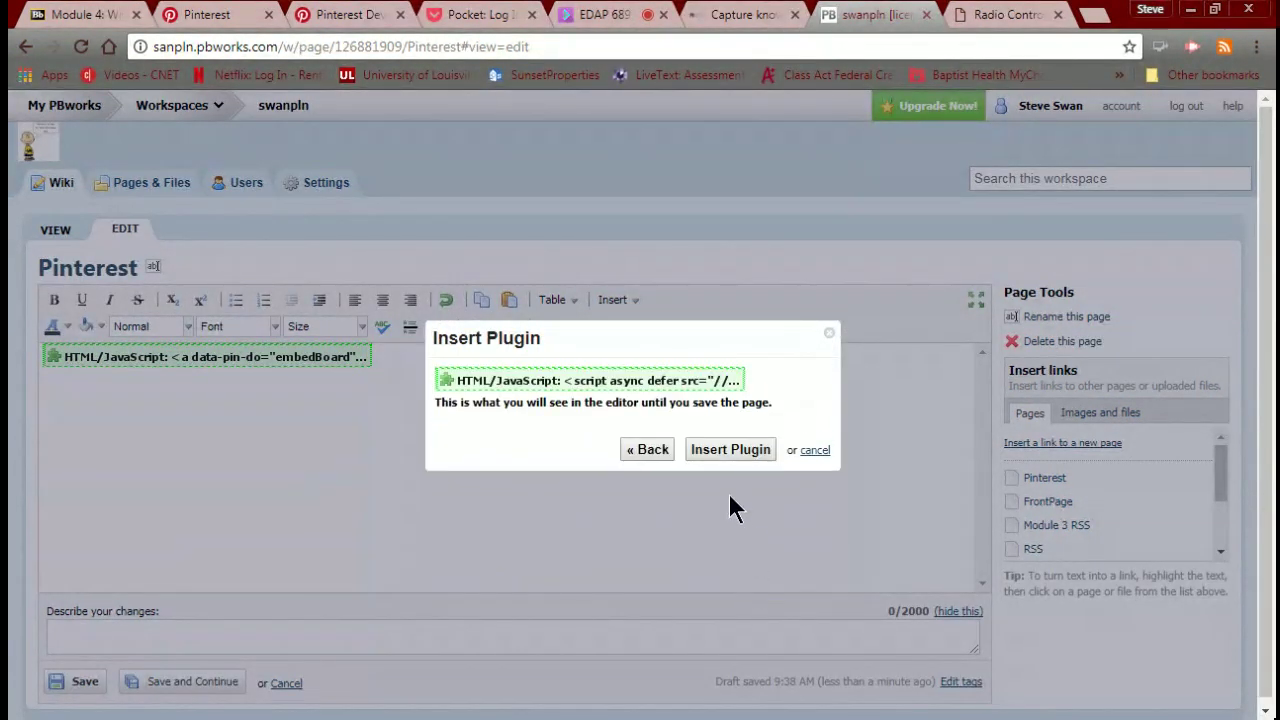
{"action": "left_click", "coordinate": [728, 449]}
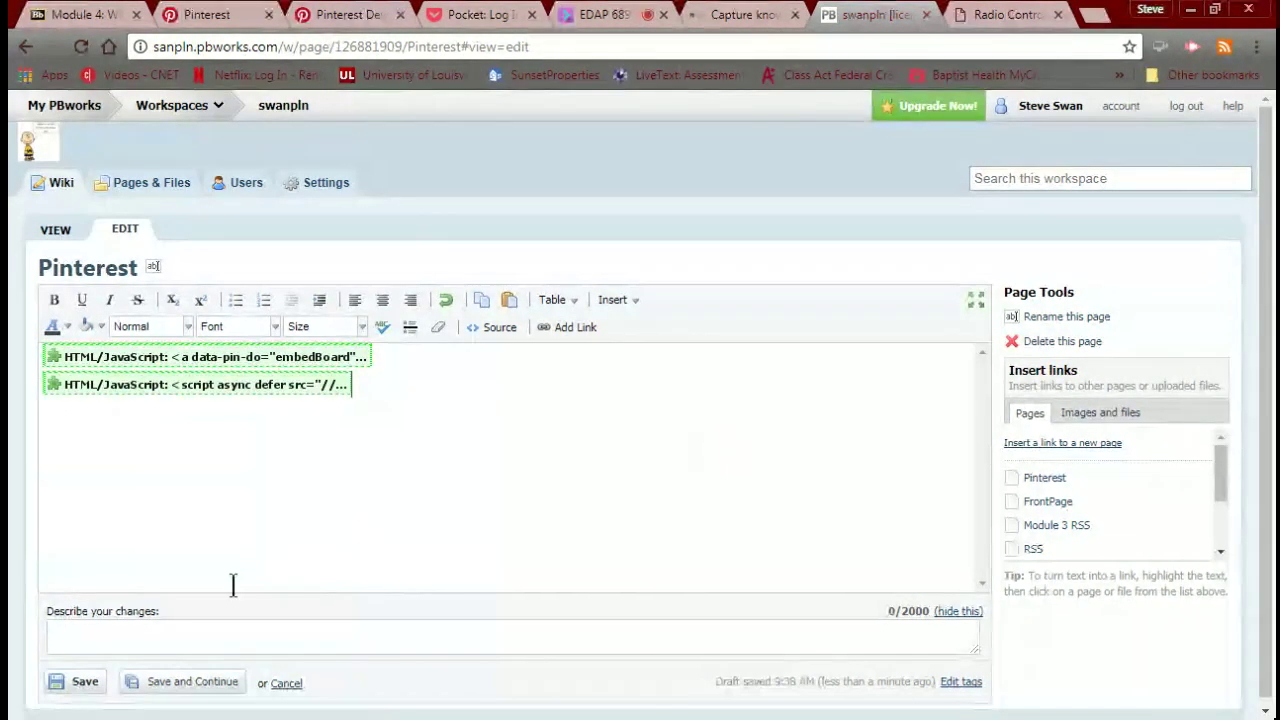
Save the Pinterest page, review the result, and switch to the Blackboard Module 4 tab.
{"action": "left_click", "coordinate": [84, 686]}
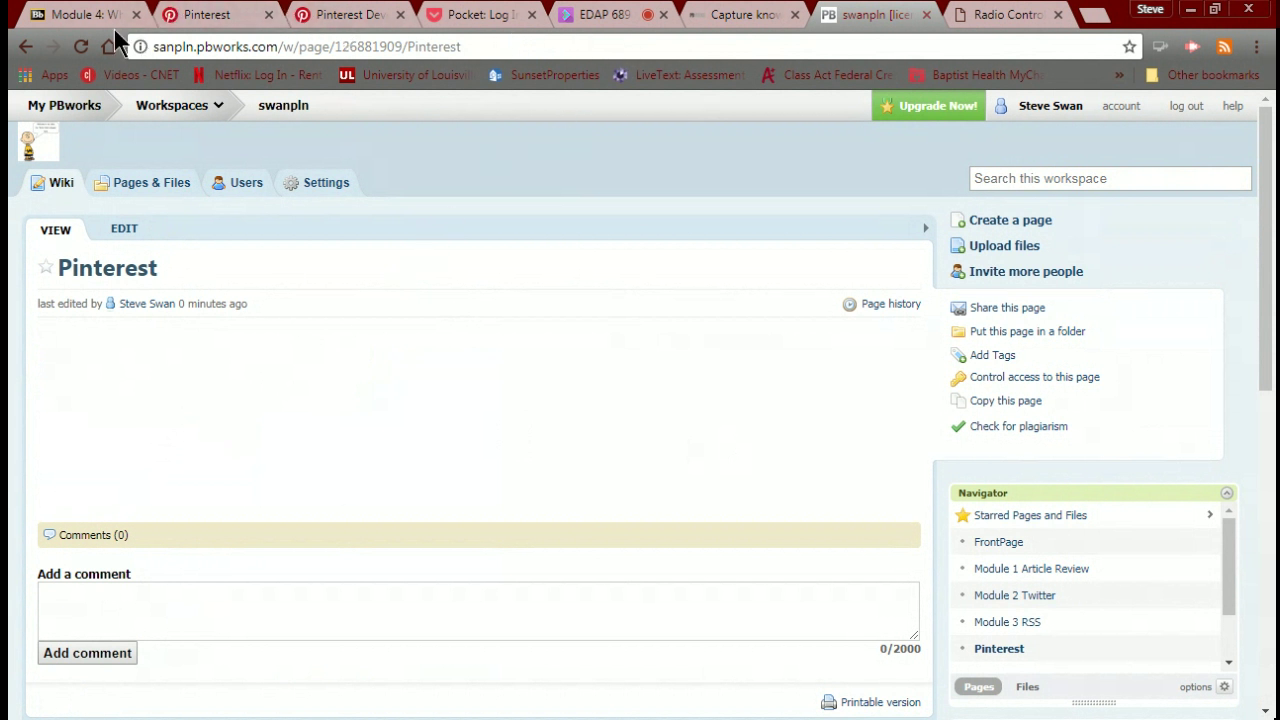
{"action": "scroll", "coordinate": [197, 194], "scroll_direction": "down", "scroll_amount": 5}
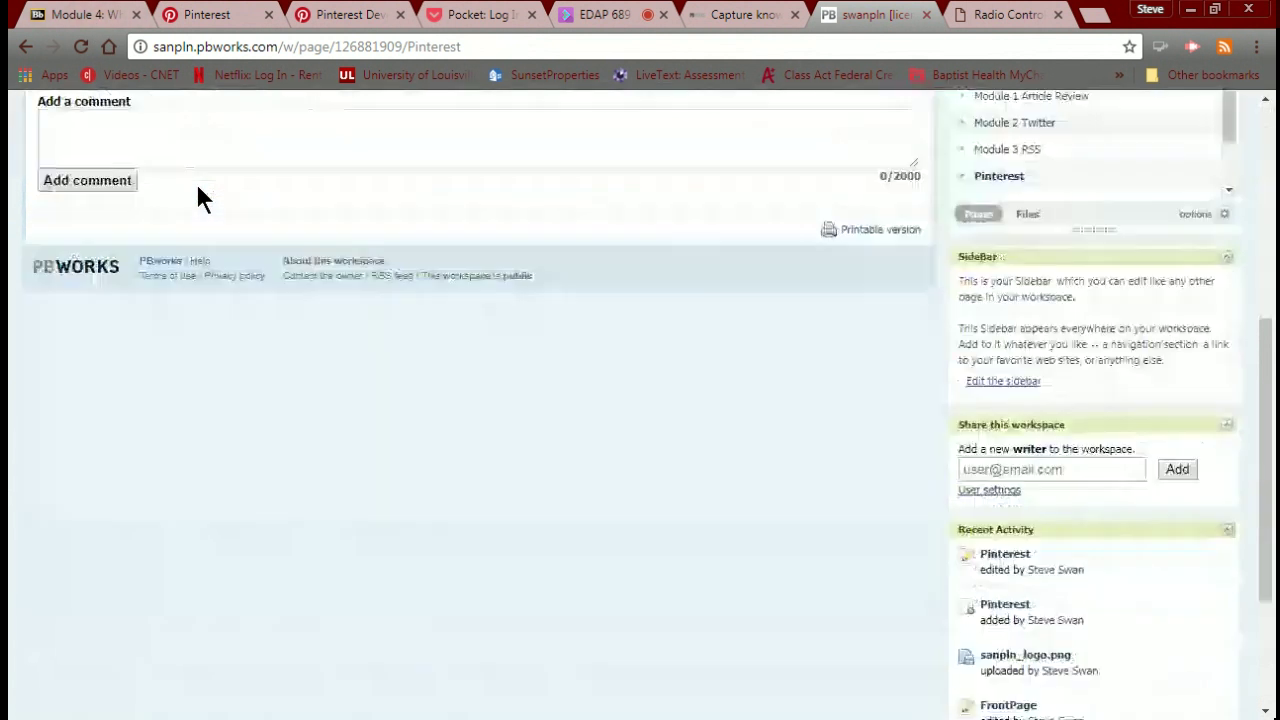
{"action": "scroll", "coordinate": [197, 194], "scroll_direction": "up", "scroll_amount": 5}
{"action": "left_click", "coordinate": [74, 16]}
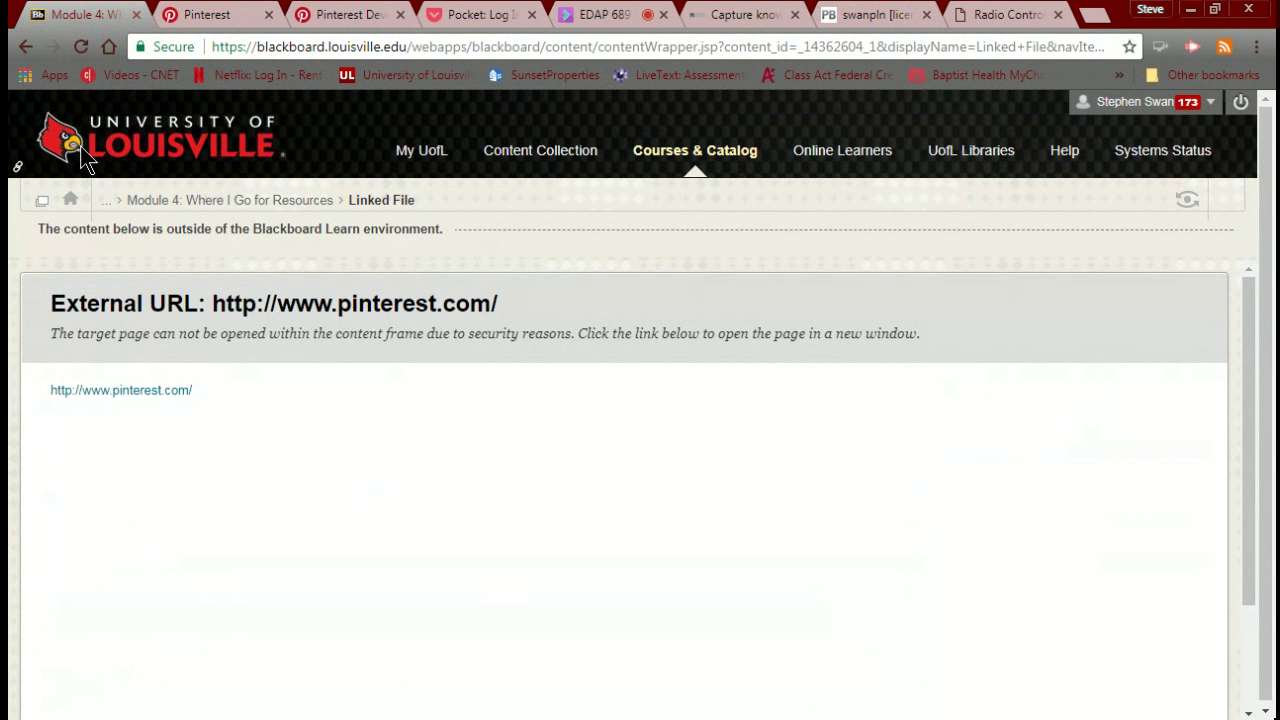
Go back to Blackboard's Course Modules page, then switch to the STEM Learning board on Pinterest.
{"action": "left_click", "coordinate": [26, 46]}
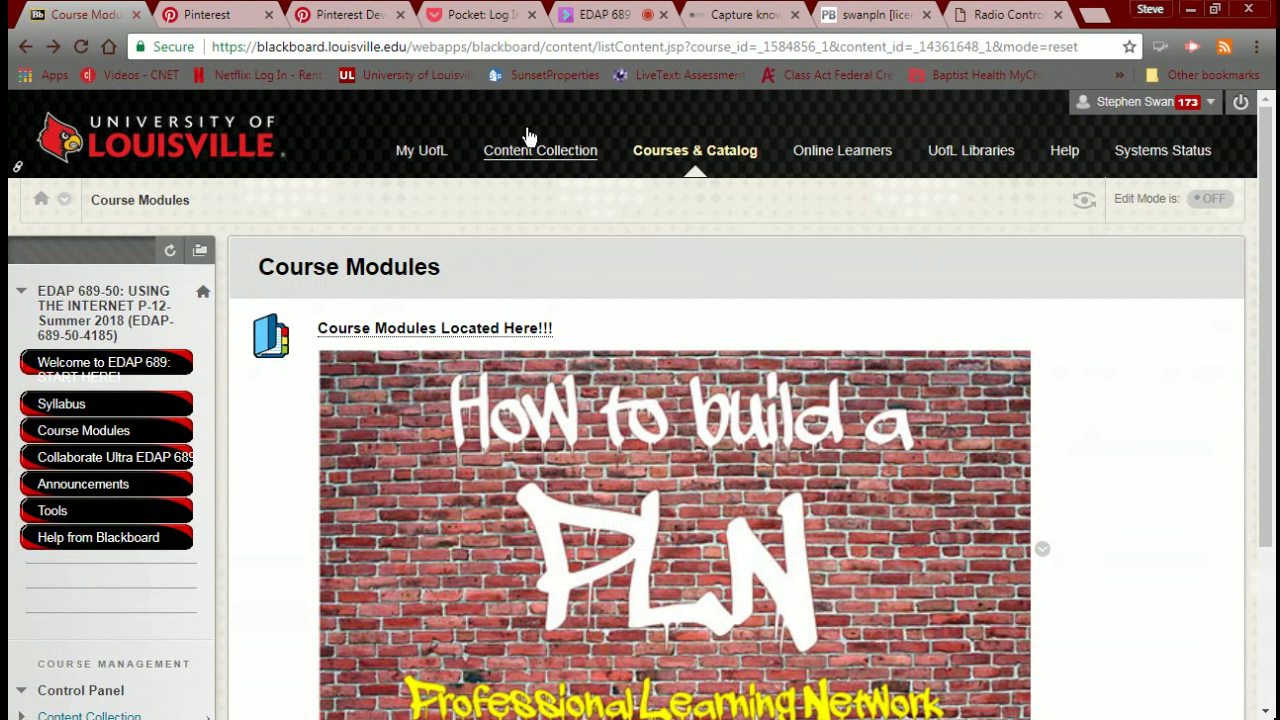
{"action": "left_click", "coordinate": [249, 19]}
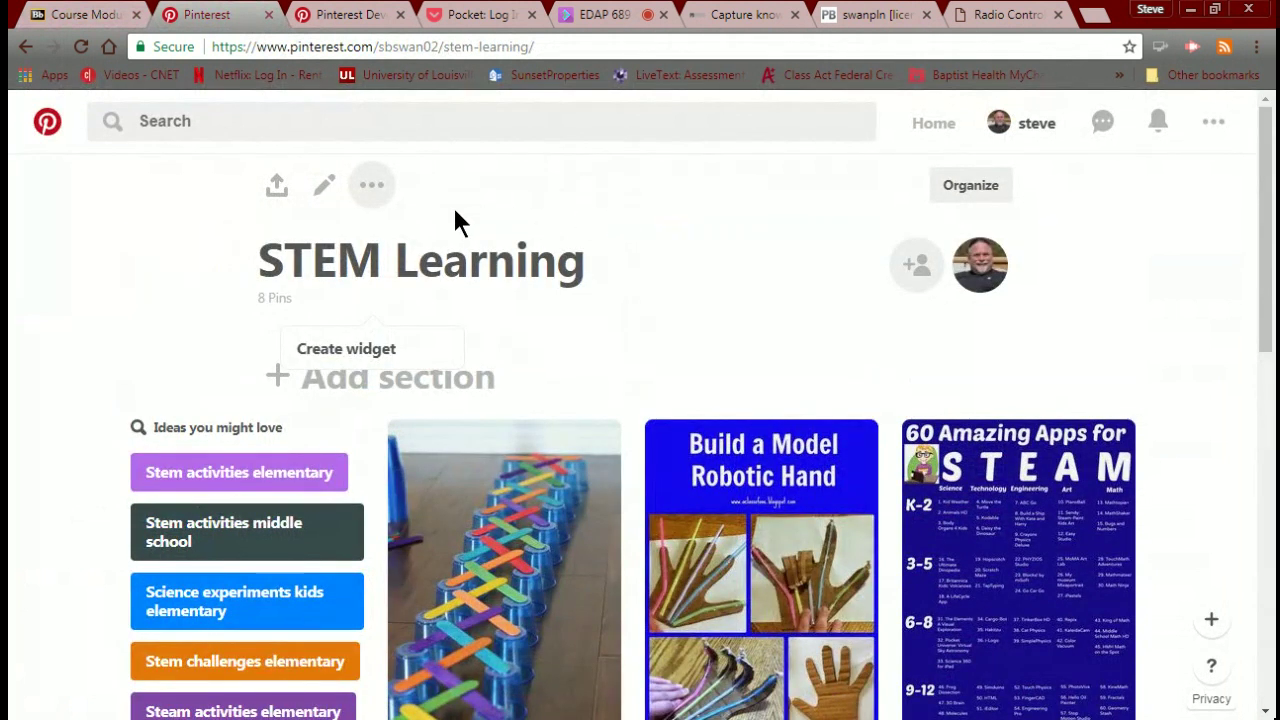
Show the Pinterest profile's boards, listing STEM Learning and Lego Robotics.
{"action": "left_click", "coordinate": [1025, 130]}
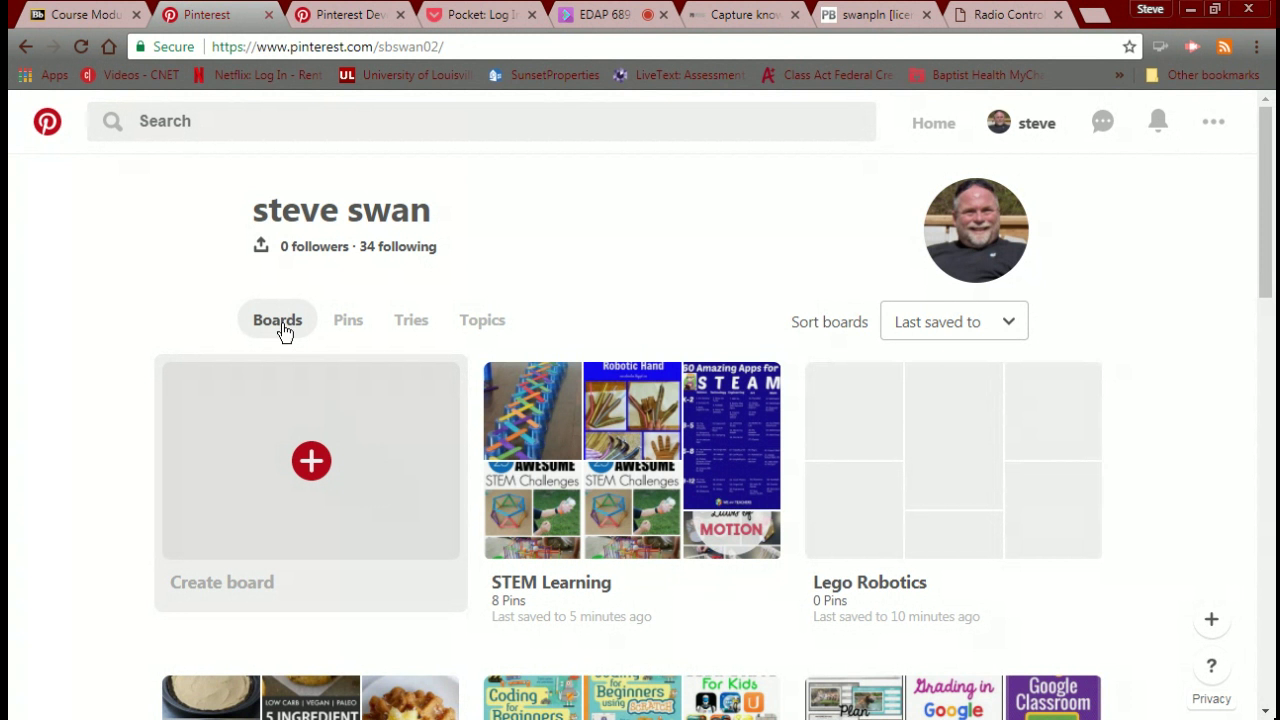
Open the Course Modules Located Here!!! page in Blackboard and scroll to the Module 4 Pinterest assignment.
{"action": "left_click", "coordinate": [47, 17]}
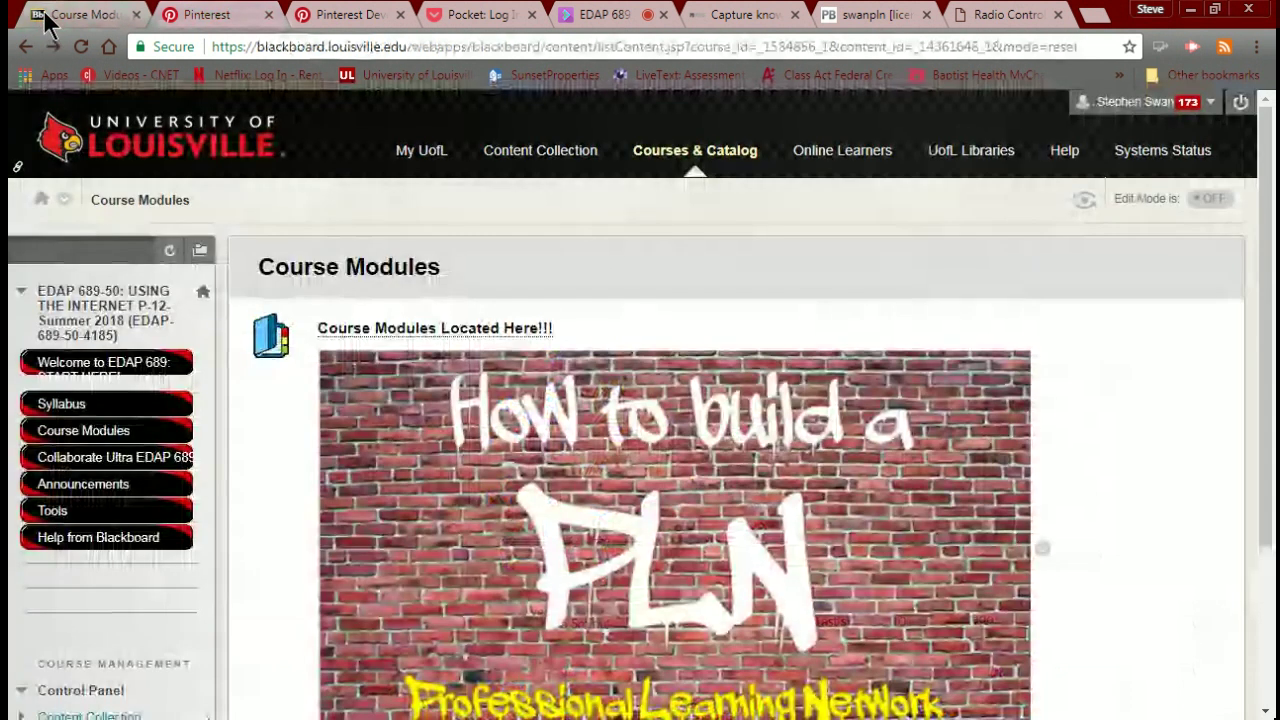
{"action": "left_click", "coordinate": [405, 330]}
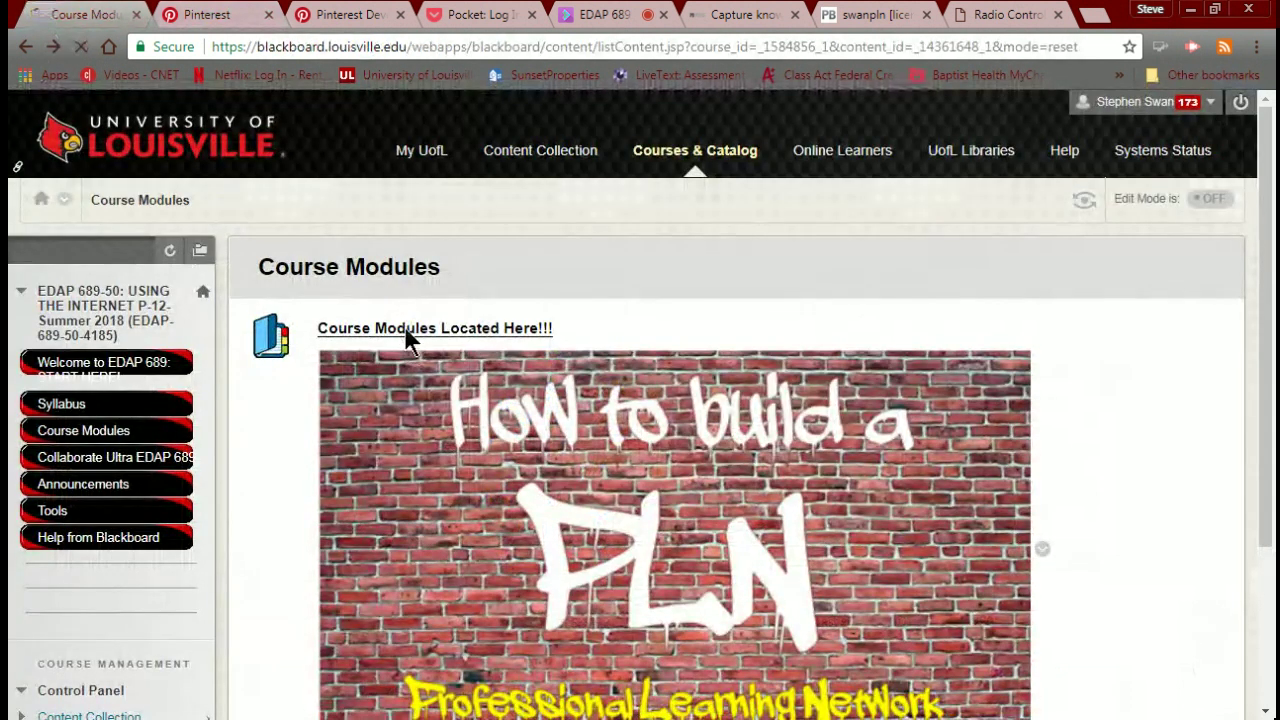
{"action": "scroll", "coordinate": [435, 371], "scroll_direction": "down", "scroll_amount": 20}
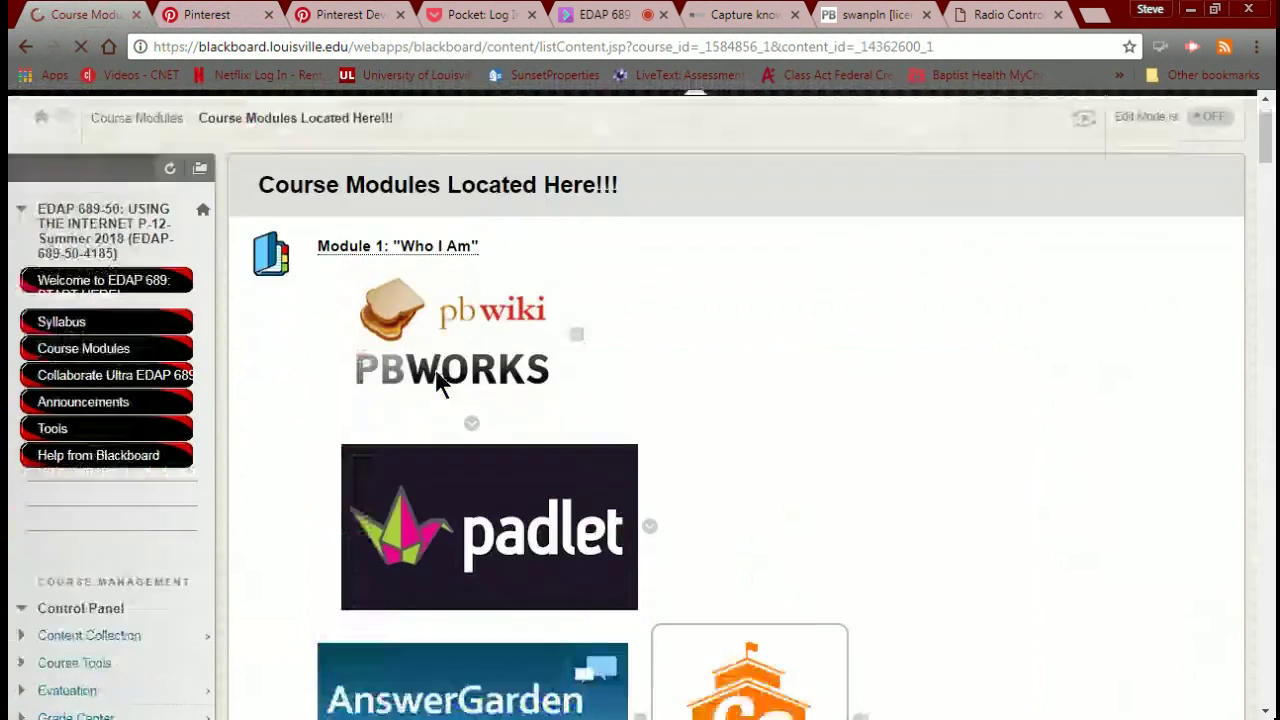
{"action": "scroll", "coordinate": [435, 381], "scroll_direction": "down", "scroll_amount": 20}
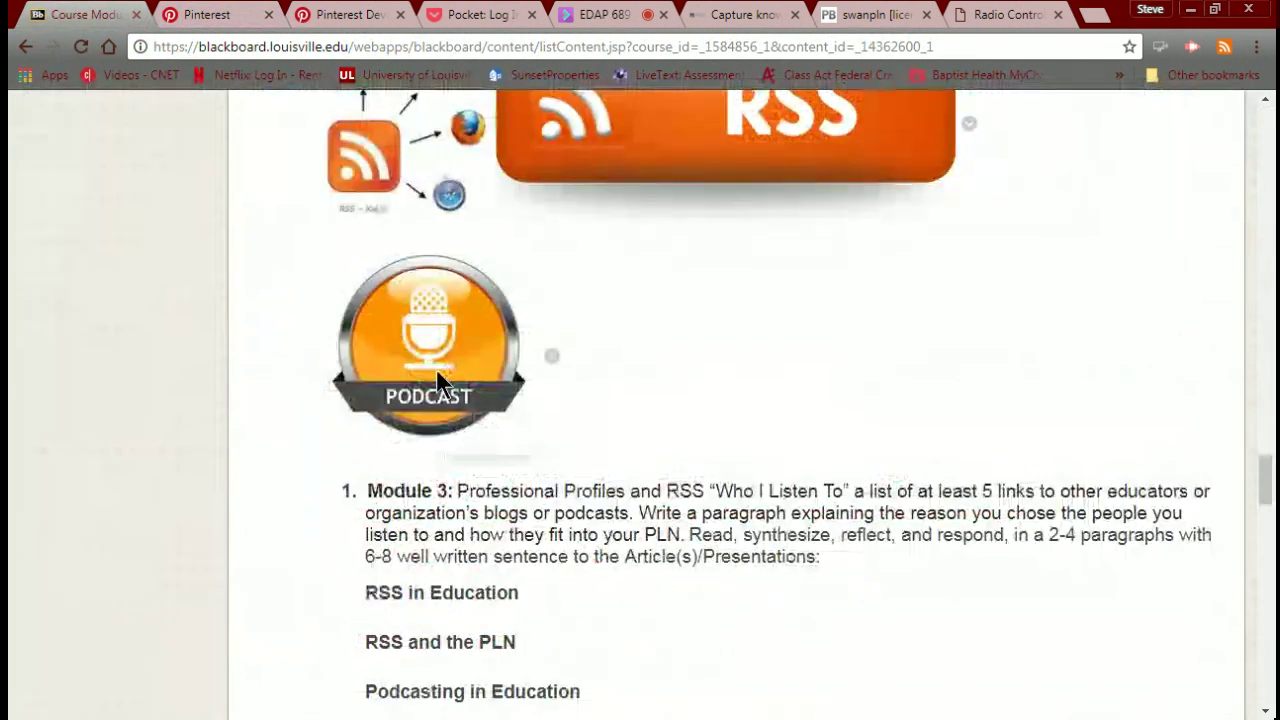
{"action": "scroll", "coordinate": [435, 370], "scroll_direction": "down", "scroll_amount": 6}
{"action": "scroll", "coordinate": [437, 372], "scroll_direction": "down", "scroll_amount": 2}
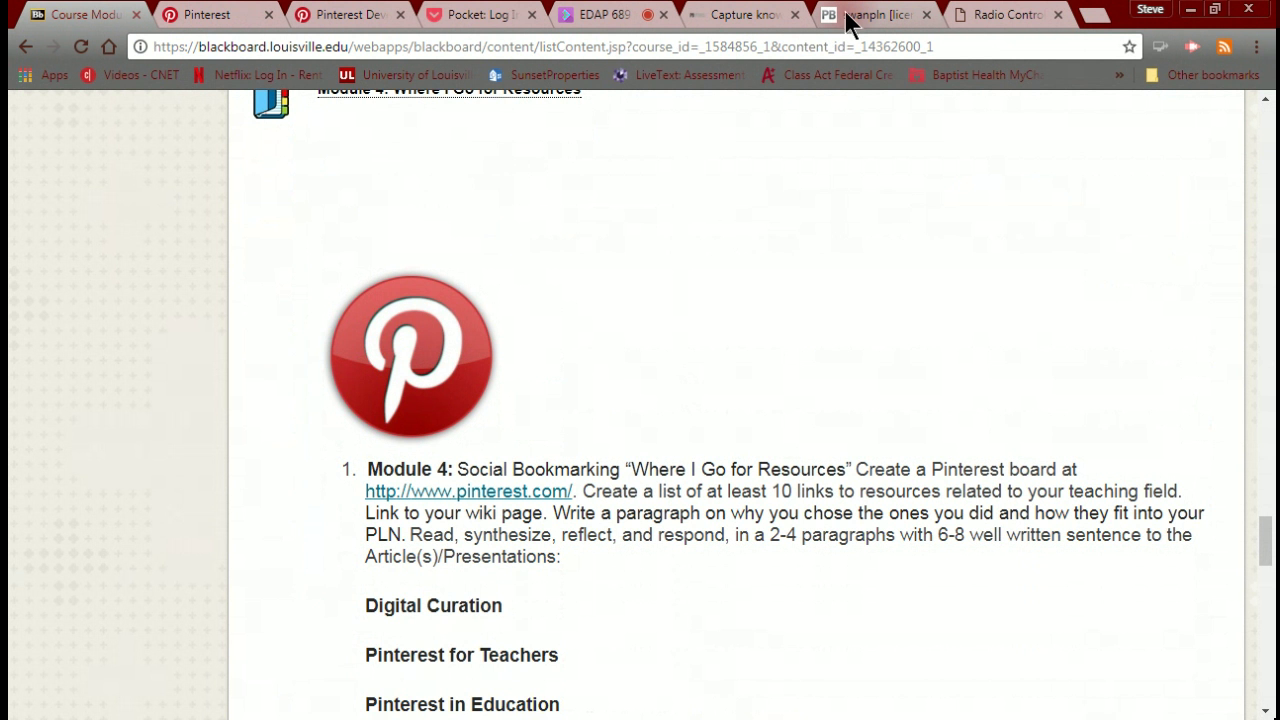
Go to the Pinterest profile and open the Robotics In Education board.
{"action": "left_click", "coordinate": [248, 22]}
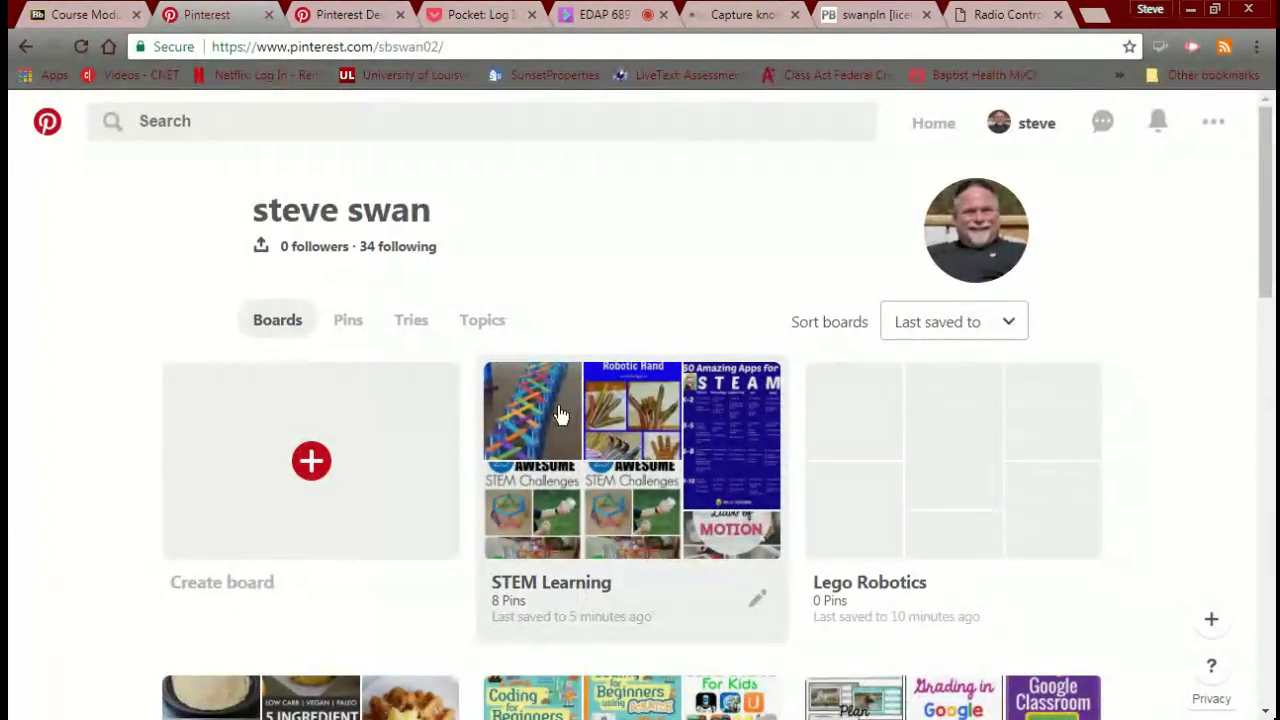
{"action": "scroll", "coordinate": [560, 415], "scroll_direction": "down", "scroll_amount": 5}
{"action": "scroll", "coordinate": [560, 415], "scroll_direction": "down", "scroll_amount": 1}
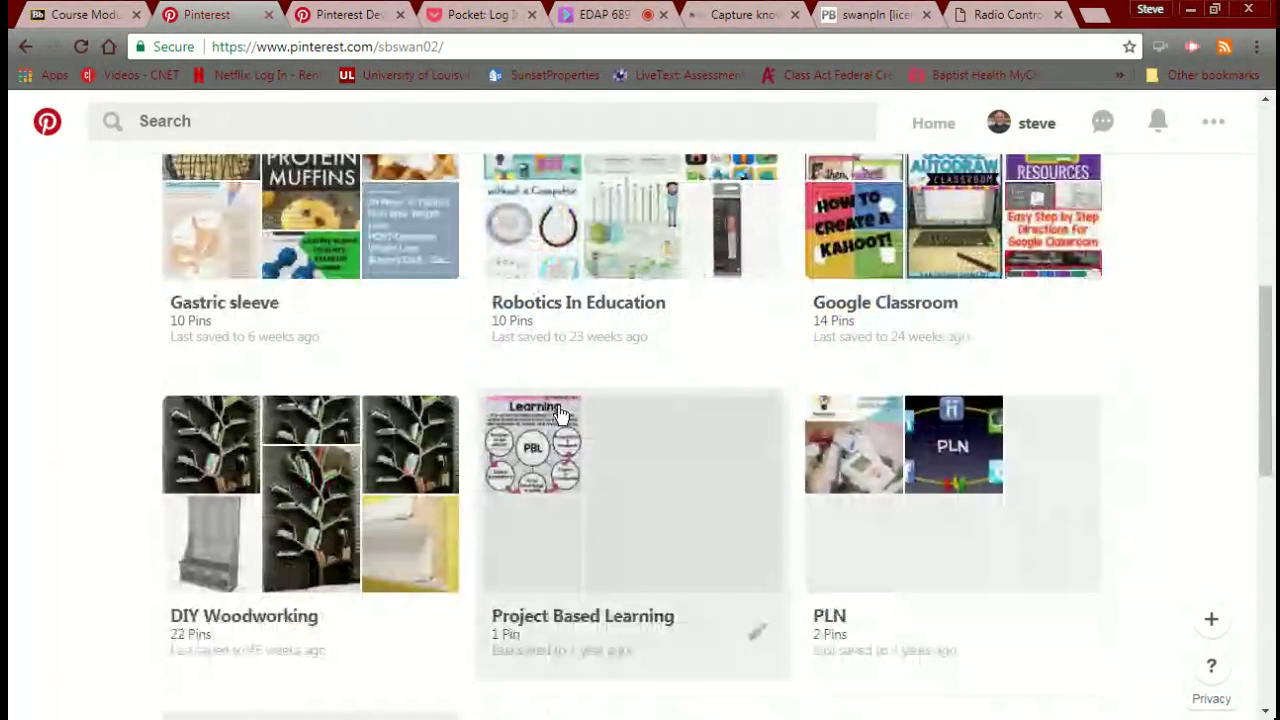
{"action": "scroll", "coordinate": [560, 415], "scroll_direction": "up", "scroll_amount": 3}
{"action": "left_click", "coordinate": [588, 479]}
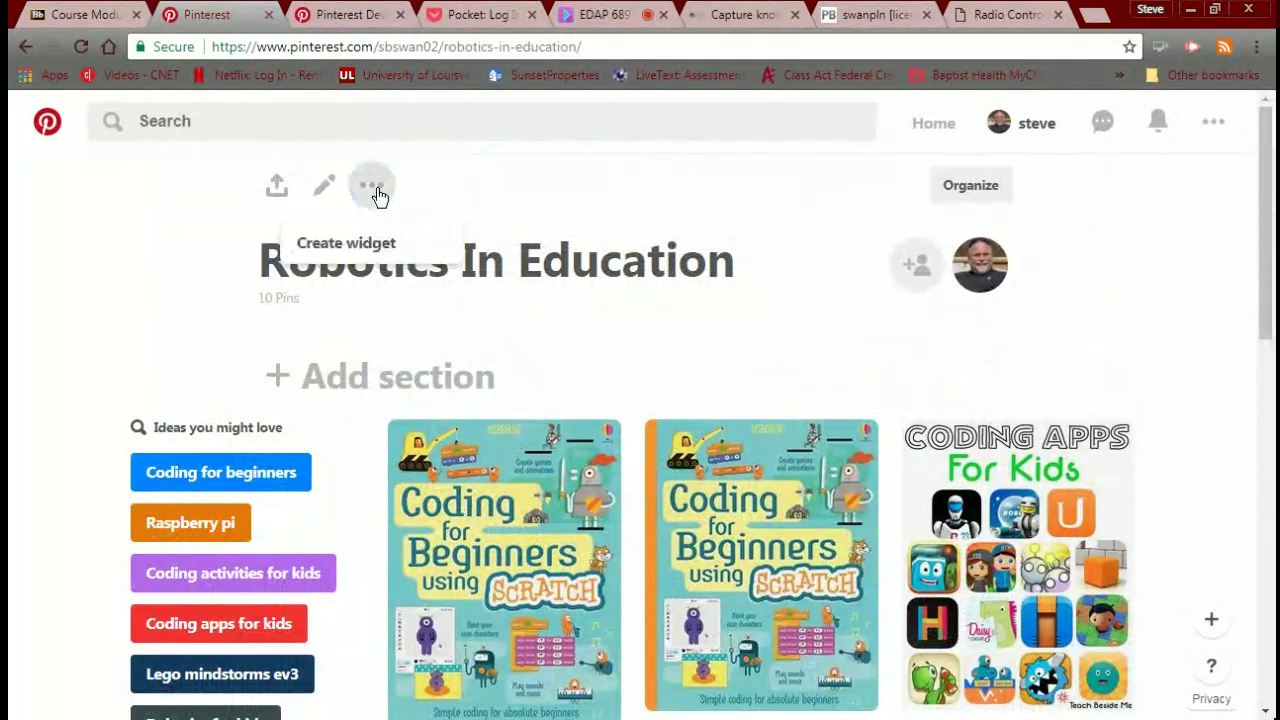
Create a widget for the board and select its Square-size board embed code.
{"action": "left_click", "coordinate": [342, 245]}
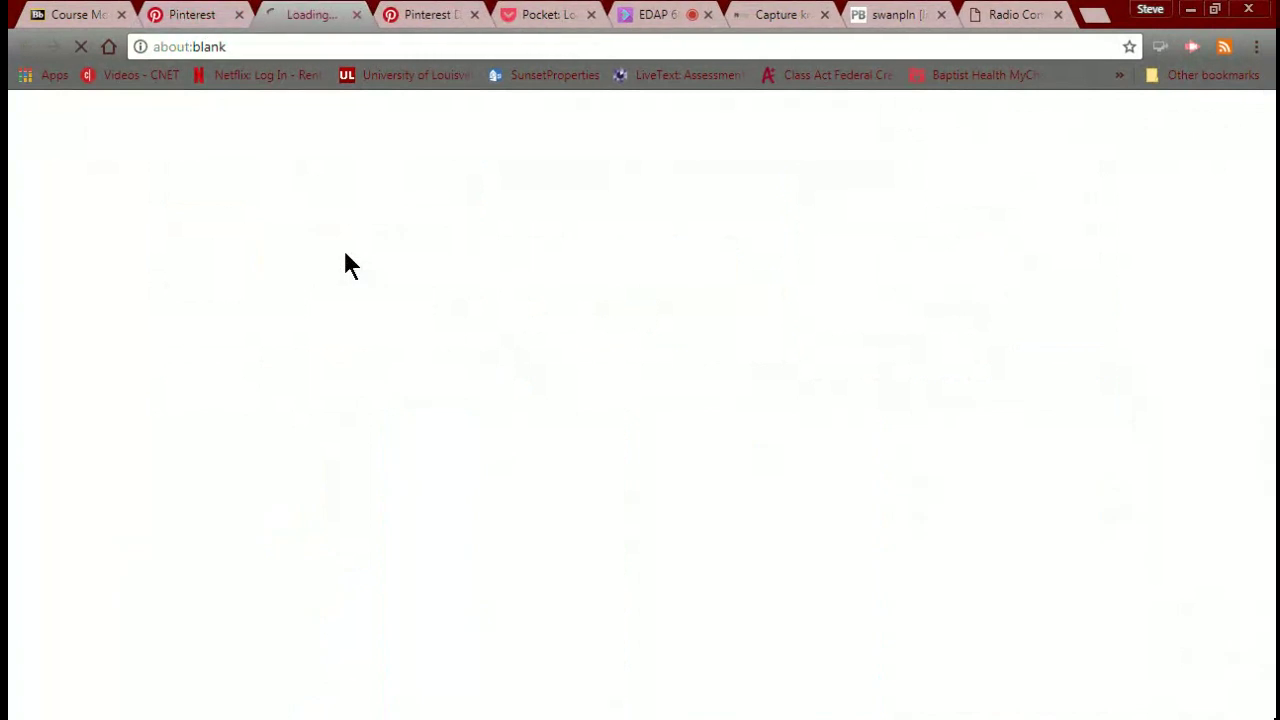
{"action": "scroll", "coordinate": [475, 365], "scroll_direction": "down", "scroll_amount": 2}
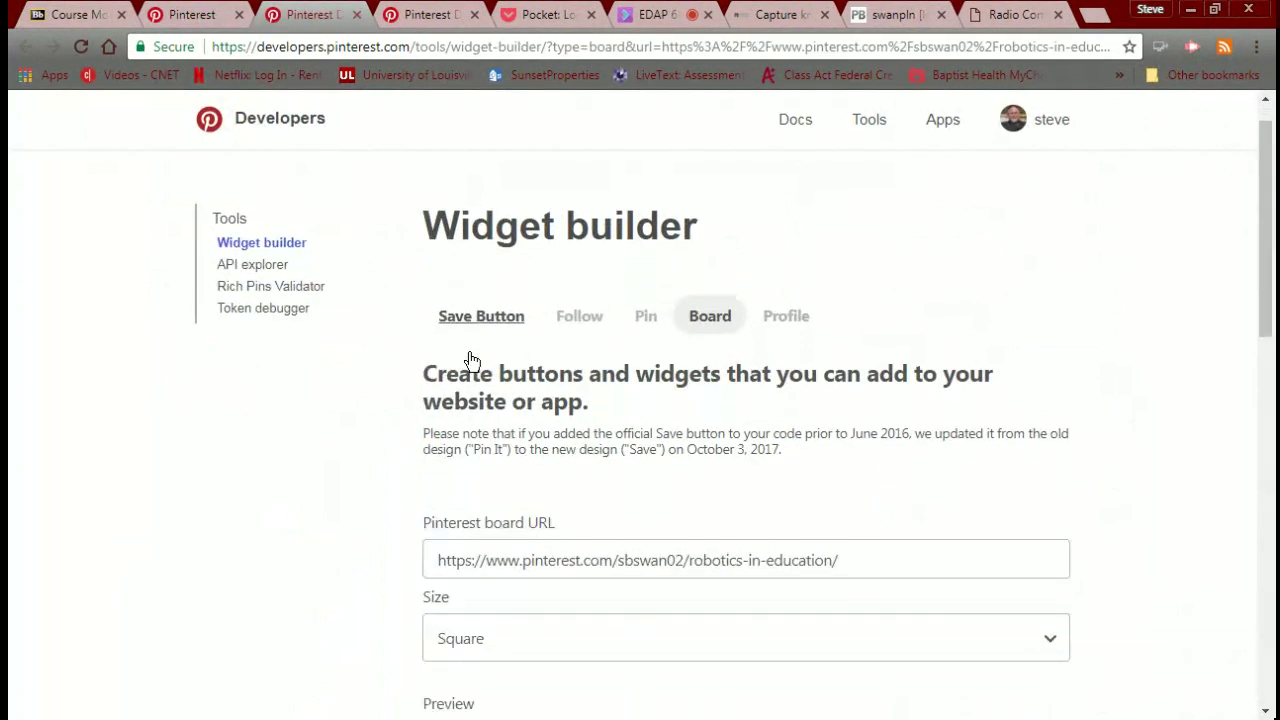
{"action": "scroll", "coordinate": [472, 364], "scroll_direction": "down", "scroll_amount": 2}
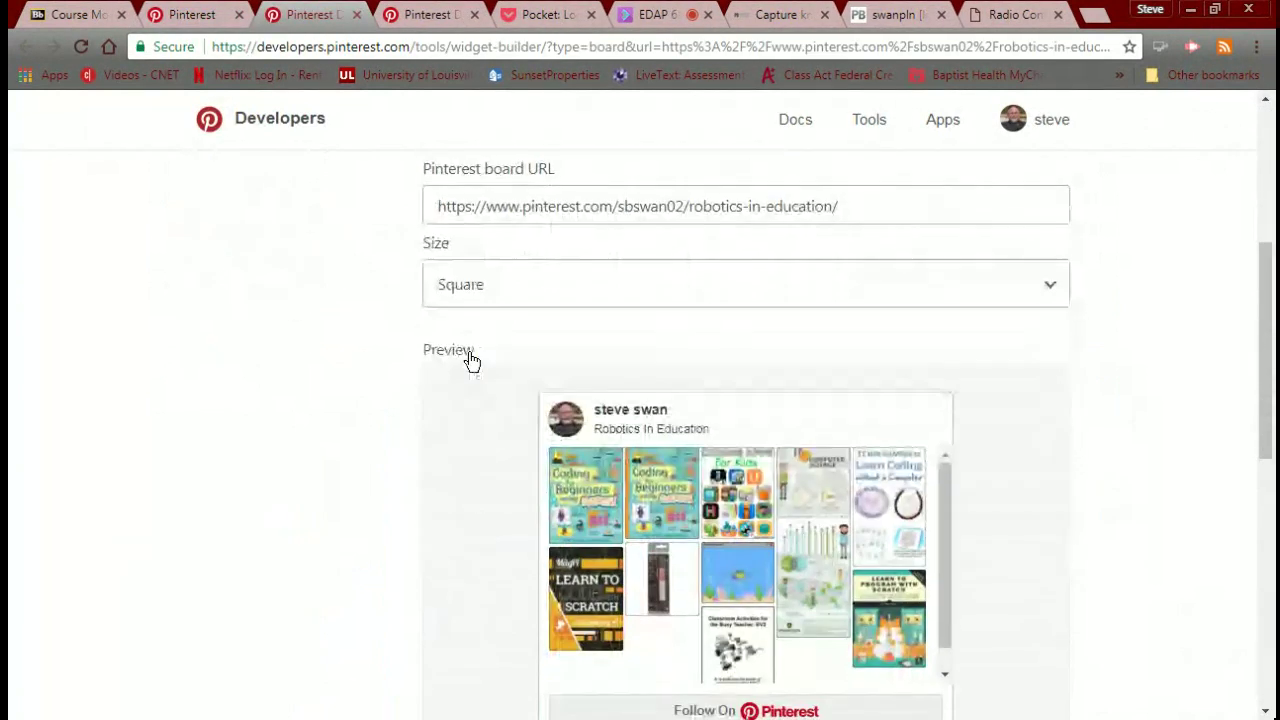
{"action": "scroll", "coordinate": [486, 286], "scroll_direction": "down", "scroll_amount": 2}
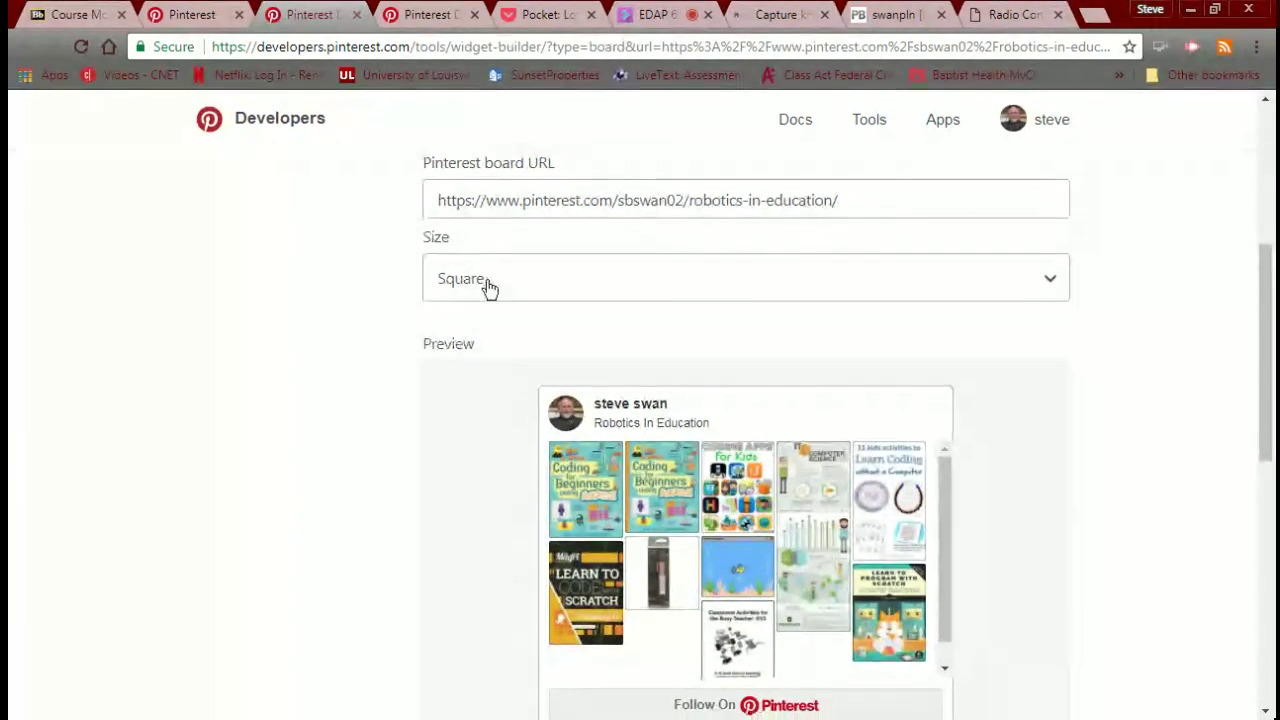
{"action": "scroll", "coordinate": [487, 283], "scroll_direction": "down", "scroll_amount": 2}
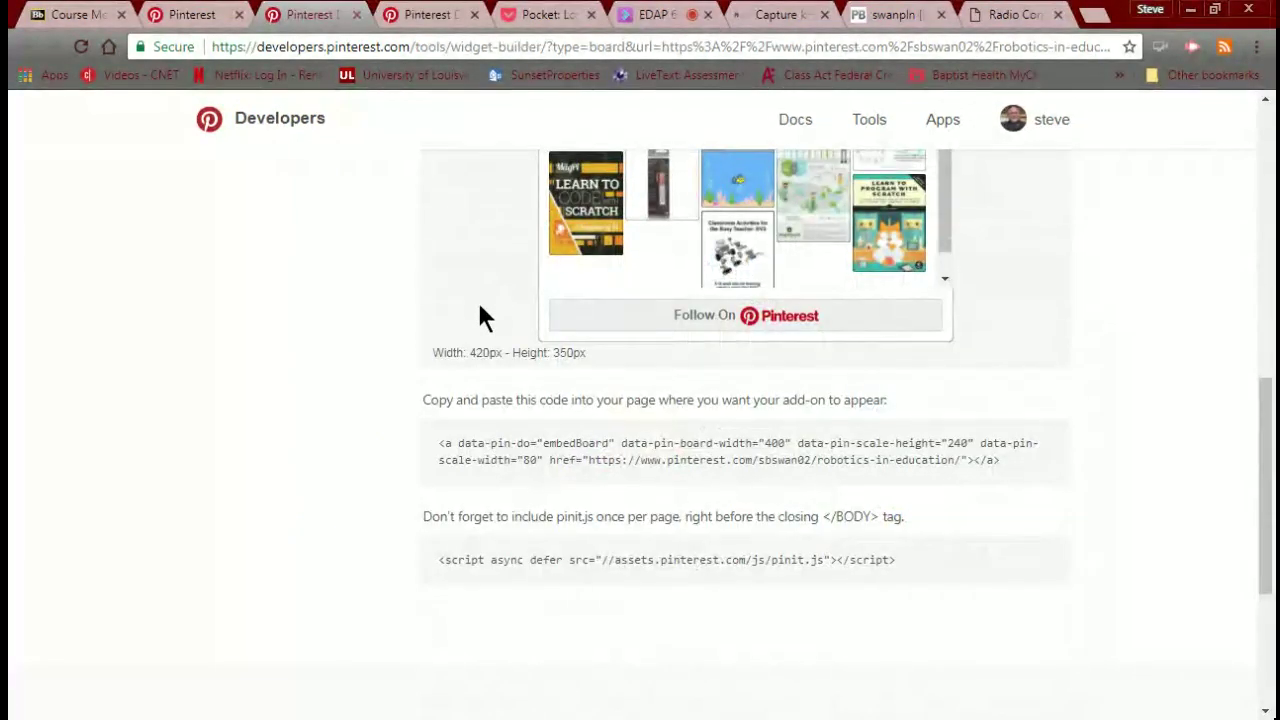
{"action": "left_click", "coordinate": [513, 442]}
{"action": "key", "text": "ctrl+c"}
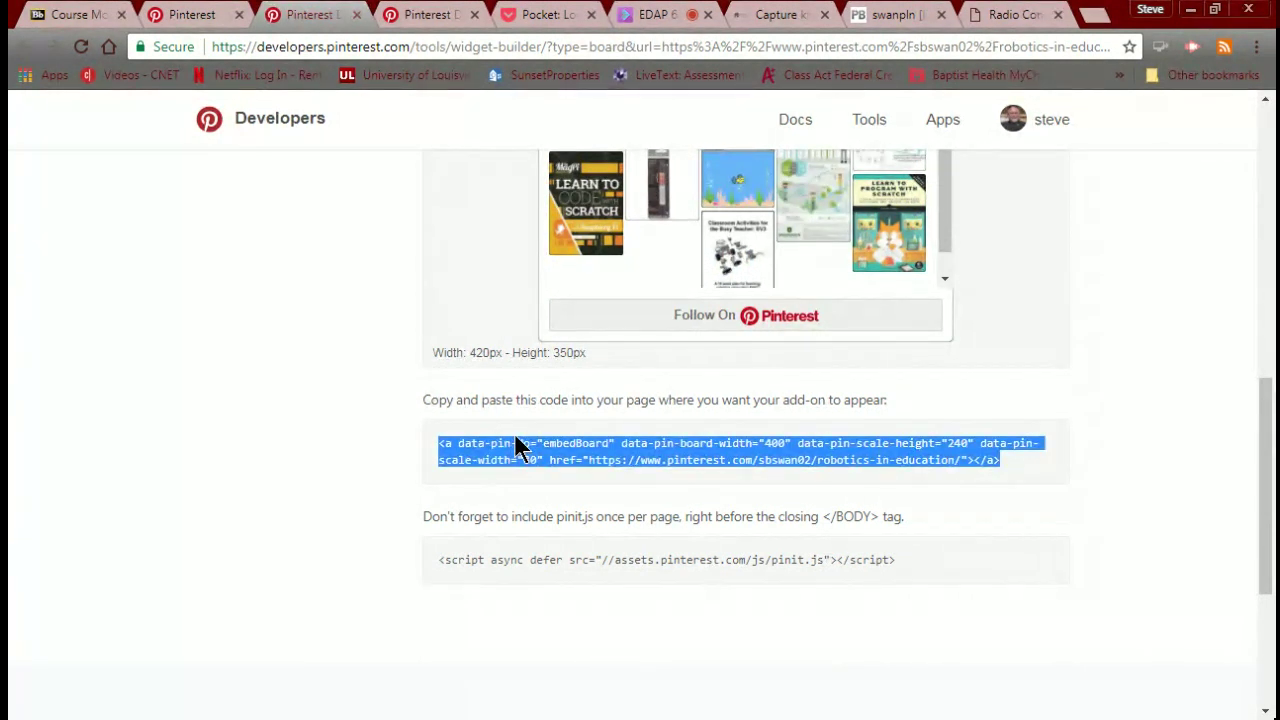
Edit the PBworks Pinterest page and delete the old embed blocks.
{"action": "left_click", "coordinate": [908, 16]}
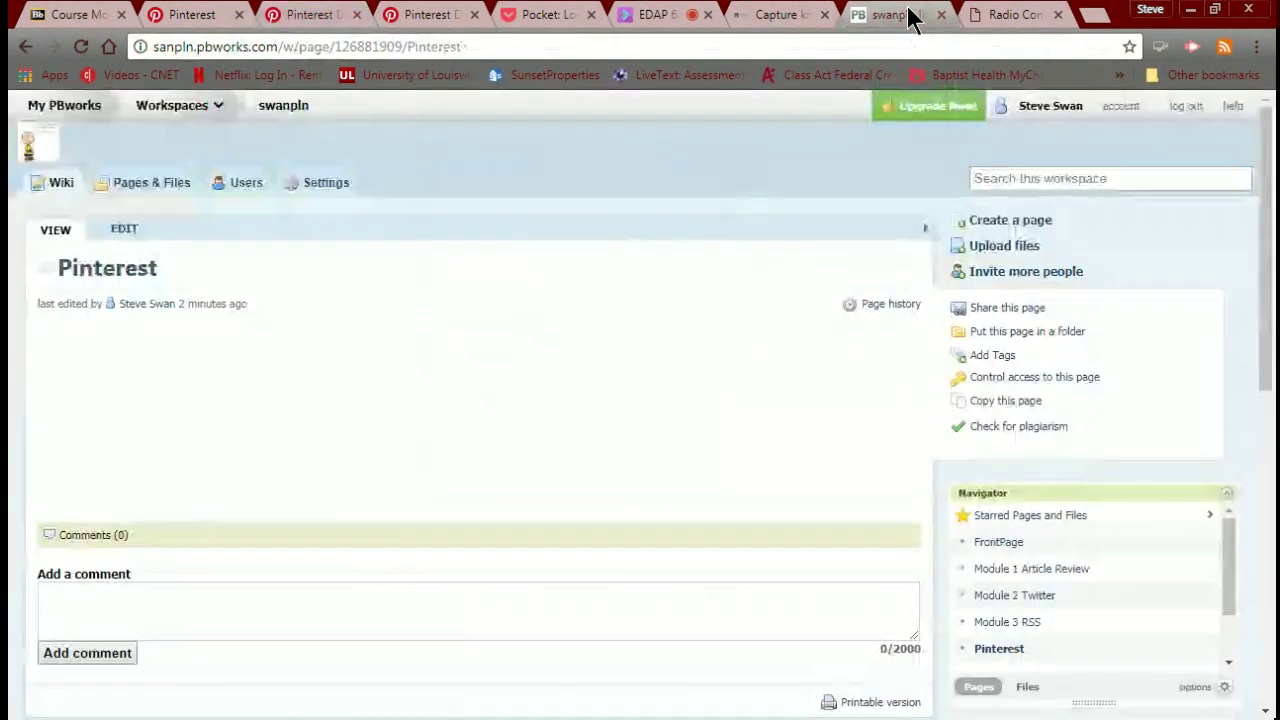
{"action": "left_click", "coordinate": [124, 229]}
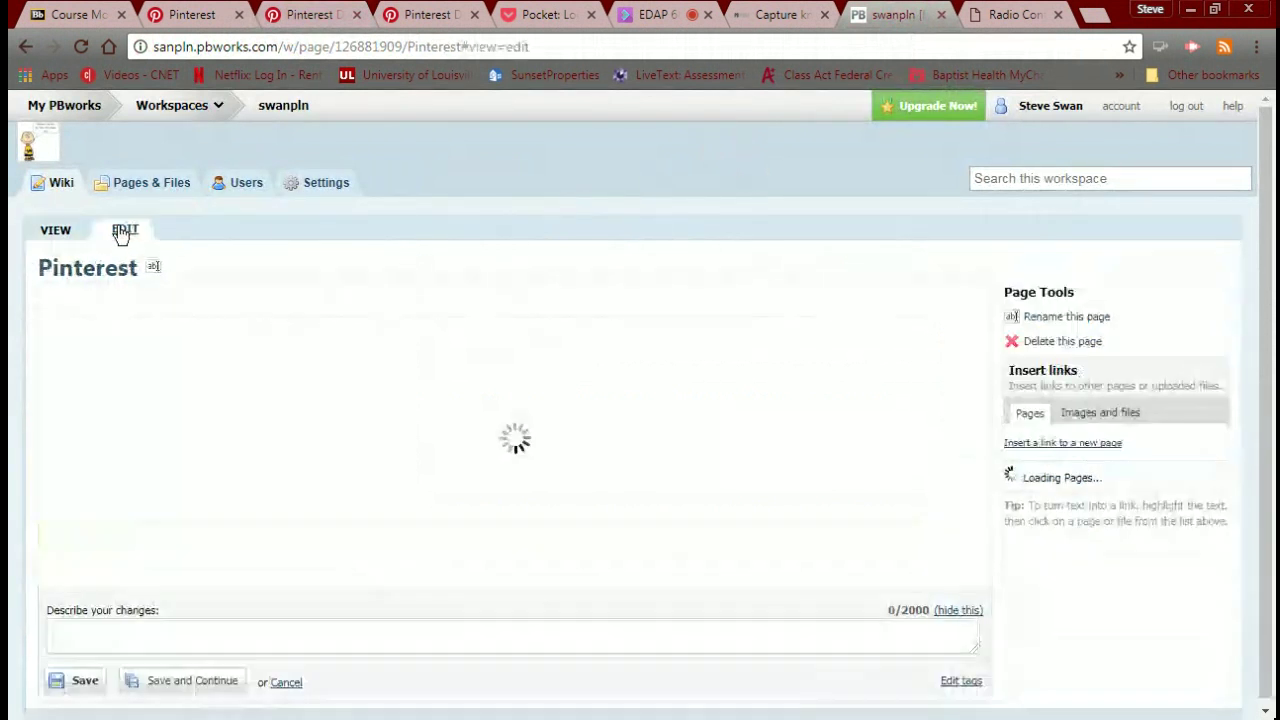
{"action": "left_click", "coordinate": [391, 401]}
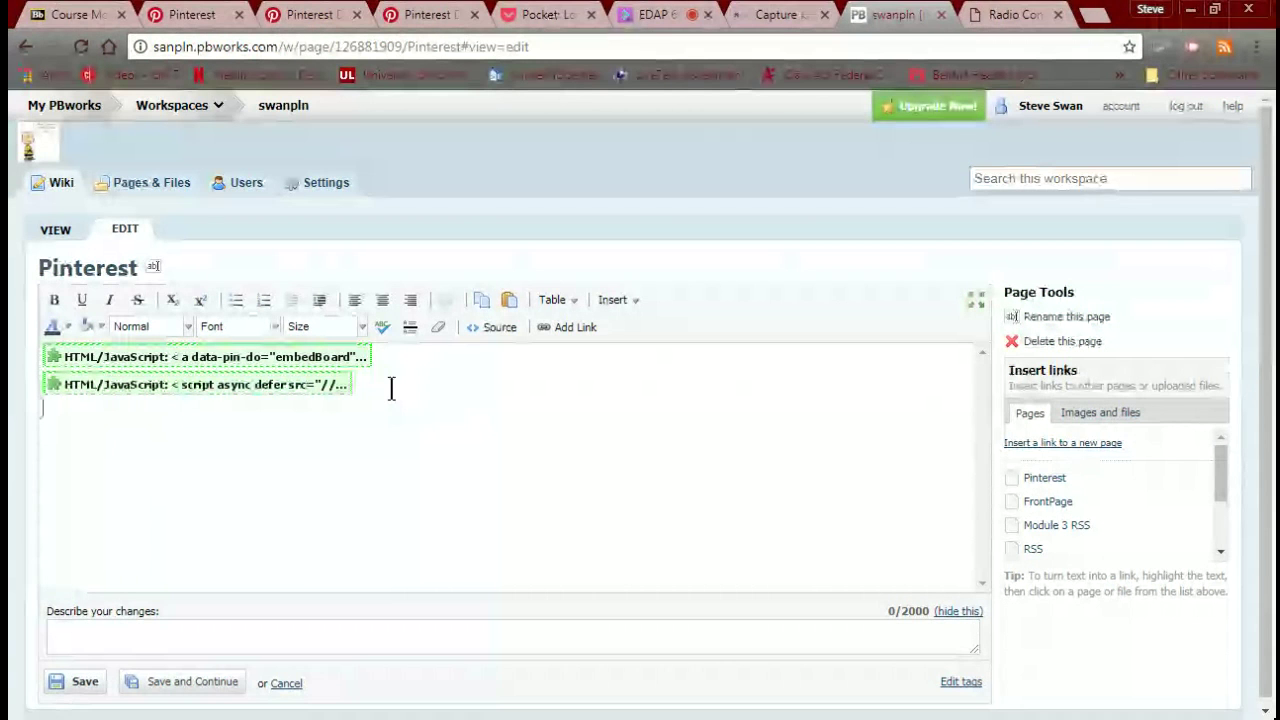
{"action": "key", "text": "ctrl+v"}
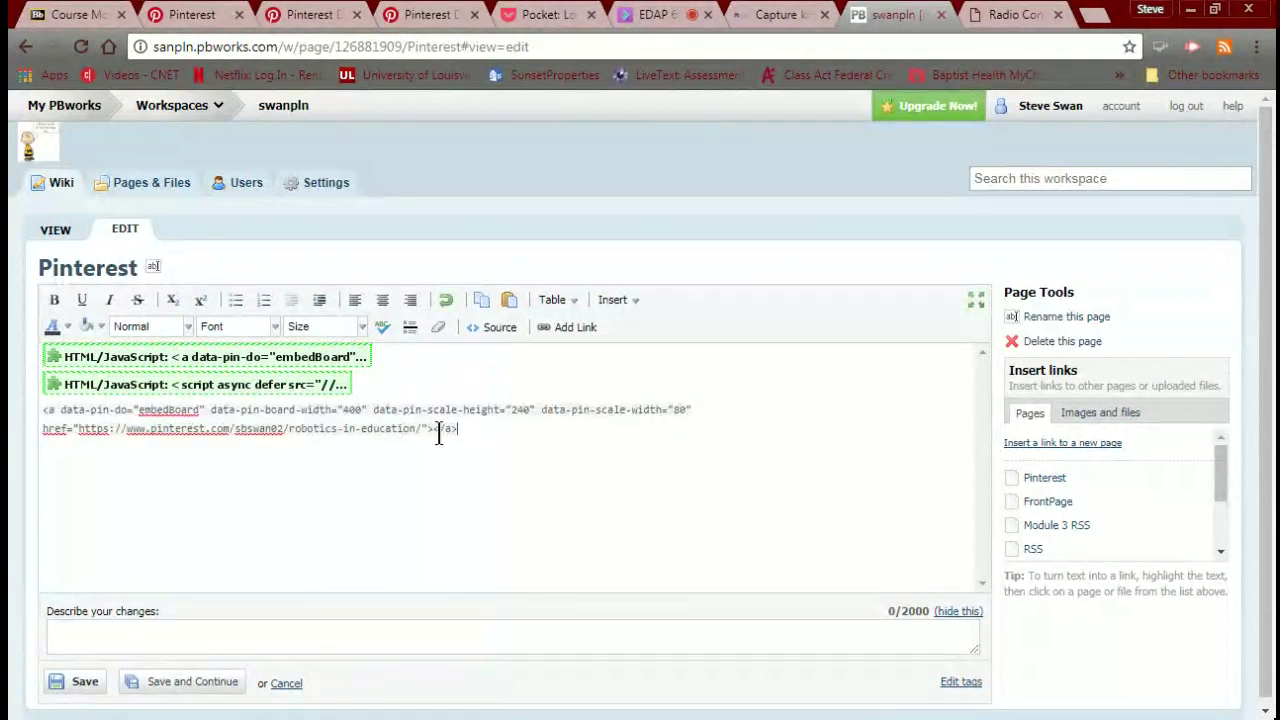
{"action": "left_click_drag", "start_coordinate": [455, 428], "coordinate": [15, 360]}
{"action": "key", "text": "Delete"}
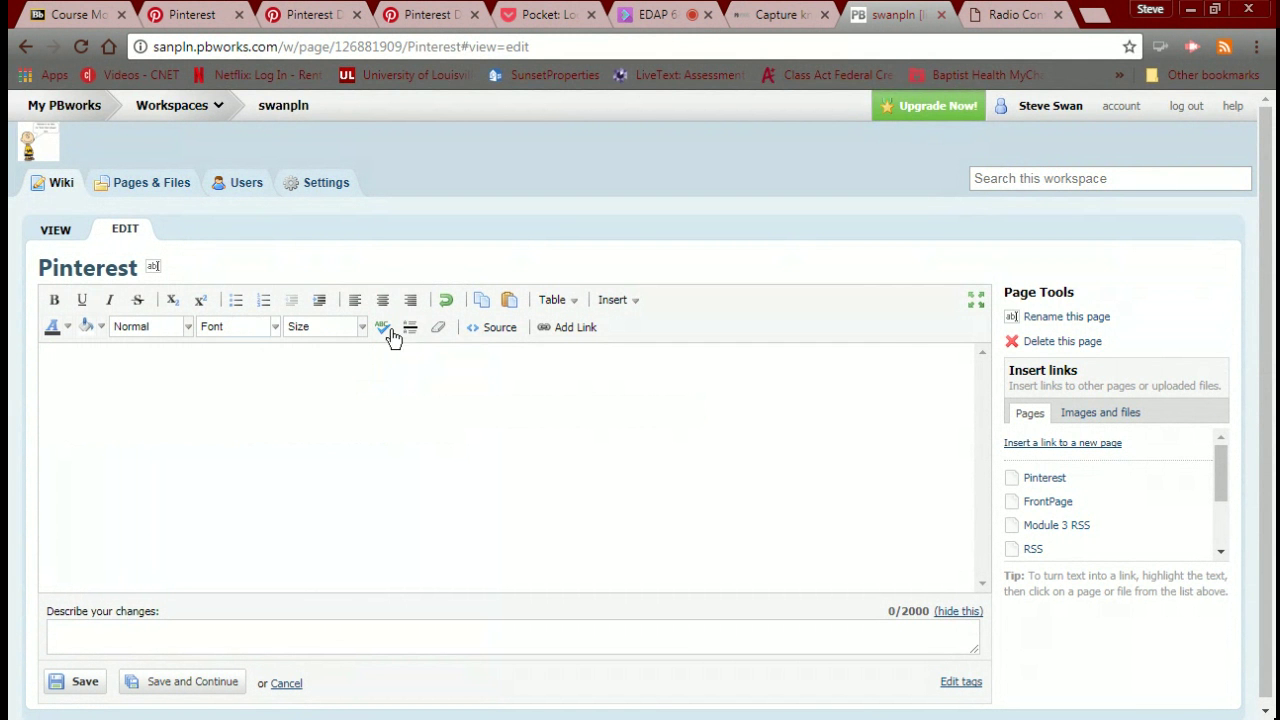
Insert an HTML/JavaScript plugin with the board embed code and JavaScript allowed.
{"action": "left_click", "coordinate": [620, 303]}
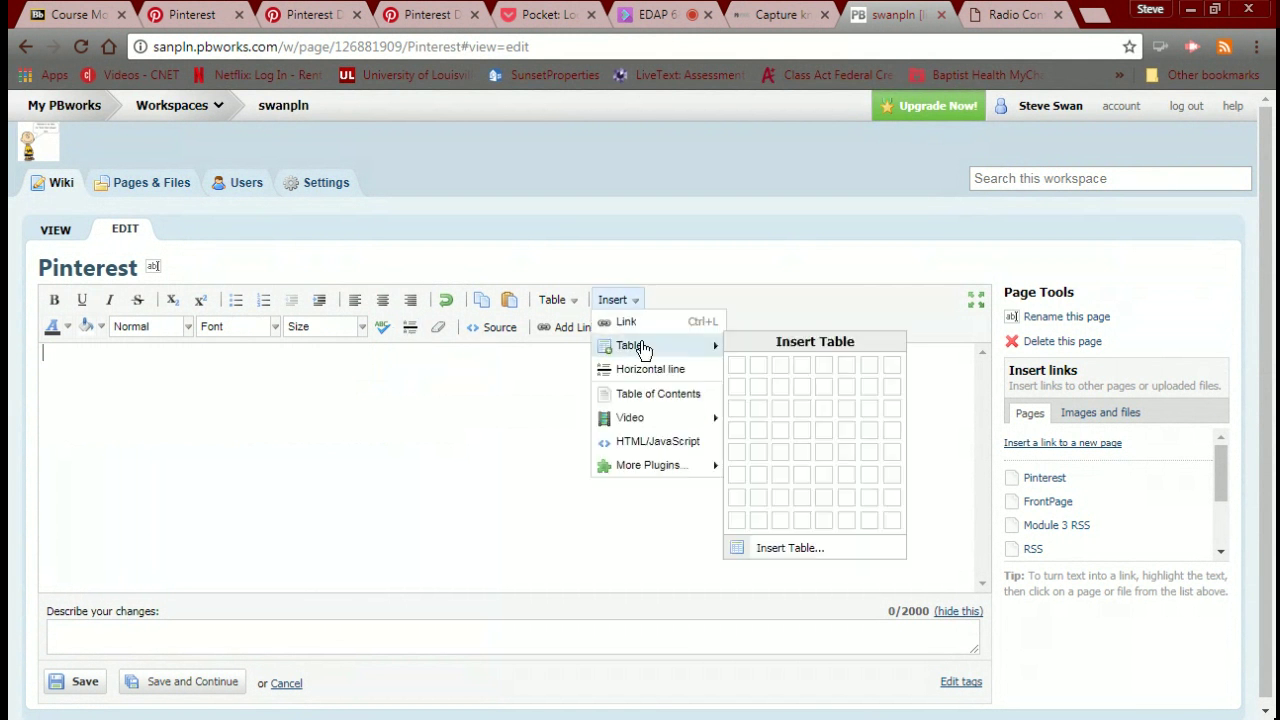
{"action": "left_click", "coordinate": [638, 441]}
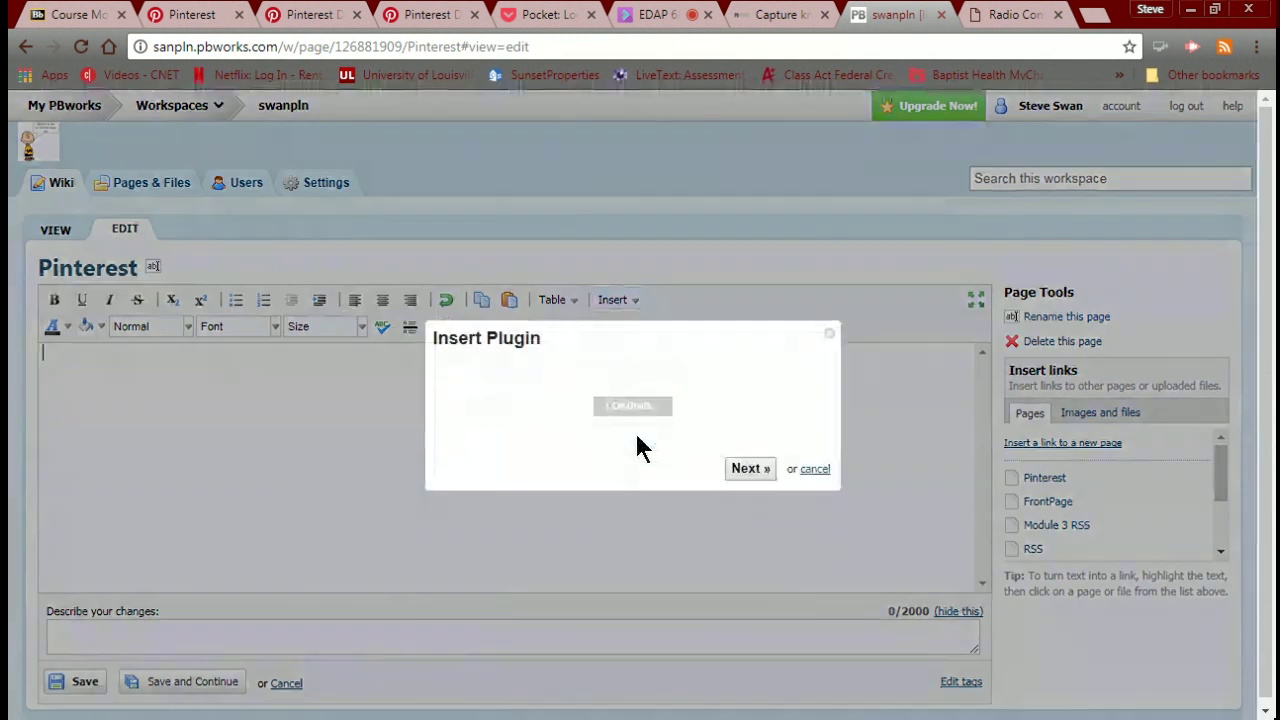
{"action": "left_click", "coordinate": [571, 442]}
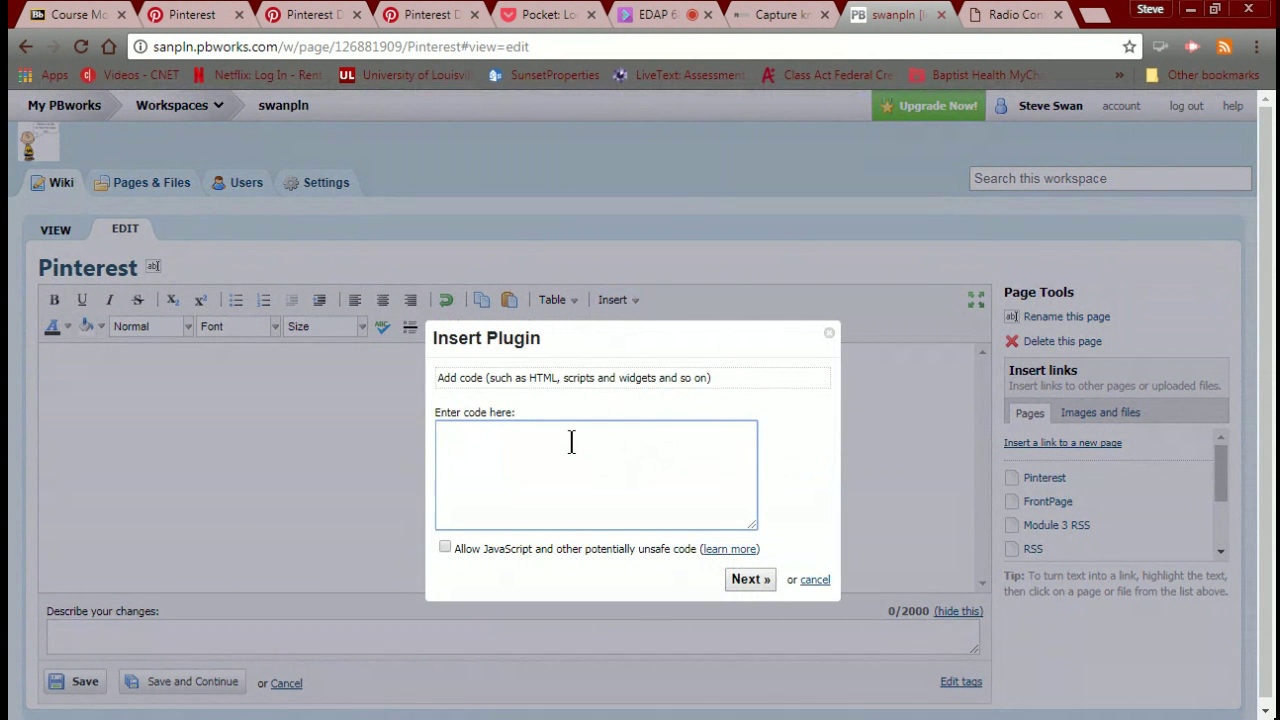
{"action": "key", "text": "ctrl+v"}
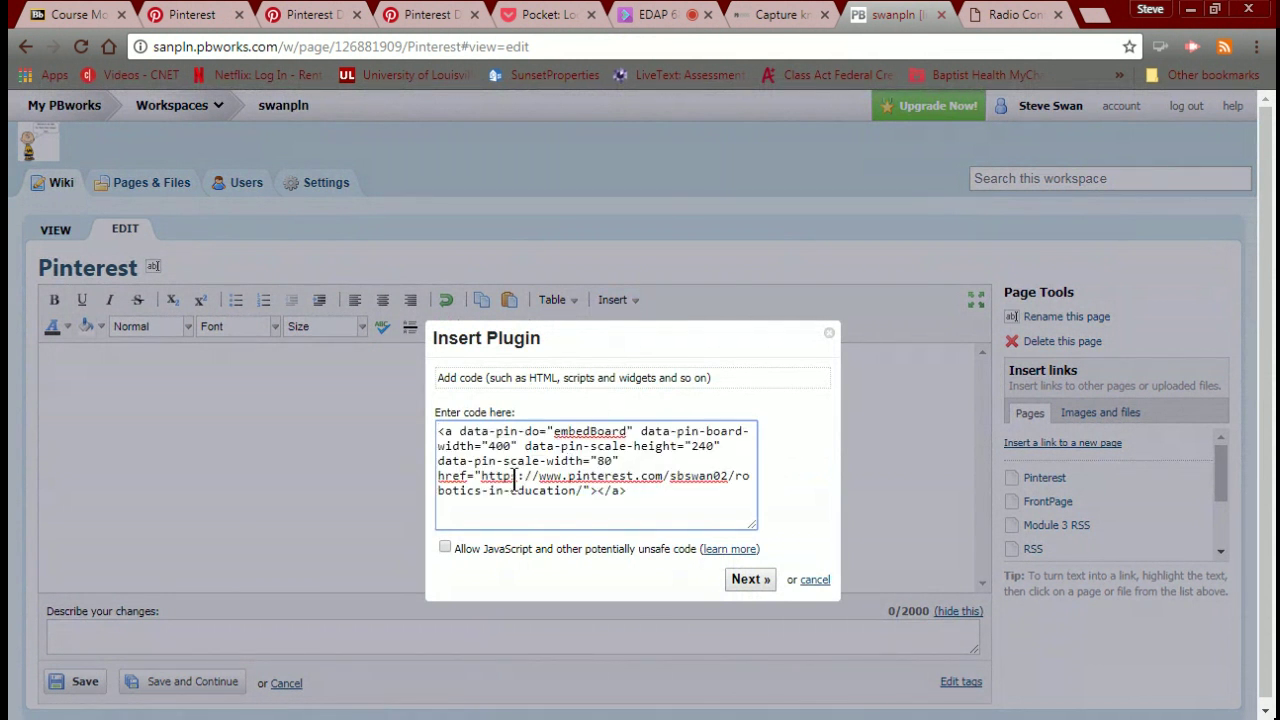
{"action": "left_click", "coordinate": [445, 549]}
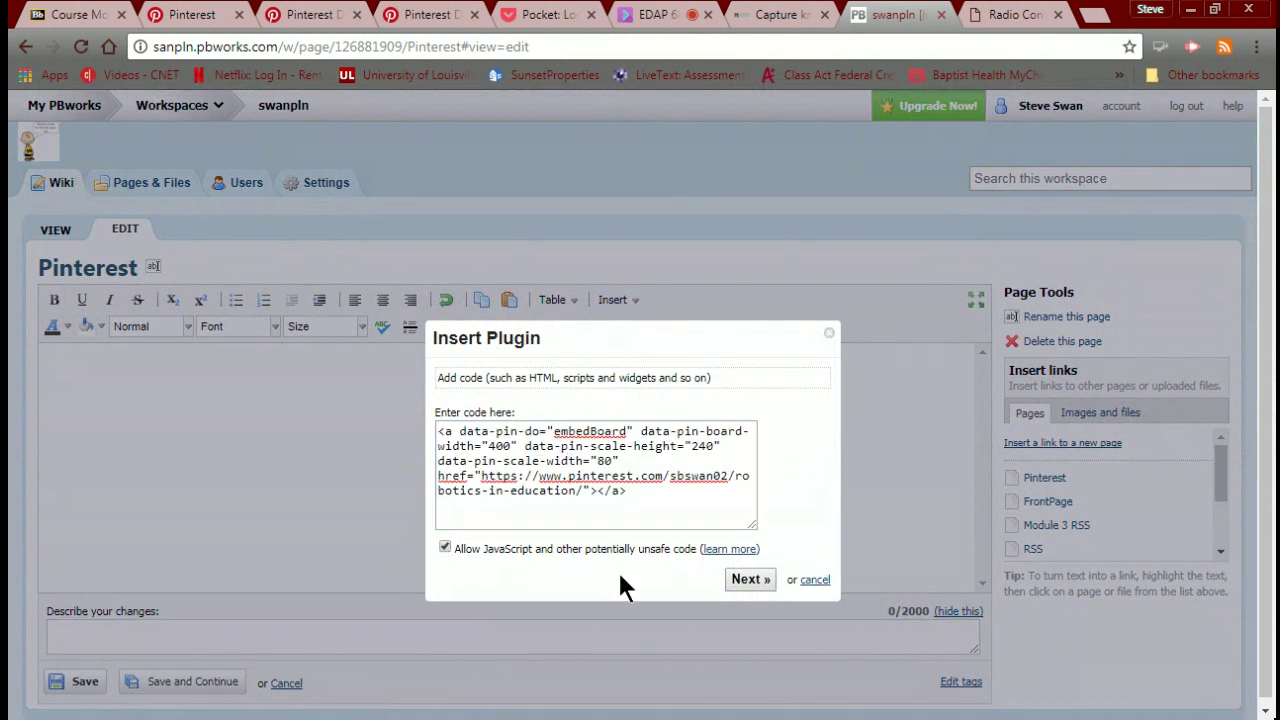
{"action": "left_click", "coordinate": [730, 578]}
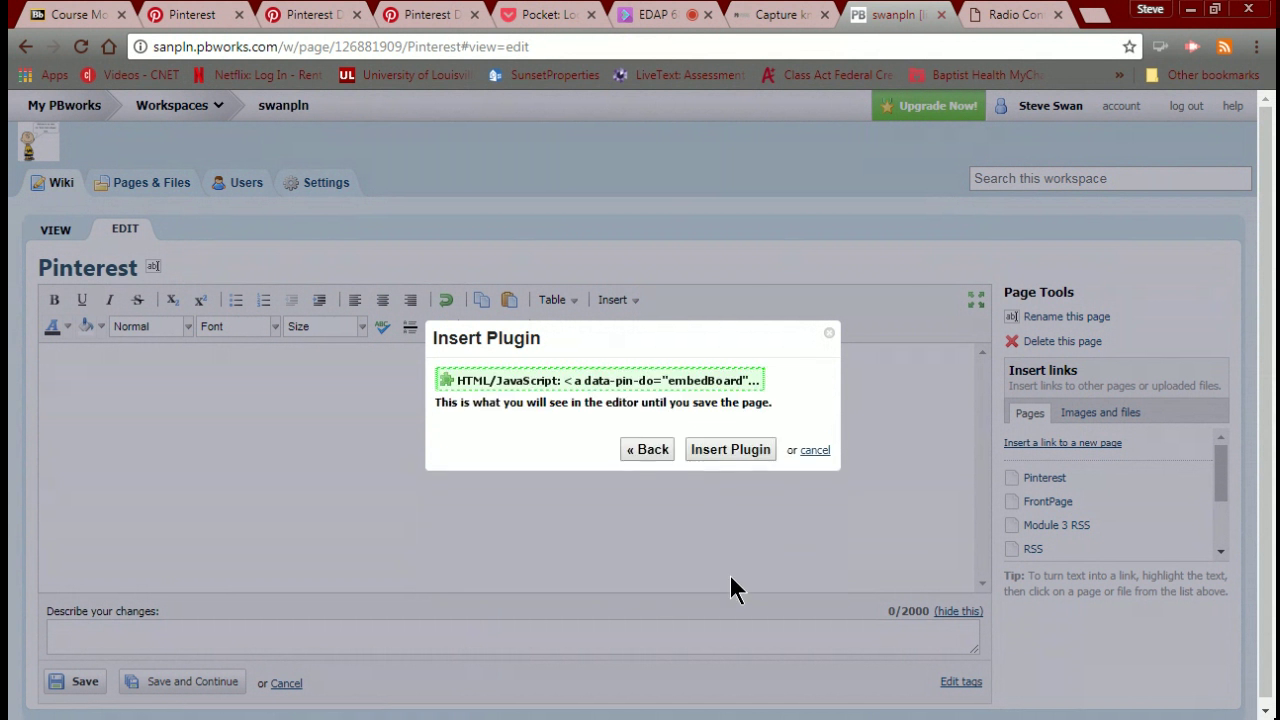
{"action": "left_click", "coordinate": [715, 451]}
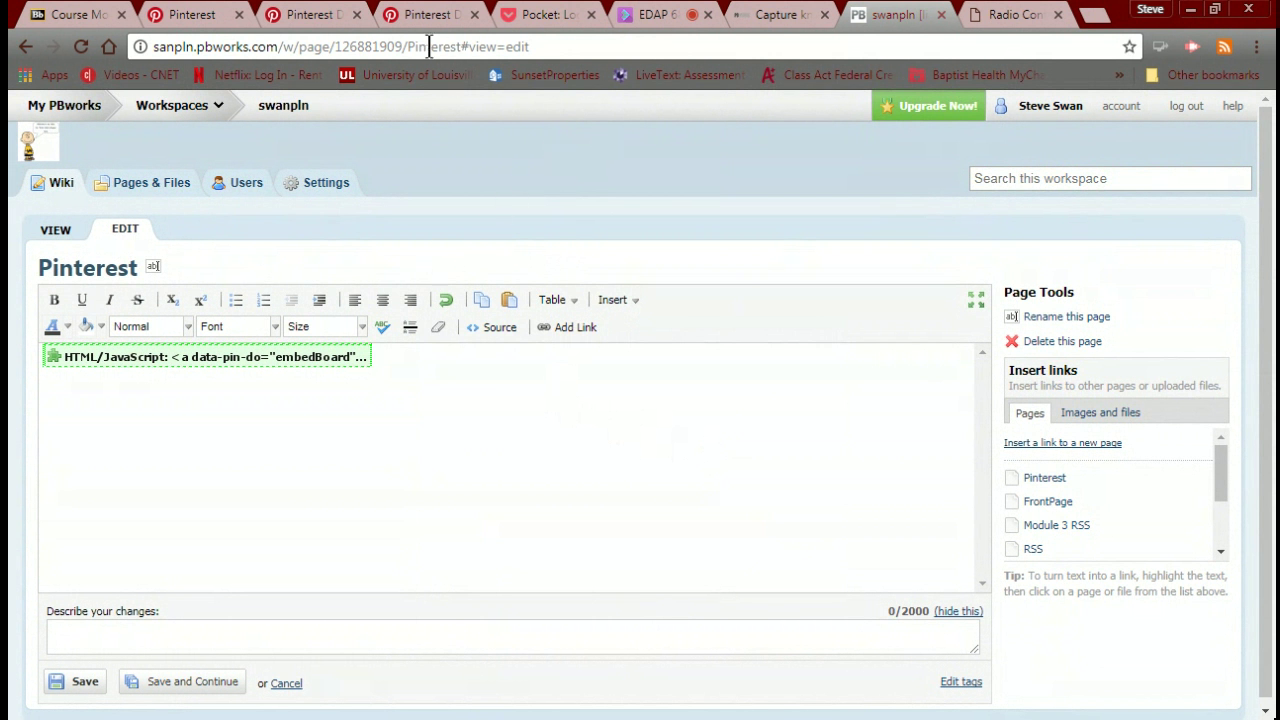
Copy the pinit.js script line into a new HTML/JavaScript block.
{"action": "left_click", "coordinate": [412, 20]}
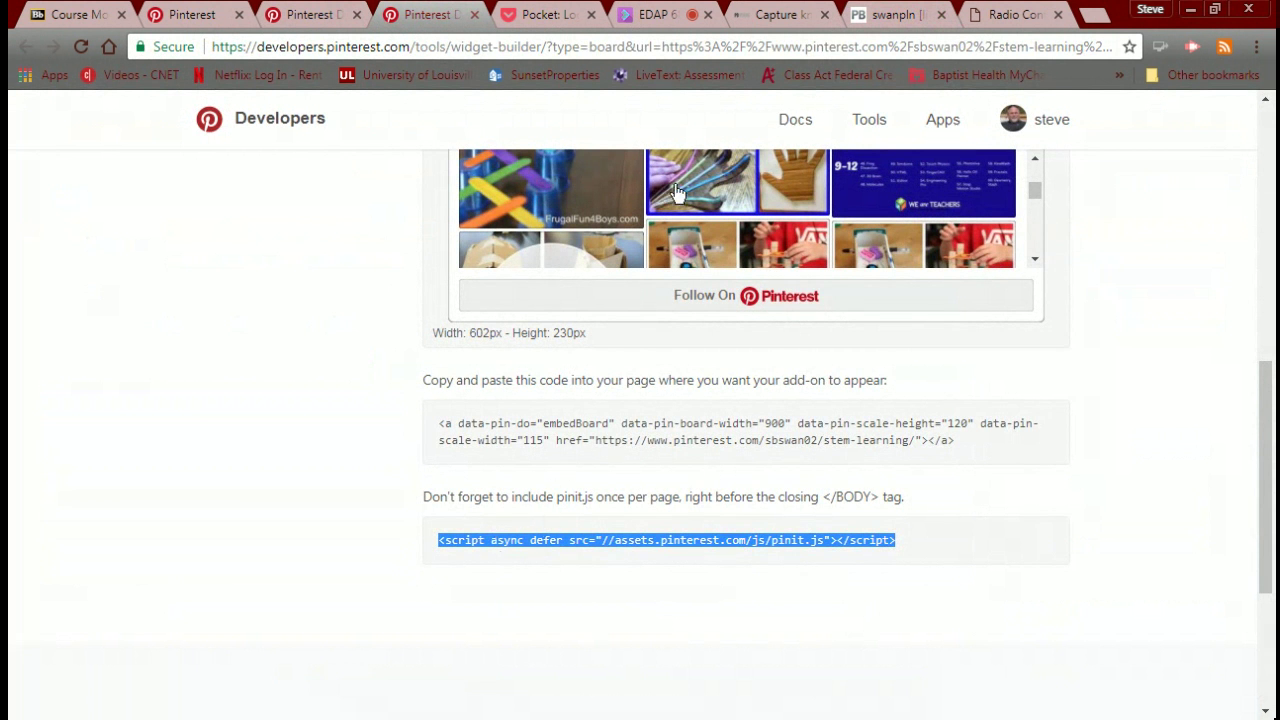
{"action": "left_click", "coordinate": [860, 16]}
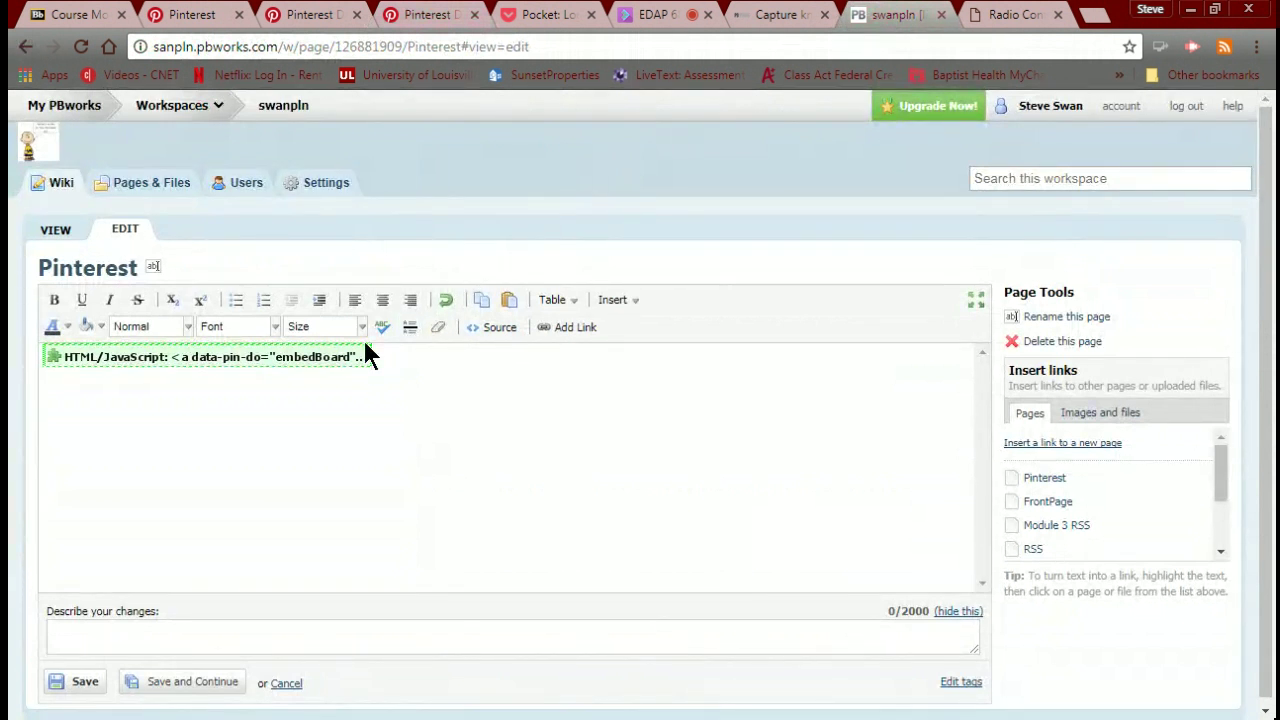
{"action": "left_click", "coordinate": [614, 301]}
{"action": "left_click", "coordinate": [640, 442]}
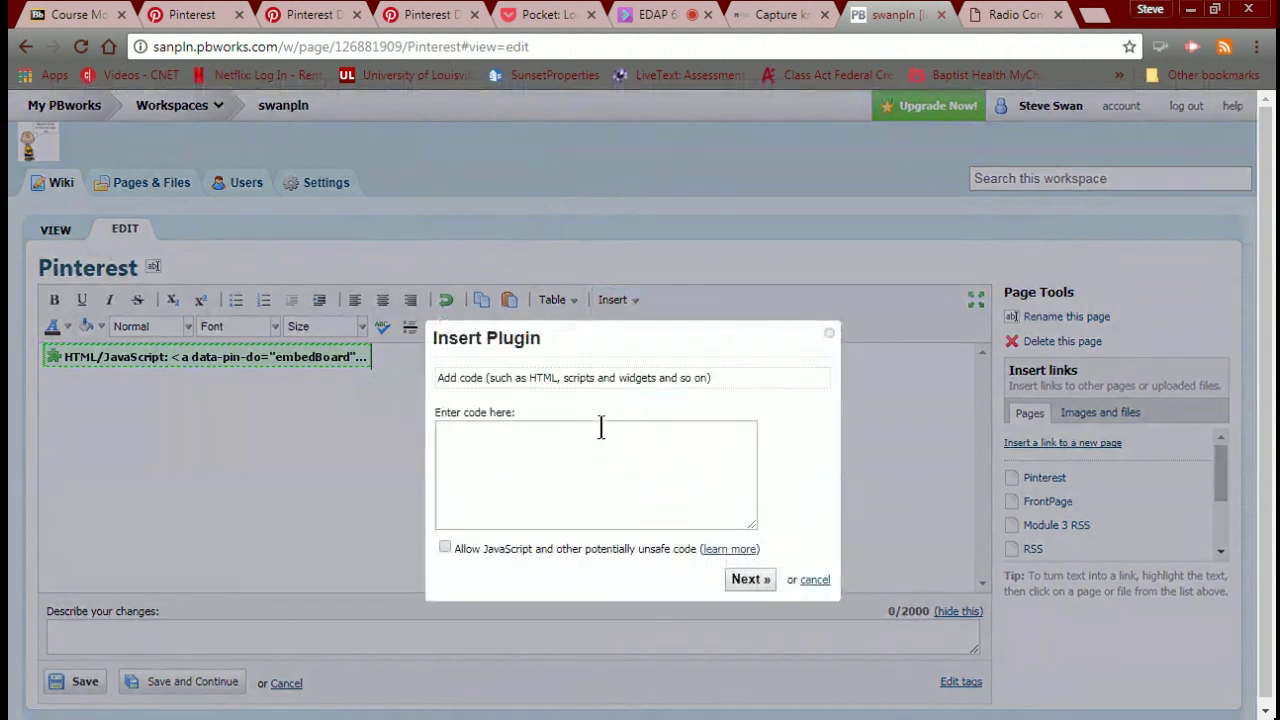
{"action": "left_click", "coordinate": [573, 428]}
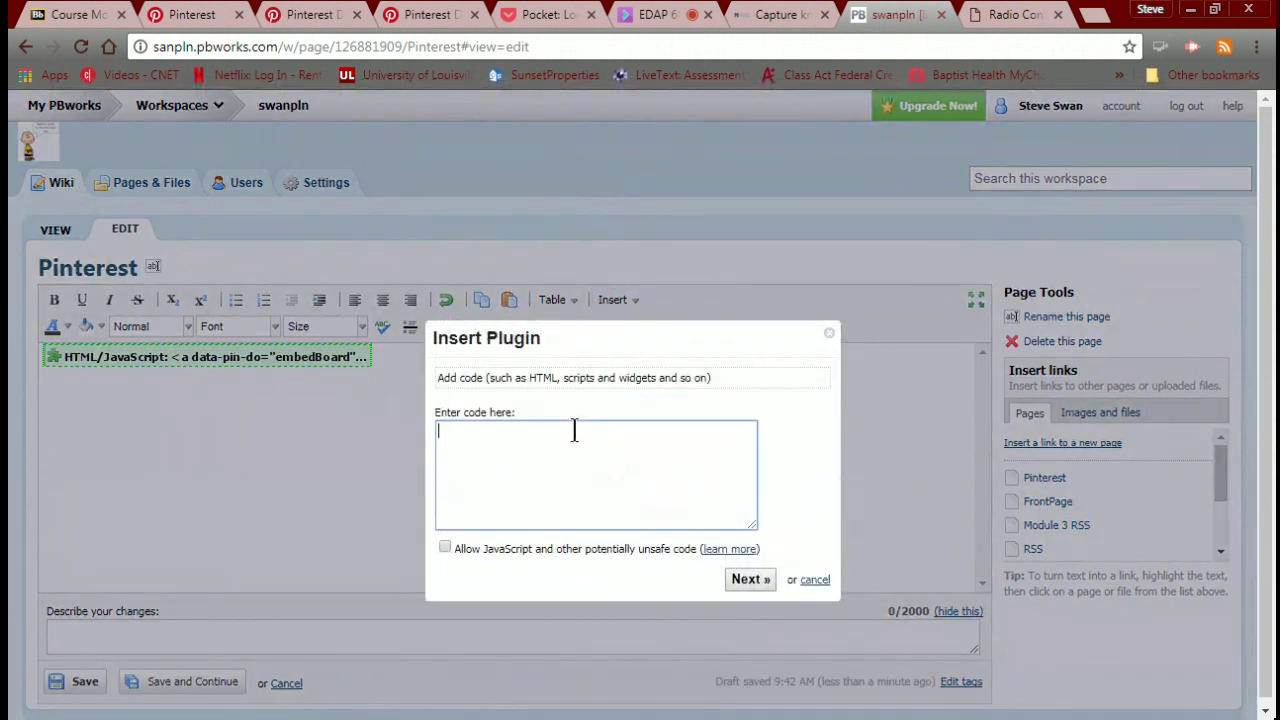
{"action": "type", "text": "<script async defer src=\"//assets.pinterest.com/js/pinit.js\"></script>"}
Allow JavaScript, insert the script block after the board embed, and save the page.
{"action": "left_click", "coordinate": [445, 548]}
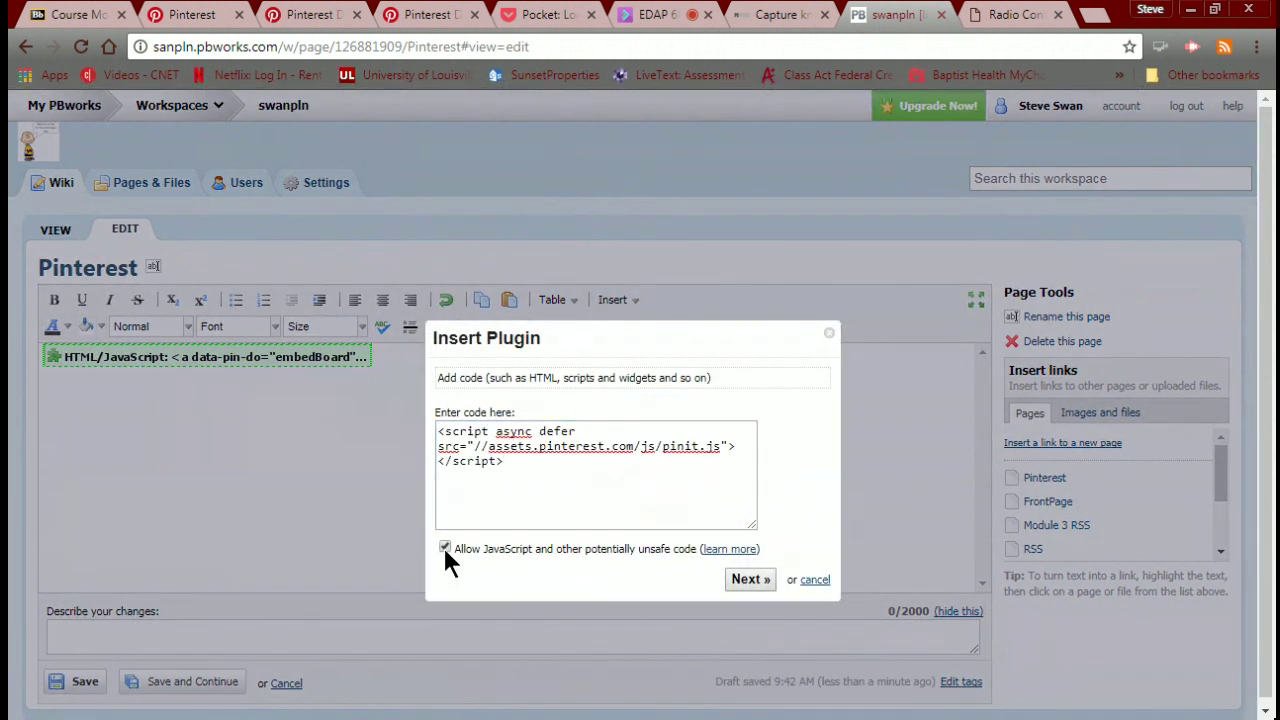
{"action": "left_click", "coordinate": [746, 584]}
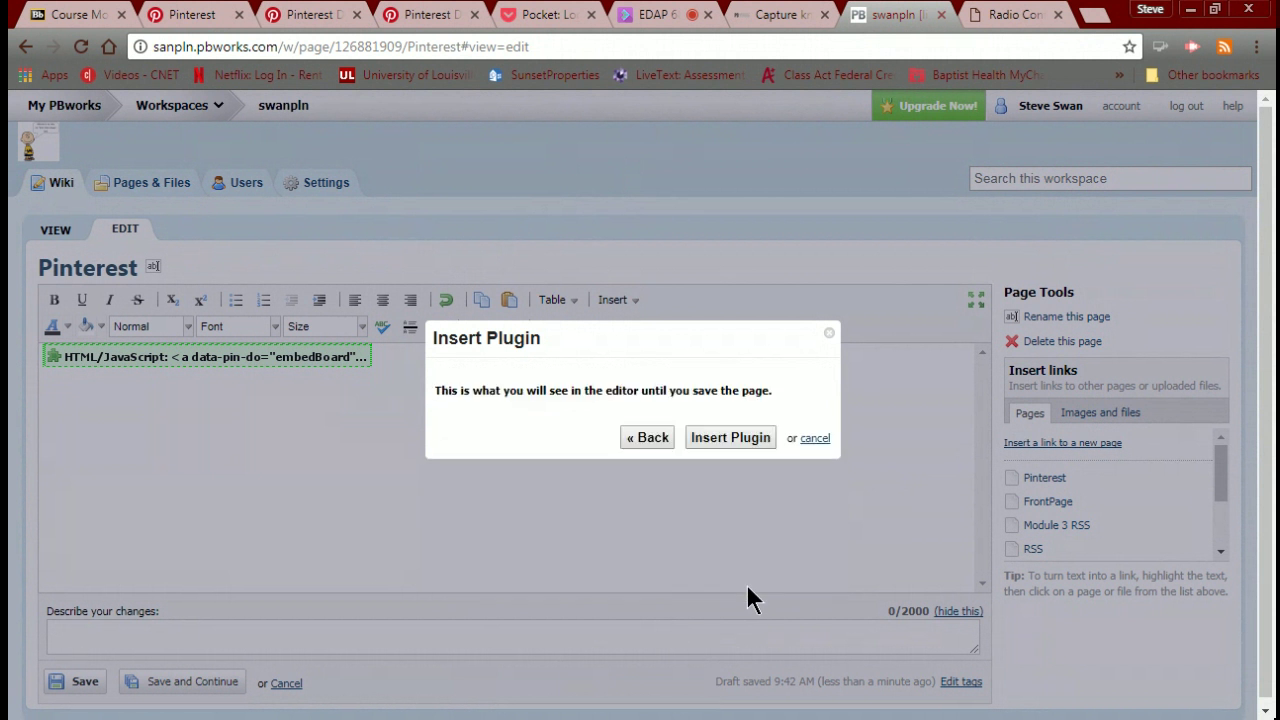
{"action": "left_click", "coordinate": [720, 449]}
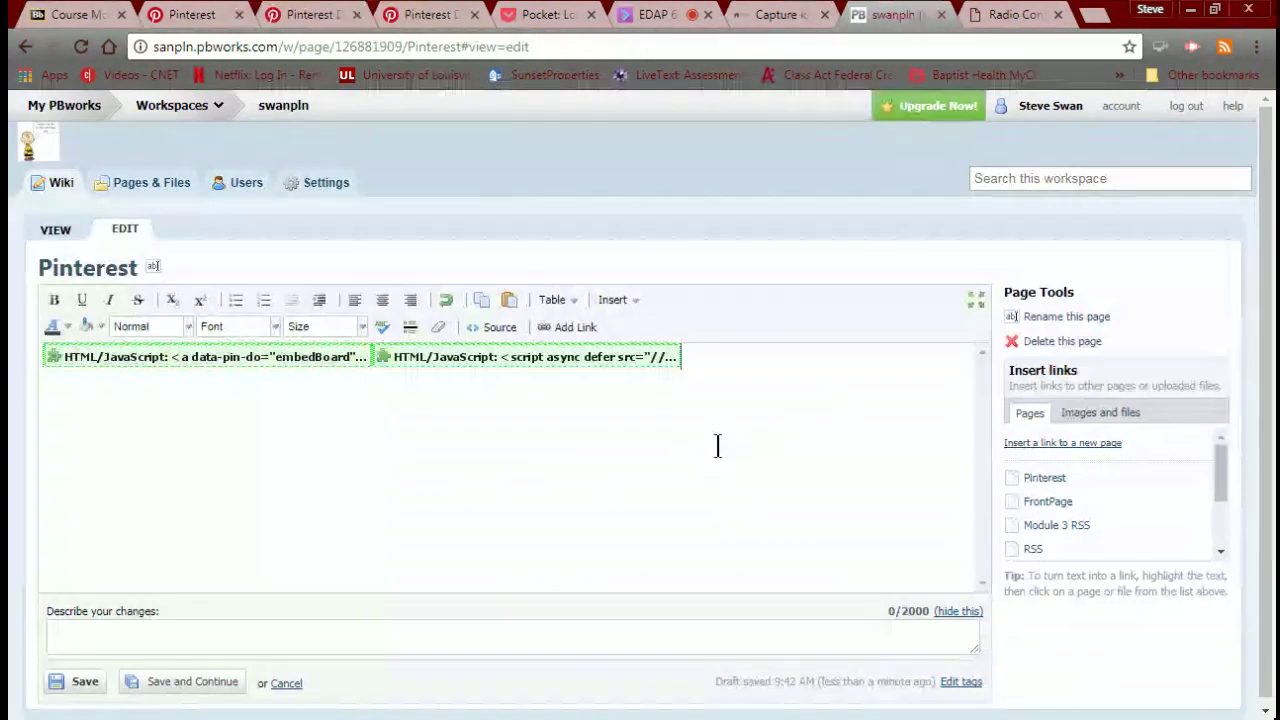
{"action": "left_click", "coordinate": [71, 689]}
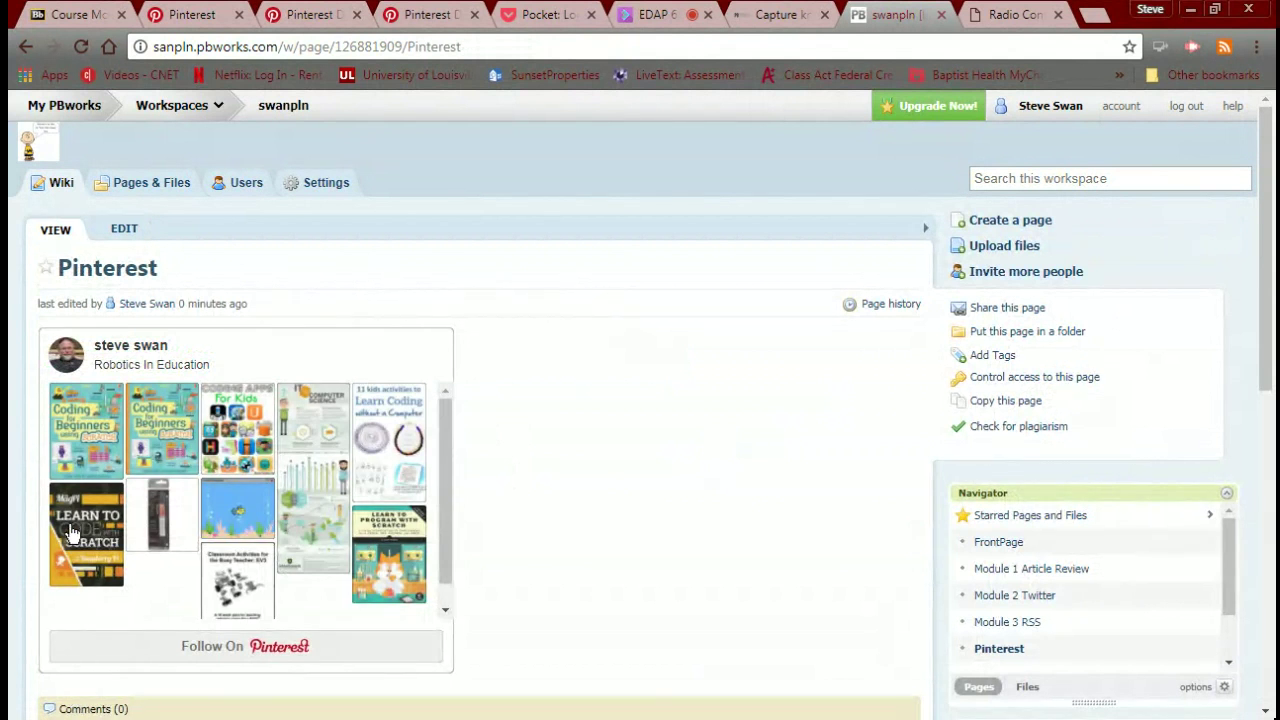
Check the live Robotics In Education widget, then return to Blackboard's Module 4 assignment.
{"action": "scroll", "coordinate": [520, 475], "scroll_direction": "down", "scroll_amount": 2}
{"action": "scroll", "coordinate": [520, 472], "scroll_direction": "up", "scroll_amount": 1}
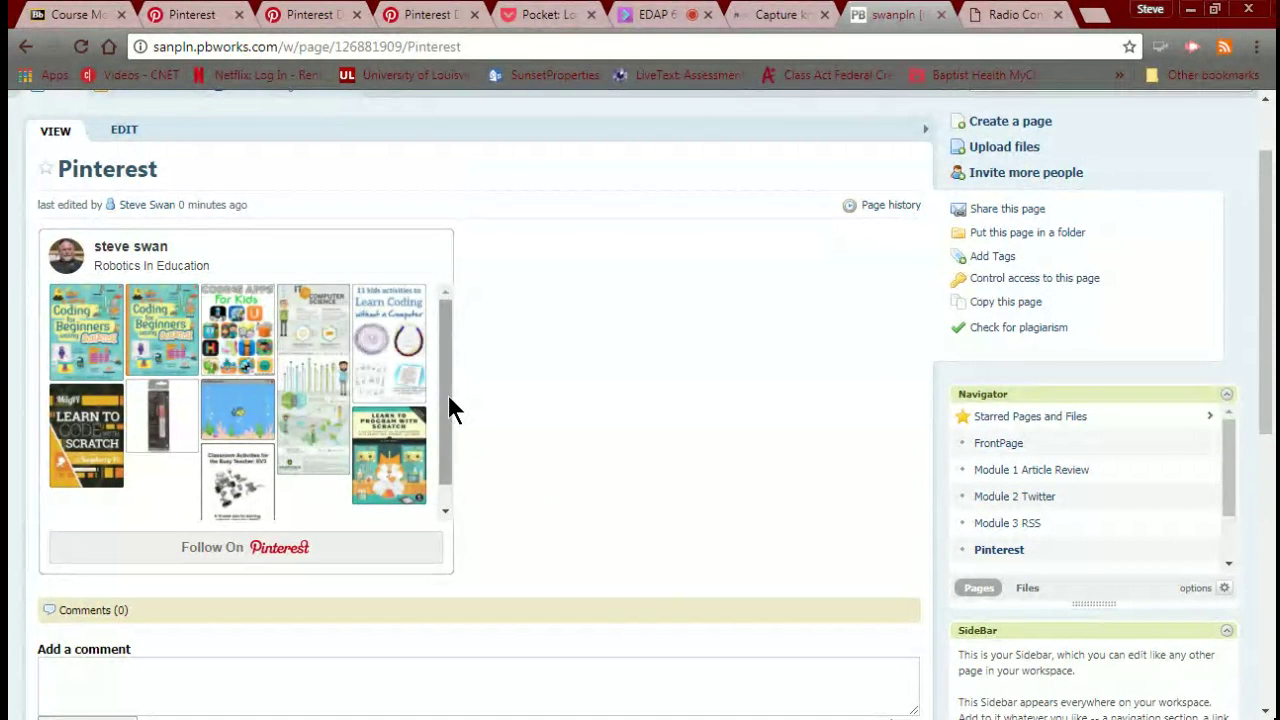
{"action": "left_click_drag", "start_coordinate": [449, 400], "coordinate": [437, 307]}
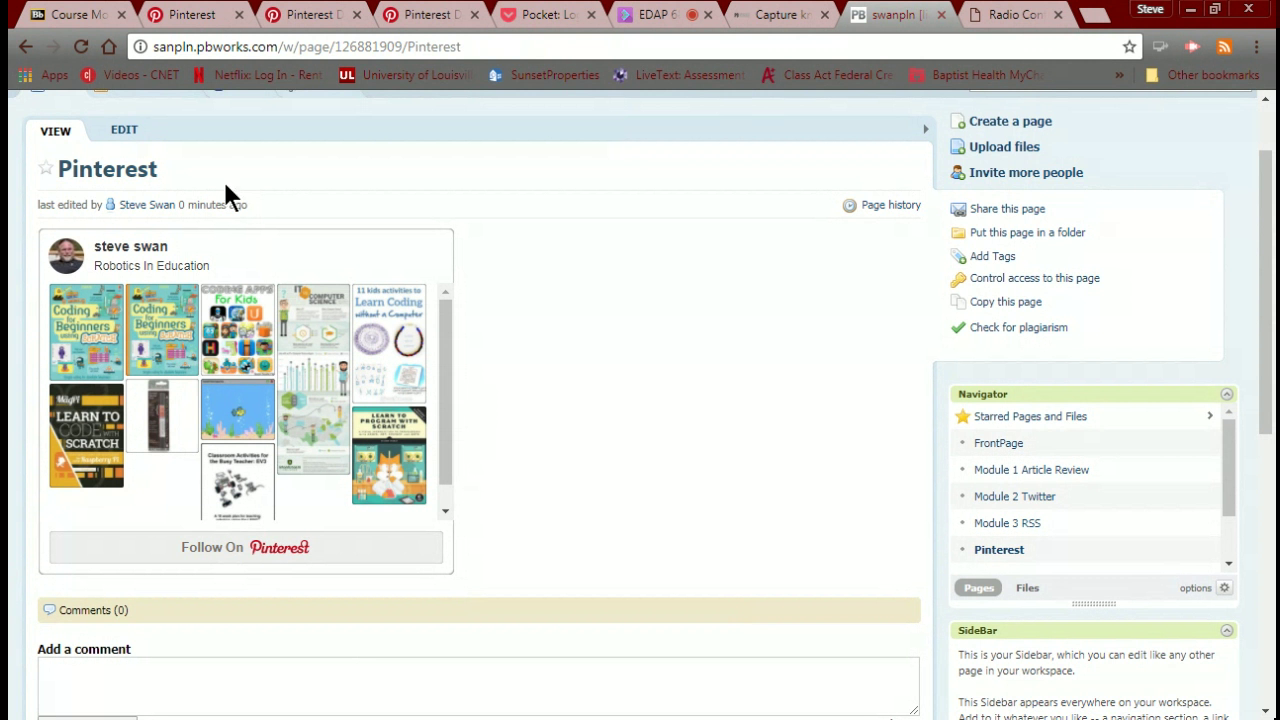
{"action": "left_click", "coordinate": [60, 18]}
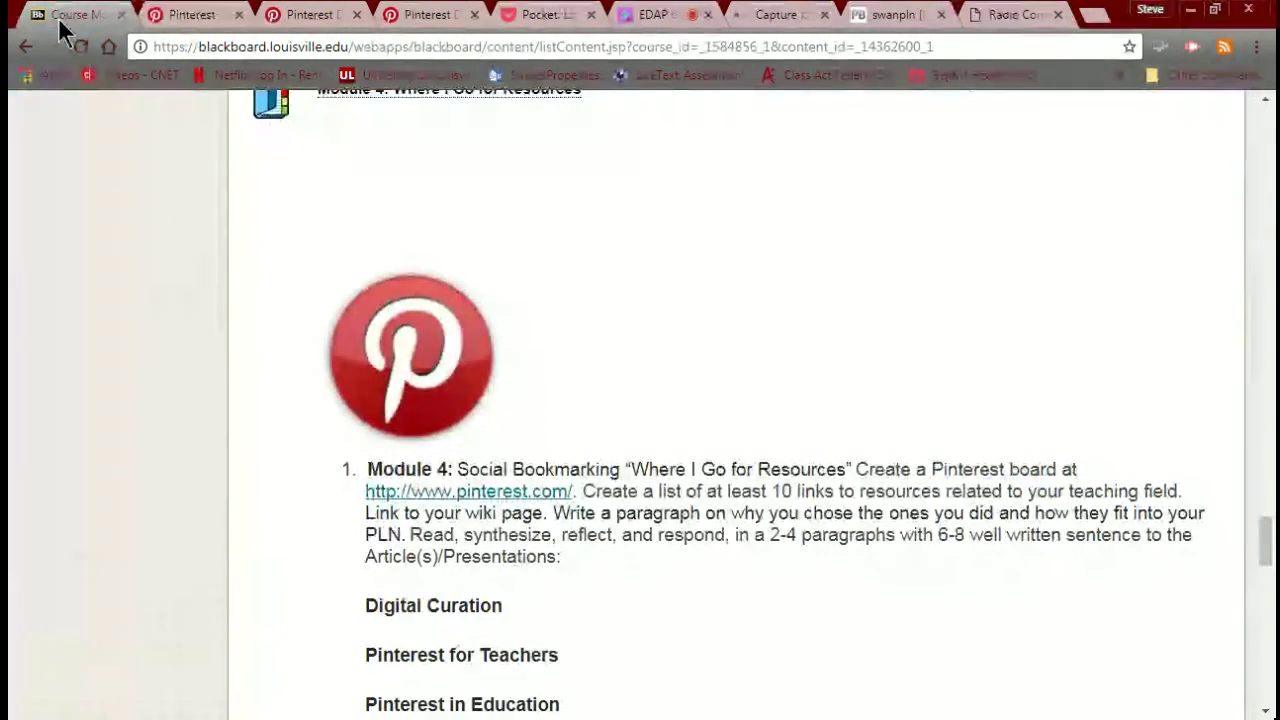
{"action": "scroll", "coordinate": [298, 335], "scroll_direction": "down", "scroll_amount": 1}
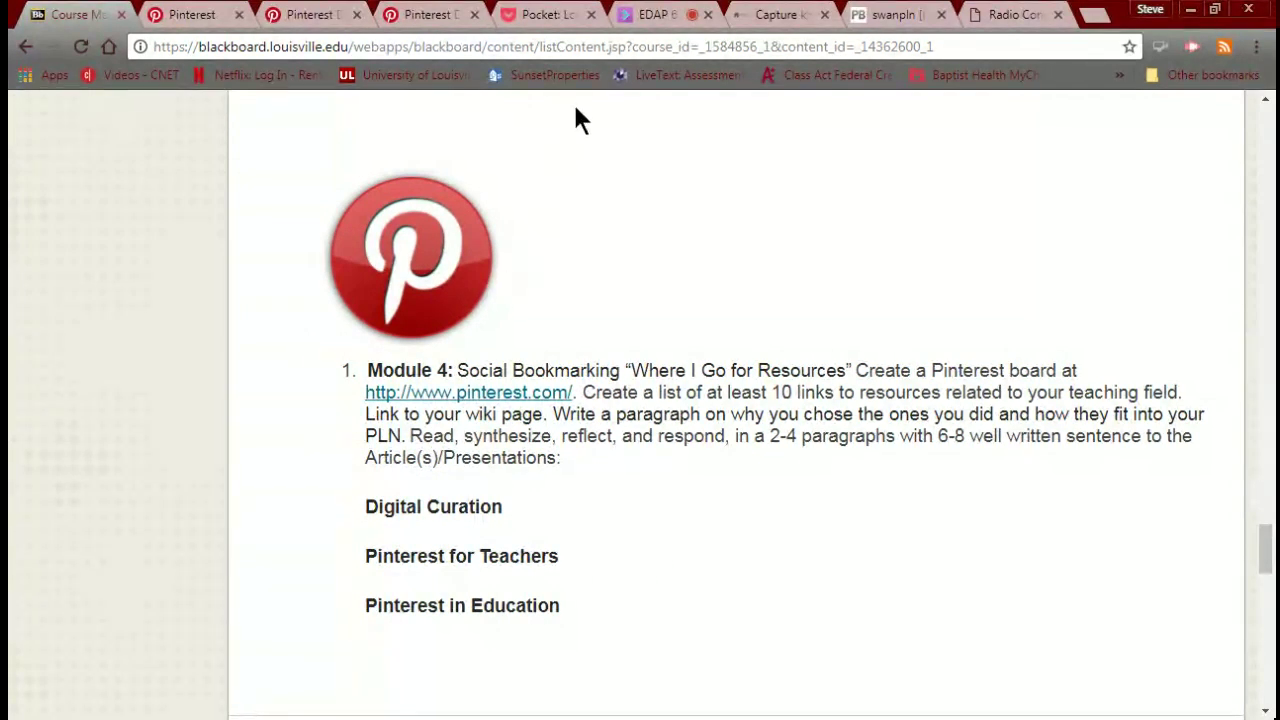
Check the Collaborate chat, then go back to the Blackboard course page at Module 1's GoAnimate4Schools link.
{"action": "left_click", "coordinate": [648, 20]}
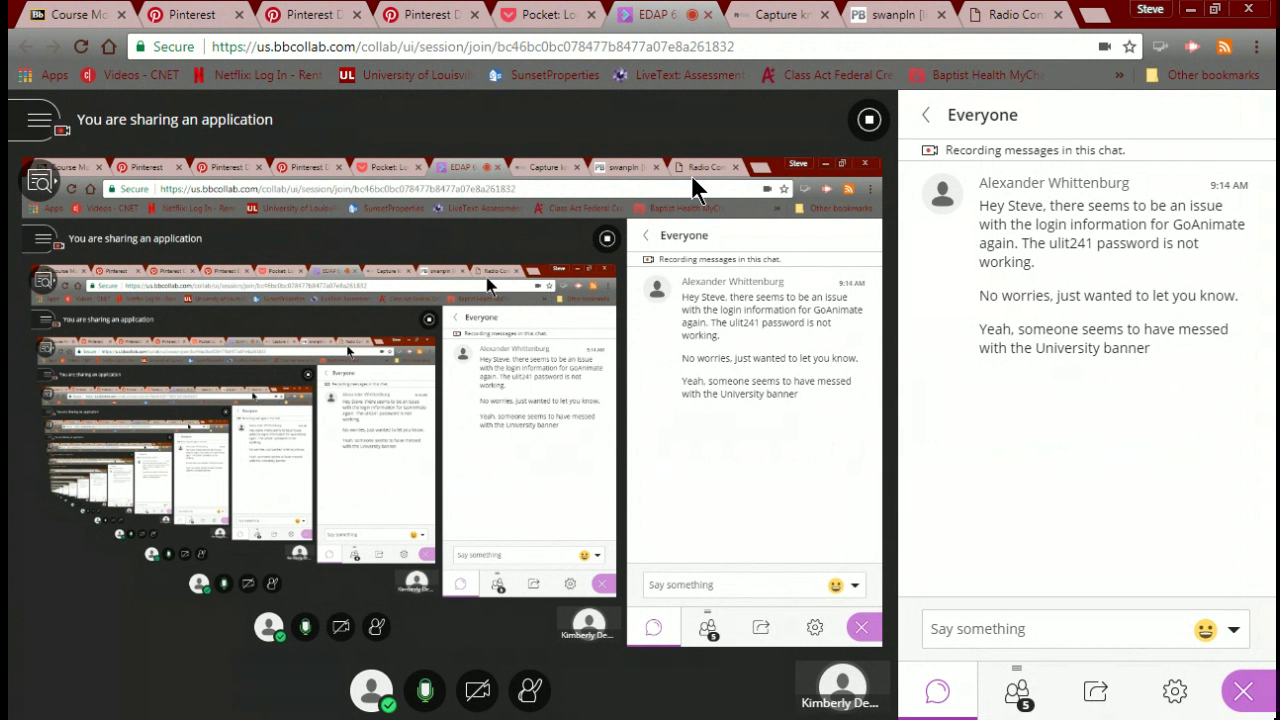
{"action": "left_click", "coordinate": [88, 24]}
{"action": "scroll", "coordinate": [497, 465], "scroll_direction": "up", "scroll_amount": 20}
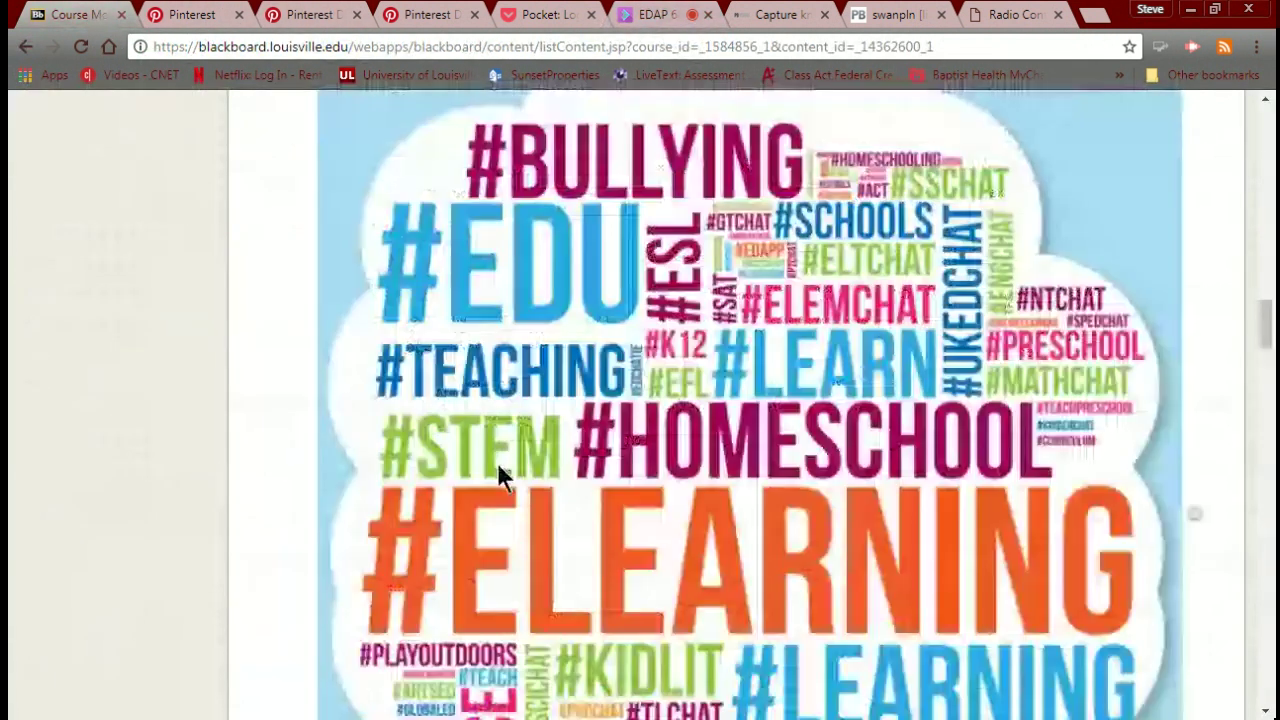
{"action": "scroll", "coordinate": [497, 477], "scroll_direction": "up", "scroll_amount": 10}
{"action": "scroll", "coordinate": [497, 477], "scroll_direction": "down", "scroll_amount": 6}
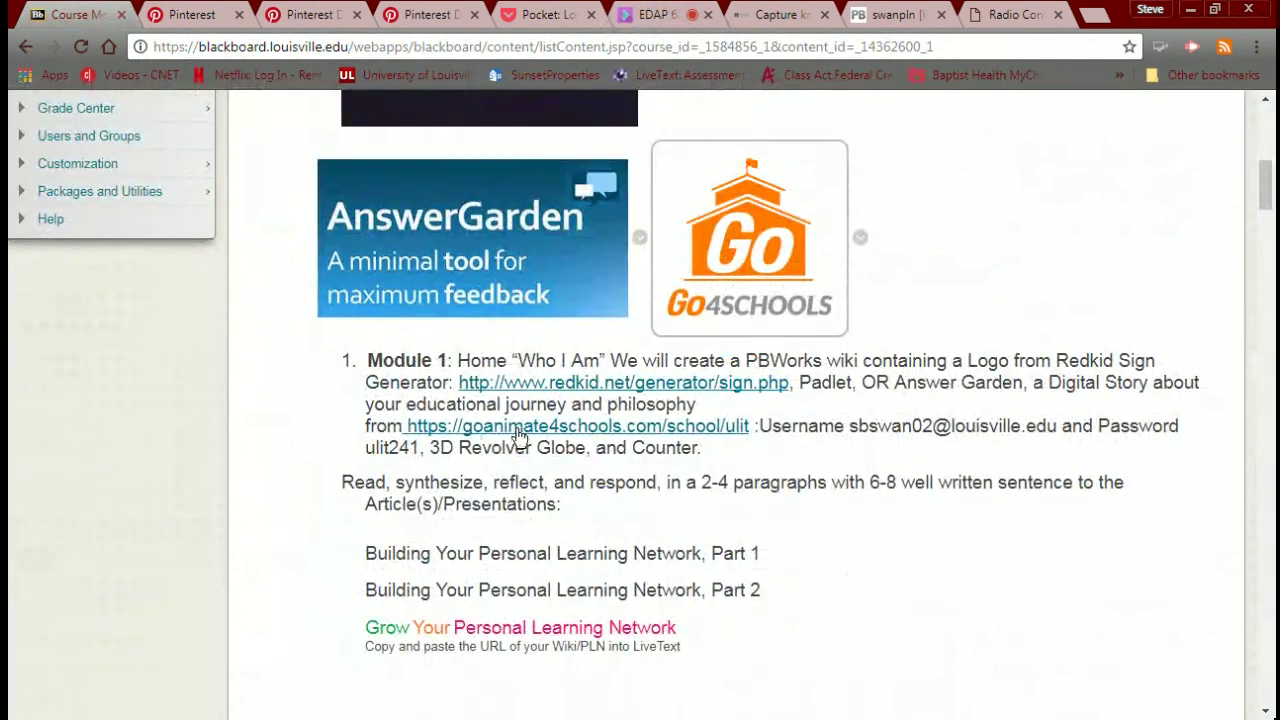
Open the GoAnimate for Schools login page and try logging in with a retyped password.
{"action": "left_click", "coordinate": [519, 432]}
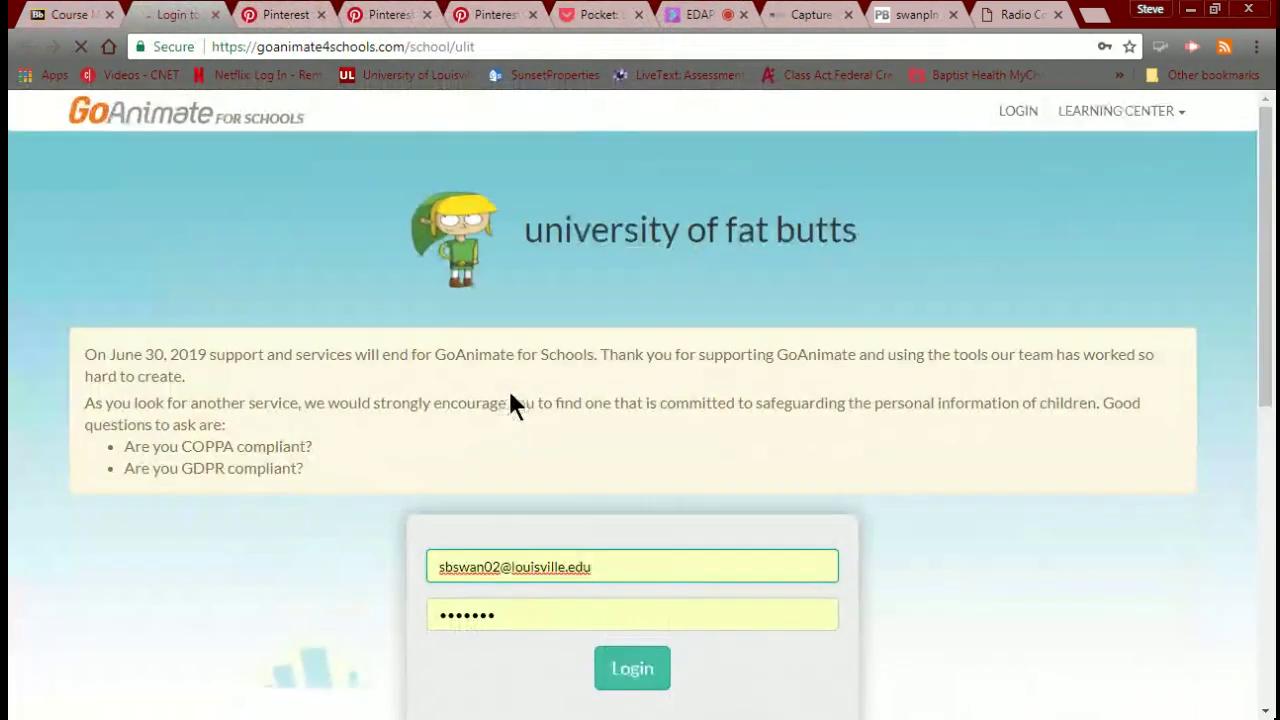
{"action": "scroll", "coordinate": [507, 397], "scroll_direction": "down", "scroll_amount": 2}
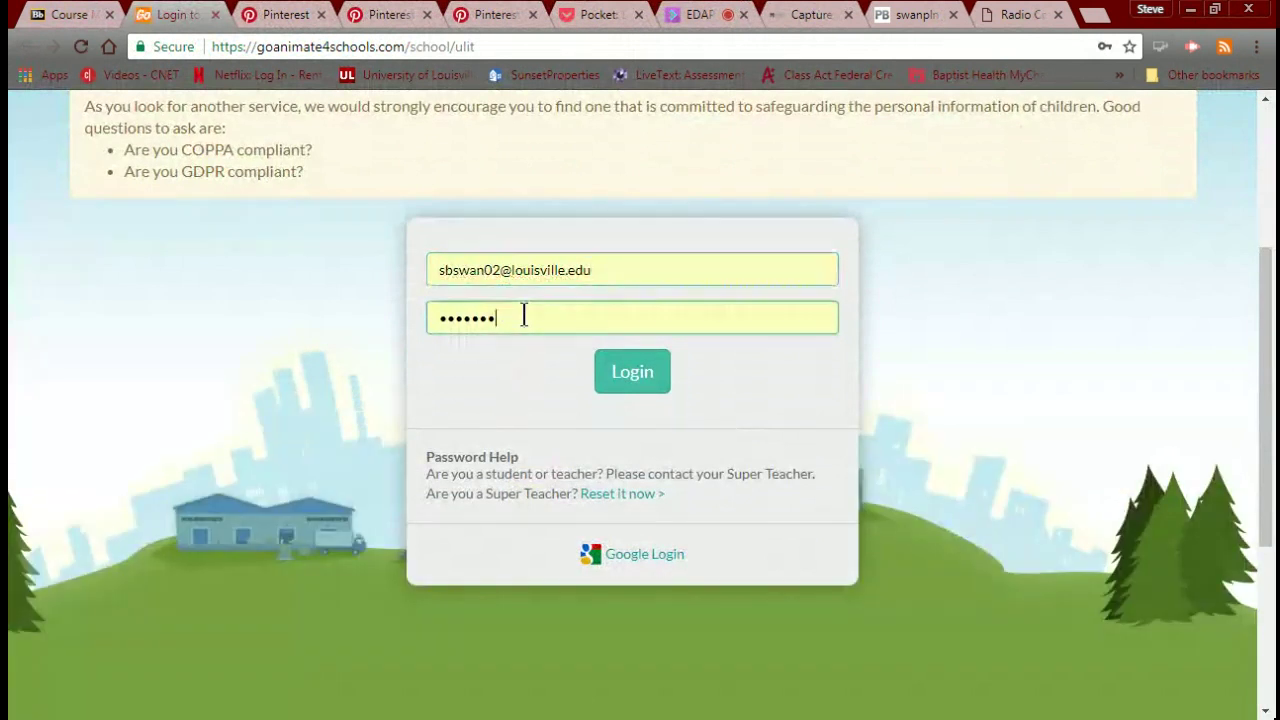
{"action": "double_click", "coordinate": [526, 317]}
{"action": "type", "text": "••••"}
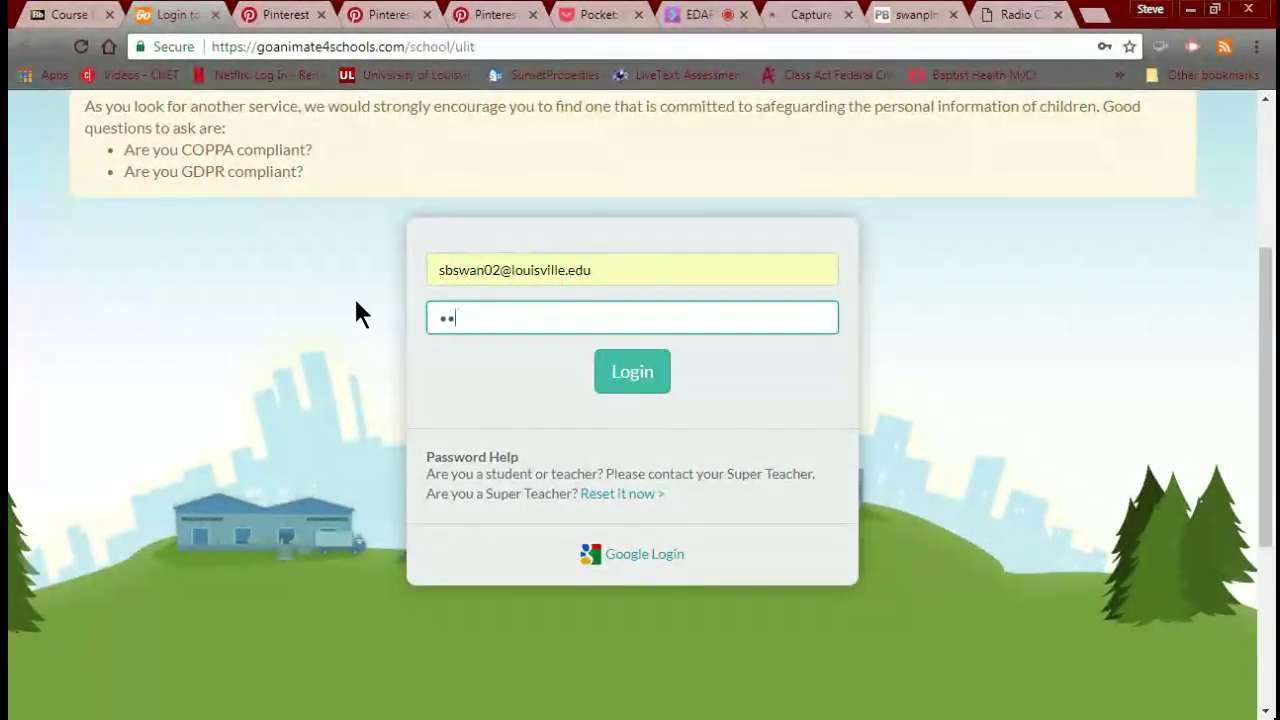
{"action": "type", "text": "••••"}
{"action": "left_click", "coordinate": [635, 378]}
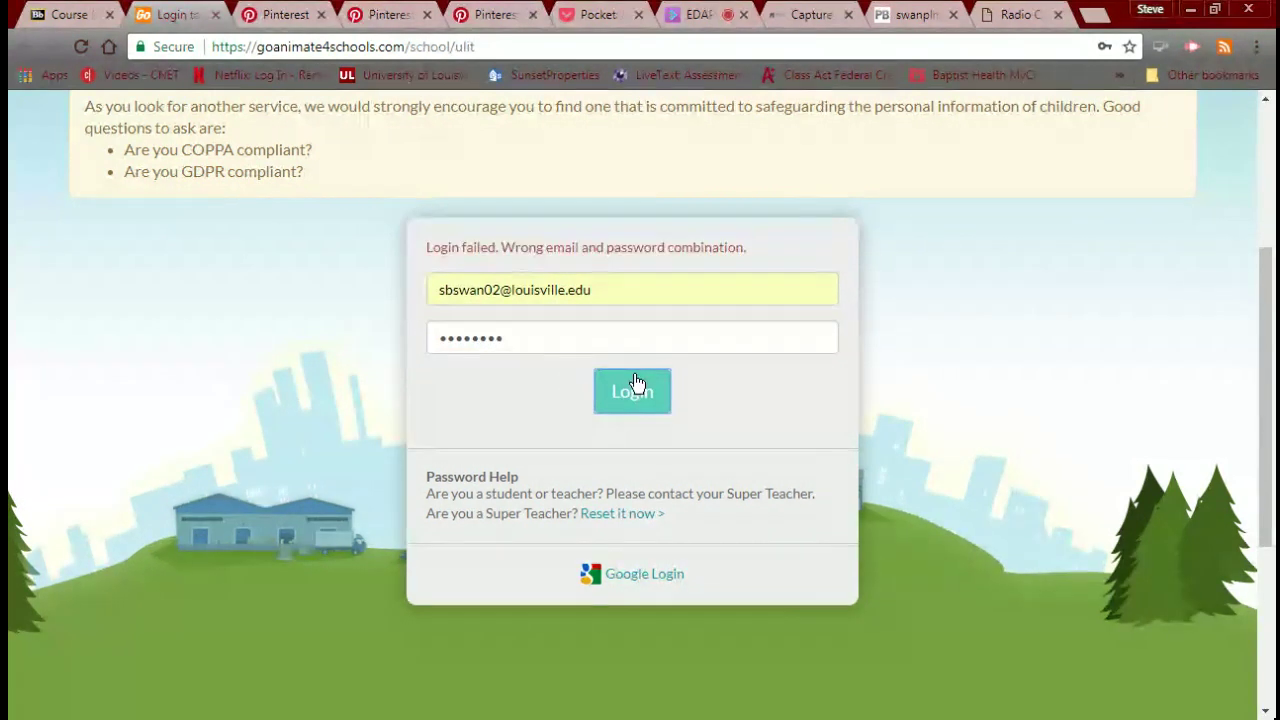
Retry the login with another password and then the saved one, getting 'Login failed'.
{"action": "double_click", "coordinate": [545, 336]}
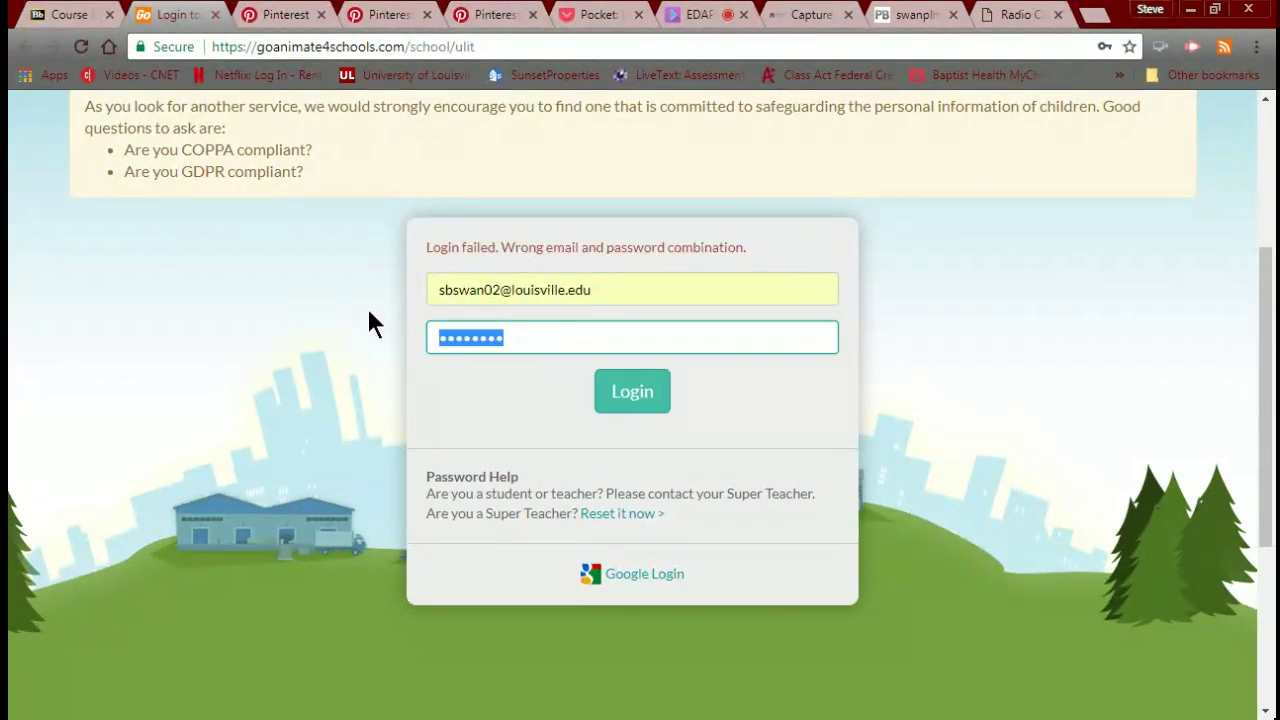
{"action": "type", "text": "••••"}
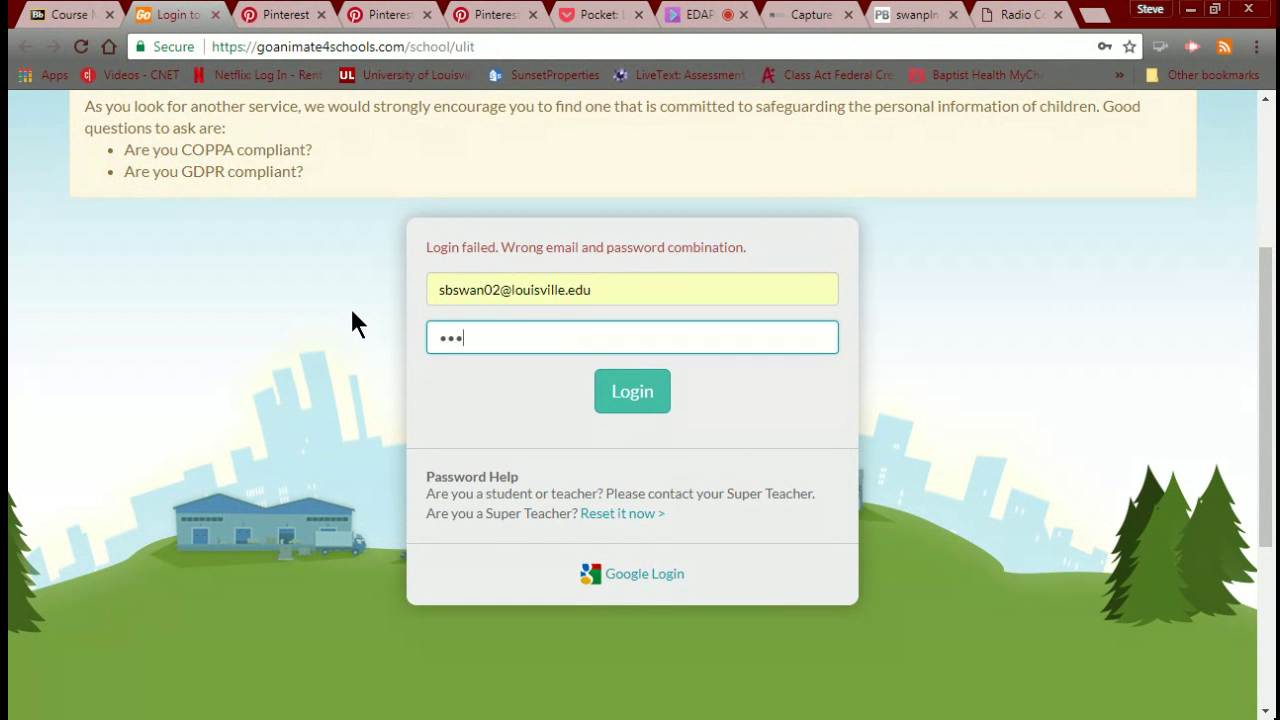
{"action": "type", "text": "•••"}
{"action": "left_click", "coordinate": [625, 395]}
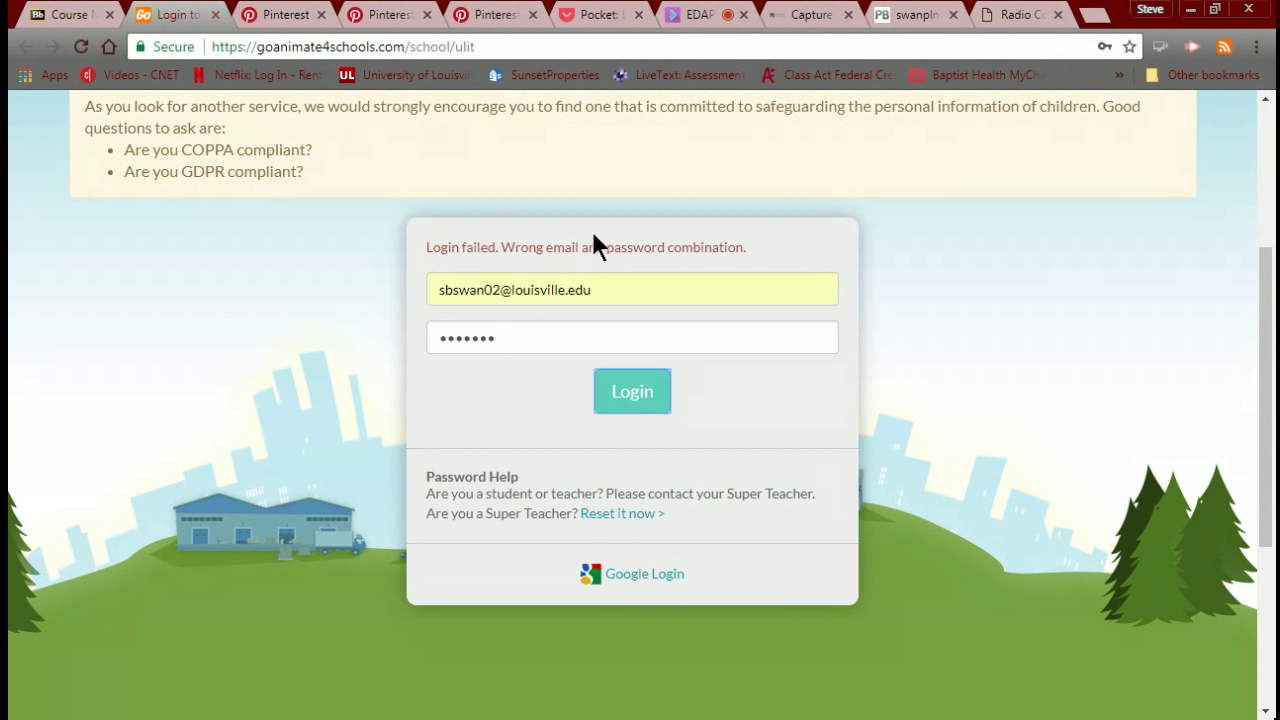
{"action": "double_click", "coordinate": [508, 337]}
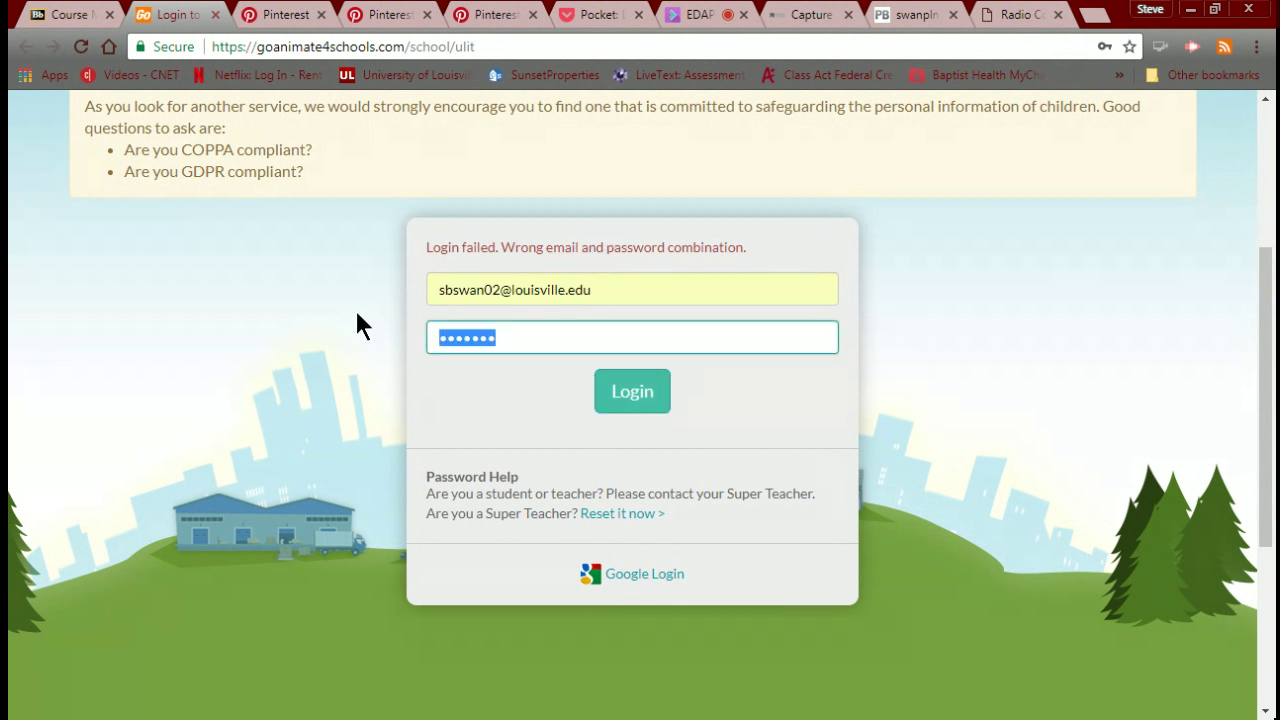
{"action": "key", "text": "BackSpace"}
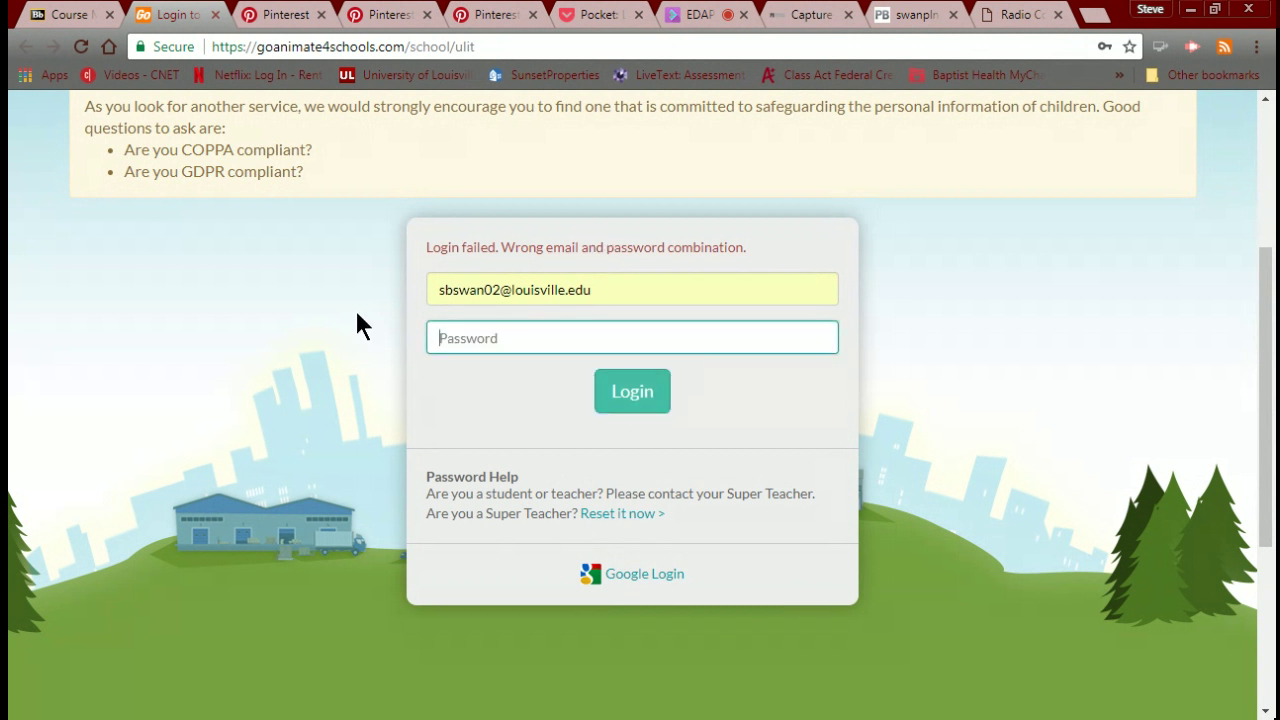
{"action": "key", "text": "ctrl+z"}
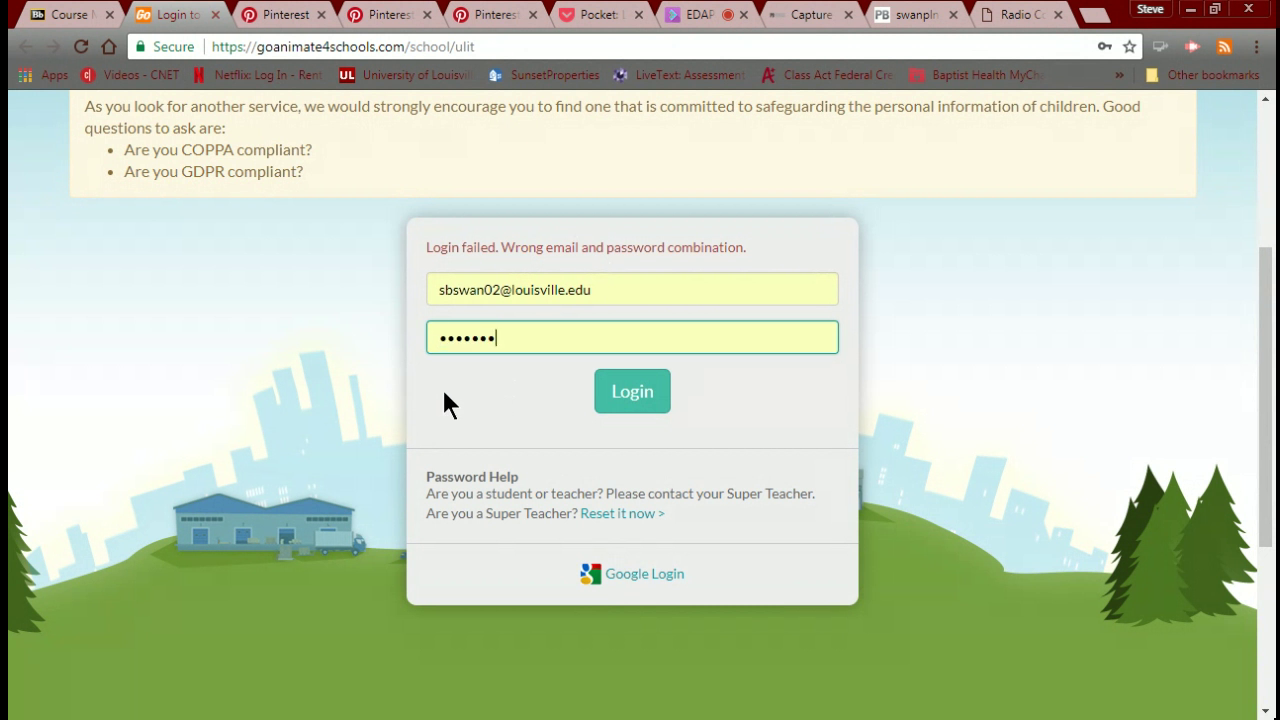
{"action": "left_click", "coordinate": [630, 400]}
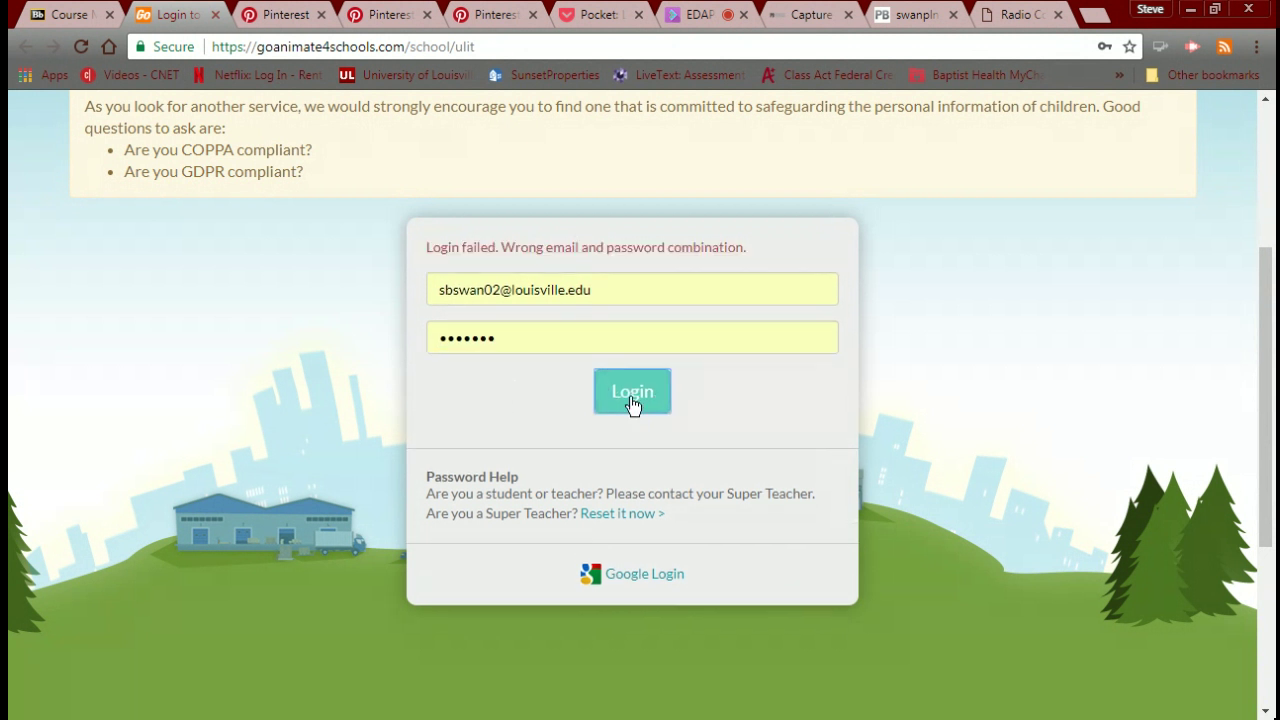
Request a Super Teacher reset link by entering the account's email address and passing the reCAPTCHA.
{"action": "left_click", "coordinate": [612, 515]}
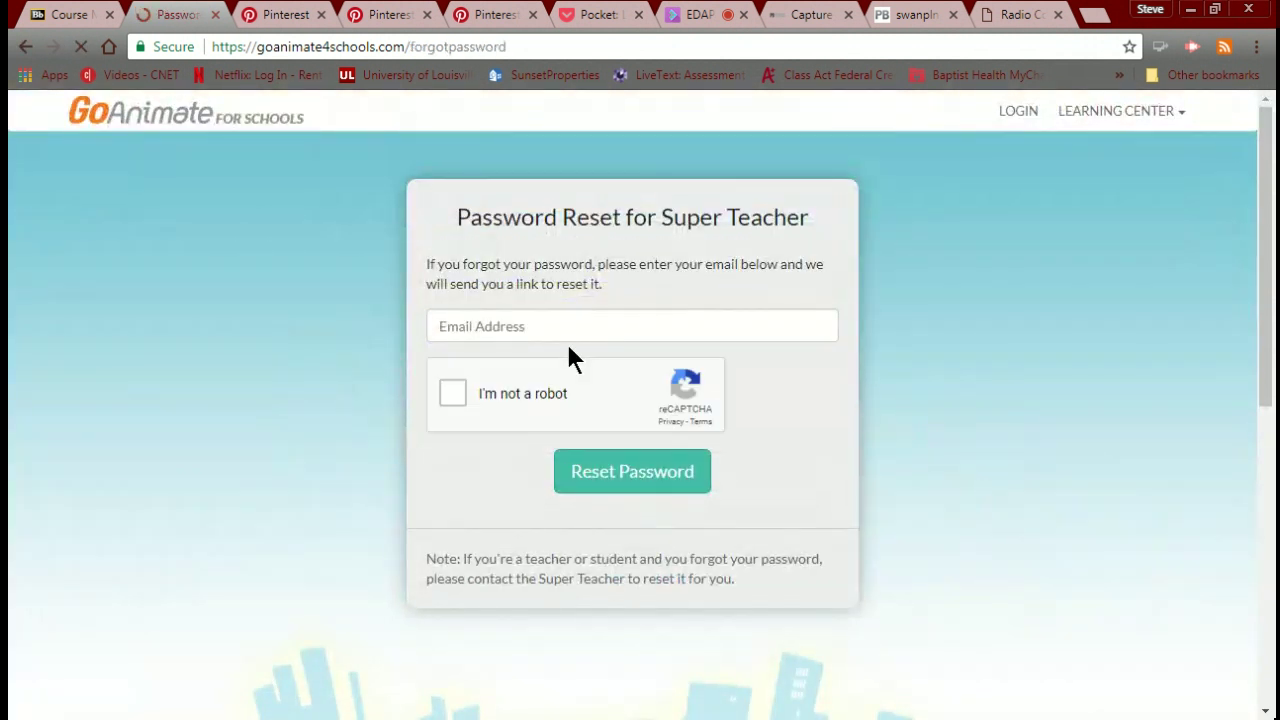
{"action": "left_click", "coordinate": [564, 340]}
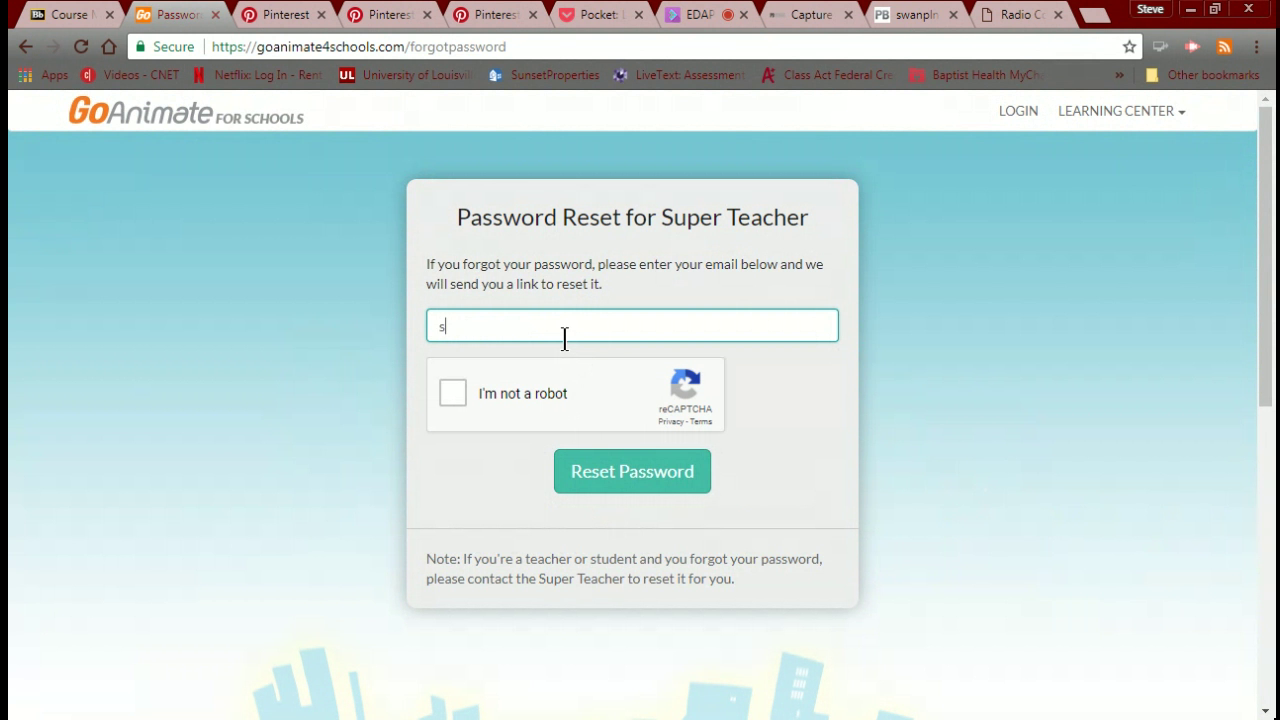
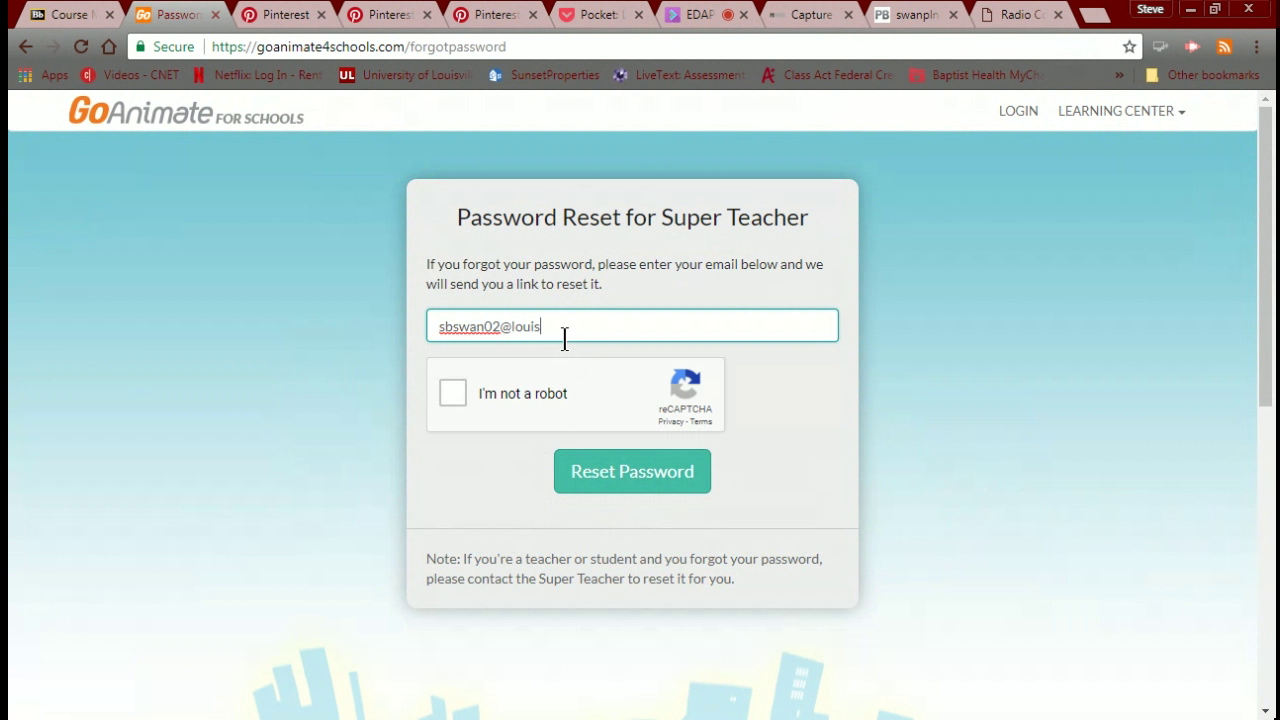
{"action": "left_click", "coordinate": [452, 395]}
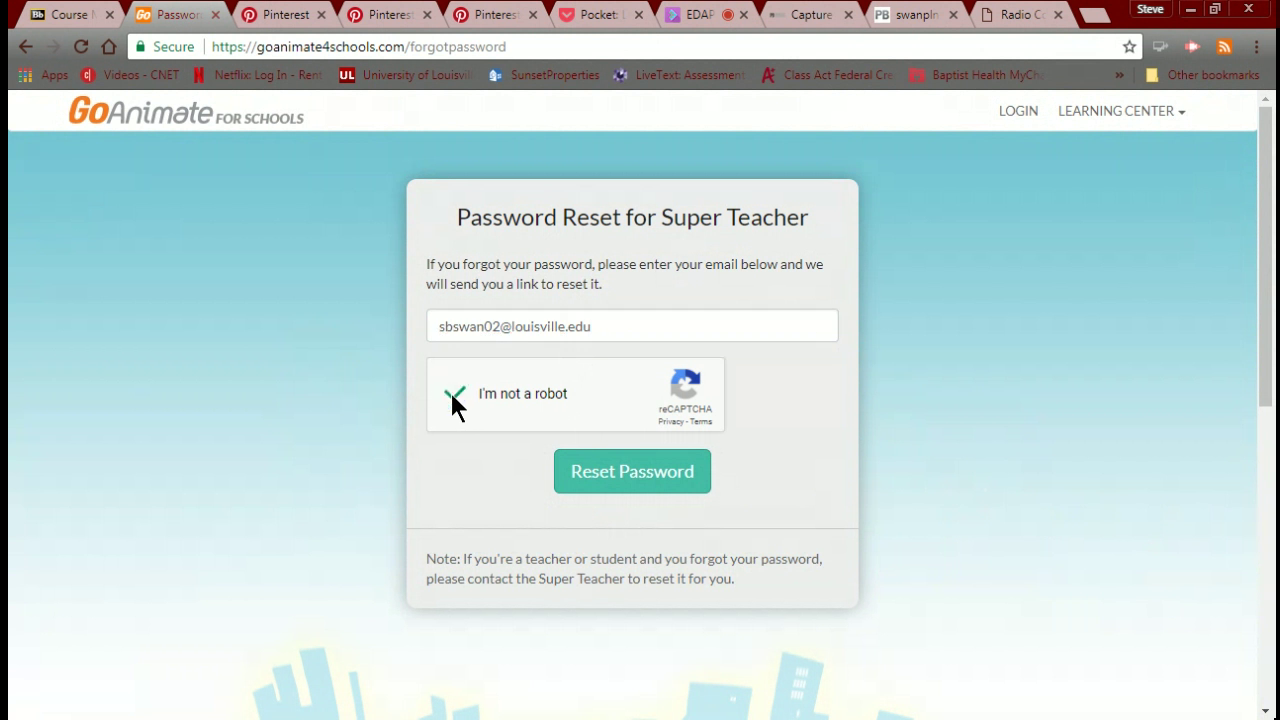
{"action": "left_click", "coordinate": [629, 485]}
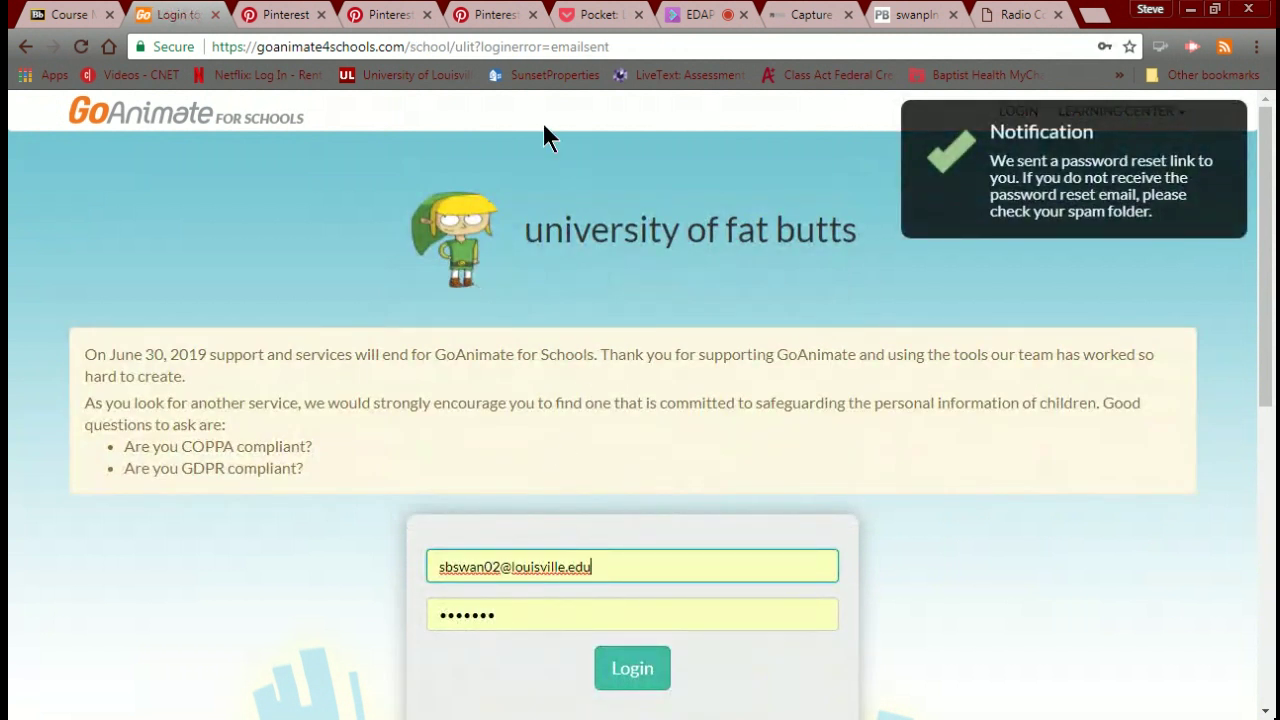
Go from louisville.edu's My Accounts to Office 365 Mail and sign in, staying signed in.
{"action": "left_click", "coordinate": [615, 16]}
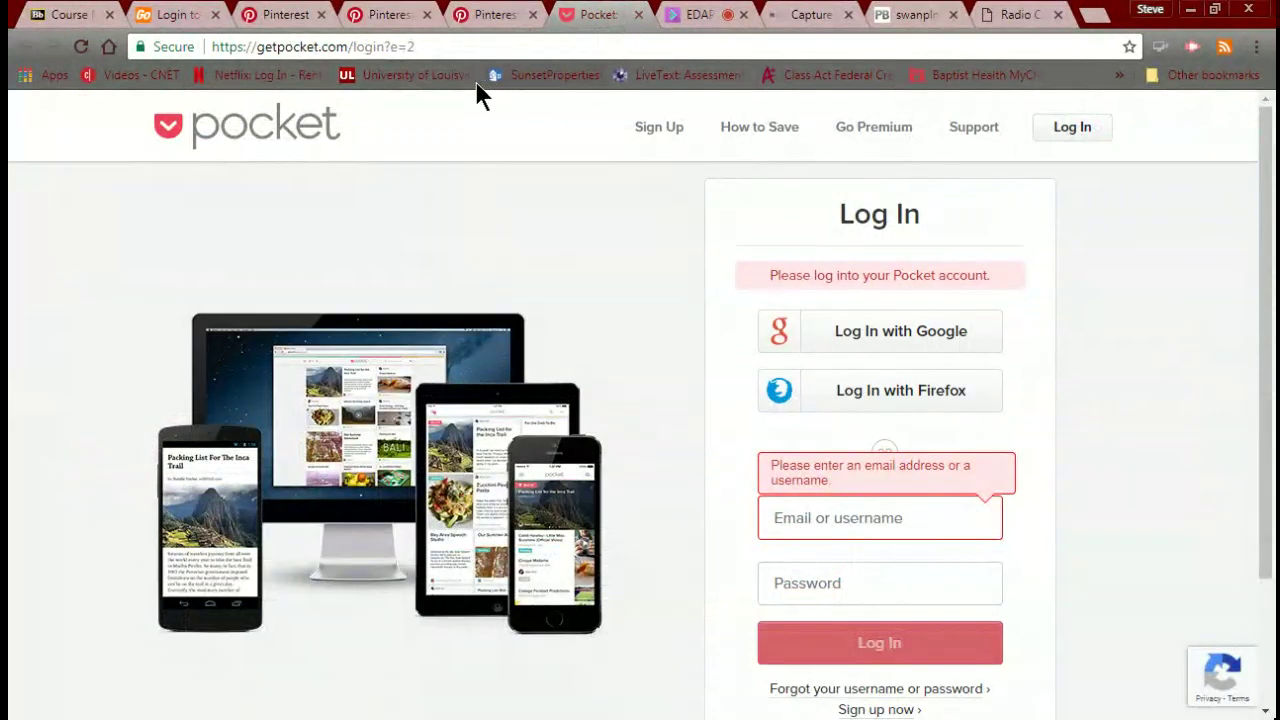
{"action": "left_click", "coordinate": [441, 74]}
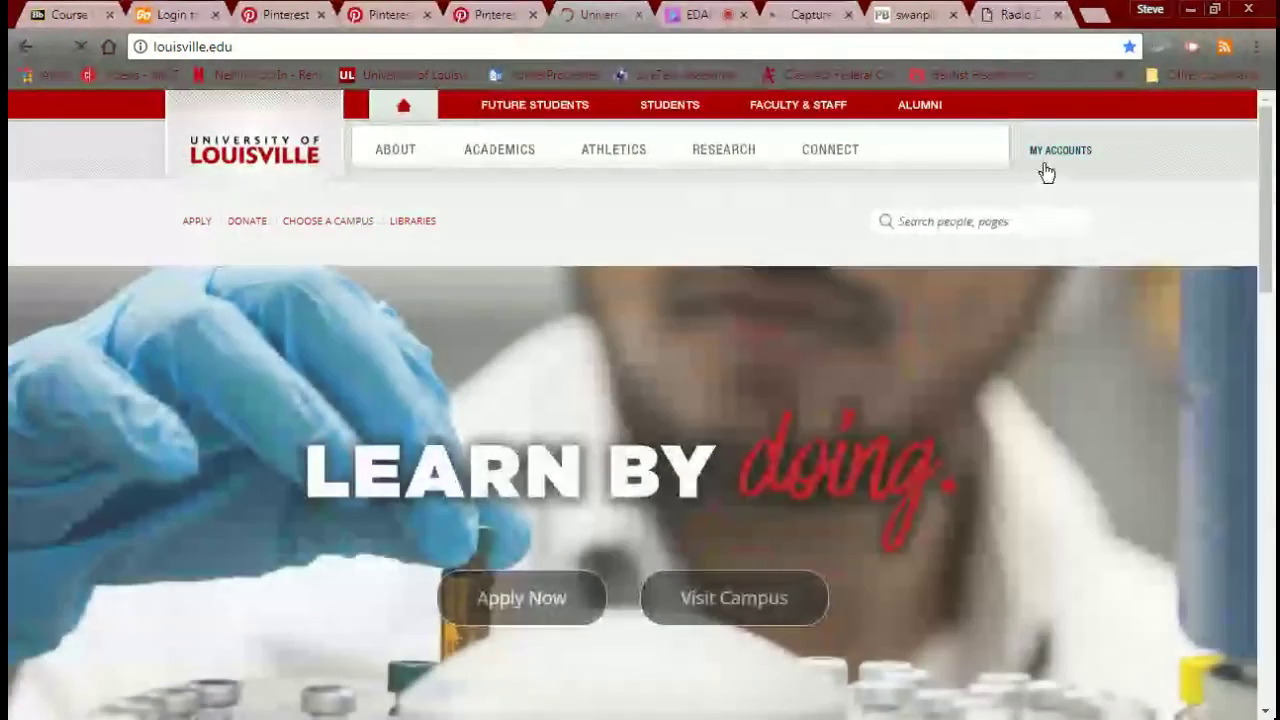
{"action": "left_click", "coordinate": [1049, 152]}
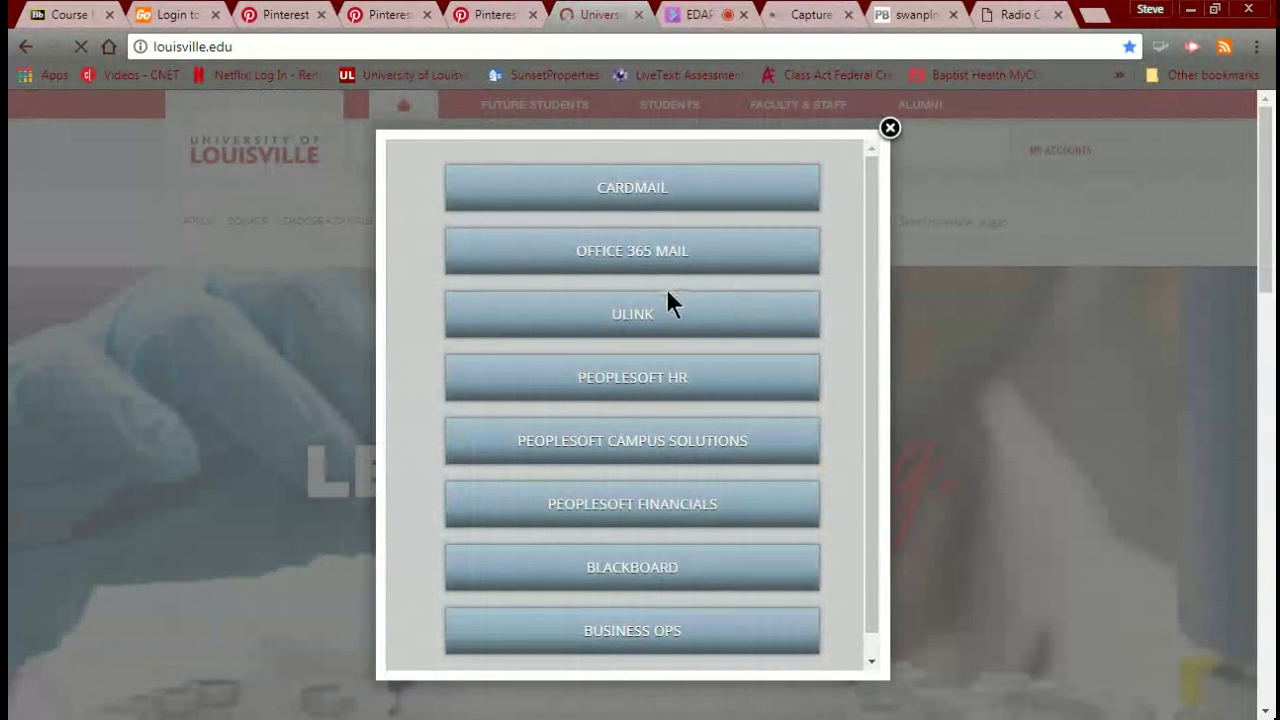
{"action": "left_click", "coordinate": [616, 268]}
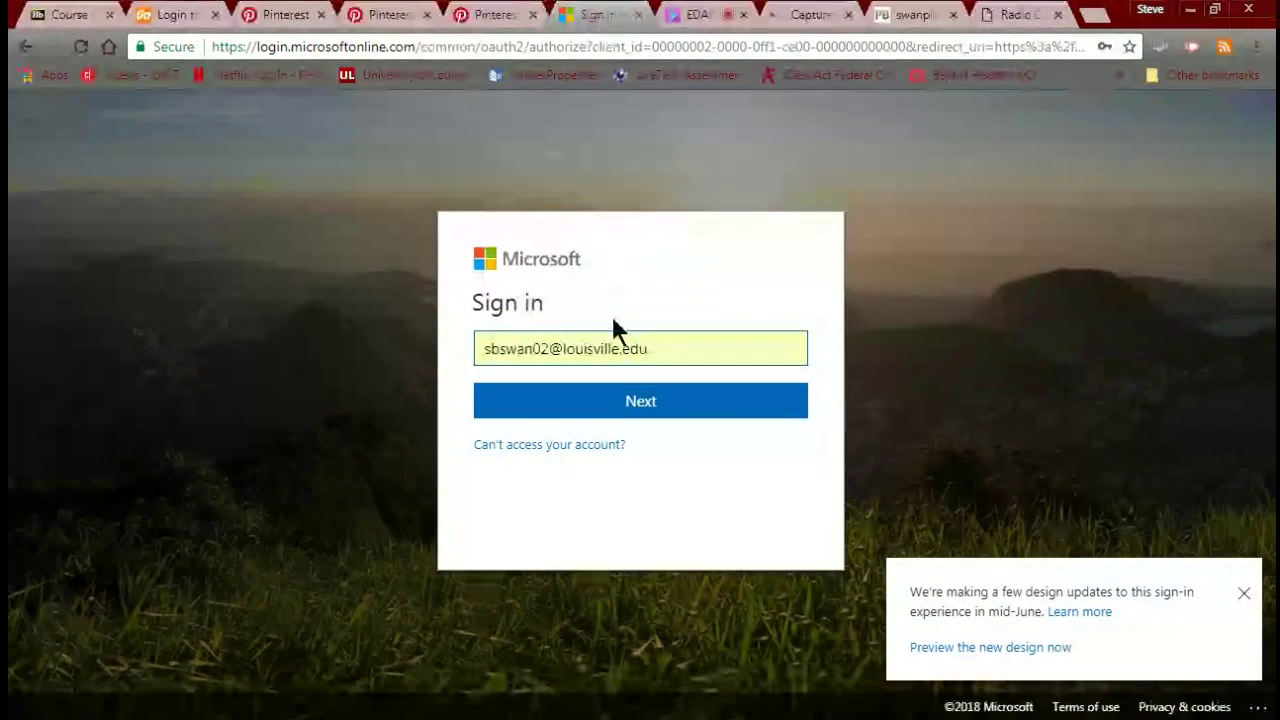
{"action": "left_click", "coordinate": [628, 404]}
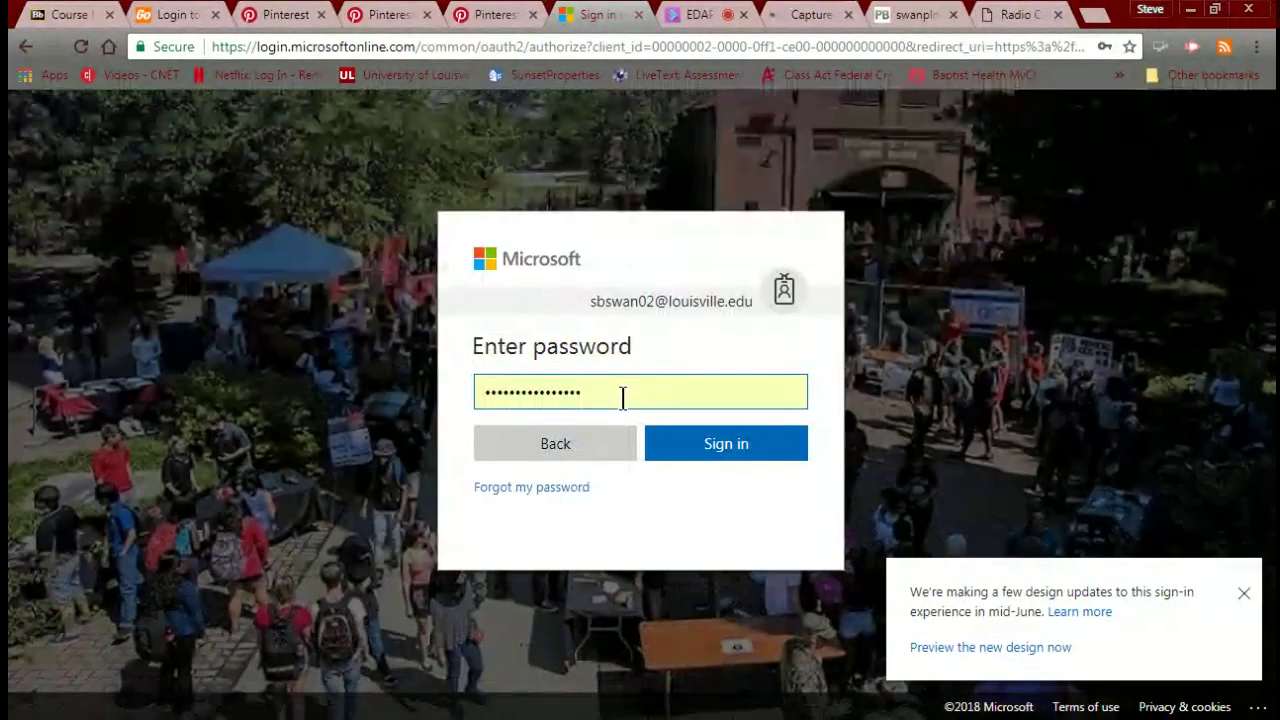
{"action": "left_click", "coordinate": [703, 460]}
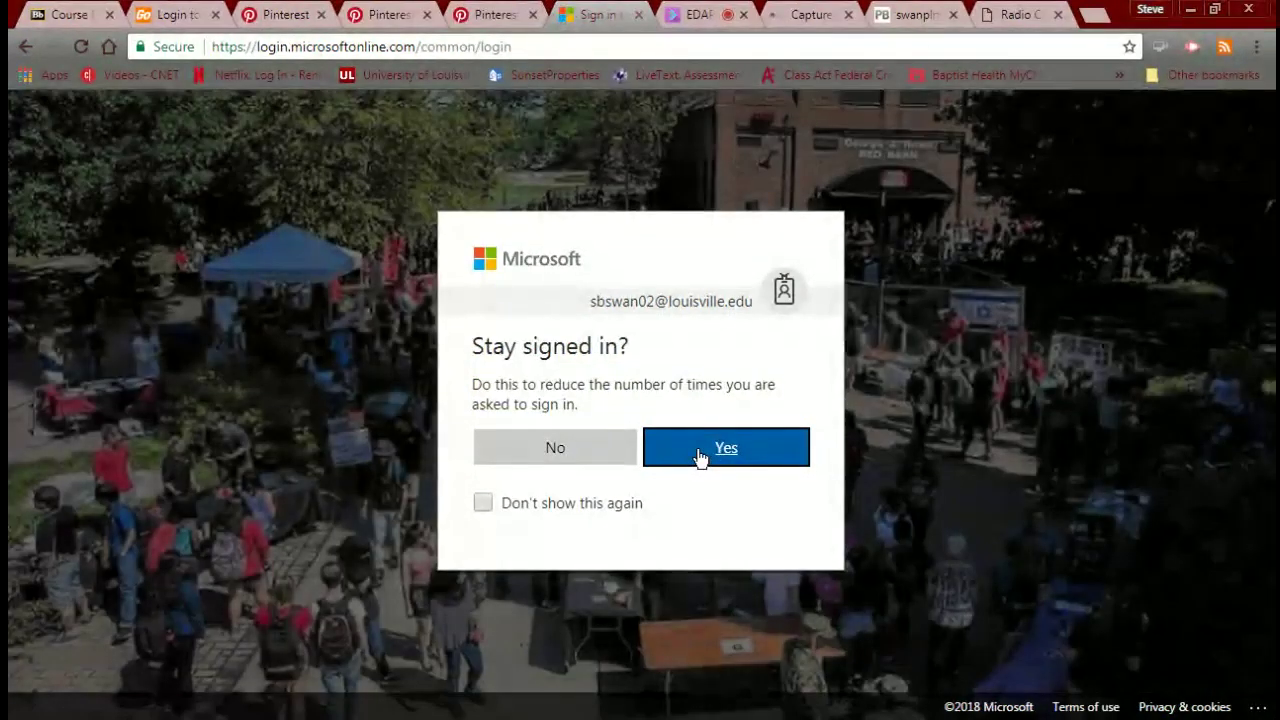
{"action": "left_click", "coordinate": [700, 457]}
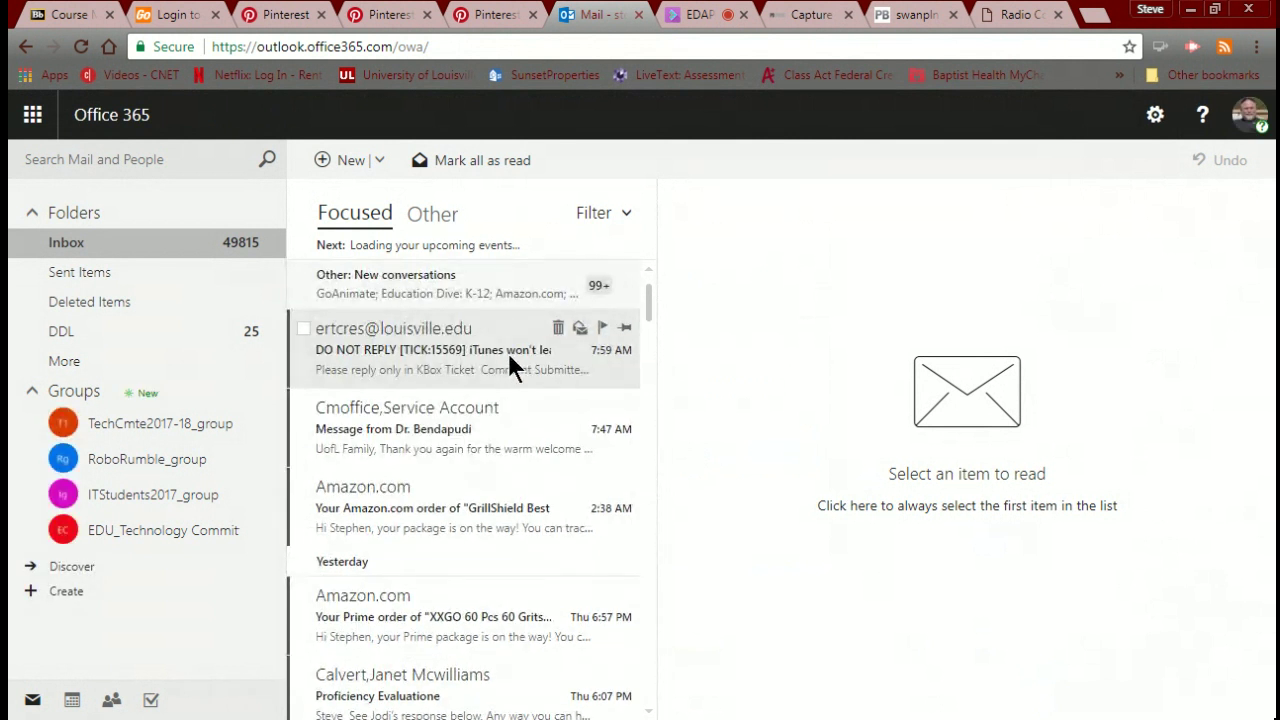
Open the GoAnimate reset email under Other and follow its link to the Reset Password form, then return to Collaborate.
{"action": "left_click", "coordinate": [436, 224]}
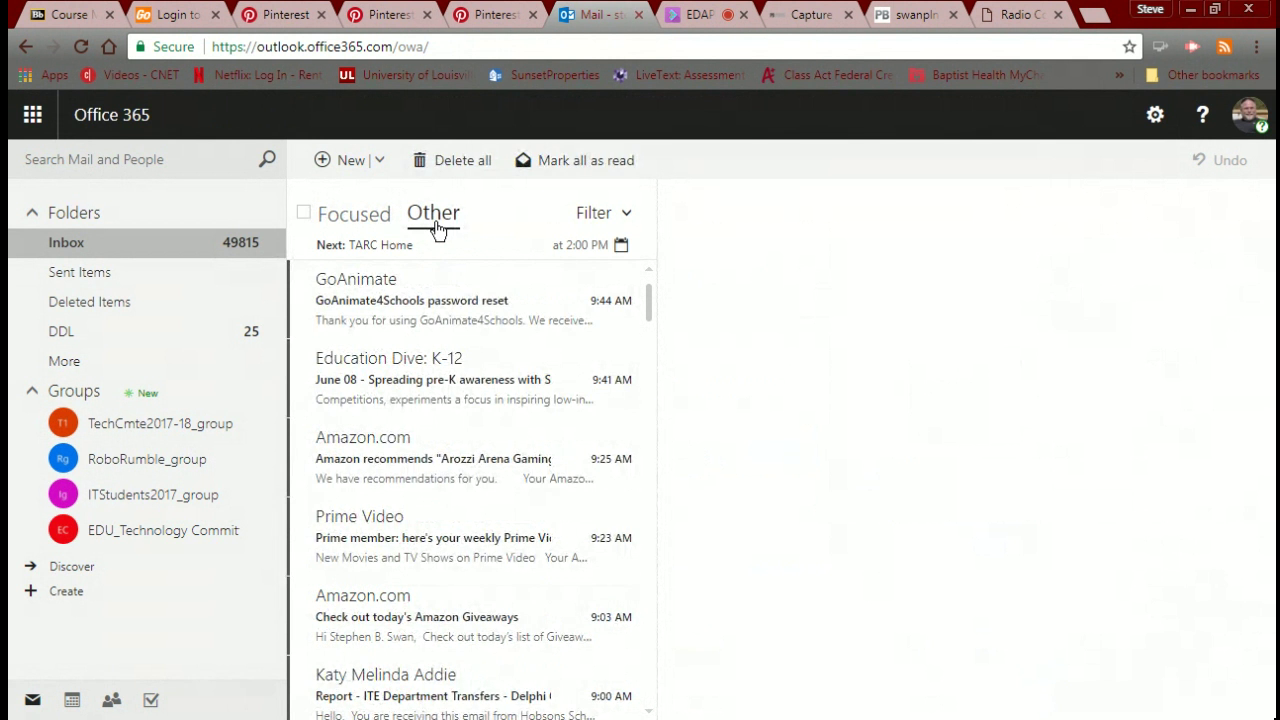
{"action": "left_click", "coordinate": [429, 306]}
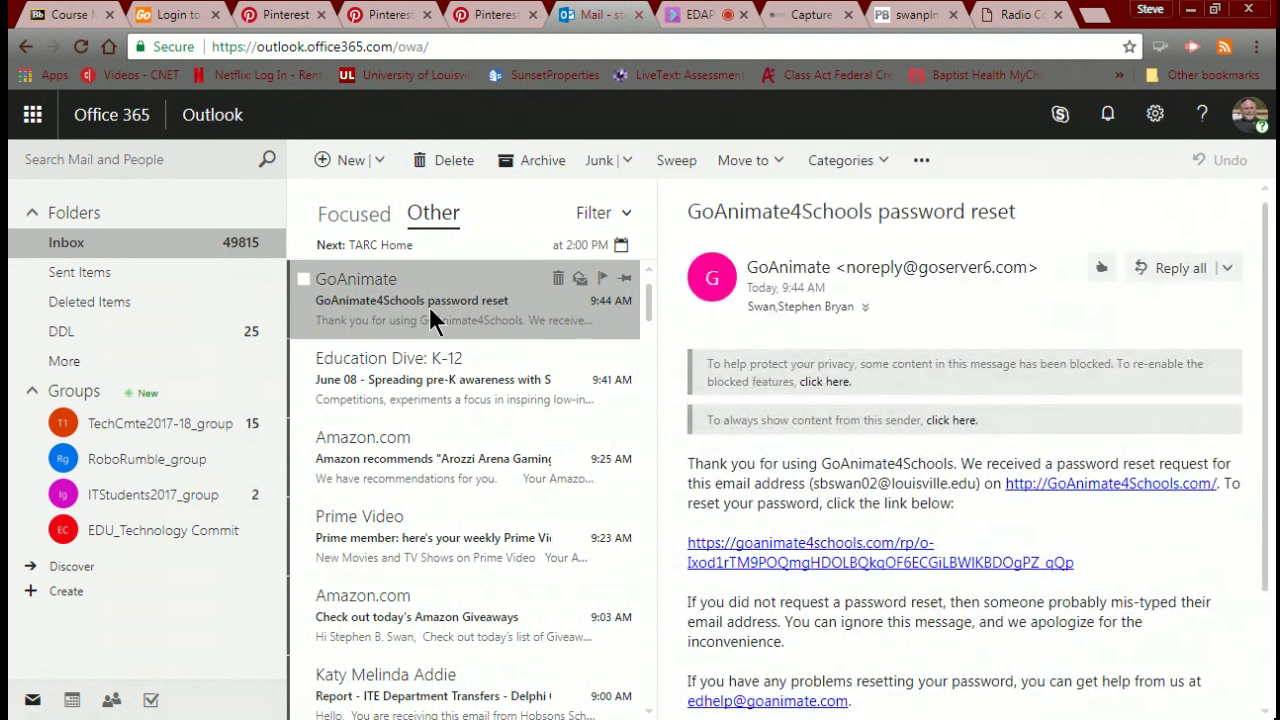
{"action": "left_click", "coordinate": [826, 563]}
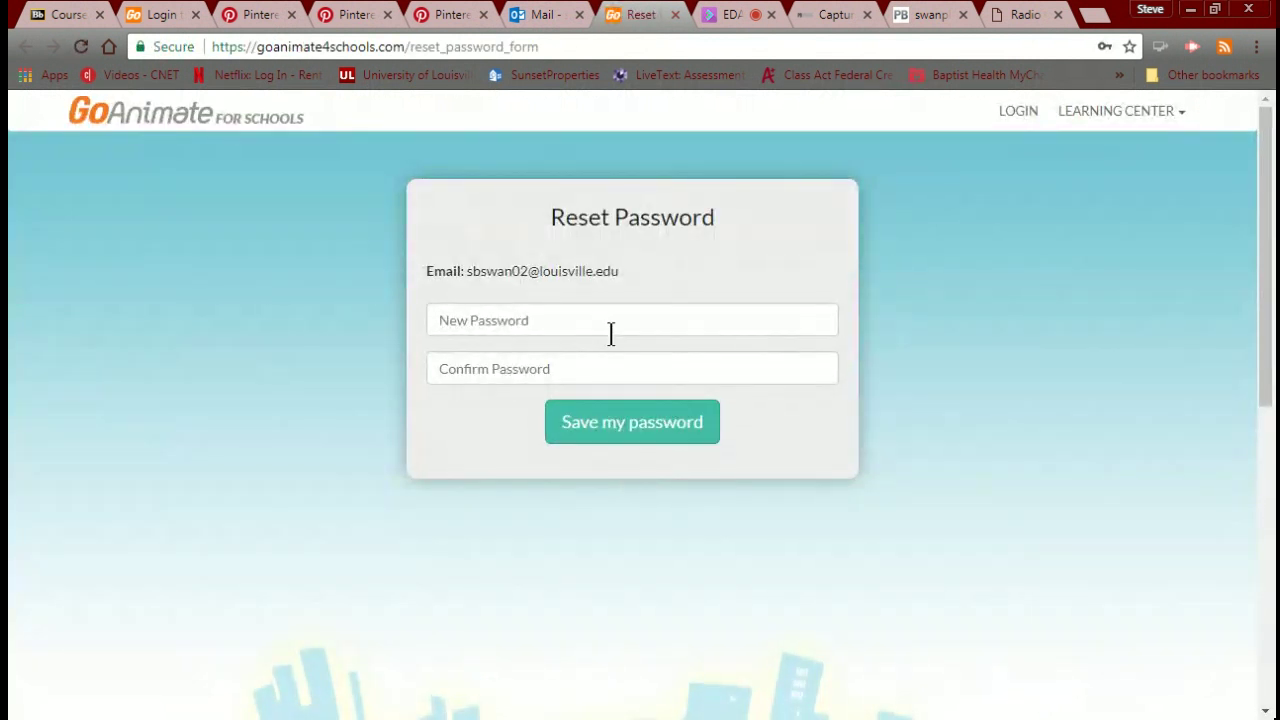
{"action": "left_click", "coordinate": [611, 332]}
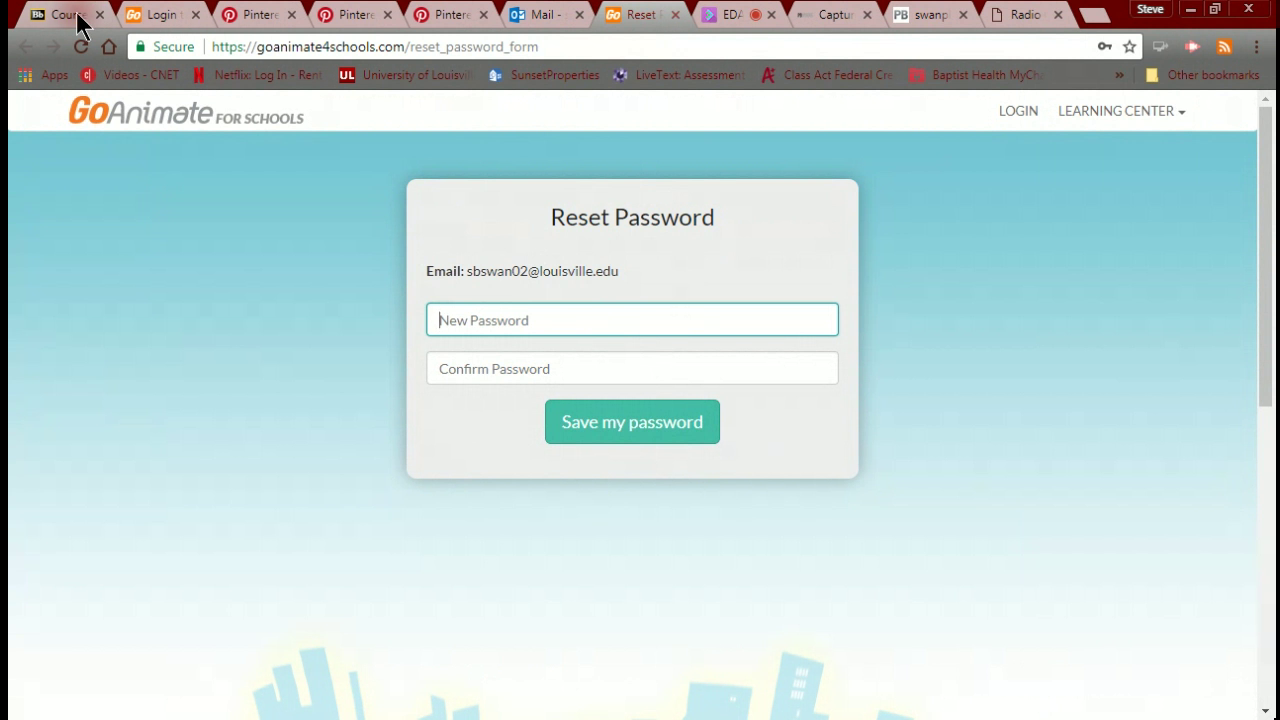
{"action": "left_click", "coordinate": [729, 15]}
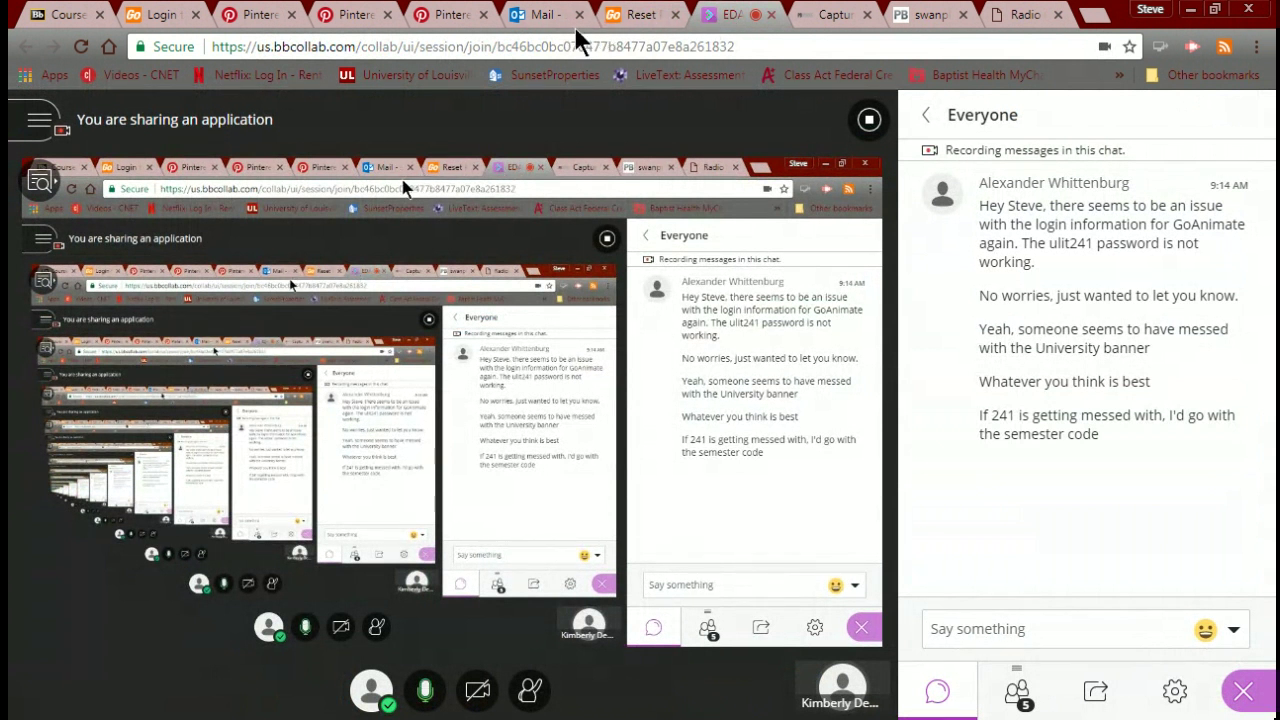
Close the rcx.com drone-racing tab and cycle through the browser tabs to the PBworks Pinterest page.
{"action": "left_click", "coordinate": [1012, 16]}
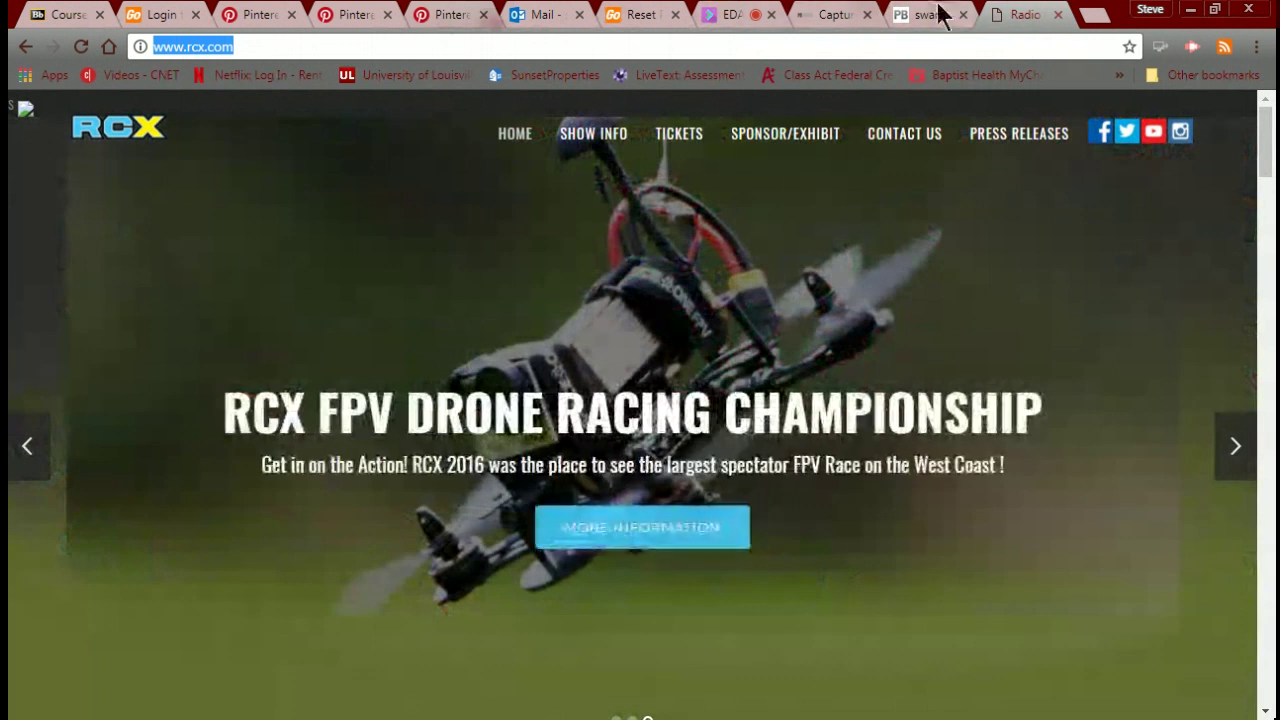
{"action": "left_click", "coordinate": [1058, 15]}
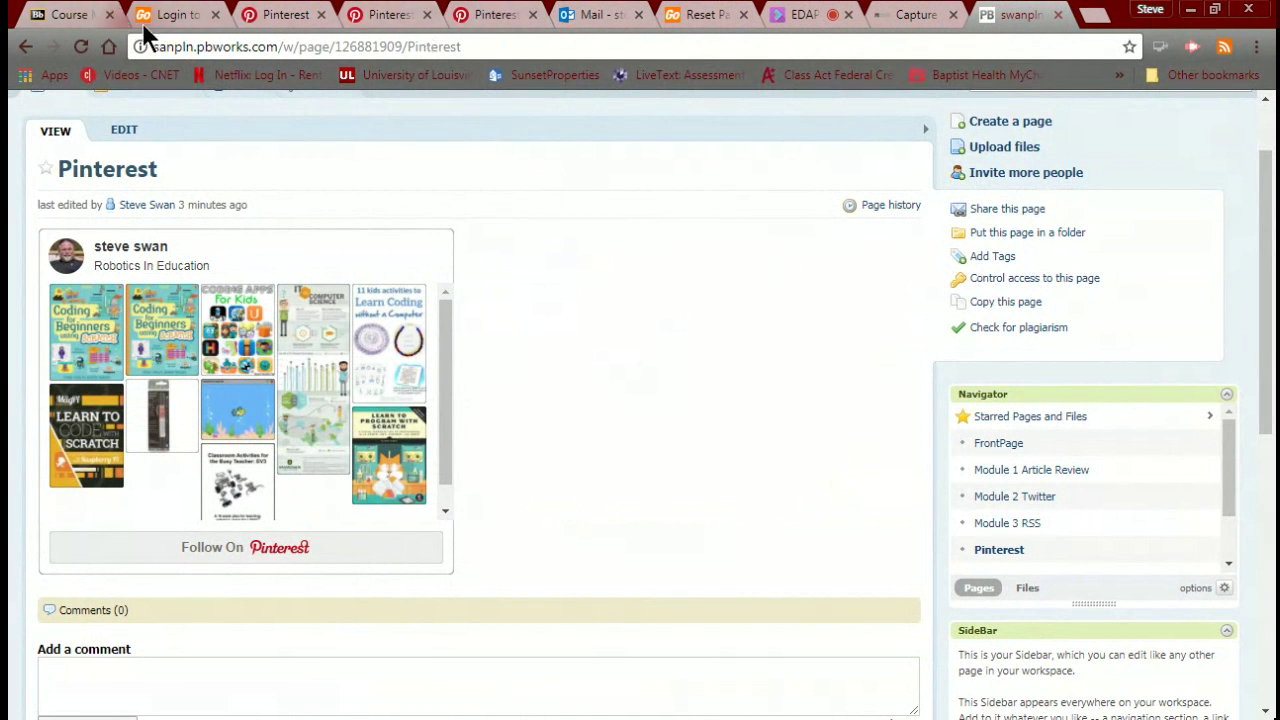
{"action": "left_click", "coordinate": [172, 22]}
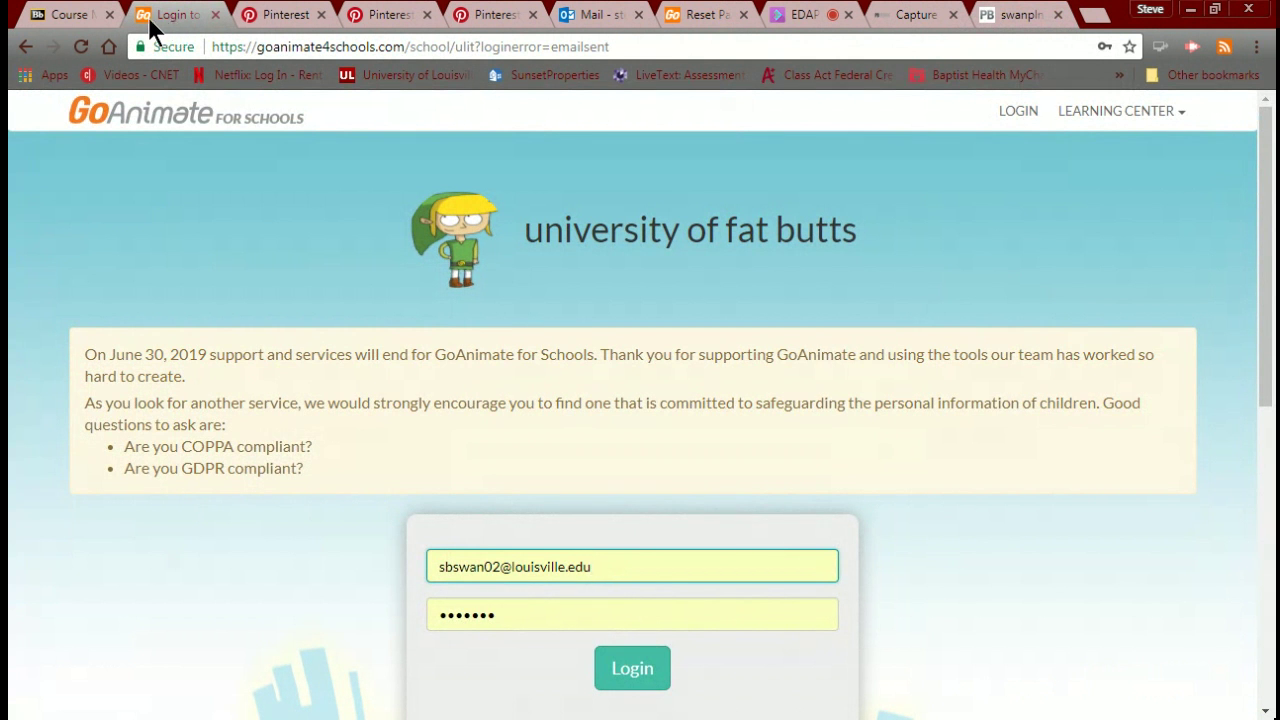
{"action": "left_click", "coordinate": [69, 15]}
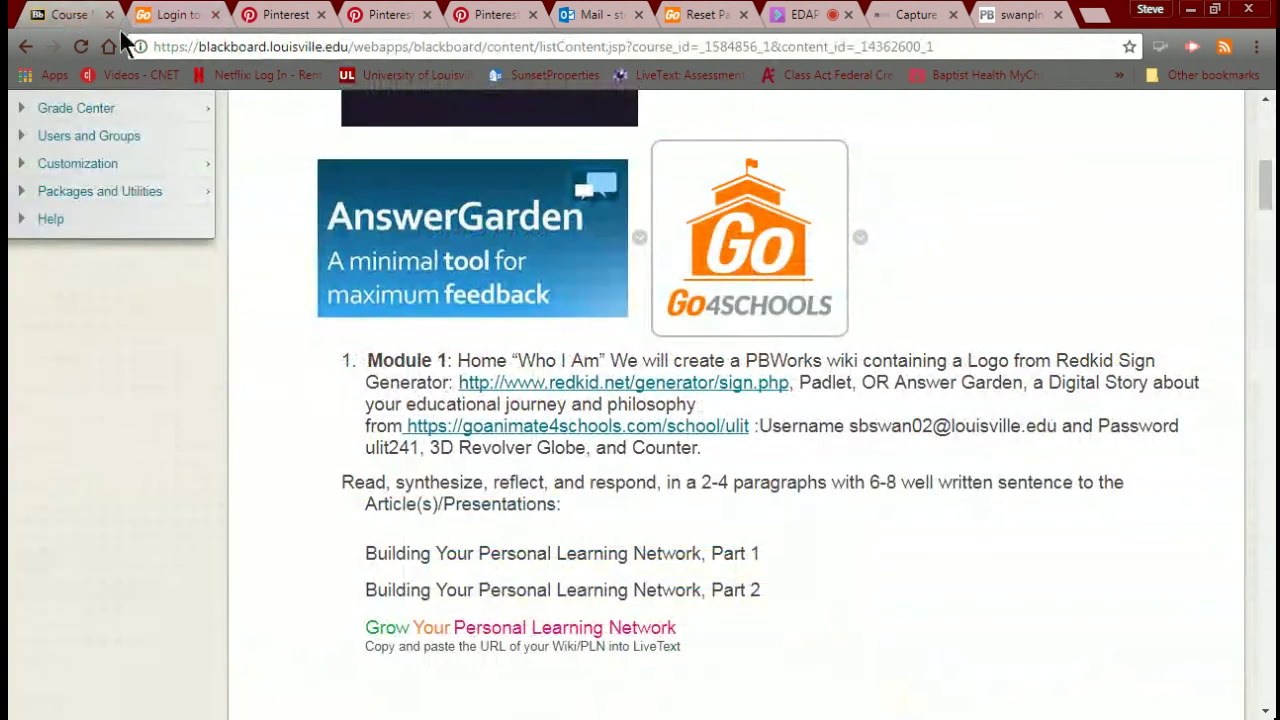
{"action": "left_click", "coordinate": [910, 18]}
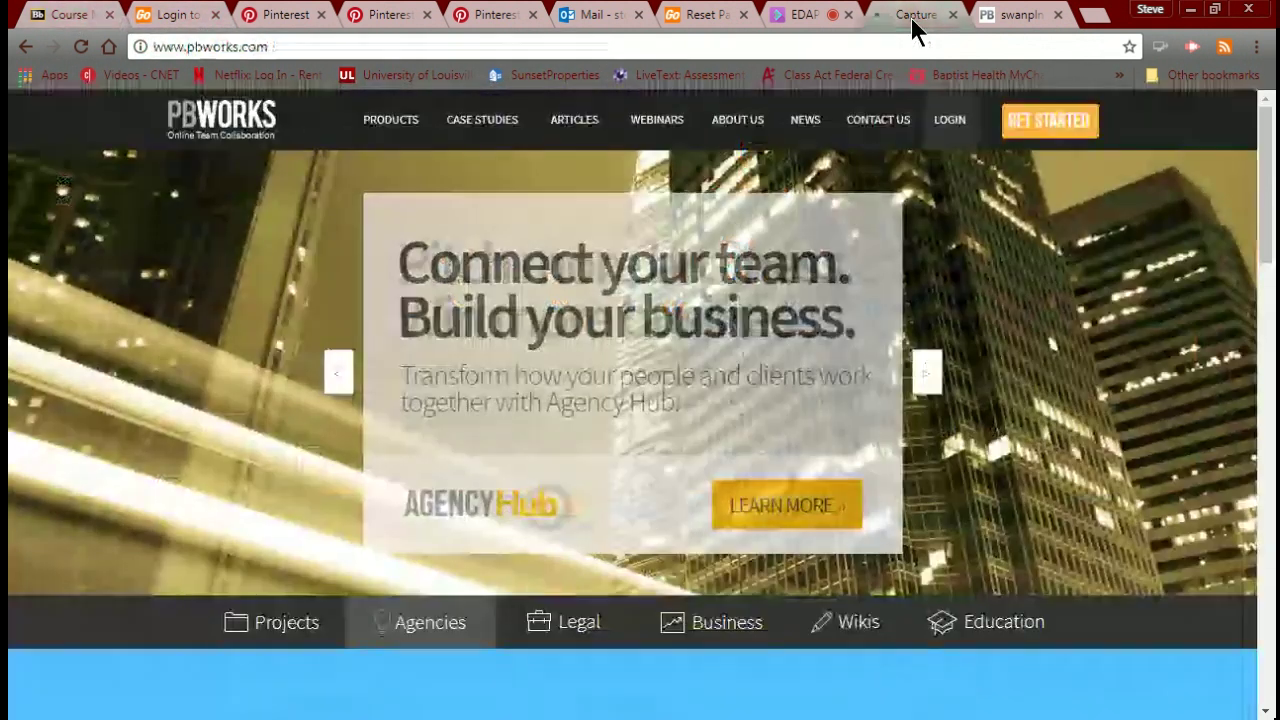
{"action": "left_click", "coordinate": [988, 16]}
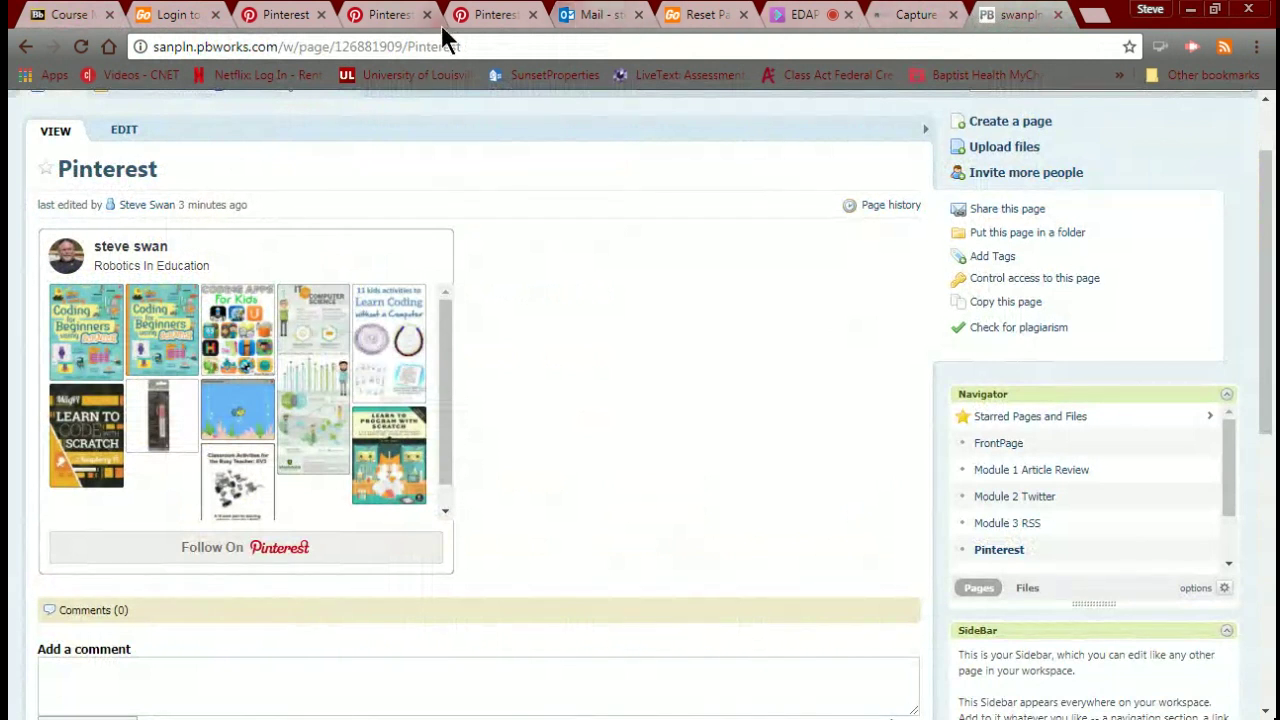
Reopen the Reset Password form from the email link and enter a new password and its confirmation.
{"action": "left_click", "coordinate": [612, 22]}
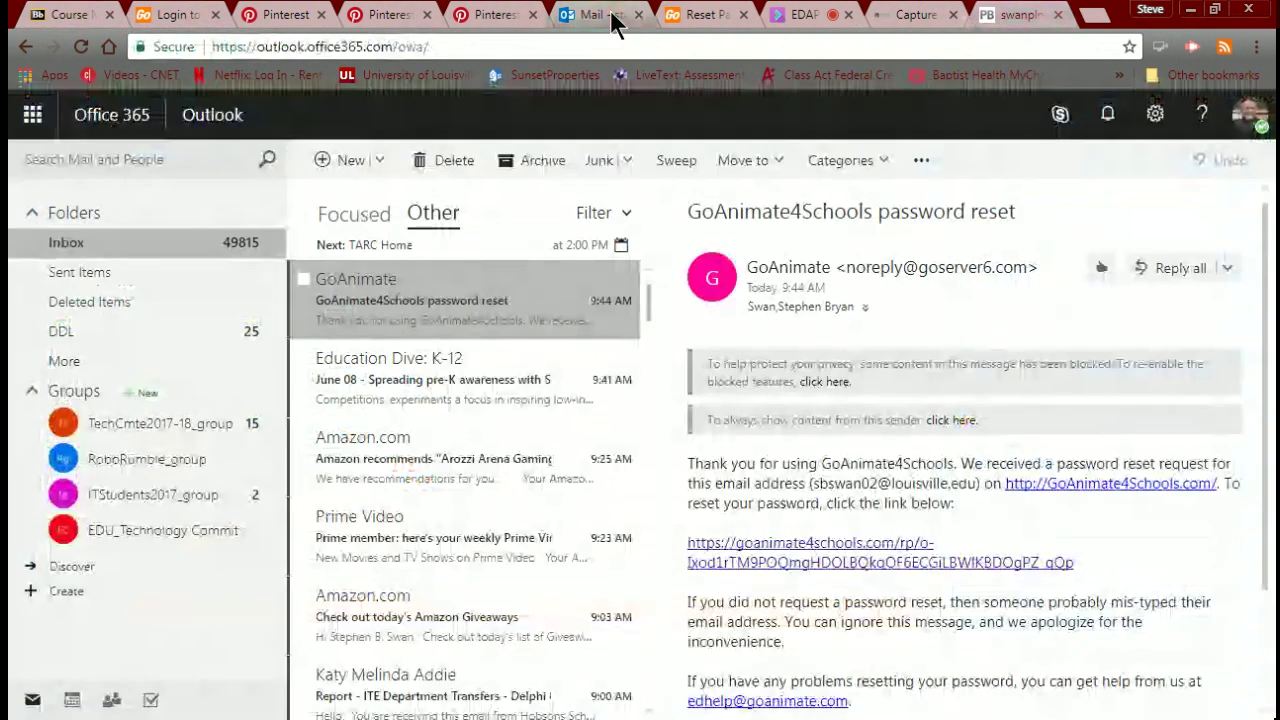
{"action": "left_click", "coordinate": [843, 550]}
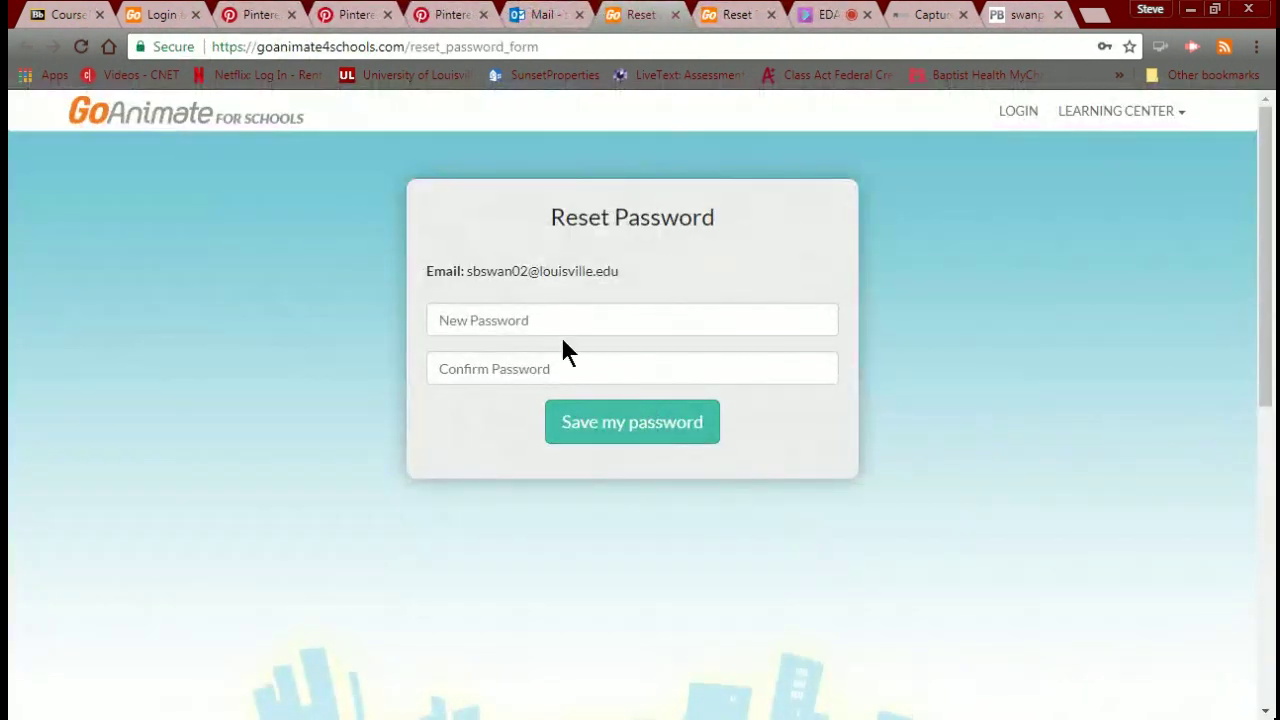
{"action": "left_click", "coordinate": [550, 318]}
{"action": "type", "text": "••"}
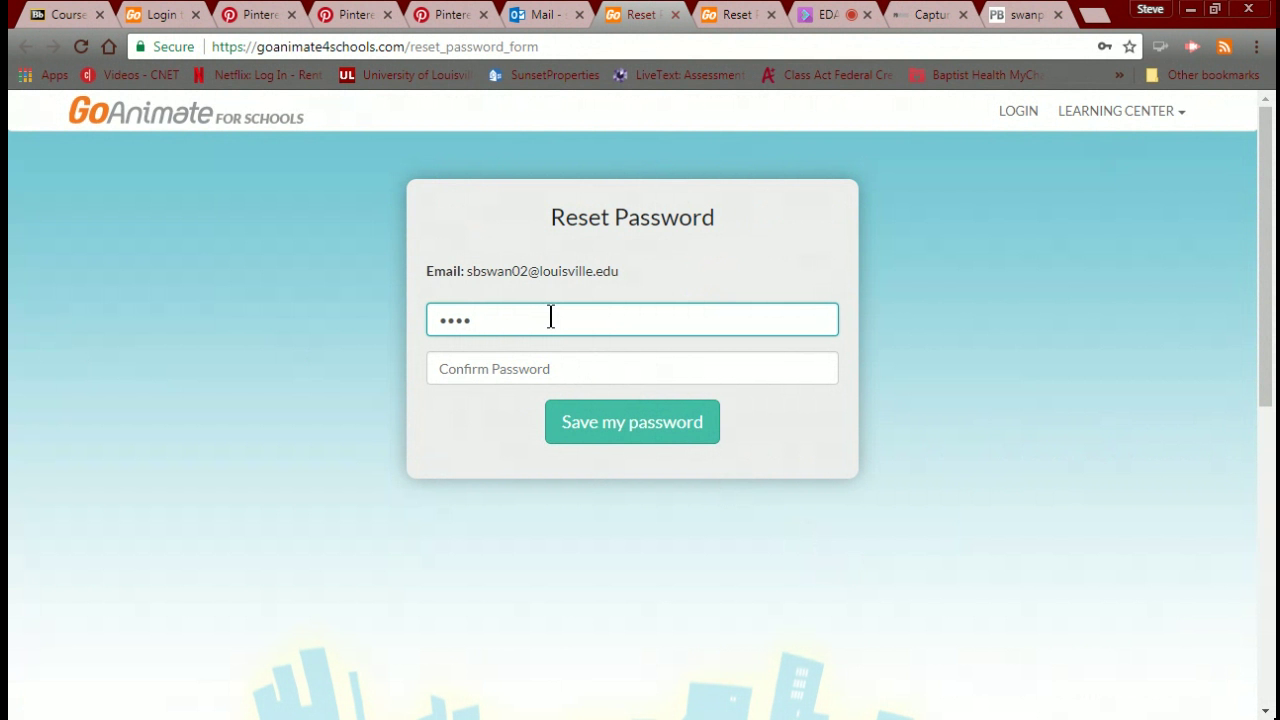
{"action": "type", "text": "•••••"}
{"action": "left_click", "coordinate": [540, 370]}
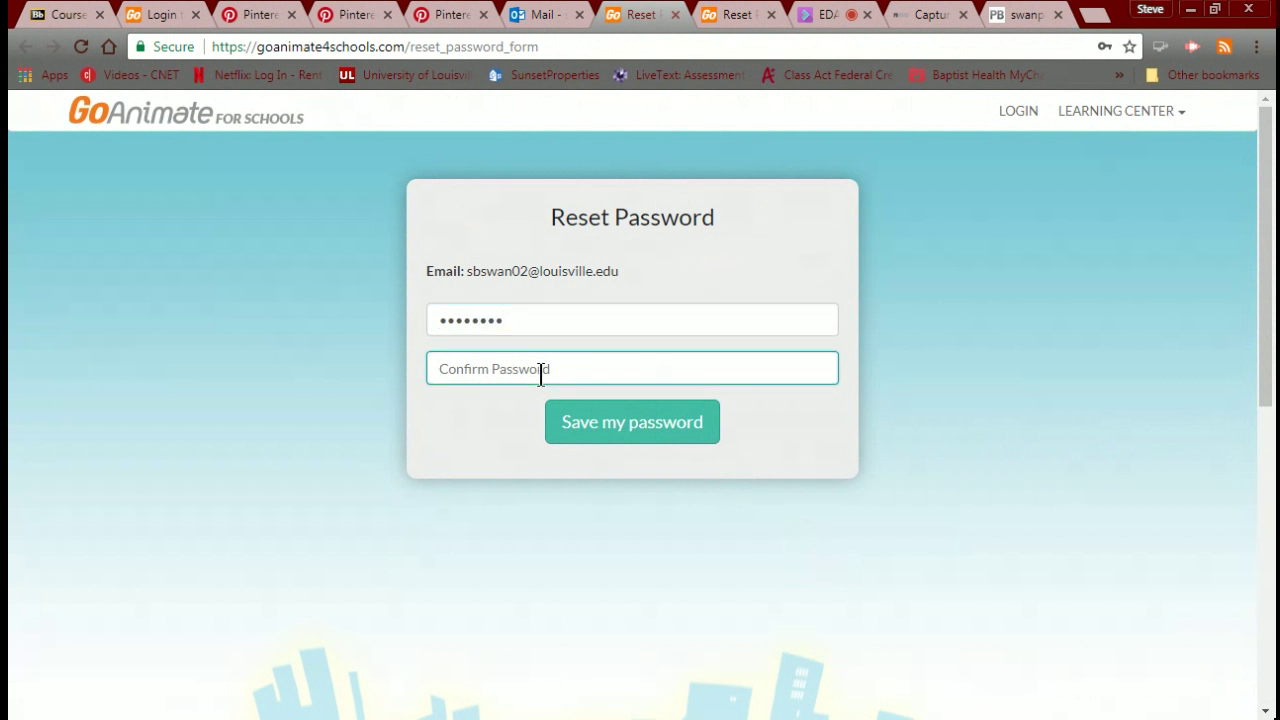
{"action": "type", "text": "••••••"}
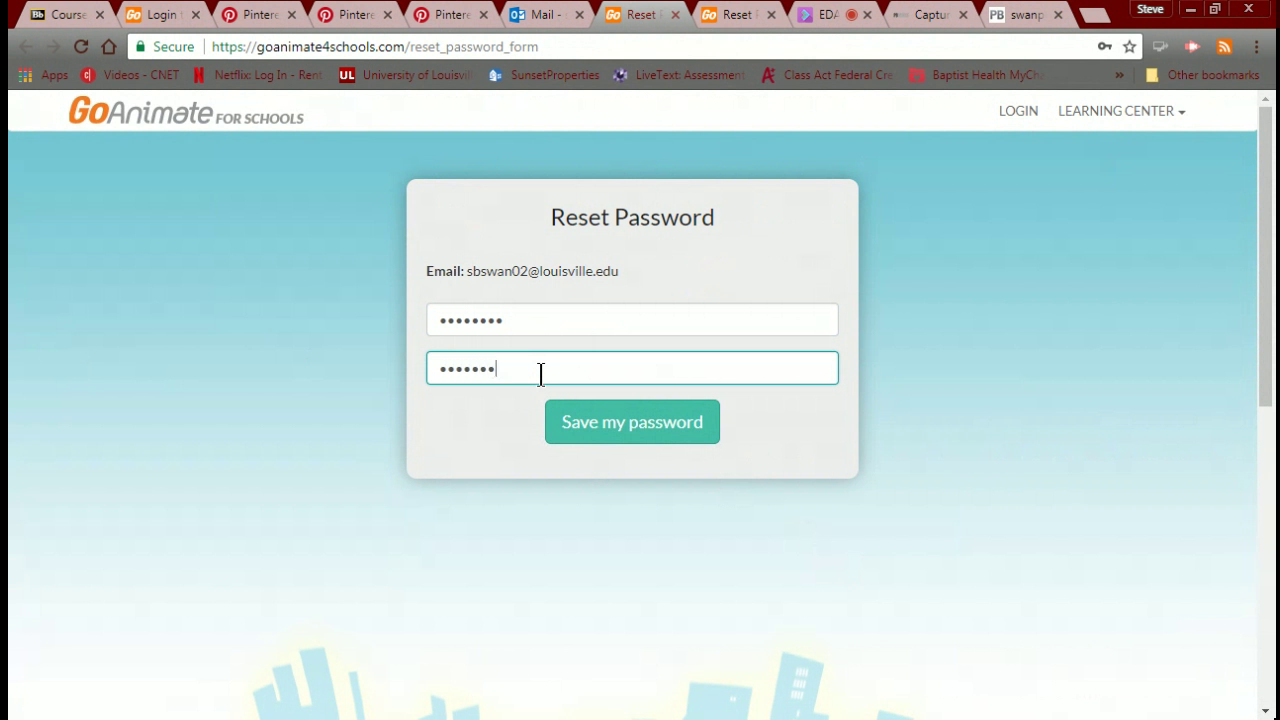